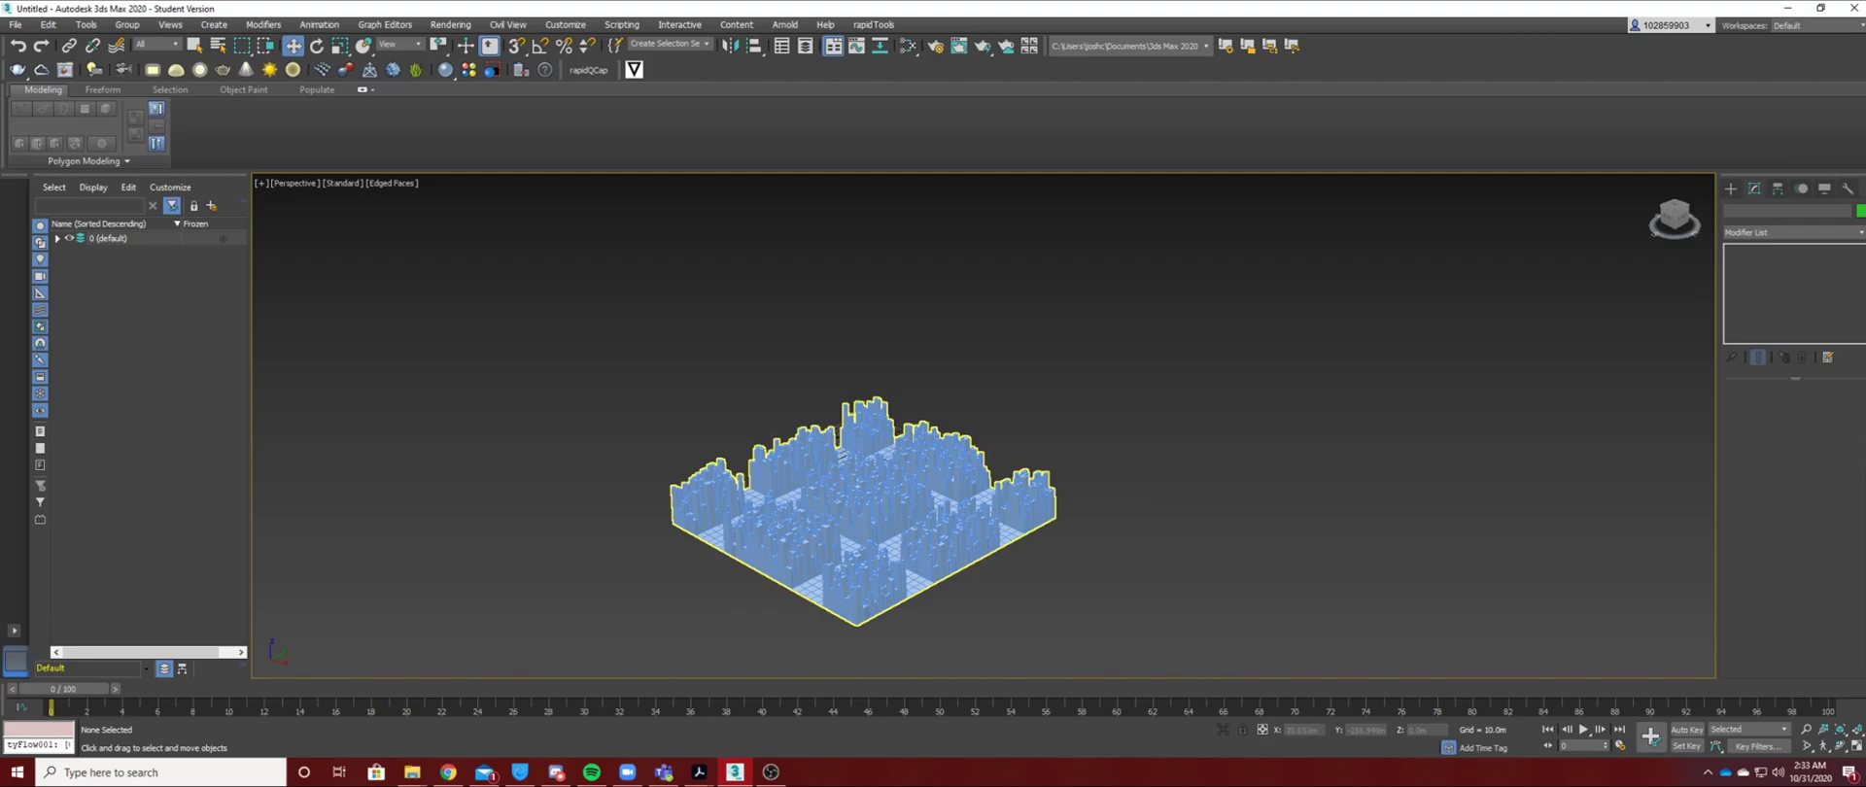
Examine the greebled city plane from several angles.
{"action": "middle_click_drag", "start_coordinate": [866, 466], "coordinate": [952, 428], "text": "alt"}
{"action": "scroll", "coordinate": [924, 525], "scroll_direction": "up", "scroll_amount": 5}
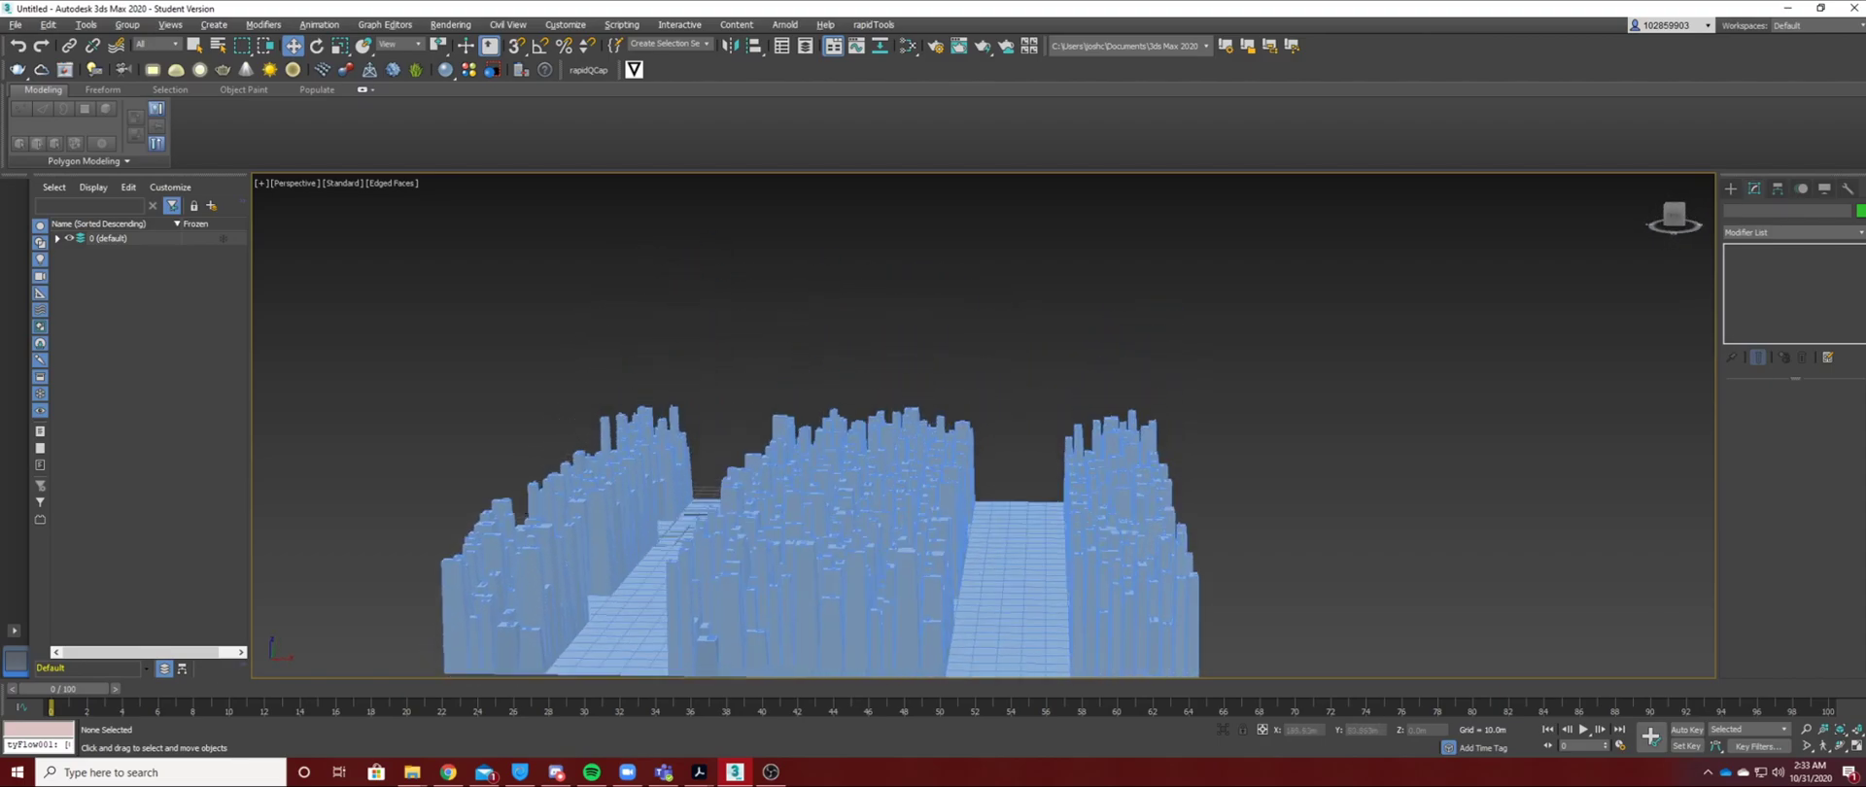
{"action": "left_click", "coordinate": [904, 486]}
{"action": "middle_click_drag", "start_coordinate": [904, 486], "coordinate": [778, 535], "text": "alt"}
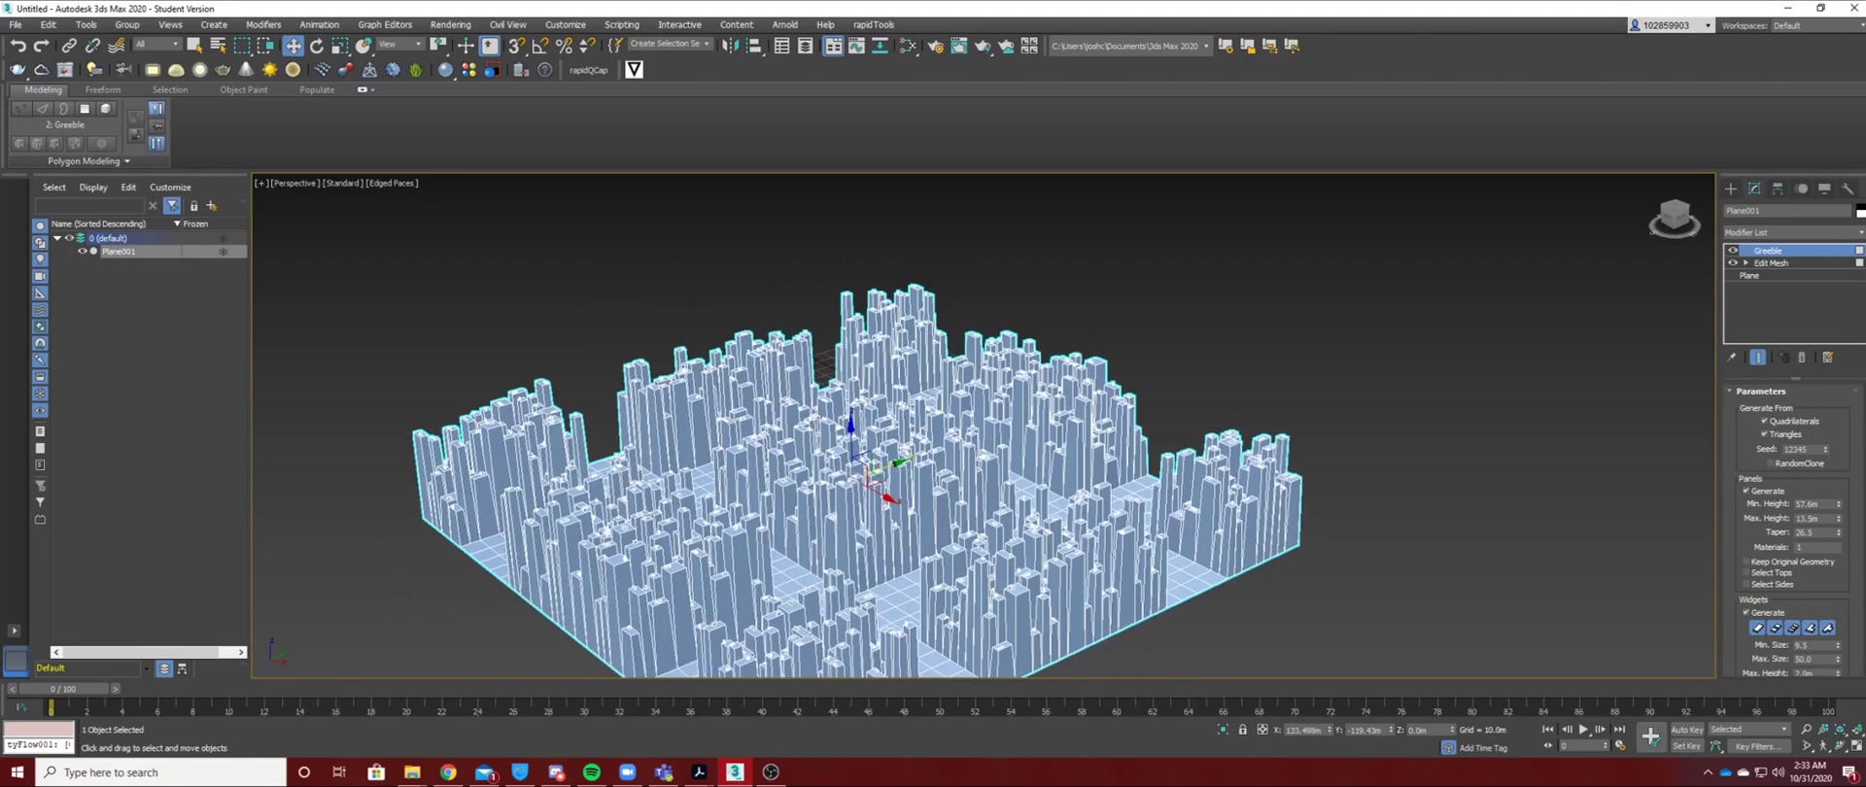
{"action": "middle_click_drag", "start_coordinate": [856, 467], "coordinate": [1011, 447]}
{"action": "left_click", "coordinate": [1205, 603]}
{"action": "middle_click_drag", "start_coordinate": [1069, 505], "coordinate": [1011, 481], "text": "alt"}
{"action": "scroll", "coordinate": [633, 379], "scroll_direction": "down", "scroll_amount": 4}
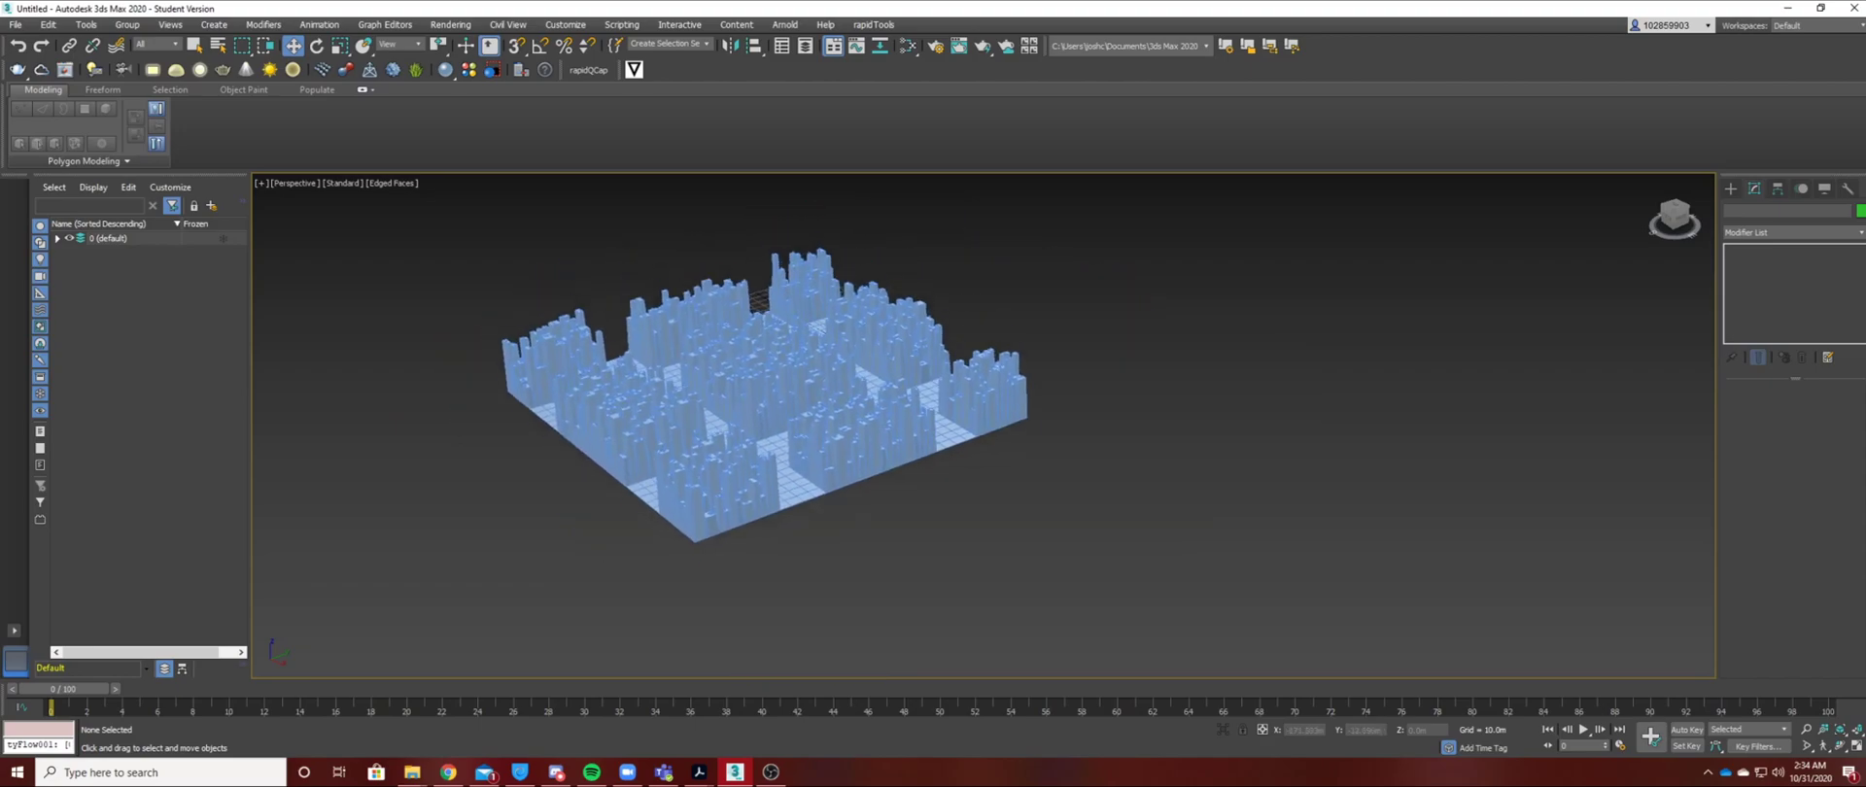
Create a Daylight system with its compass at the city plane and an orbital scale of about 711 m.
{"action": "left_click", "coordinate": [214, 24]}
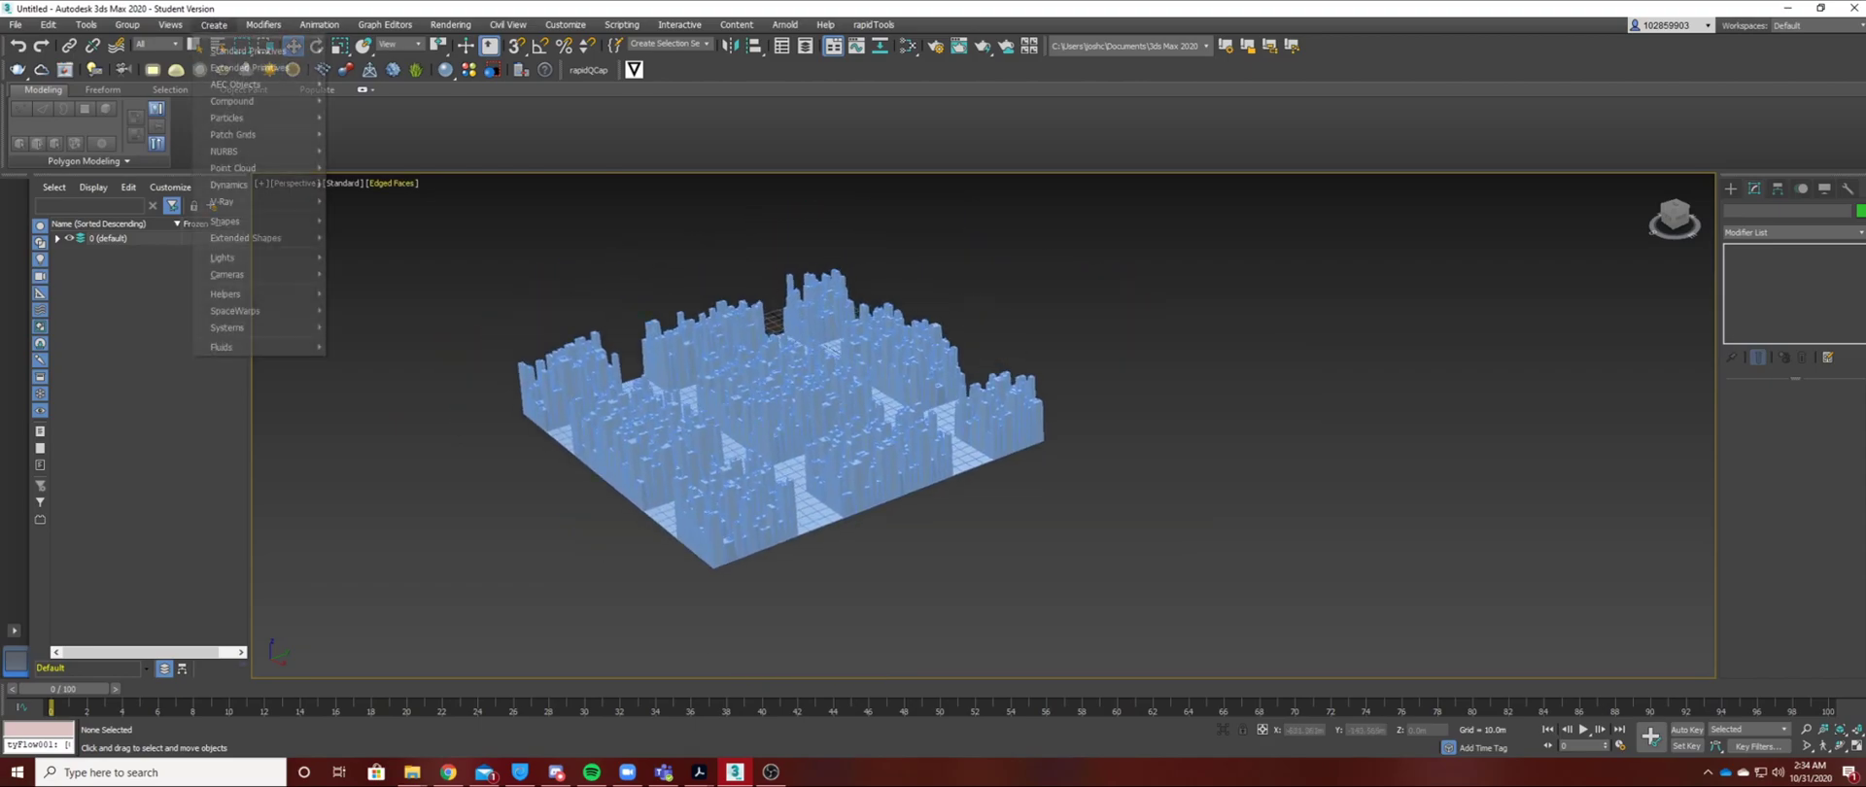
{"action": "mouse_move", "coordinate": [233, 327]}
{"action": "left_click", "coordinate": [379, 364]}
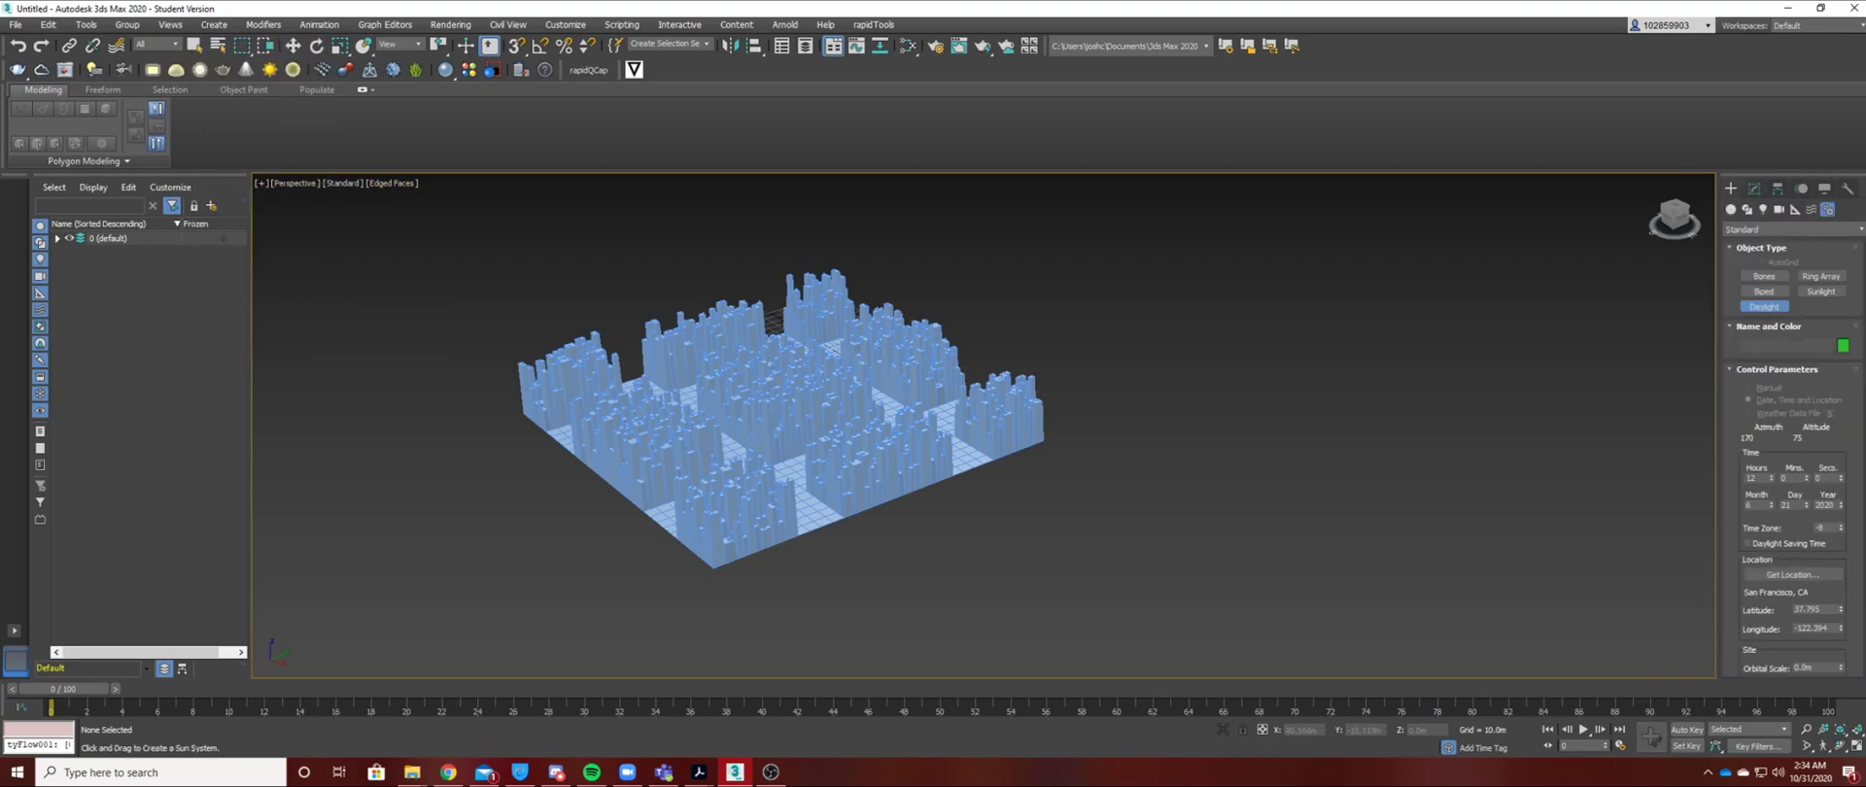
{"action": "middle_click_drag", "start_coordinate": [1089, 375], "coordinate": [1119, 401]}
{"action": "scroll", "coordinate": [1119, 401], "scroll_direction": "down", "scroll_amount": 4}
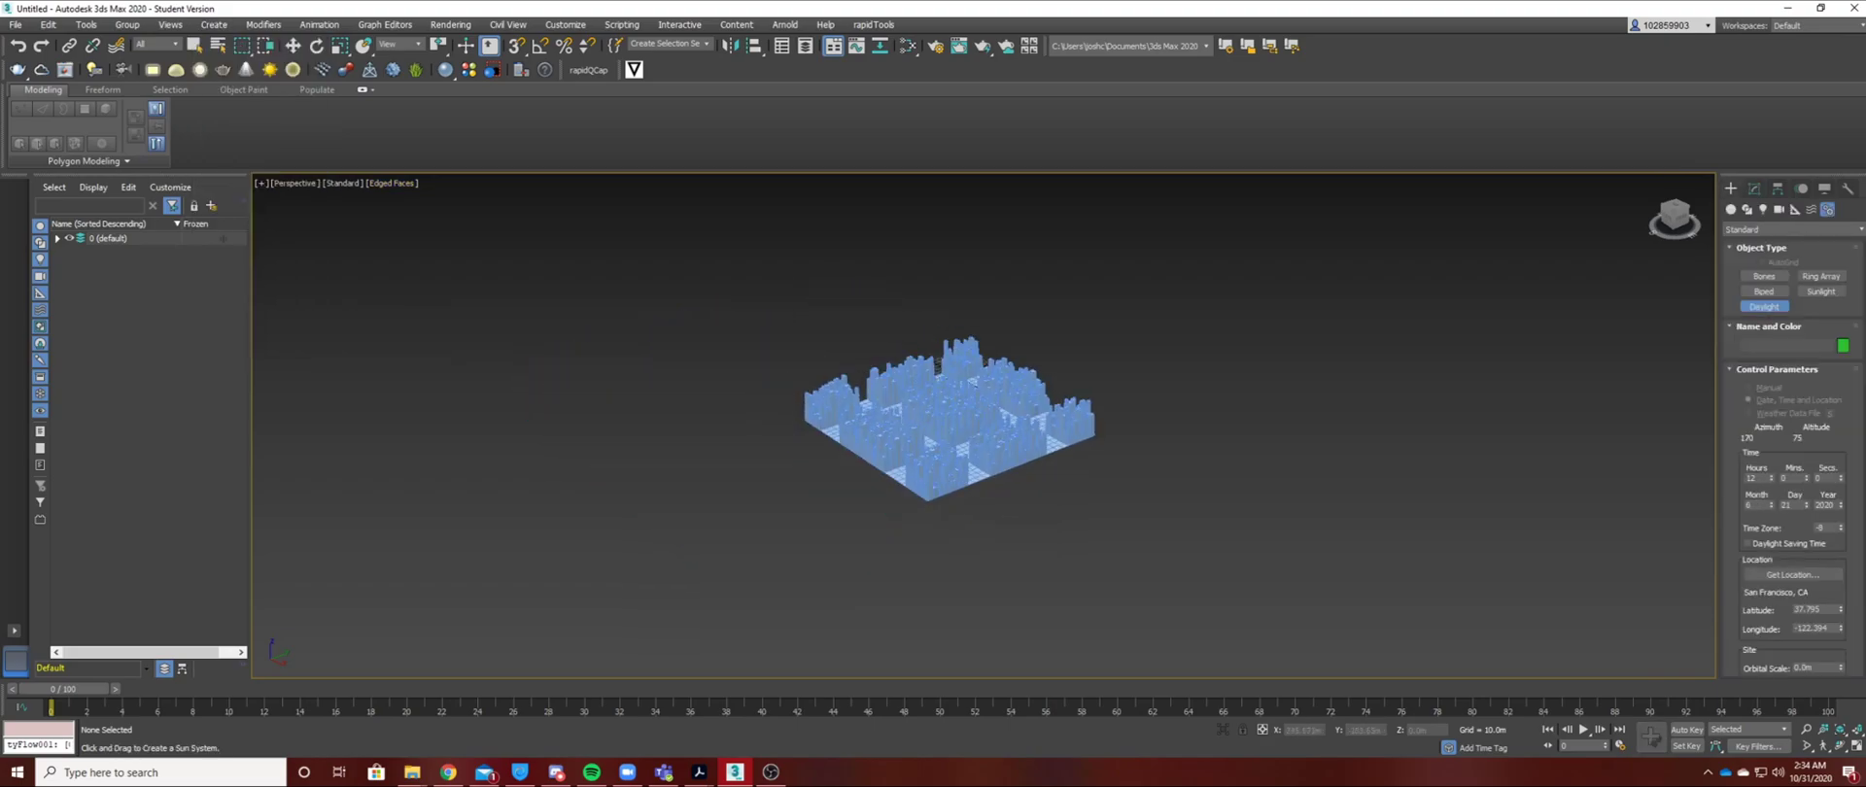
{"action": "left_click_drag", "start_coordinate": [971, 475], "coordinate": [1007, 498]}
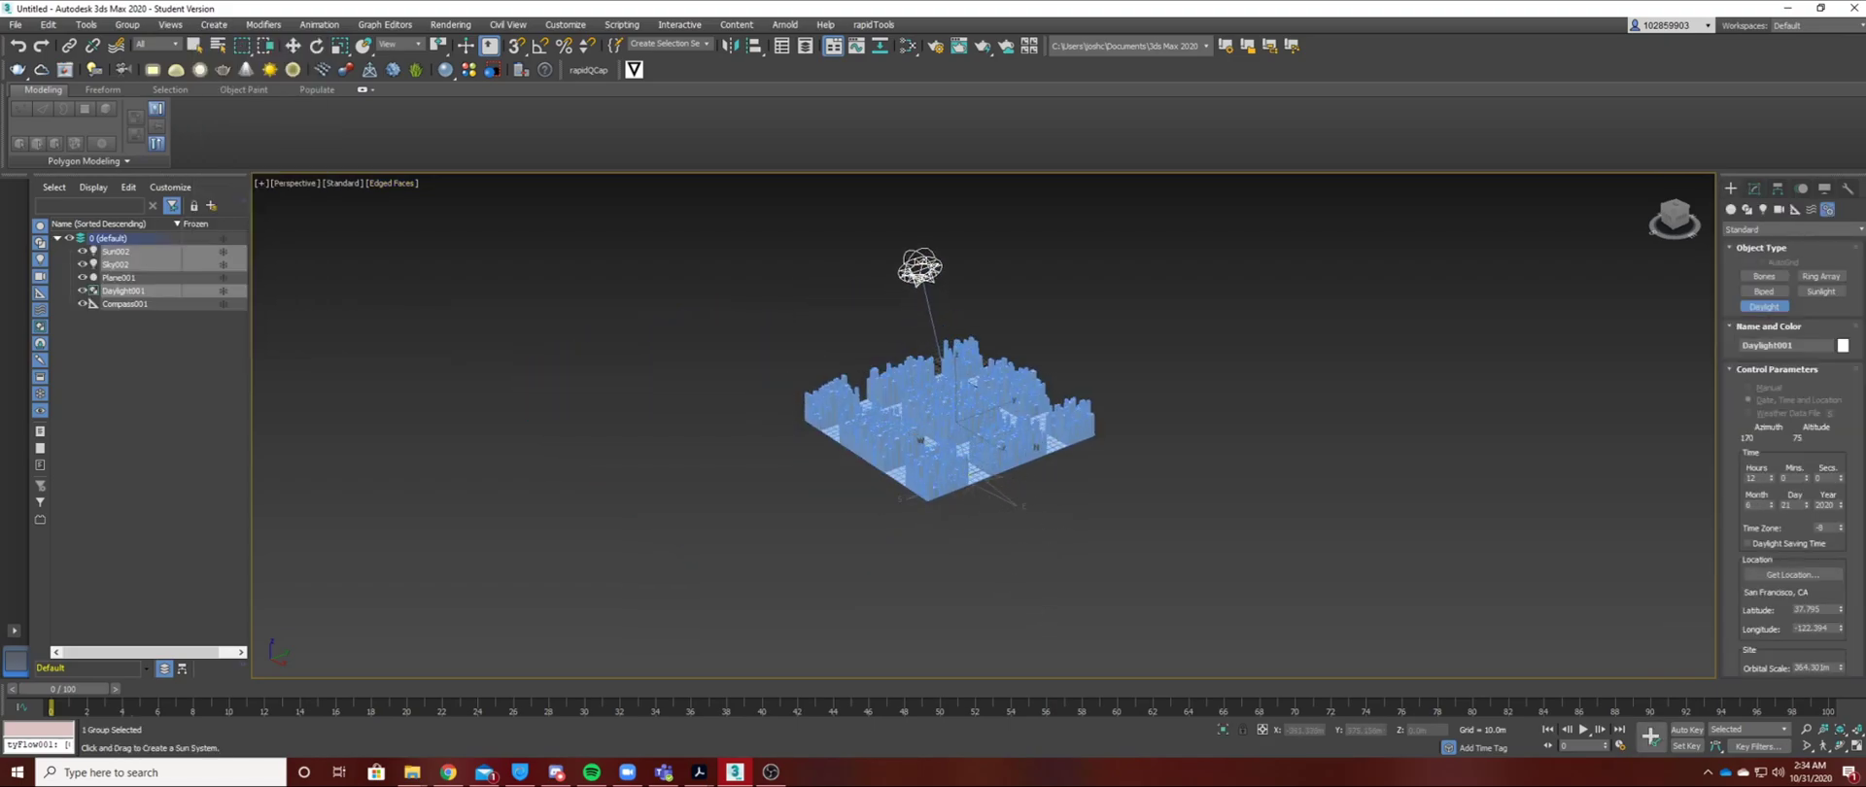
{"action": "scroll", "coordinate": [1074, 209], "scroll_direction": "down", "scroll_amount": 4}
{"action": "middle_click_drag", "start_coordinate": [1075, 209], "coordinate": [1074, 370]}
{"action": "left_click", "coordinate": [1081, 358]}
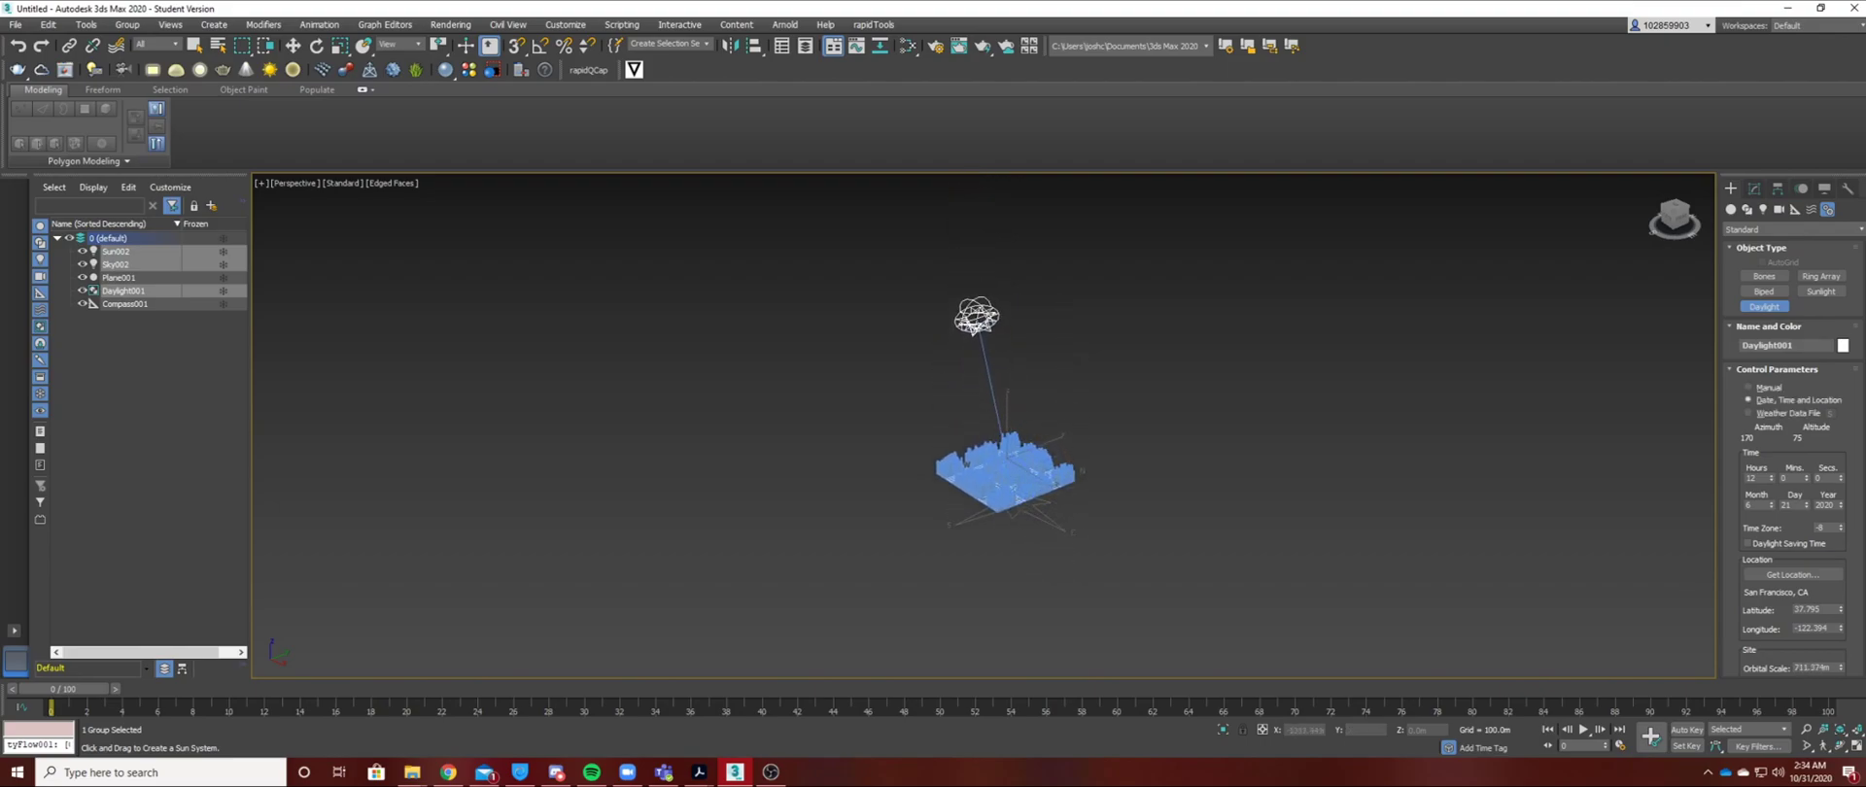
Move the daylight system's compass away from the city plane to open ground on its east side.
{"action": "scroll", "coordinate": [1038, 309], "scroll_direction": "up", "scroll_amount": 2}
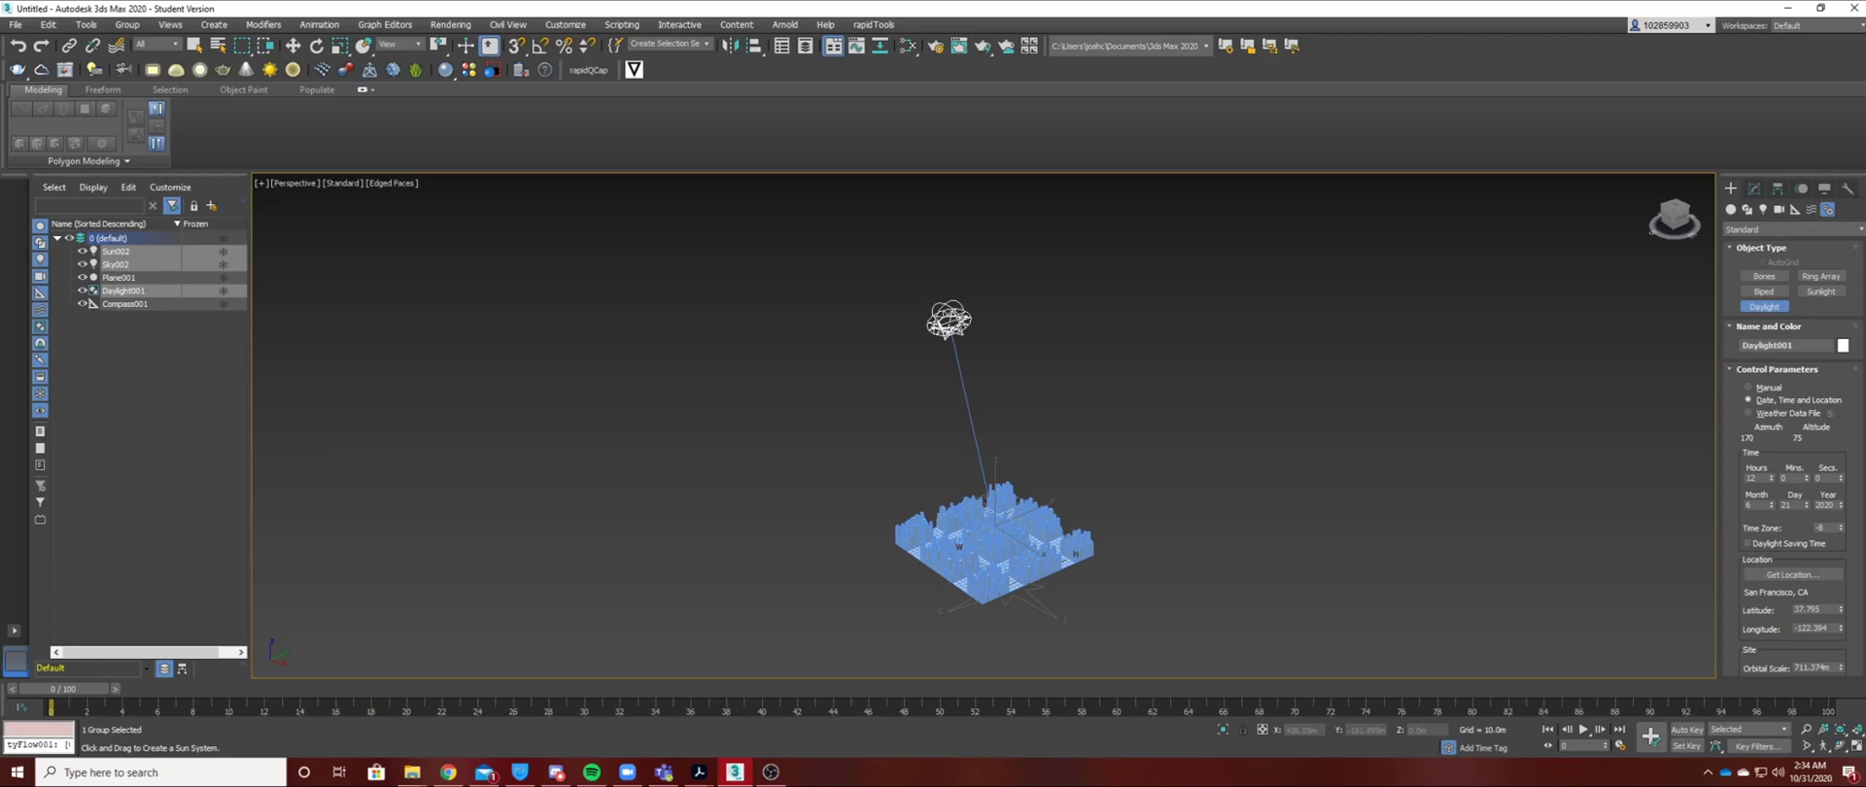
{"action": "middle_click_drag", "start_coordinate": [1056, 602], "coordinate": [1174, 553]}
{"action": "key", "text": "w"}
{"action": "left_click", "coordinate": [1079, 374]}
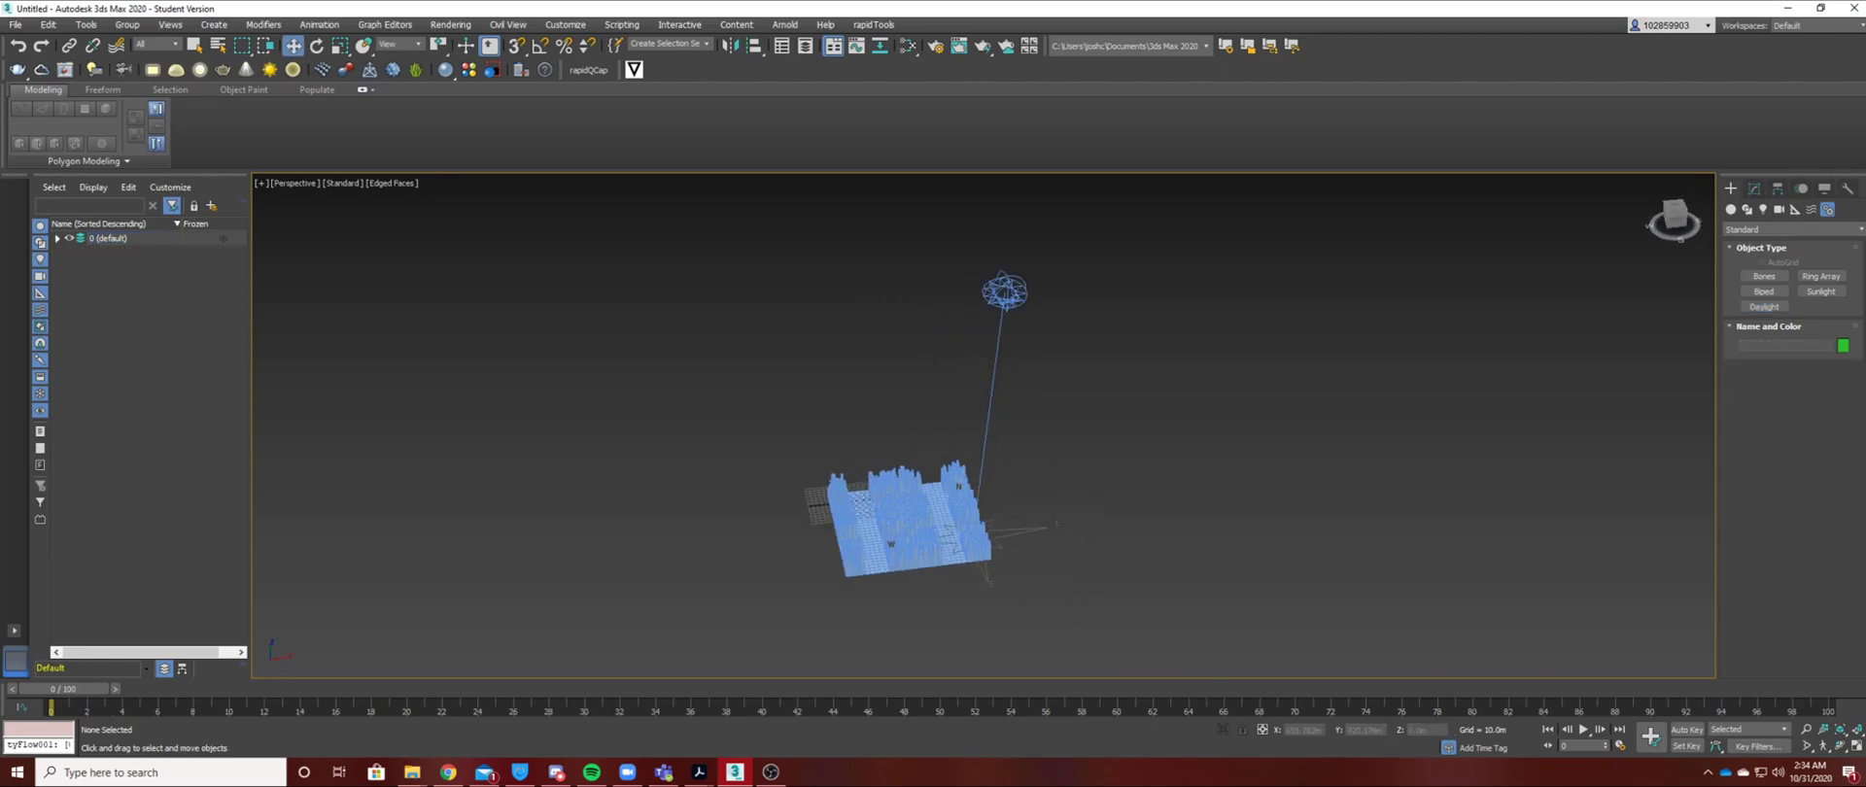
{"action": "scroll", "coordinate": [1008, 360], "scroll_direction": "down", "scroll_amount": 3}
{"action": "left_click", "coordinate": [1007, 324]}
{"action": "scroll", "coordinate": [1004, 376], "scroll_direction": "up", "scroll_amount": 3}
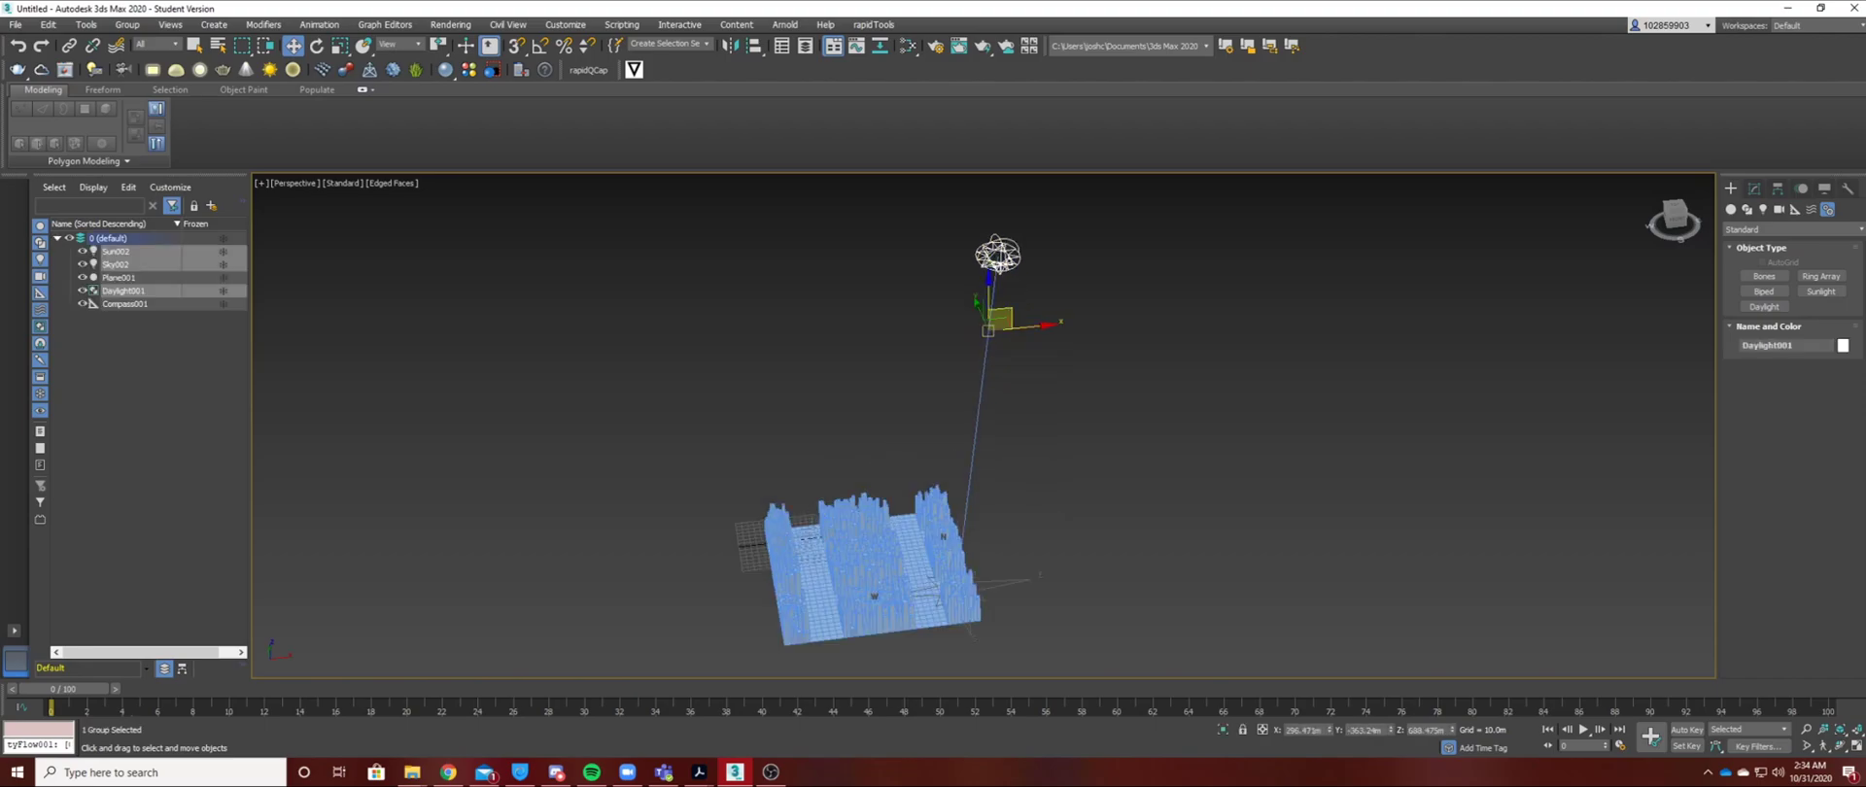
{"action": "left_click", "coordinate": [935, 592]}
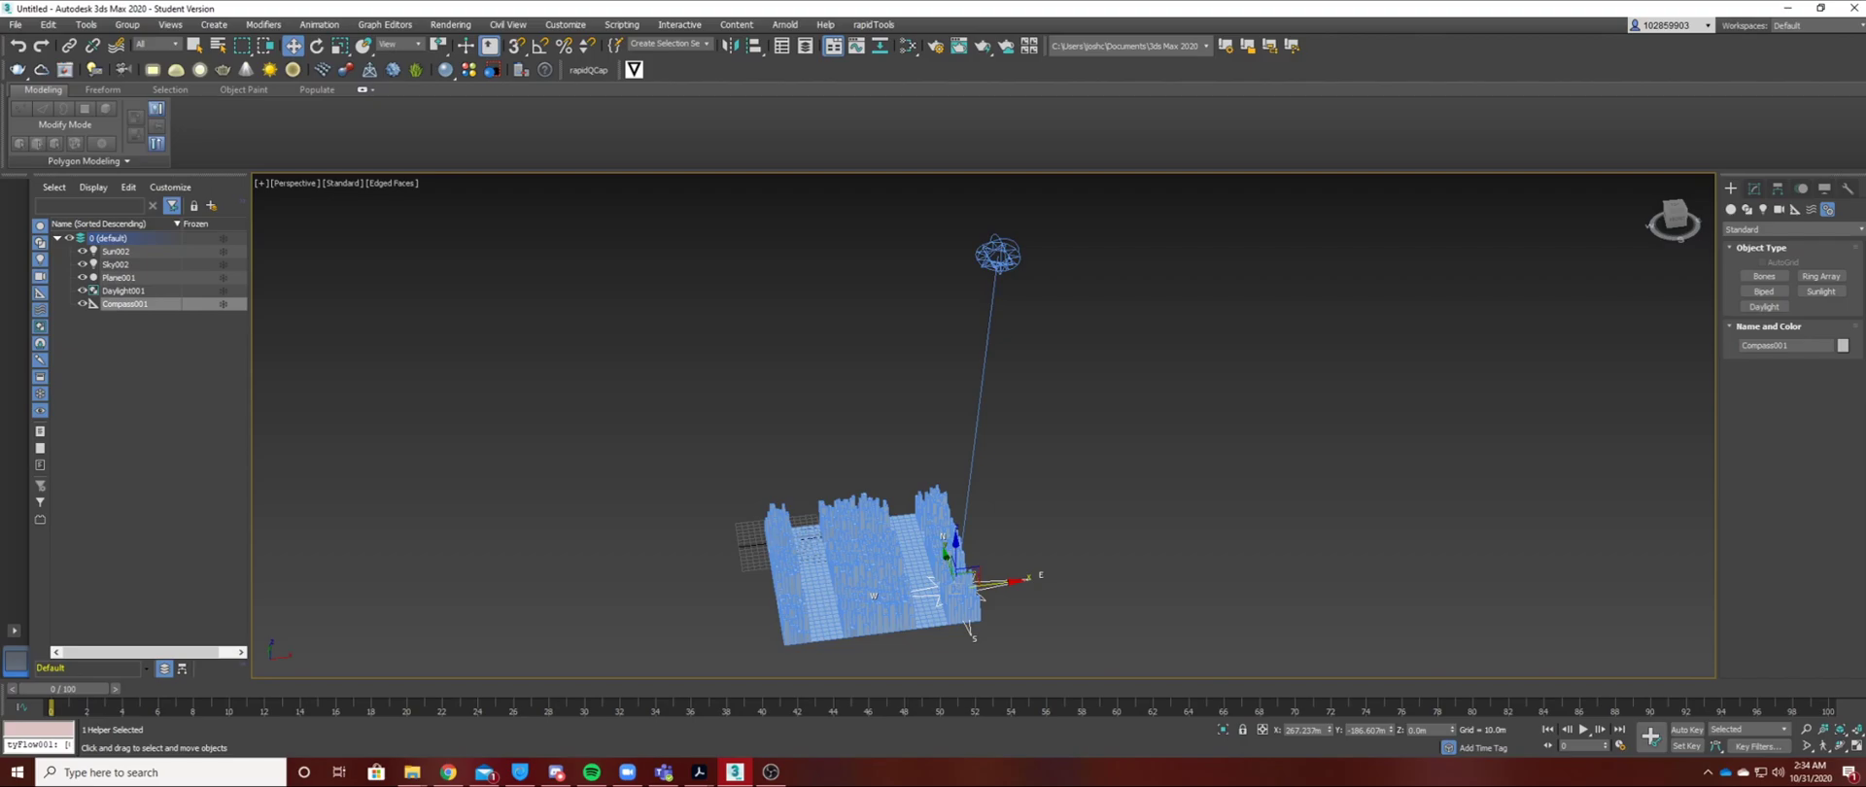
{"action": "left_click_drag", "start_coordinate": [935, 592], "coordinate": [1396, 486]}
{"action": "left_click", "coordinate": [958, 584]}
{"action": "scroll", "coordinate": [1396, 486], "scroll_direction": "down", "scroll_amount": 4}
{"action": "middle_click_drag", "start_coordinate": [1395, 486], "coordinate": [1335, 510]}
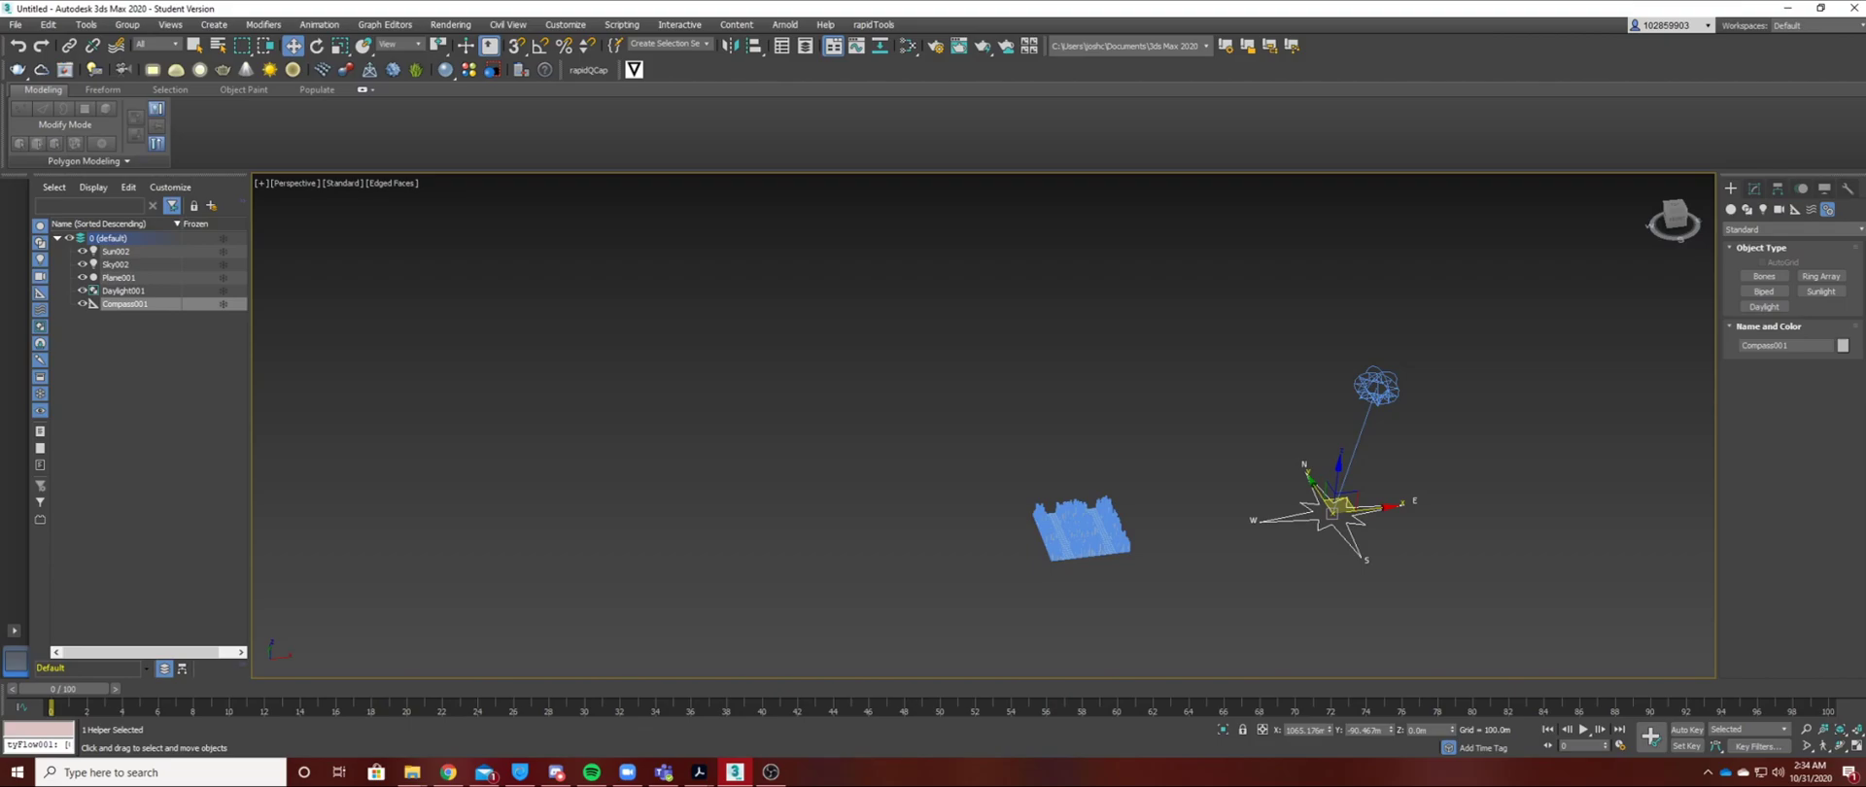
Check the selection of the compass and daylight head, and open the compass's parameters.
{"action": "left_click", "coordinate": [1377, 387]}
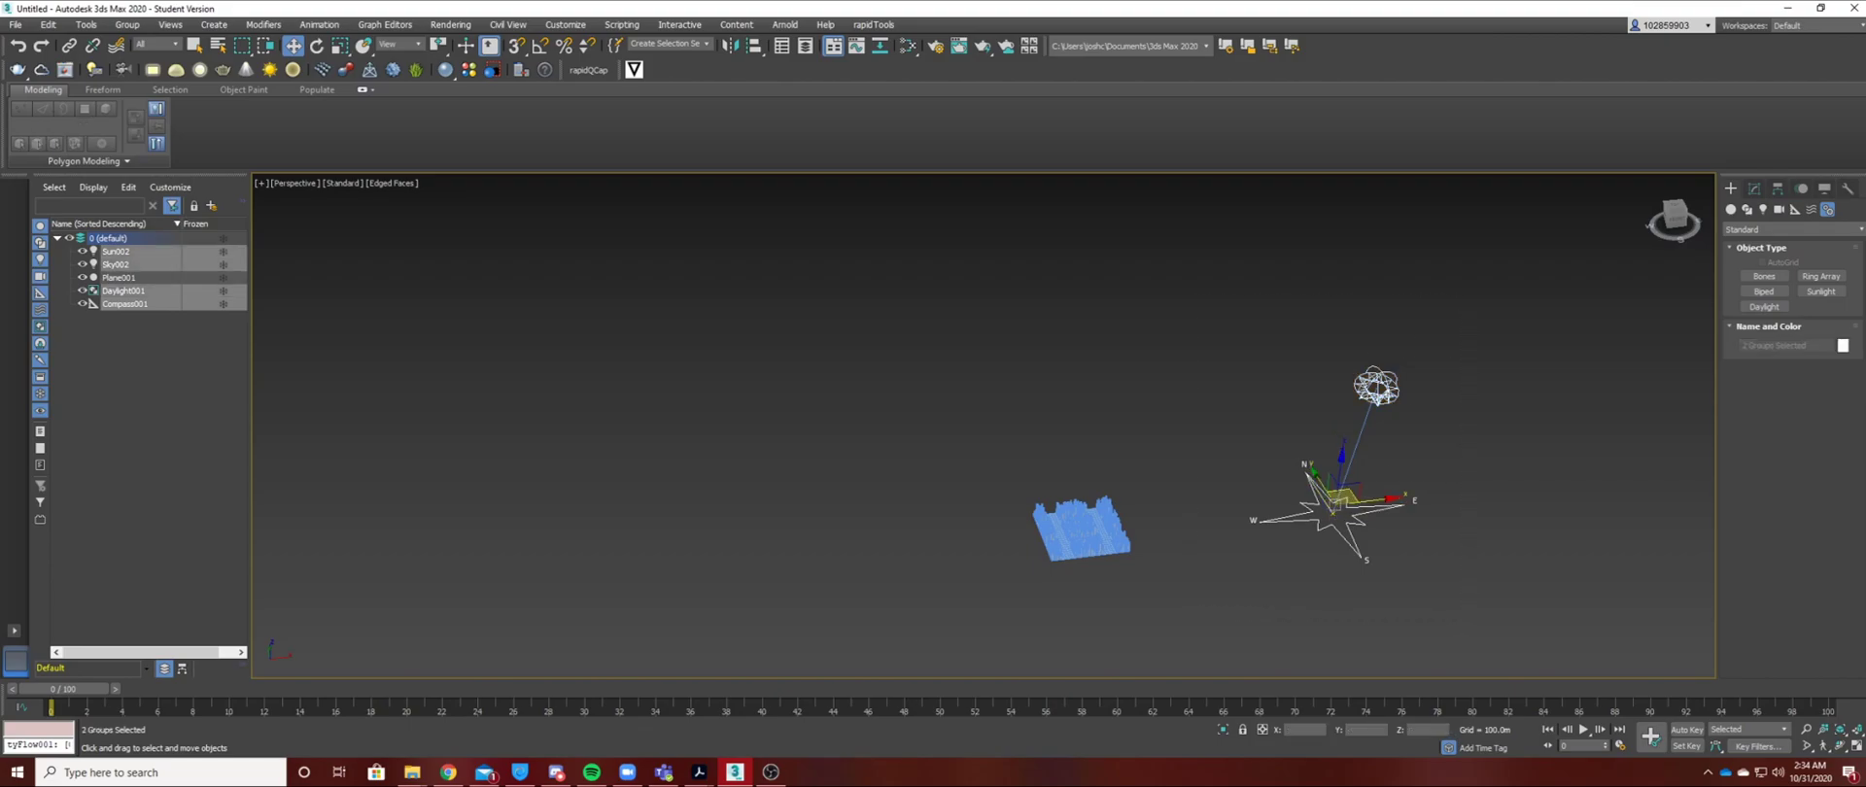
{"action": "scroll", "coordinate": [1142, 520], "scroll_direction": "up", "scroll_amount": 4}
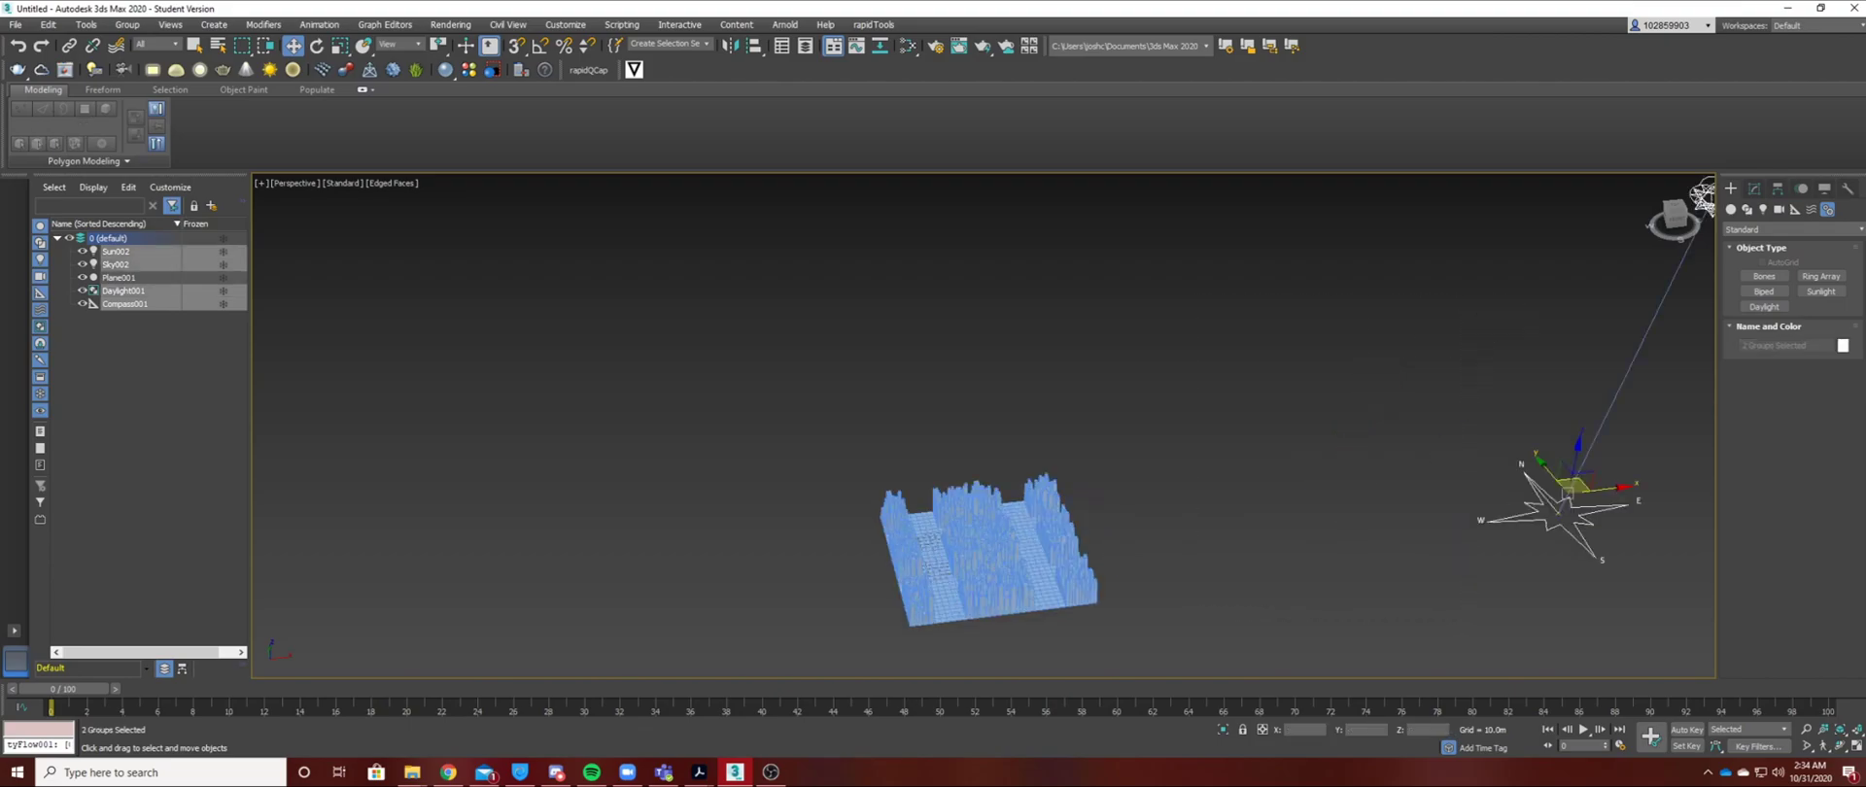
{"action": "middle_click_drag", "start_coordinate": [1055, 513], "coordinate": [1014, 544]}
{"action": "scroll", "coordinate": [1013, 544], "scroll_direction": "down", "scroll_amount": 2}
{"action": "left_click", "coordinate": [1186, 525]}
{"action": "left_click", "coordinate": [1361, 539]}
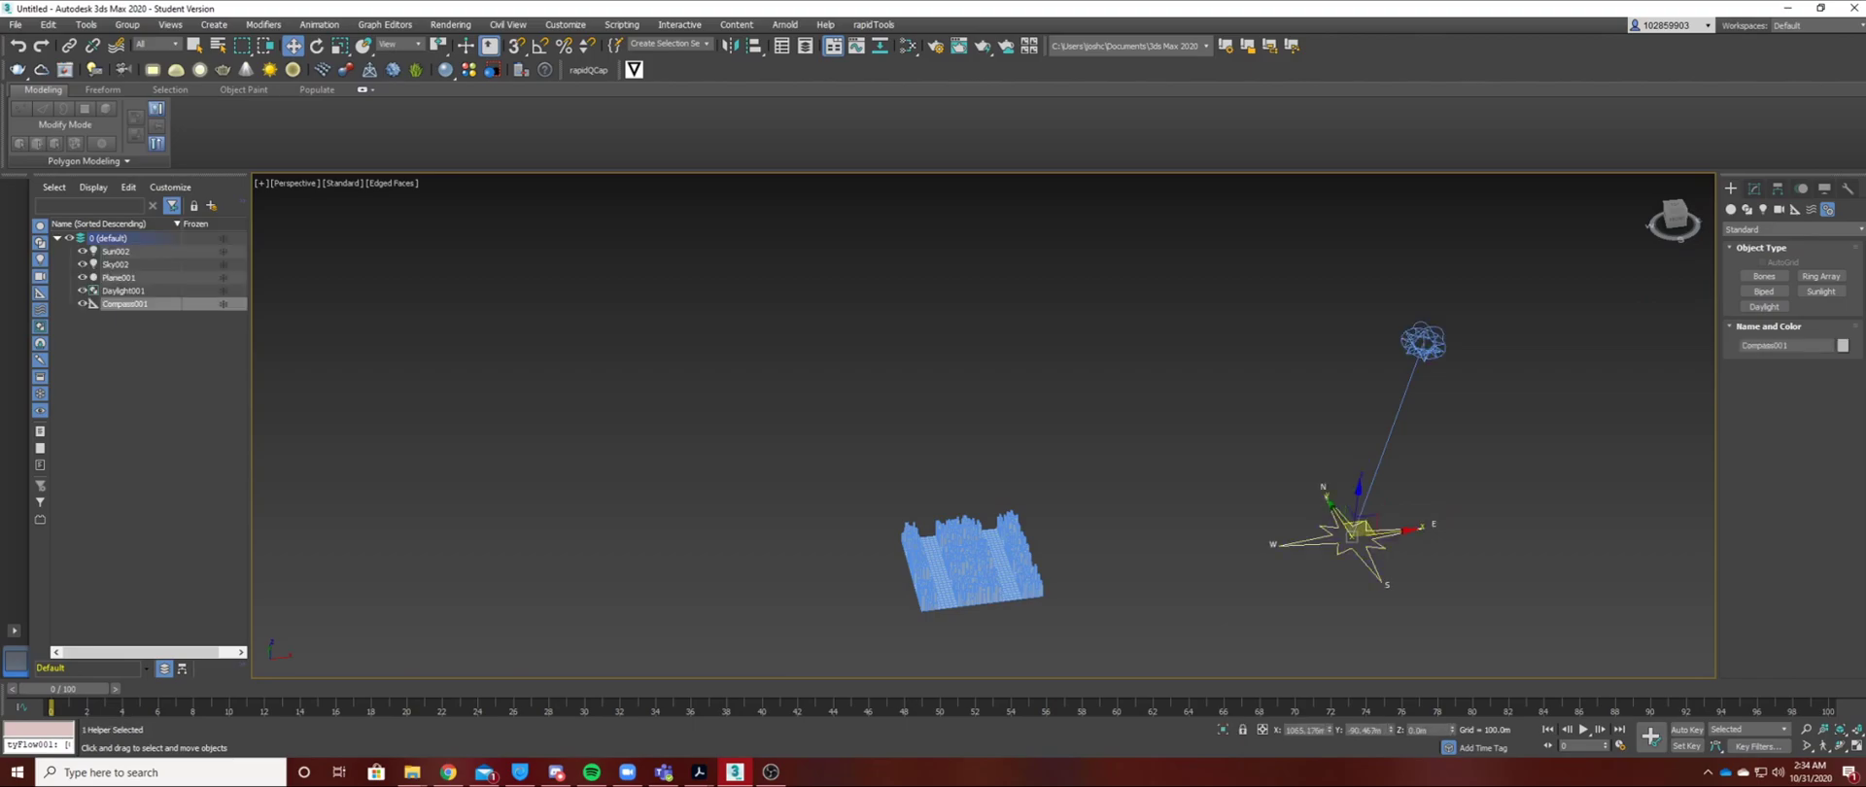
{"action": "middle_click_drag", "start_coordinate": [1361, 540], "coordinate": [1287, 564]}
{"action": "left_click", "coordinate": [1755, 189]}
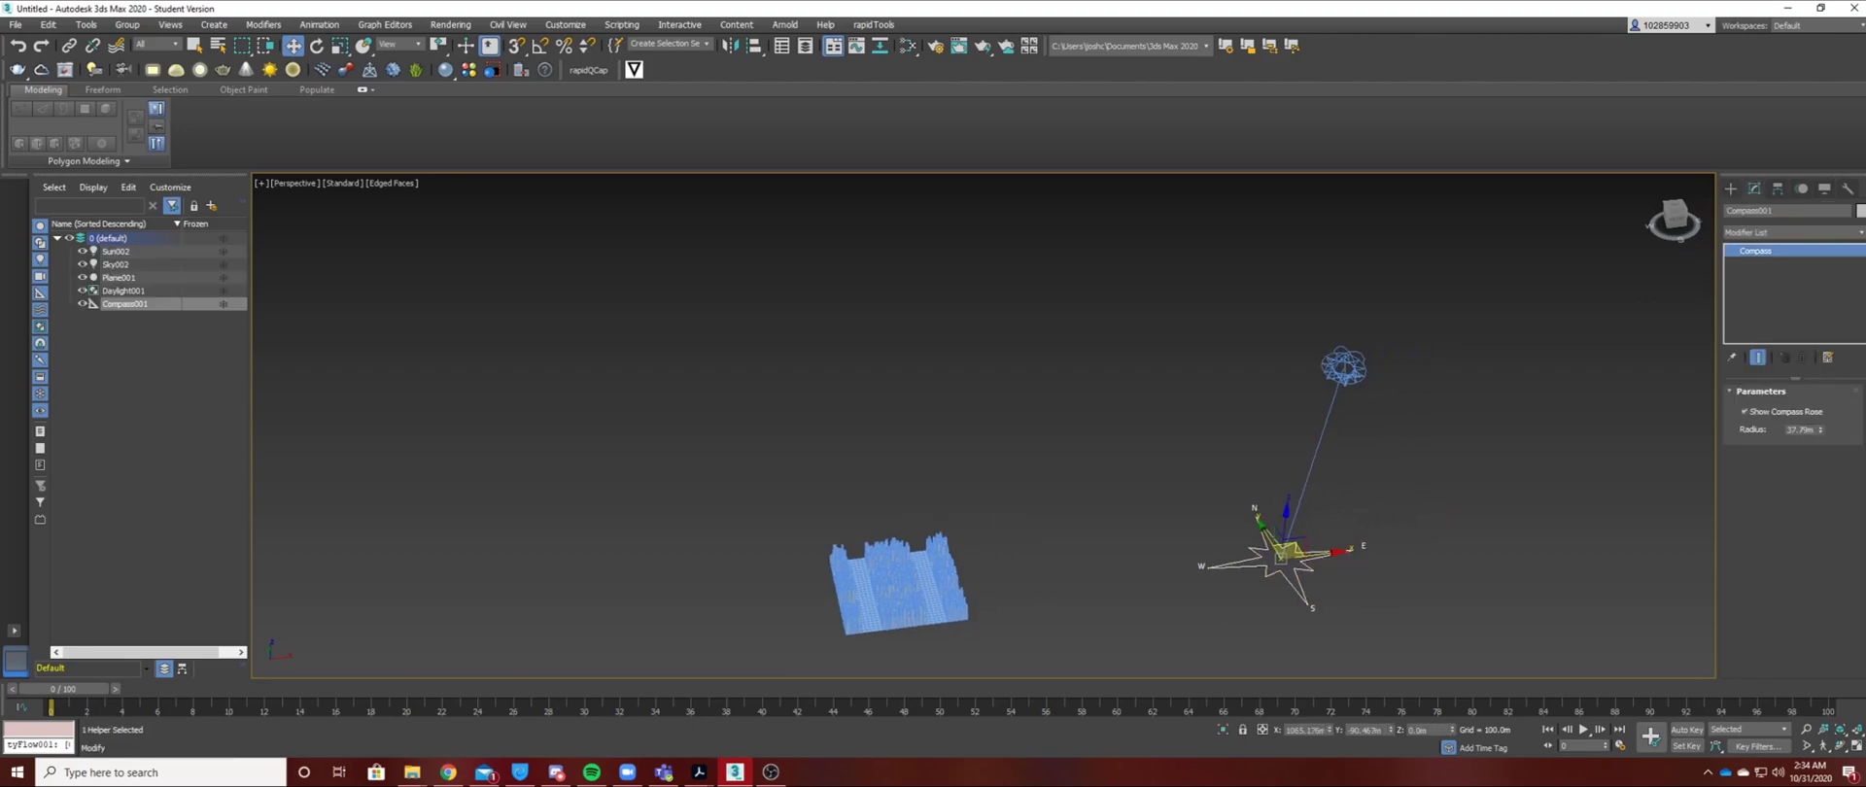
{"action": "middle_click_drag", "start_coordinate": [1391, 481], "coordinate": [1346, 442]}
{"action": "scroll", "coordinate": [1345, 442], "scroll_direction": "up", "scroll_amount": 3}
Select the daylight head and set its sunlight type to Standard.
{"action": "left_click", "coordinate": [1259, 250]}
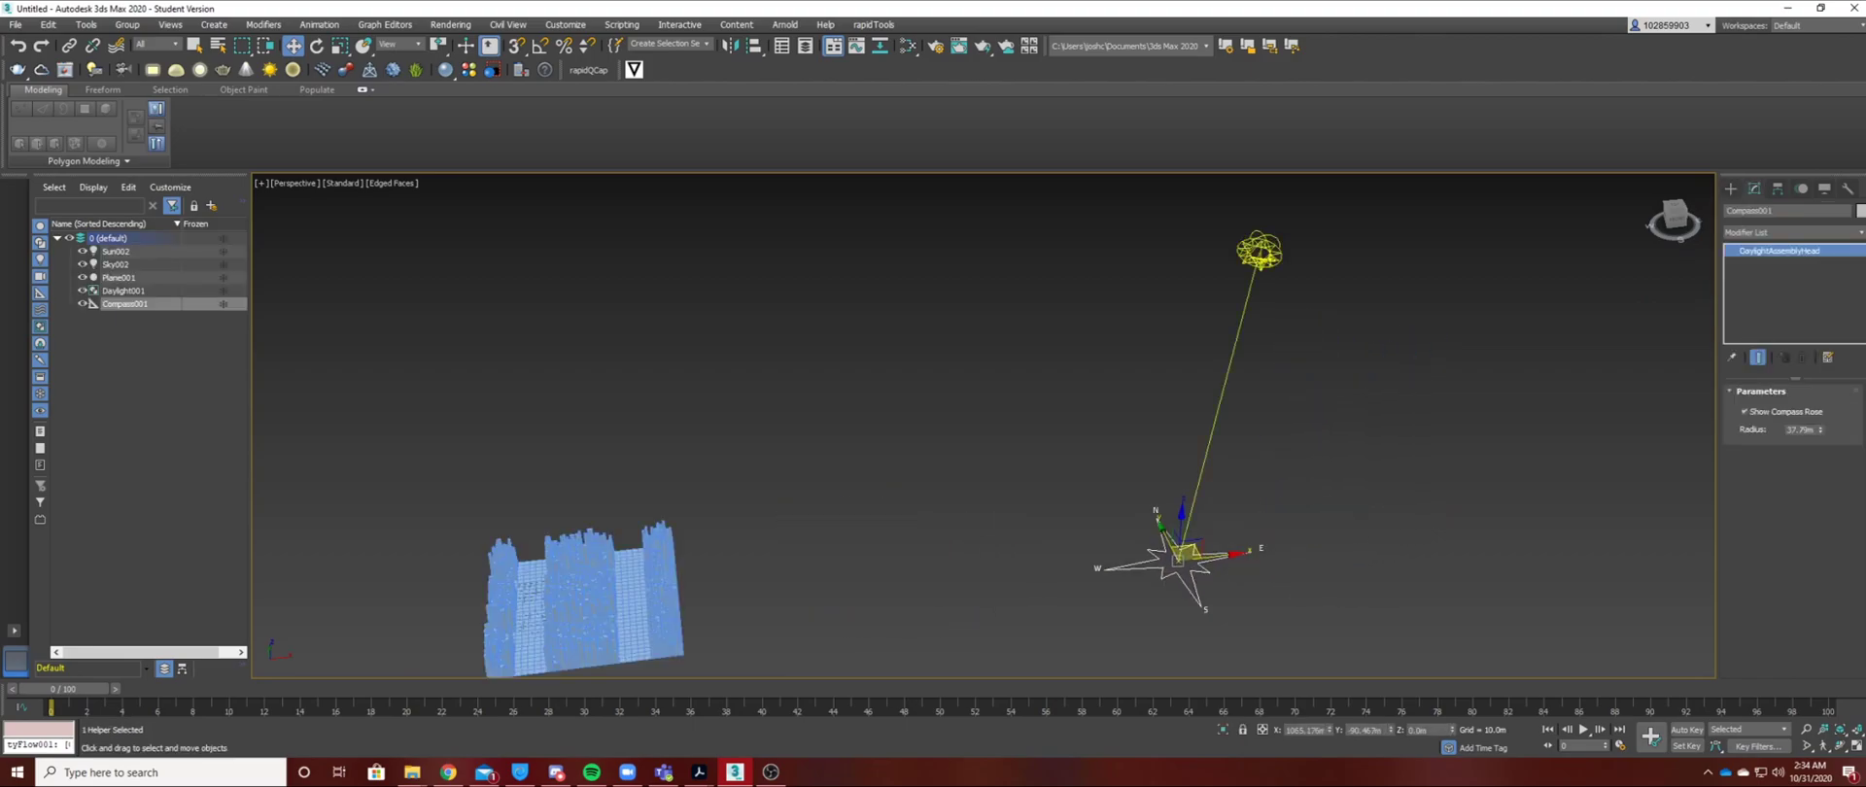
{"action": "middle_click_drag", "start_coordinate": [1261, 255], "coordinate": [1284, 250]}
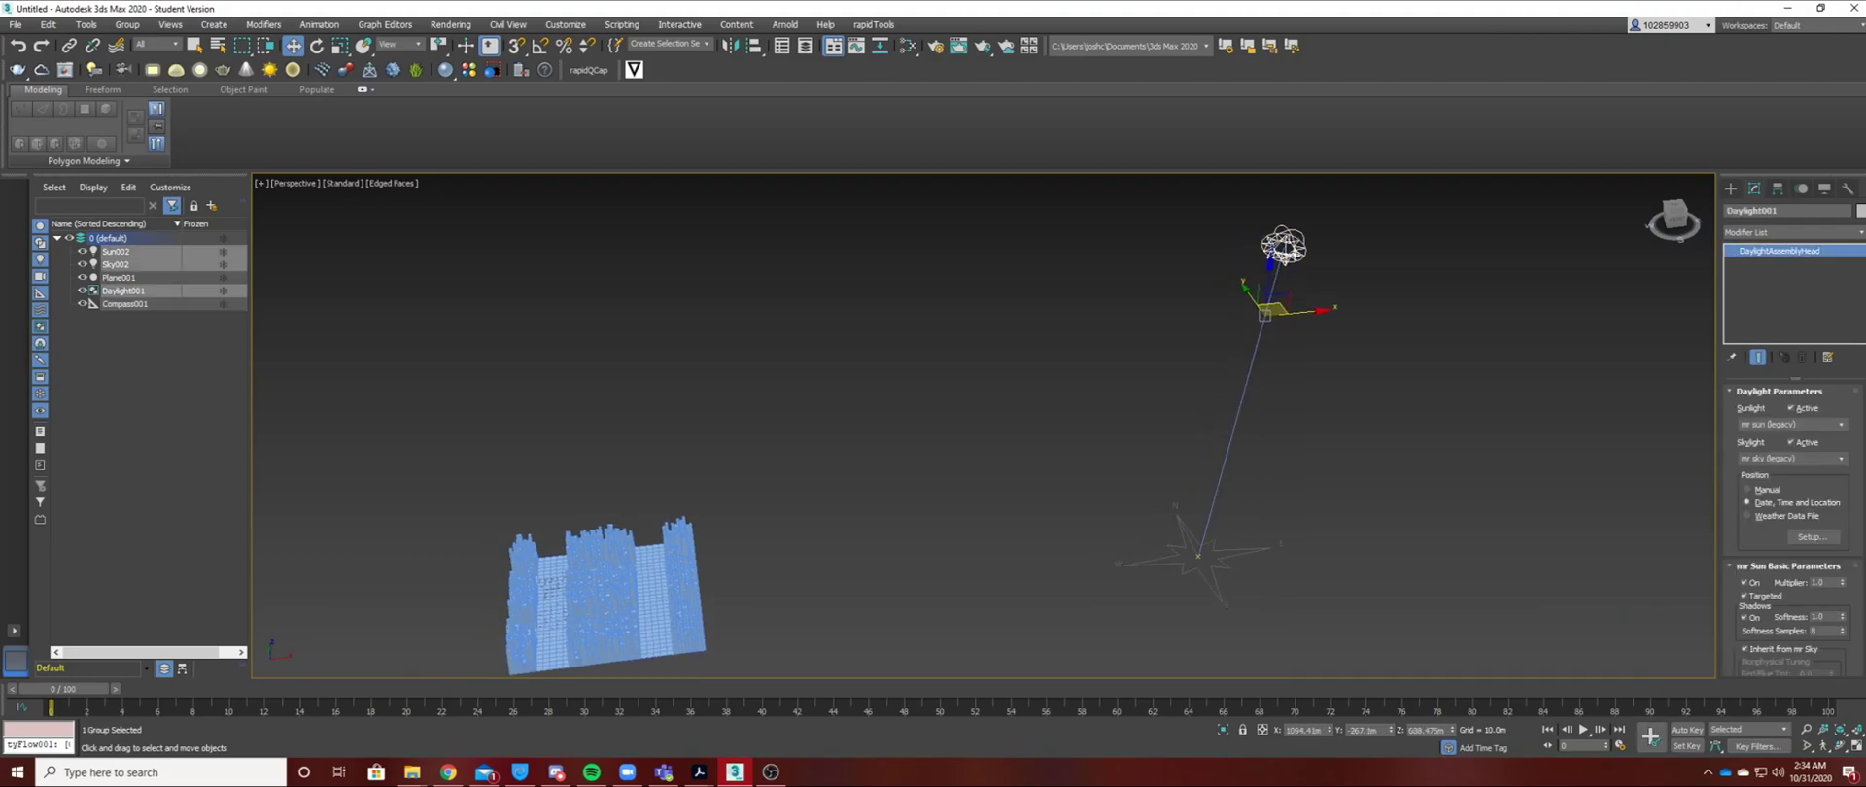
{"action": "left_click", "coordinate": [1784, 447]}
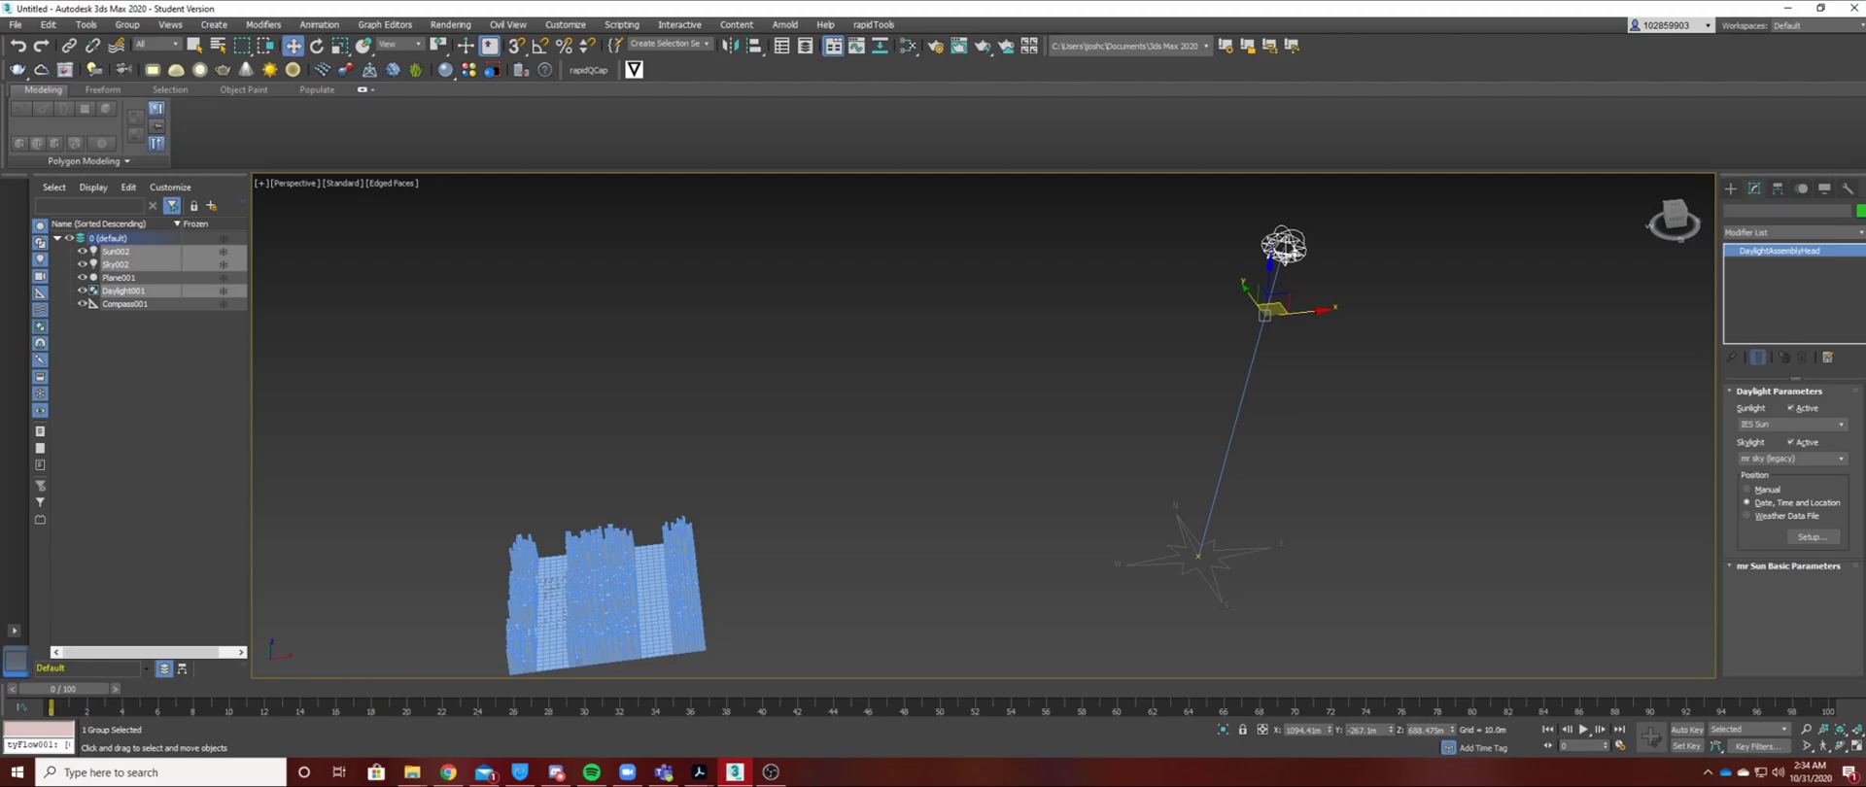
{"action": "left_click", "coordinate": [1792, 425]}
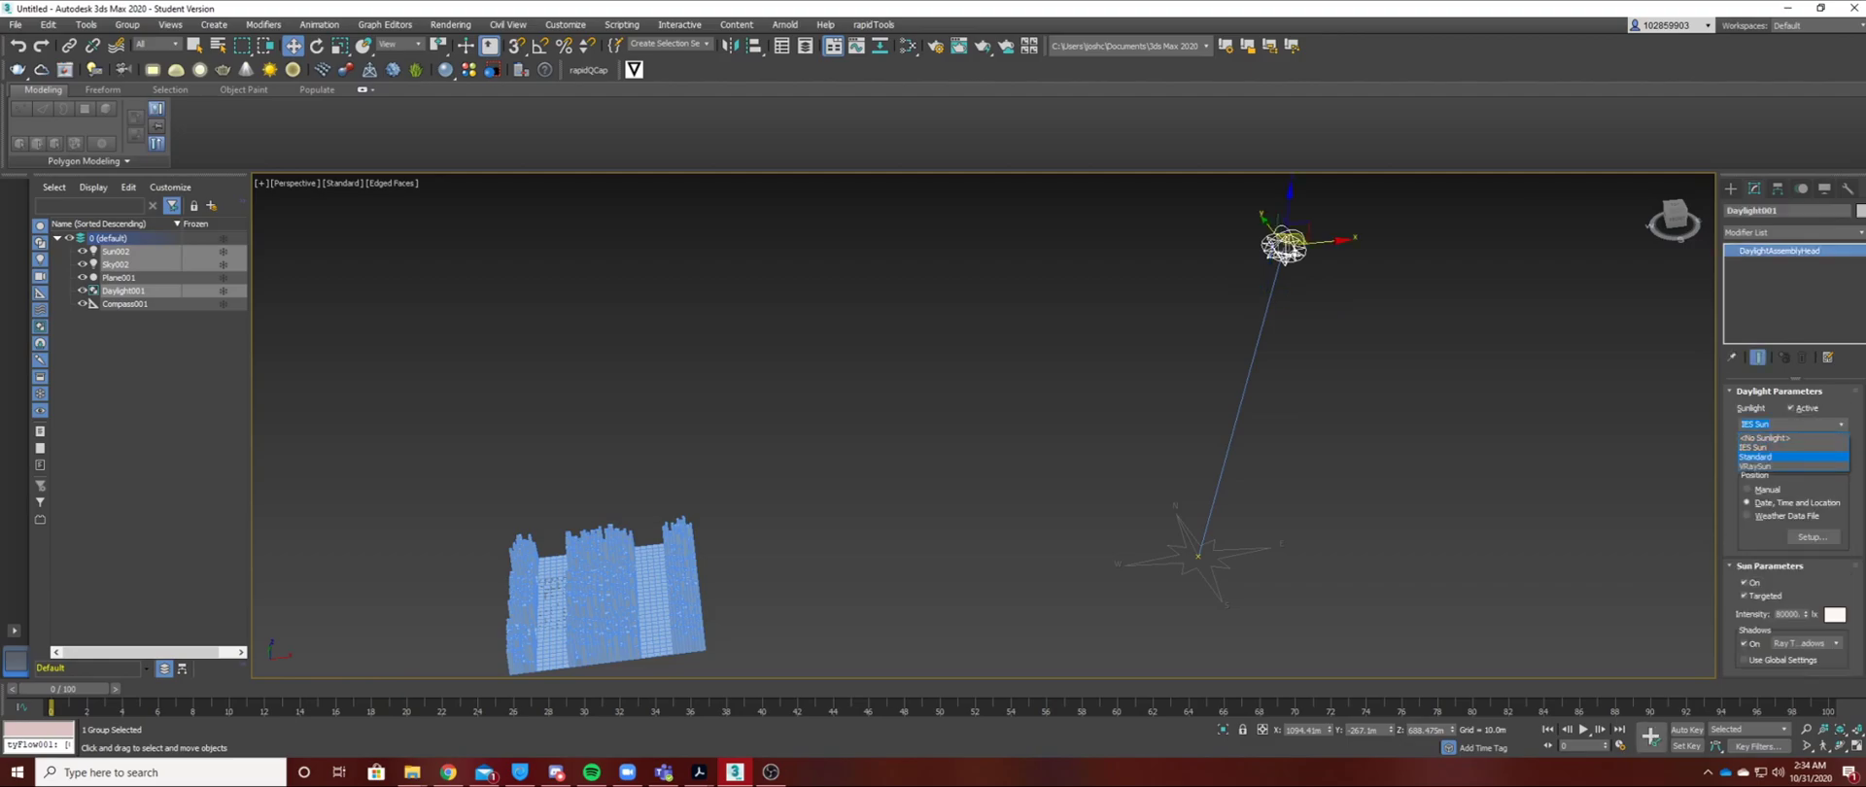
{"action": "key", "text": "Return"}
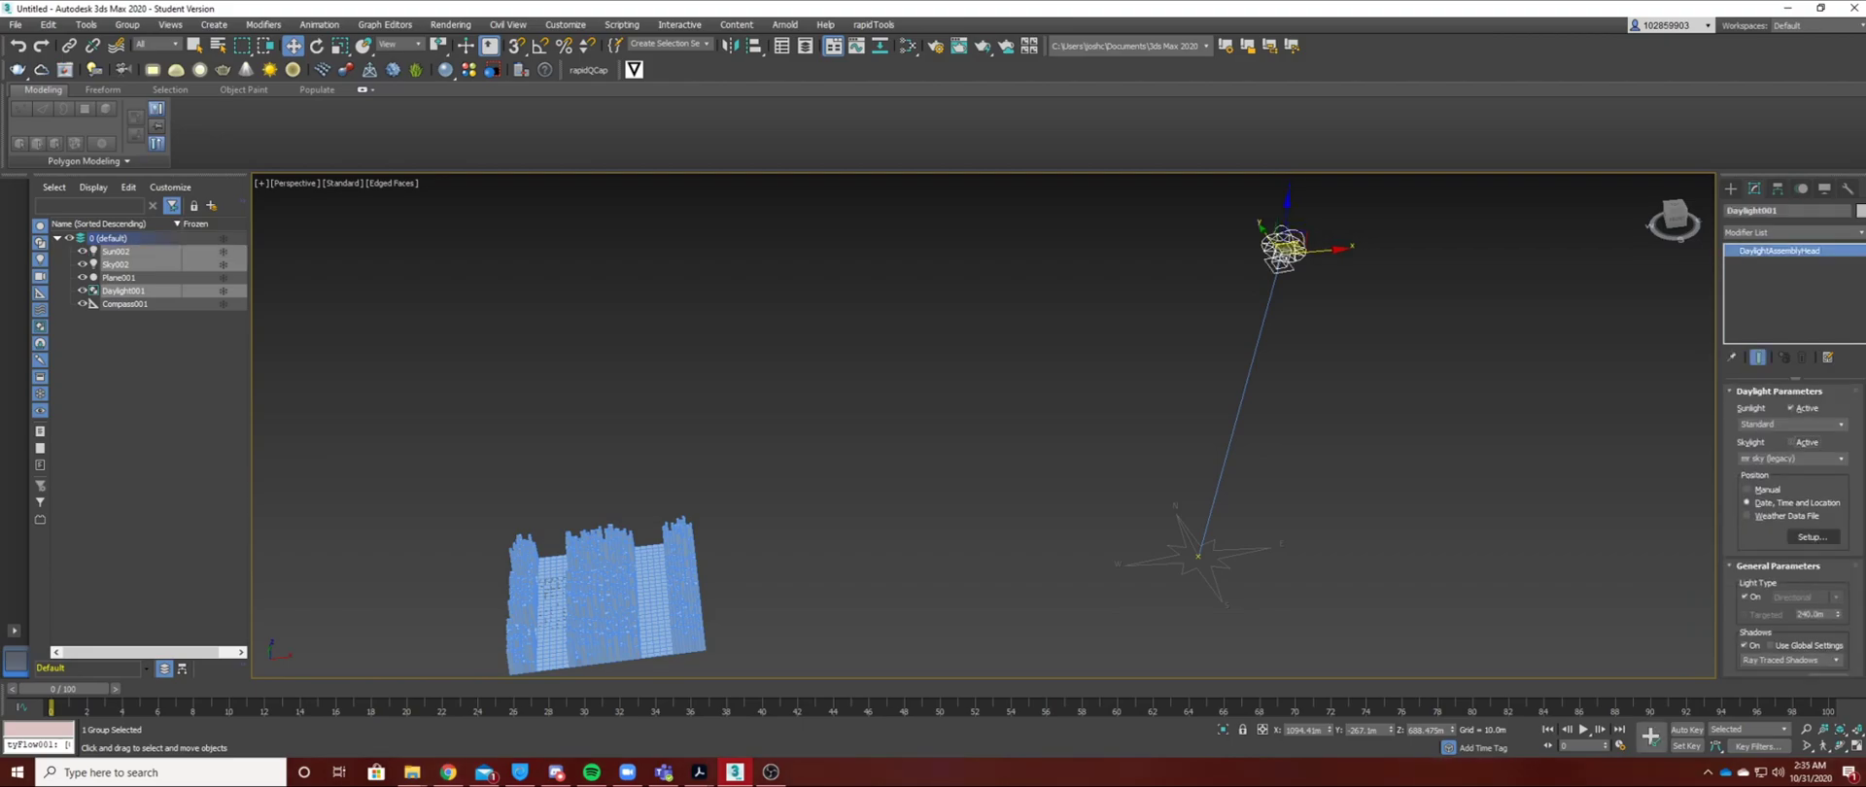
Open the daylight setup and set its geographic location to Melbourne on the Australia map.
{"action": "left_click", "coordinate": [1812, 515]}
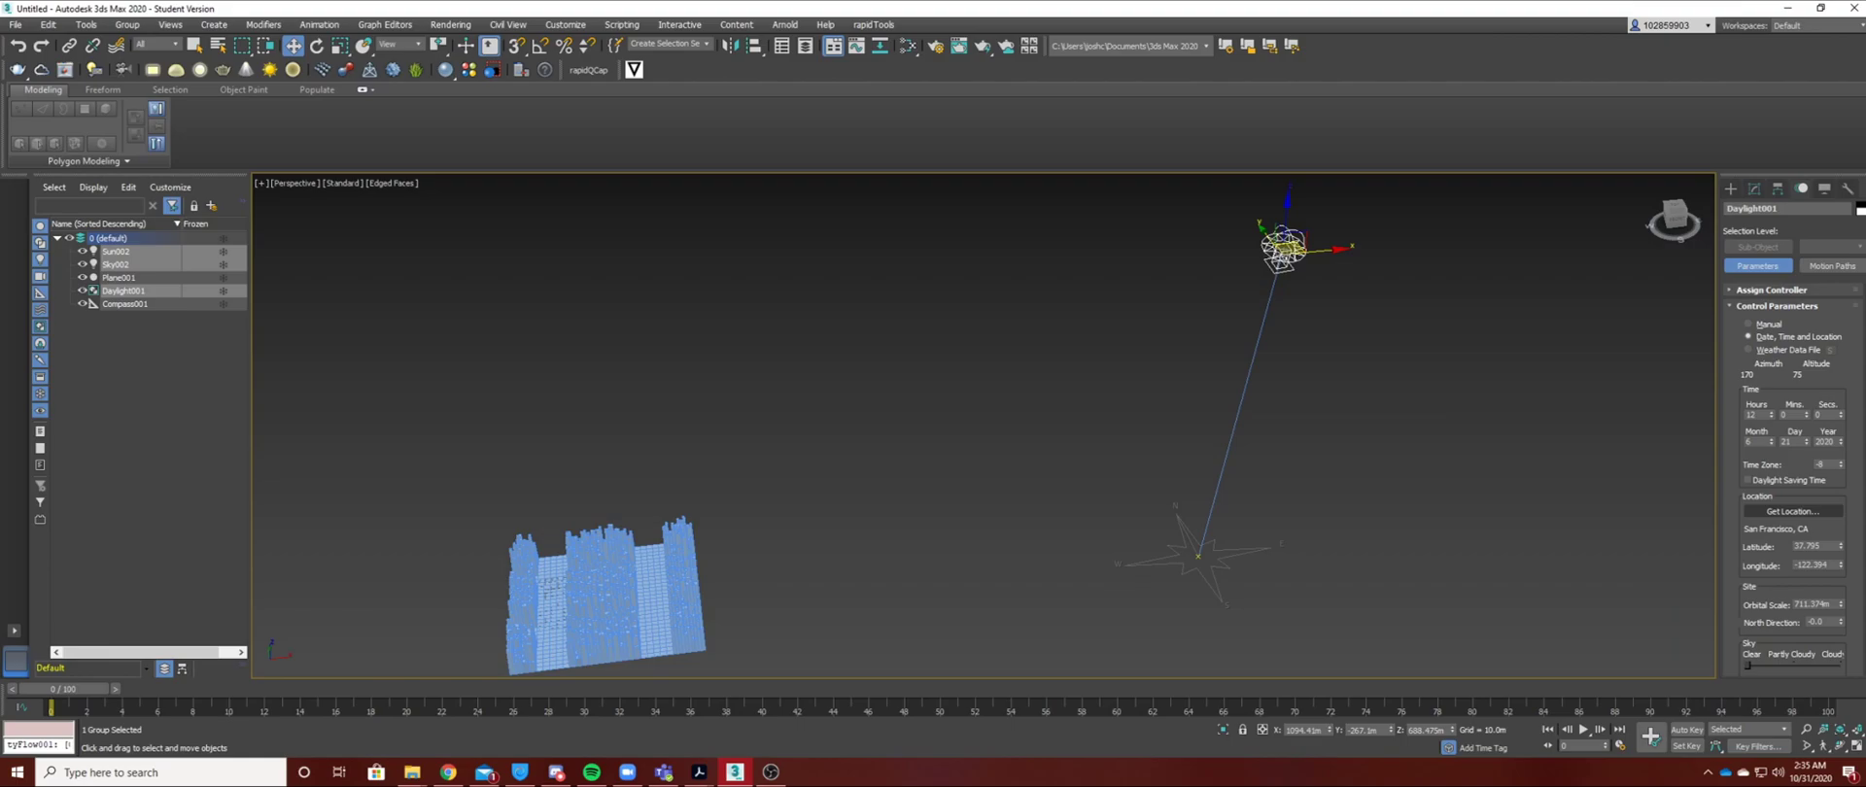
{"action": "left_click", "coordinate": [1793, 512]}
{"action": "left_click", "coordinate": [1793, 511]}
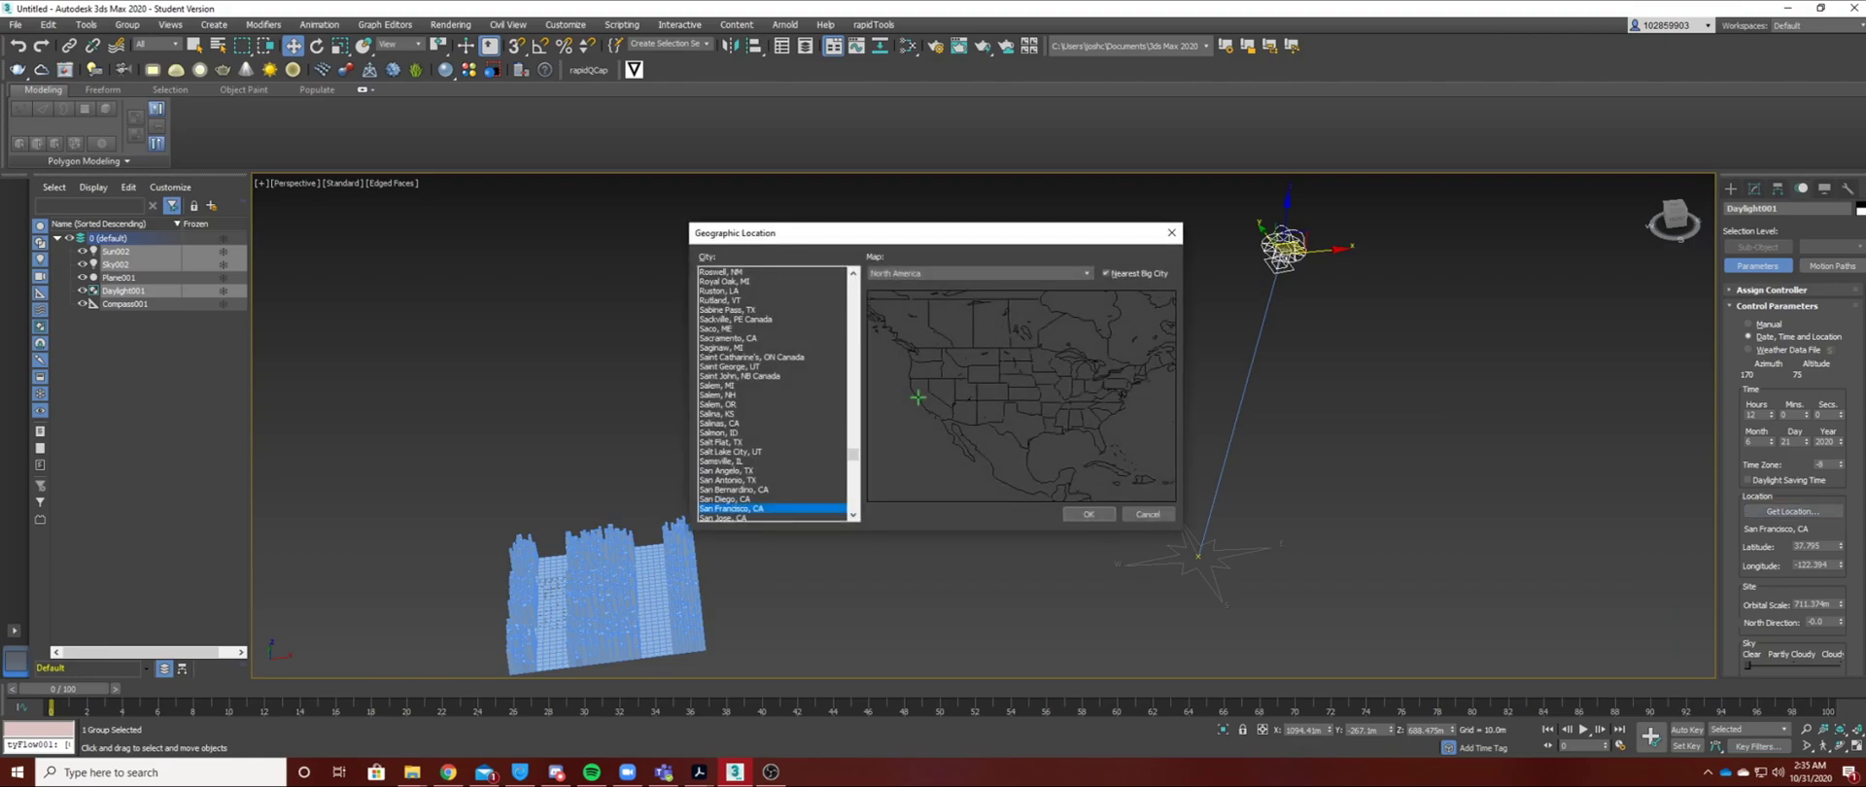
{"action": "left_click", "coordinate": [982, 273]}
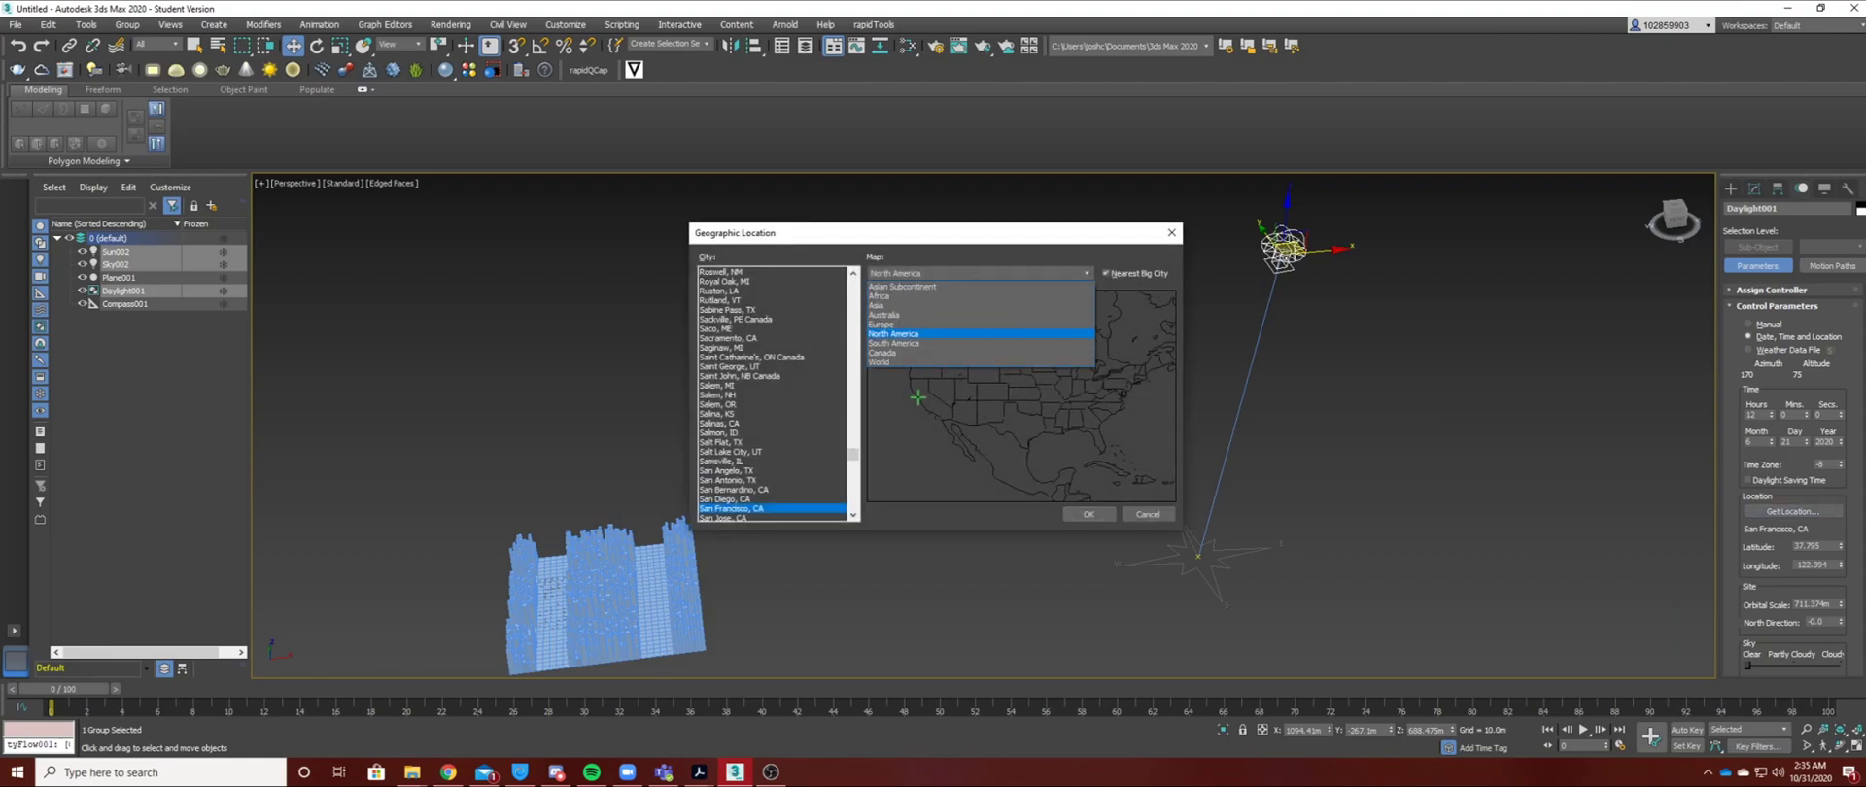
{"action": "left_click", "coordinate": [885, 314]}
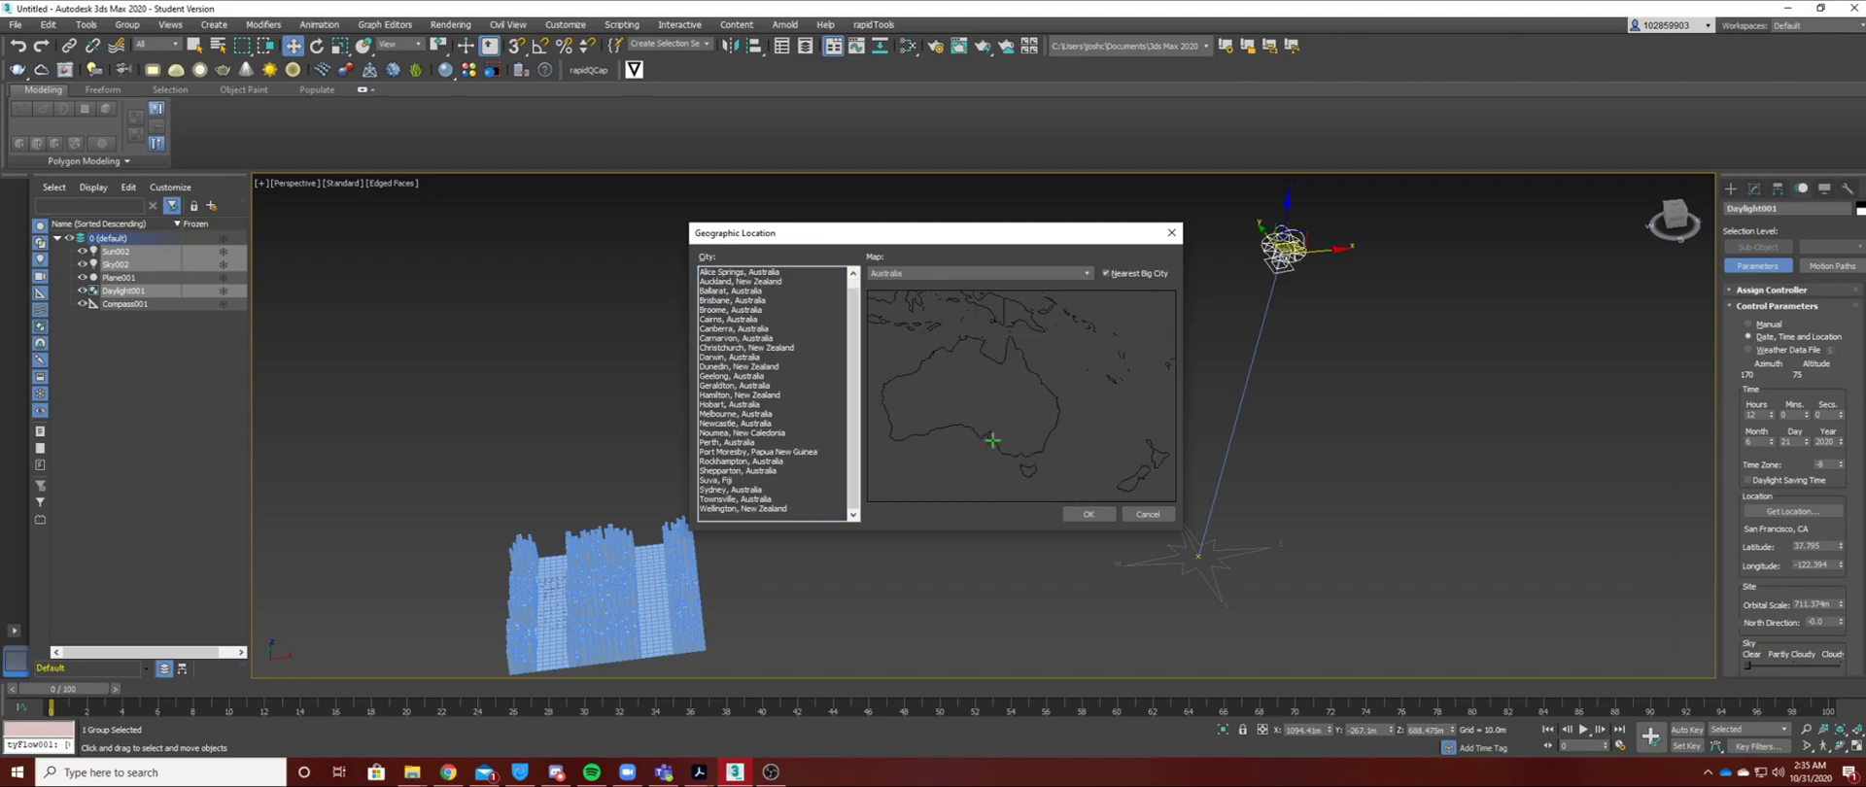
{"action": "left_click", "coordinate": [993, 440]}
{"action": "left_click", "coordinate": [1089, 514]}
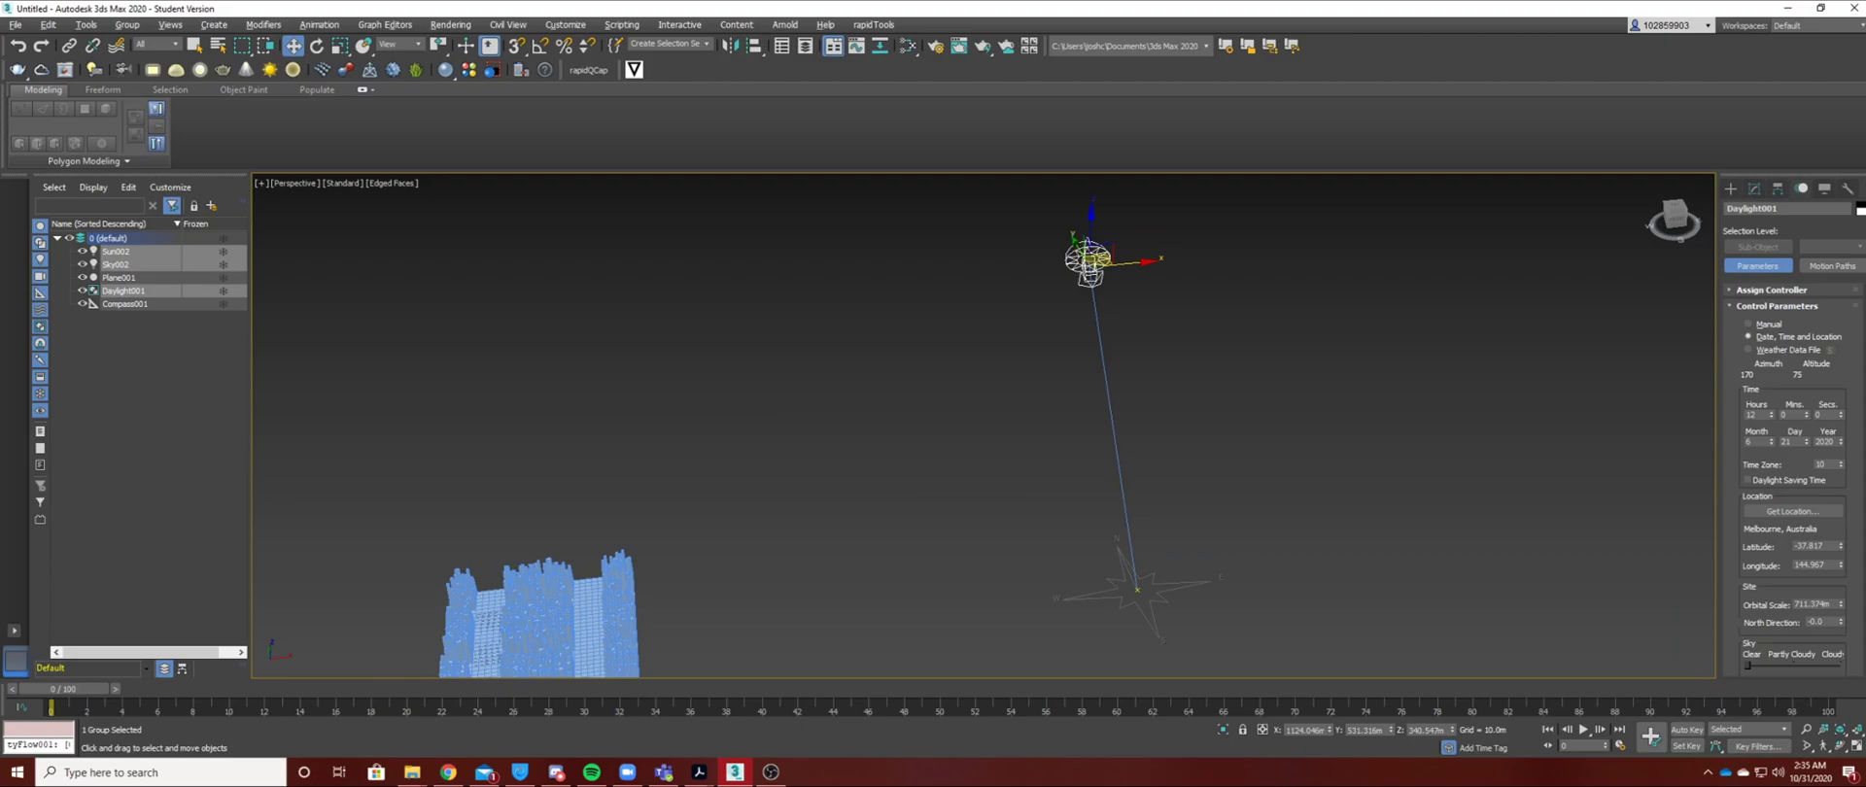
Set the daylight system's month to 12 and its hour to 9.
{"action": "middle_click_drag", "start_coordinate": [982, 427], "coordinate": [947, 396], "text": "alt"}
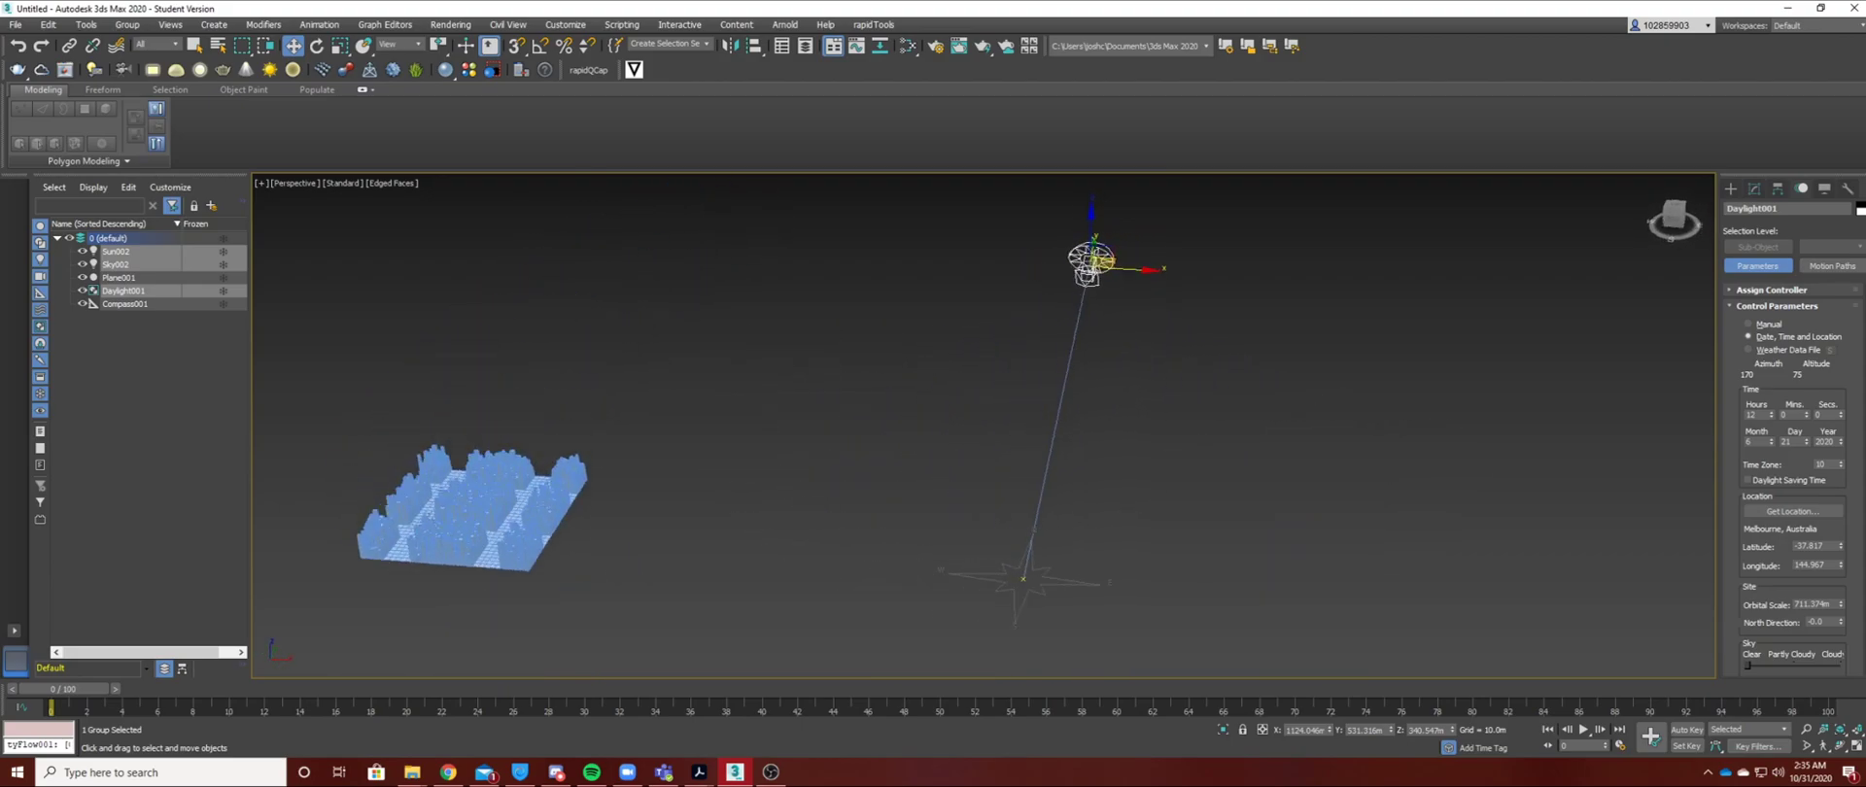
{"action": "scroll", "coordinate": [1166, 460], "scroll_direction": "down", "scroll_amount": 3}
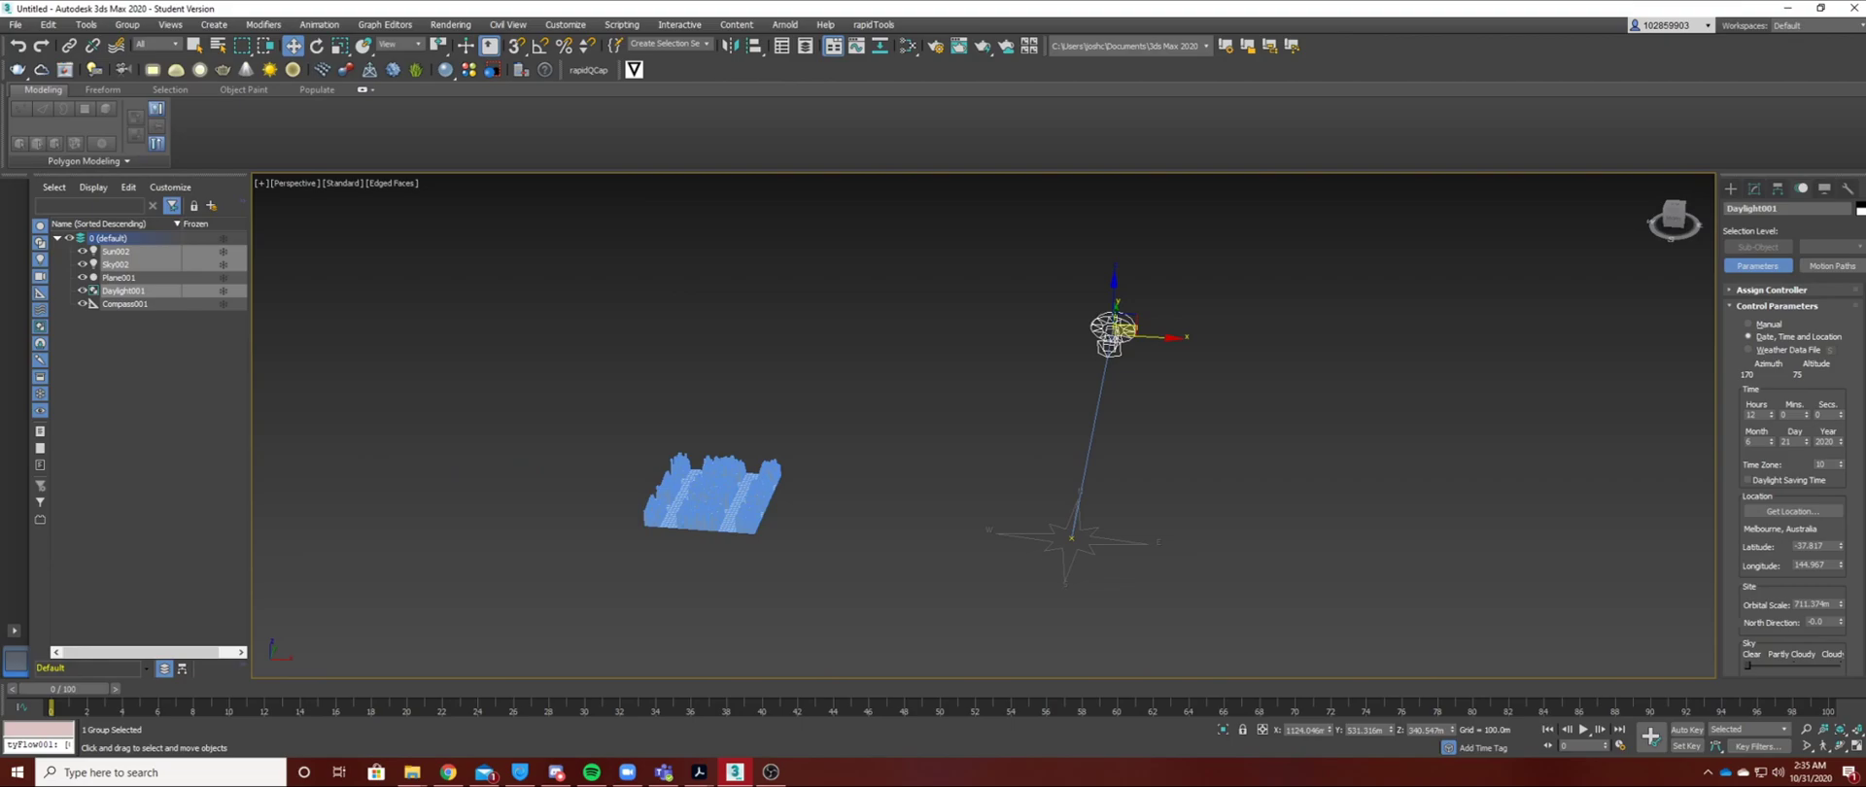
{"action": "left_click", "coordinate": [1772, 445]}
{"action": "left_click_drag", "start_coordinate": [1772, 442], "coordinate": [1751, 415]}
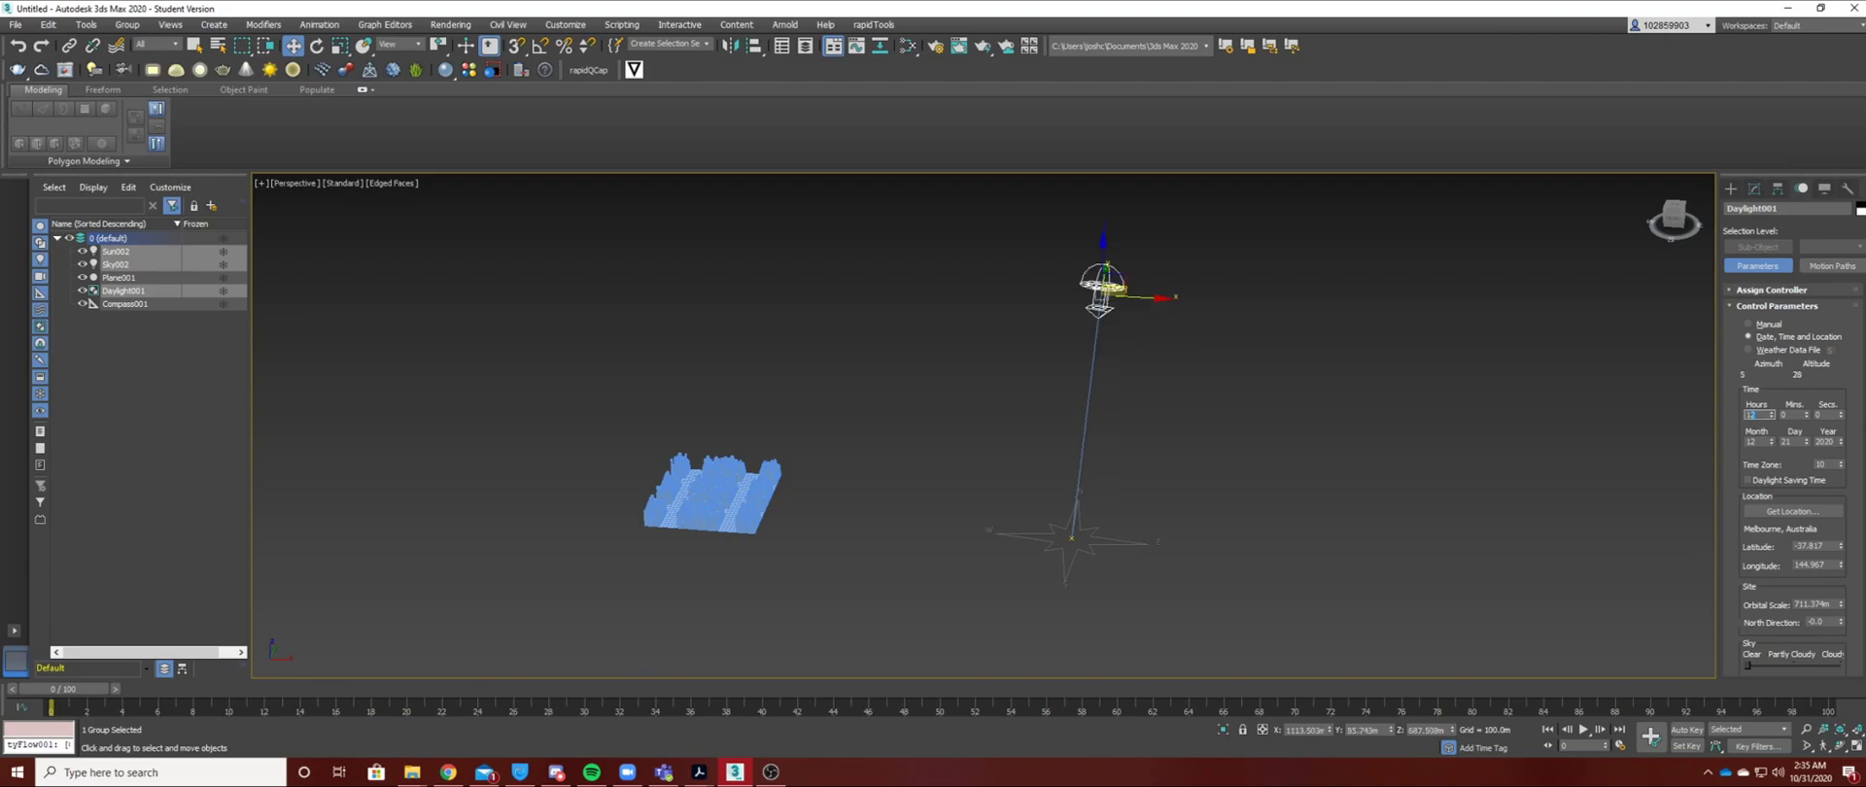
{"action": "key", "text": "Return"}
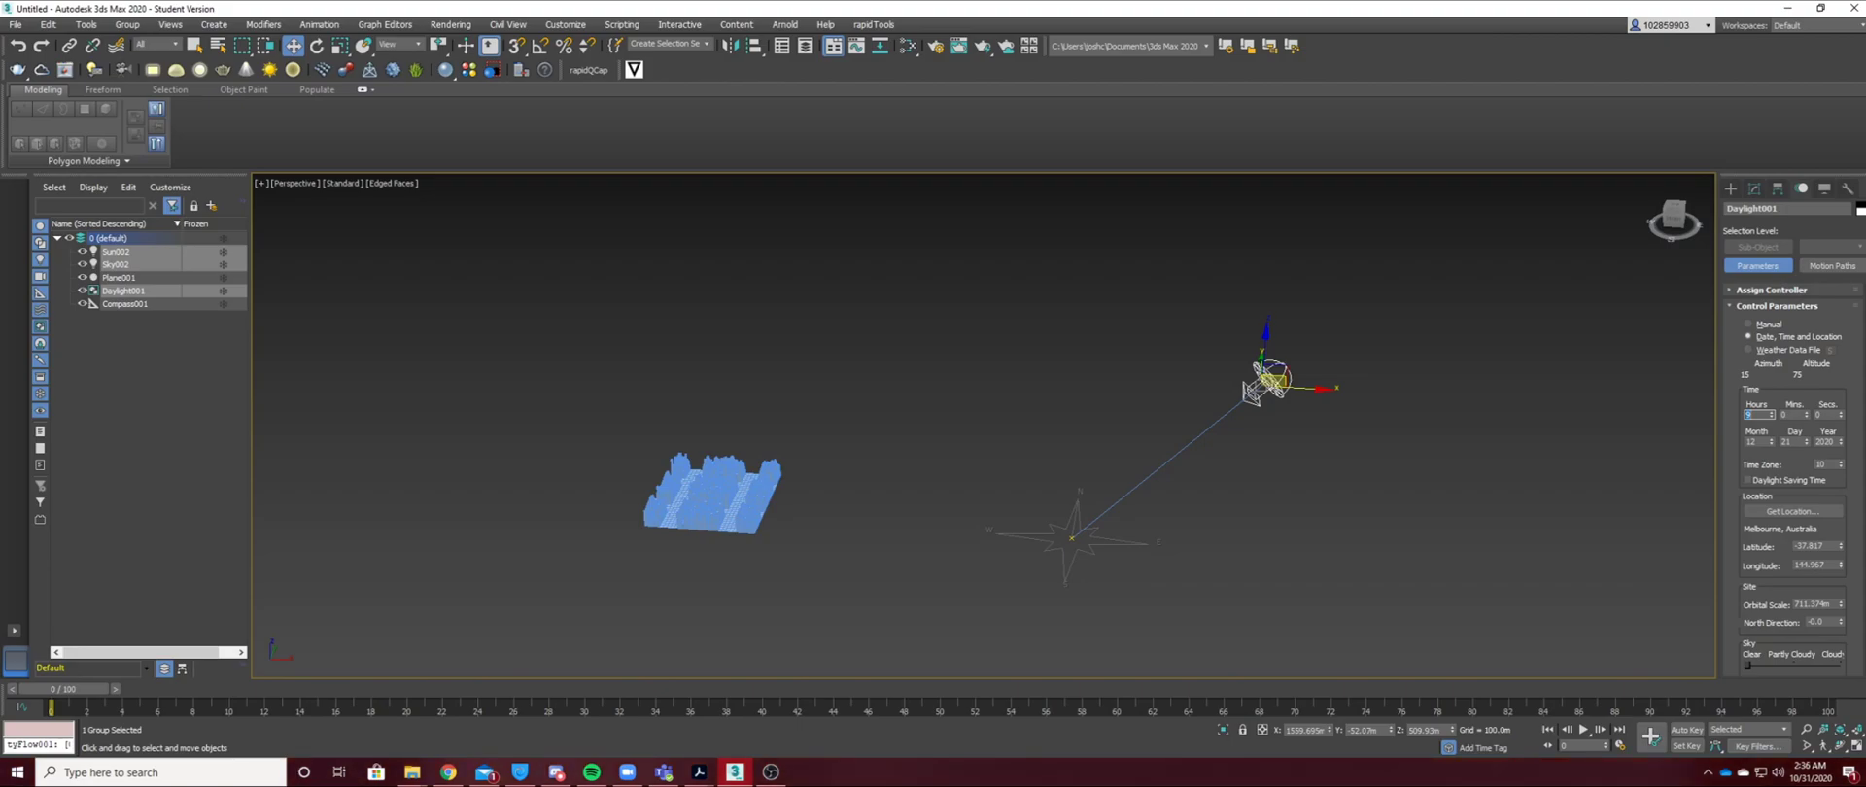
Clone the daylight system as a copy named Daylight002 and set the copy's hour to 10.
{"action": "middle_click_drag", "start_coordinate": [982, 428], "coordinate": [972, 441]}
{"action": "key", "text": "ctrl+v"}
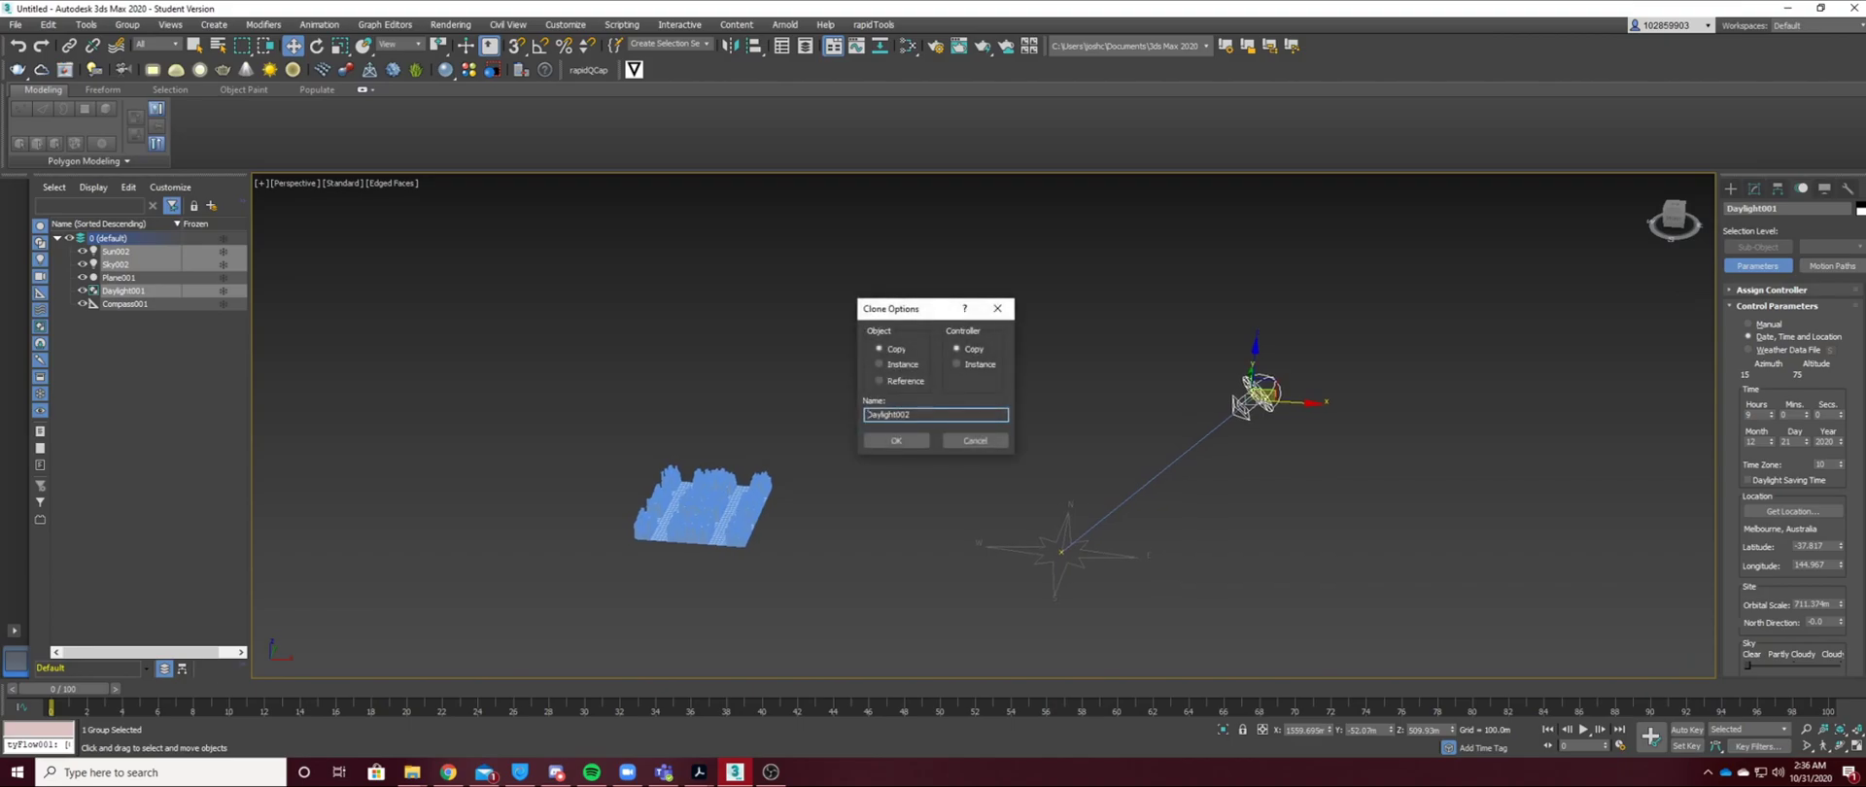
{"action": "left_click", "coordinate": [896, 440]}
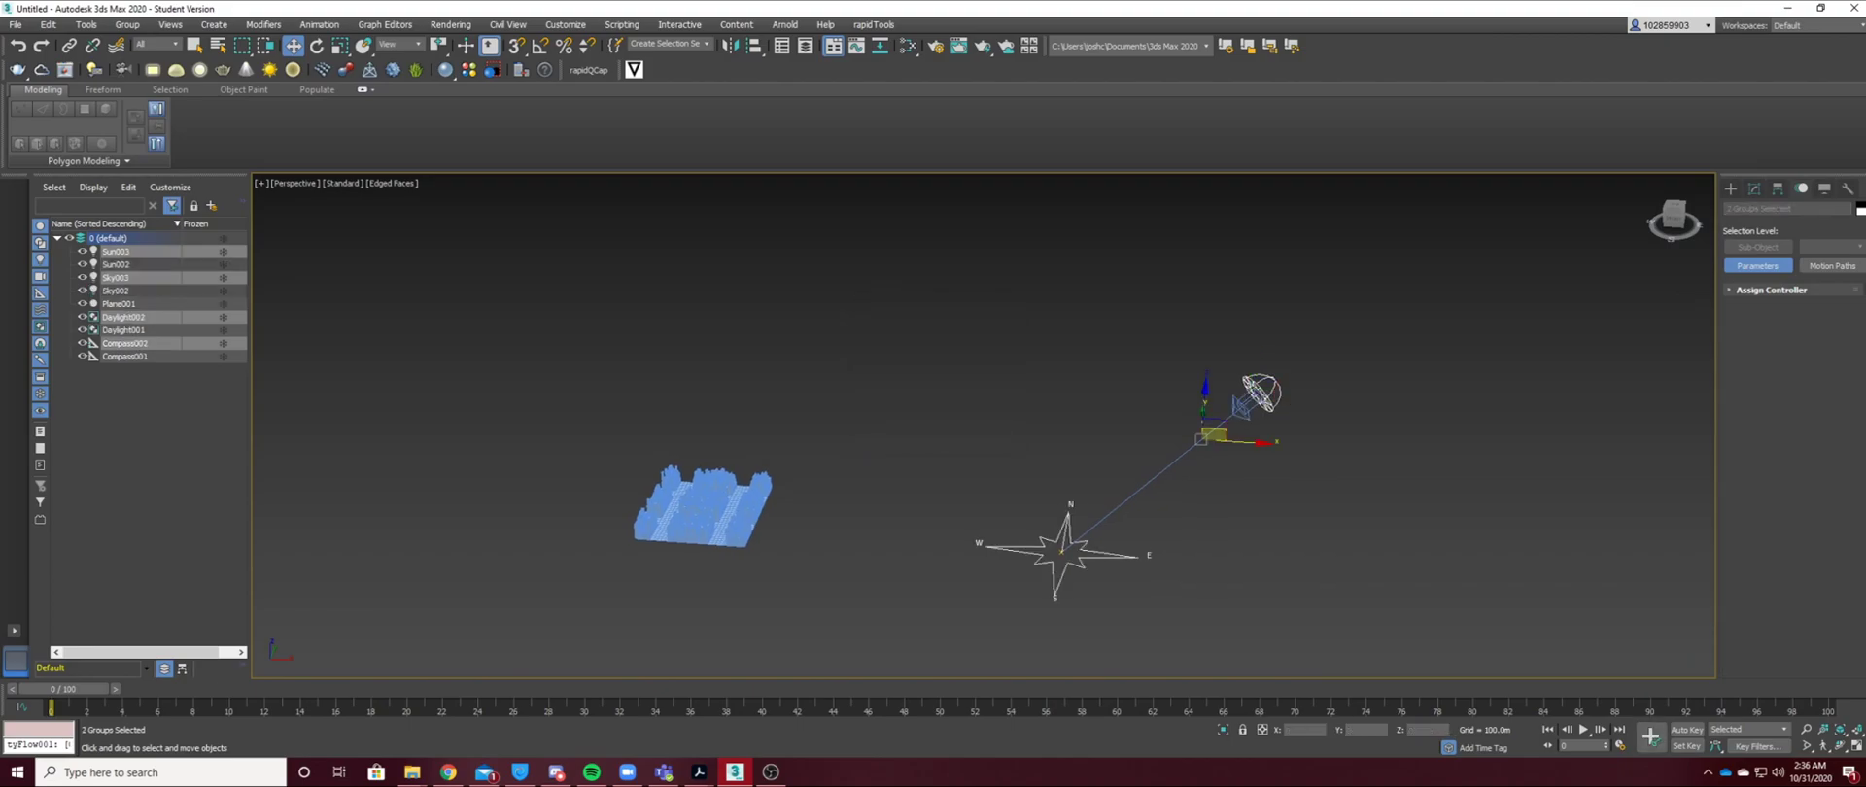
{"action": "left_click", "coordinate": [1263, 392]}
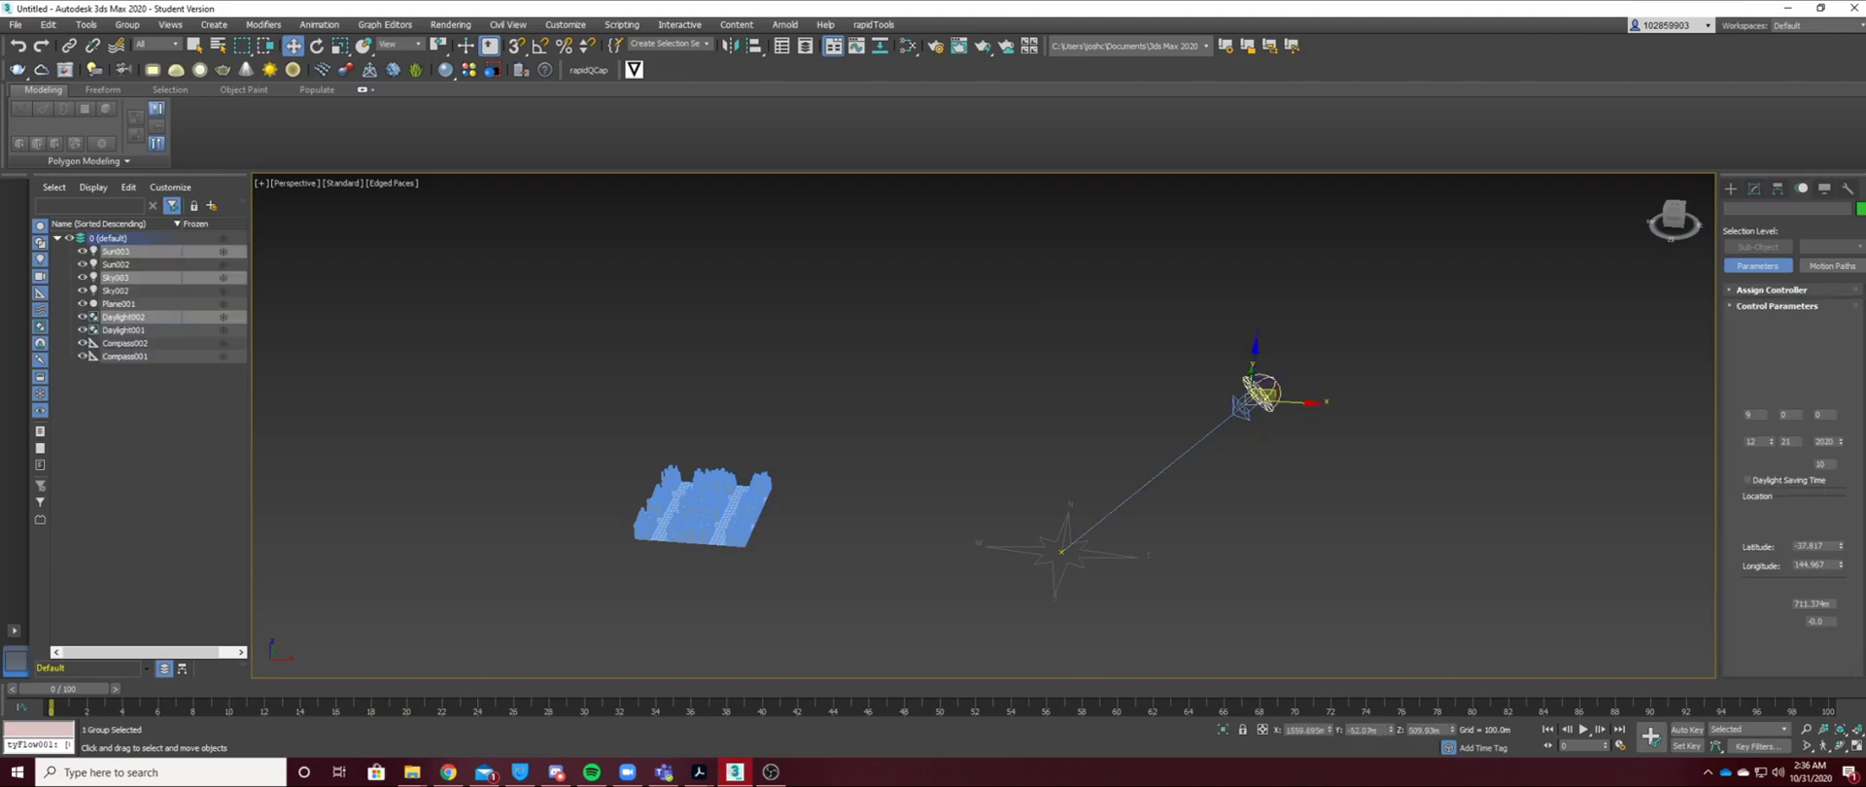
{"action": "left_click", "coordinate": [1771, 413]}
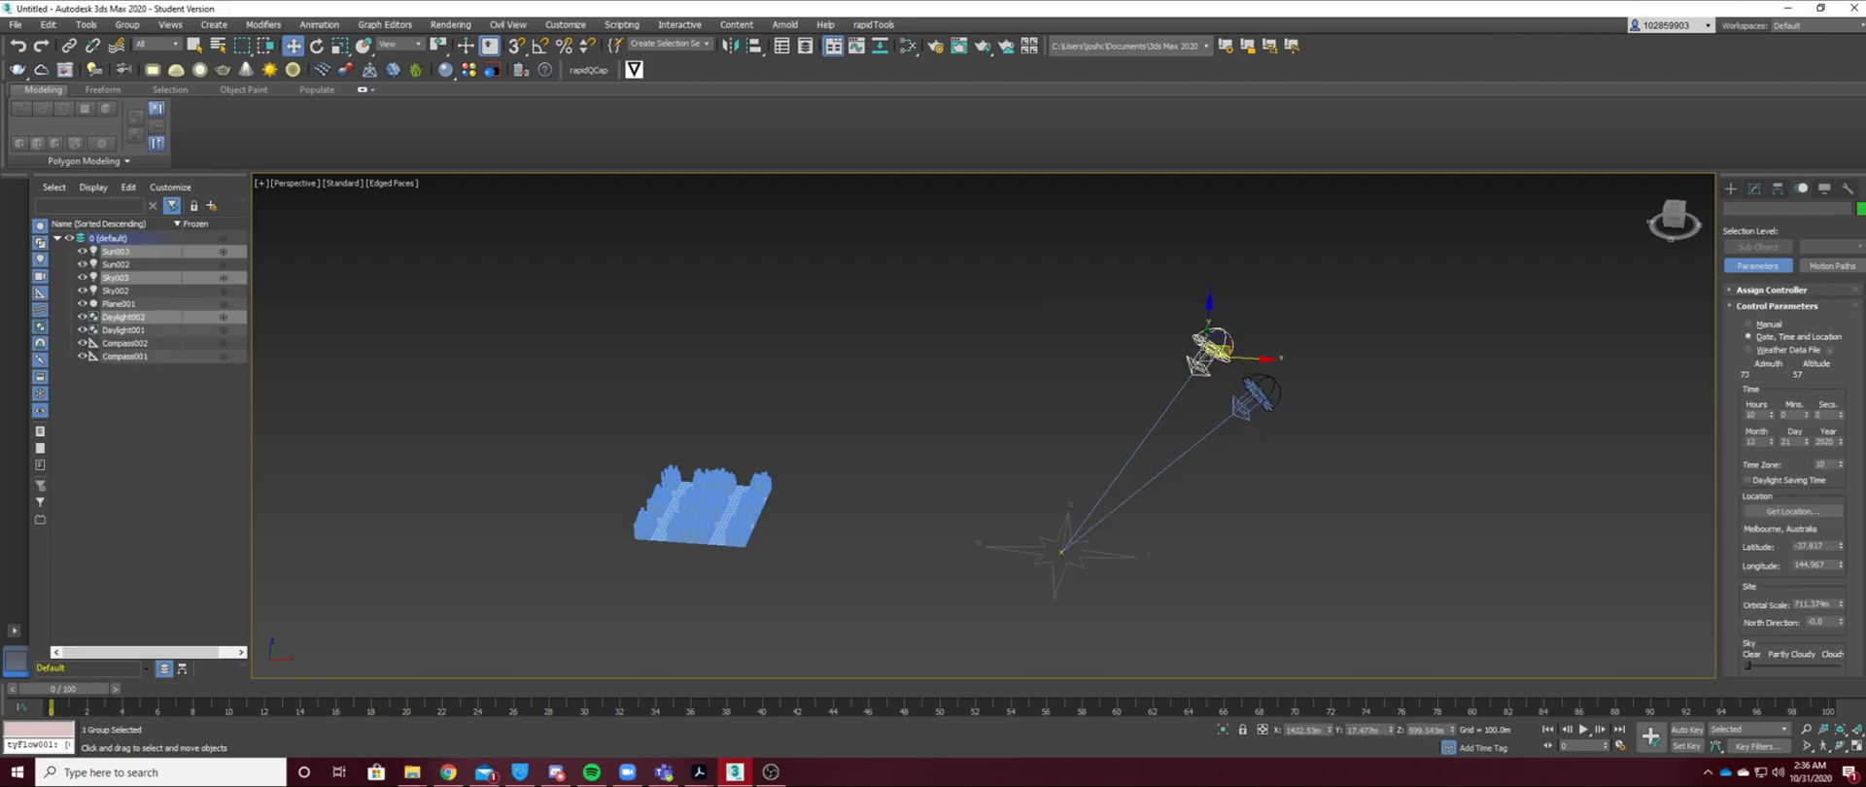
Clone the hour-10 daylight system into two more copies at successive hours, setting the newest copy's hour to 12.
{"action": "key", "text": "ctrl+v"}
{"action": "key", "text": "Return"}
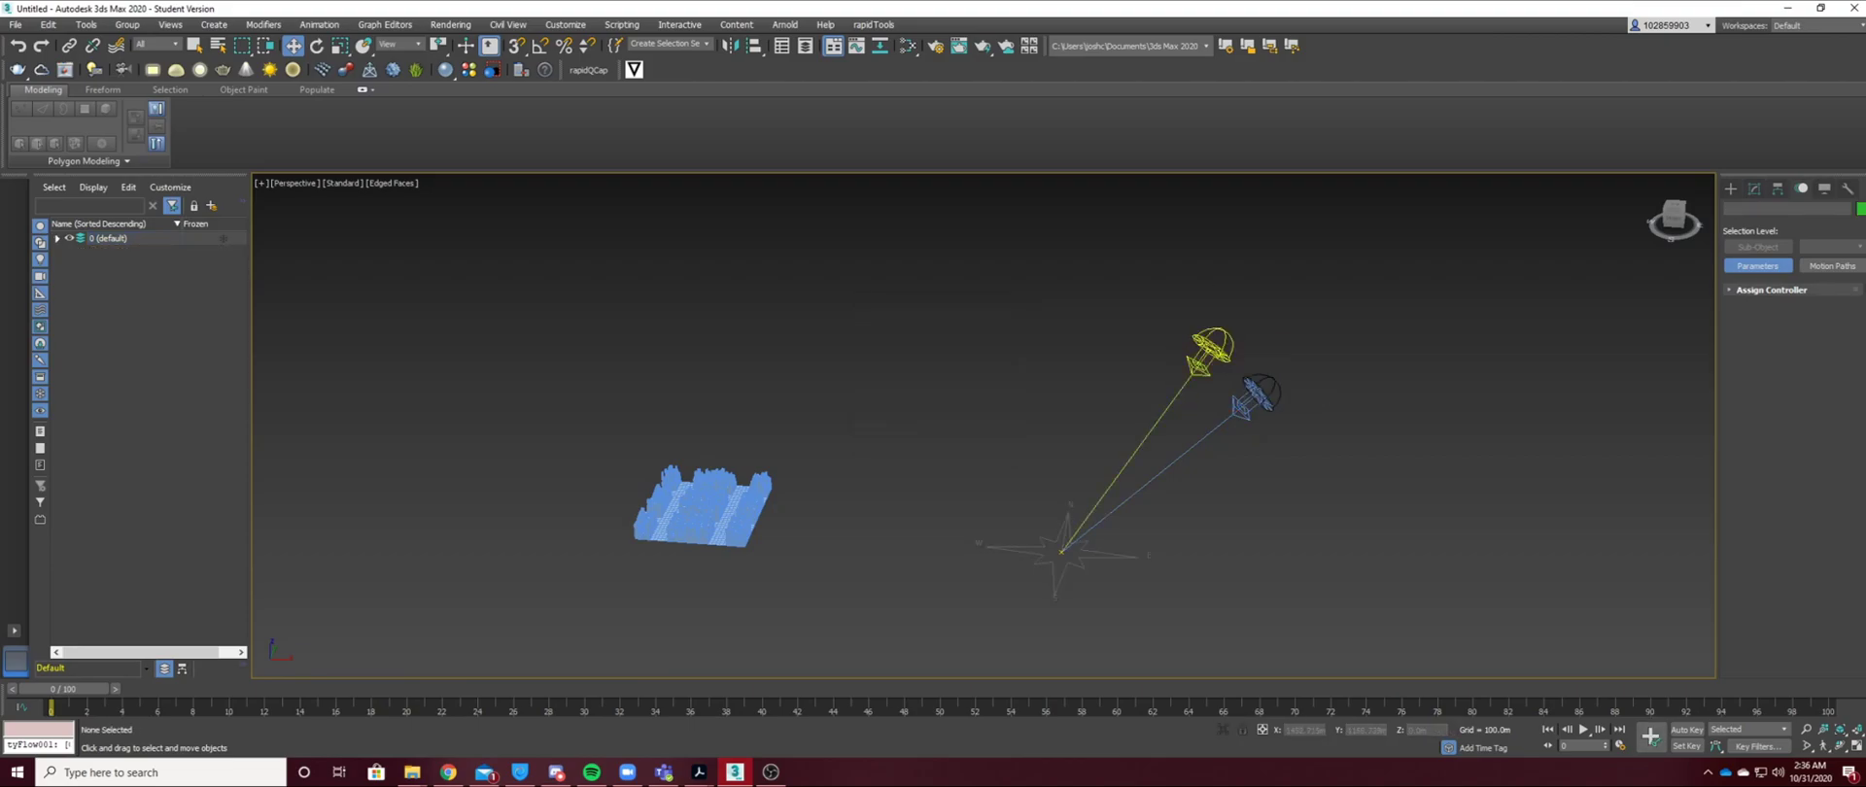
{"action": "left_click_drag", "start_coordinate": [1210, 348], "coordinate": [1157, 311], "text": "shift"}
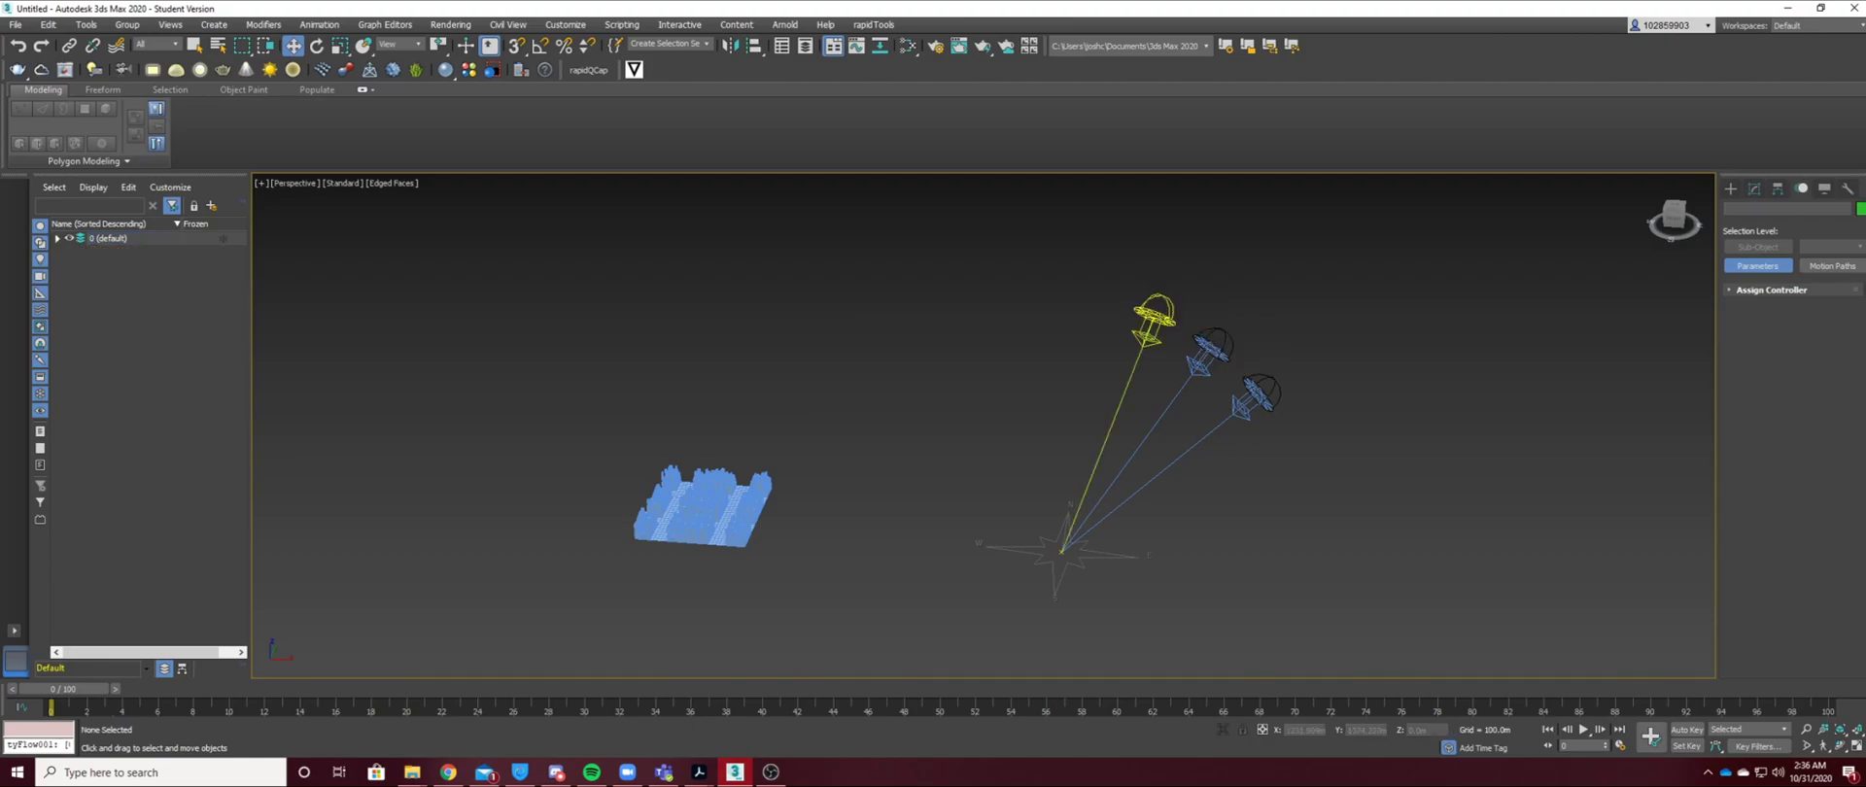
{"action": "key", "text": "Return"}
{"action": "left_click", "coordinate": [1772, 412]}
Clone the hour-12 daylight system into two further copies and set the last copy's hour to 14.
{"action": "key", "text": "ctrl+v"}
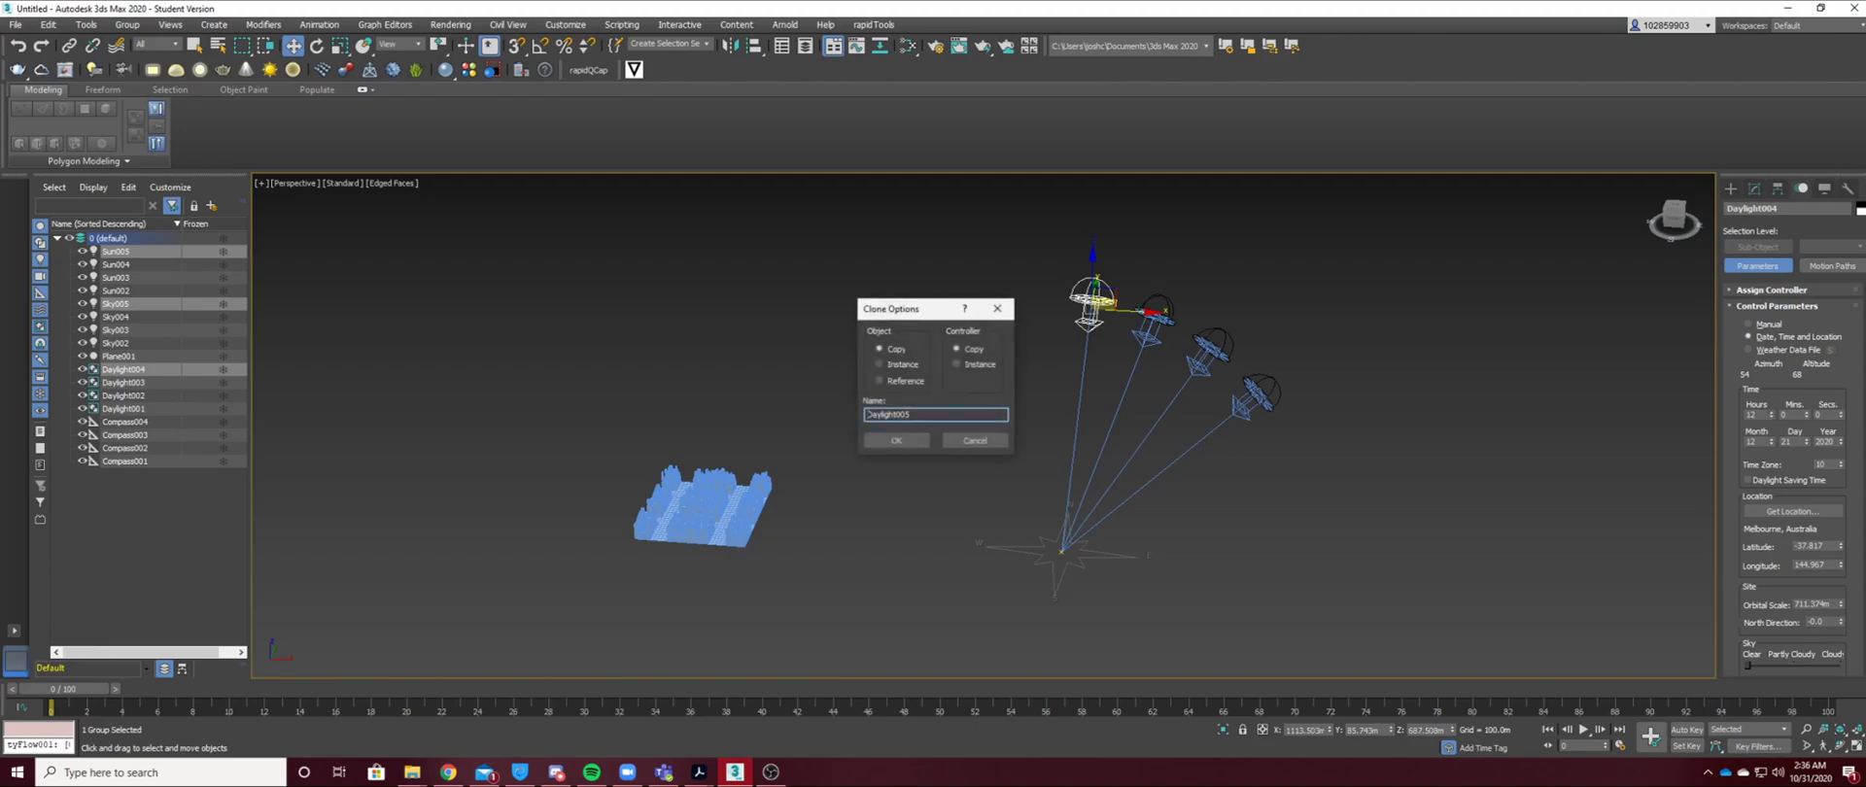
{"action": "key", "text": "Return"}
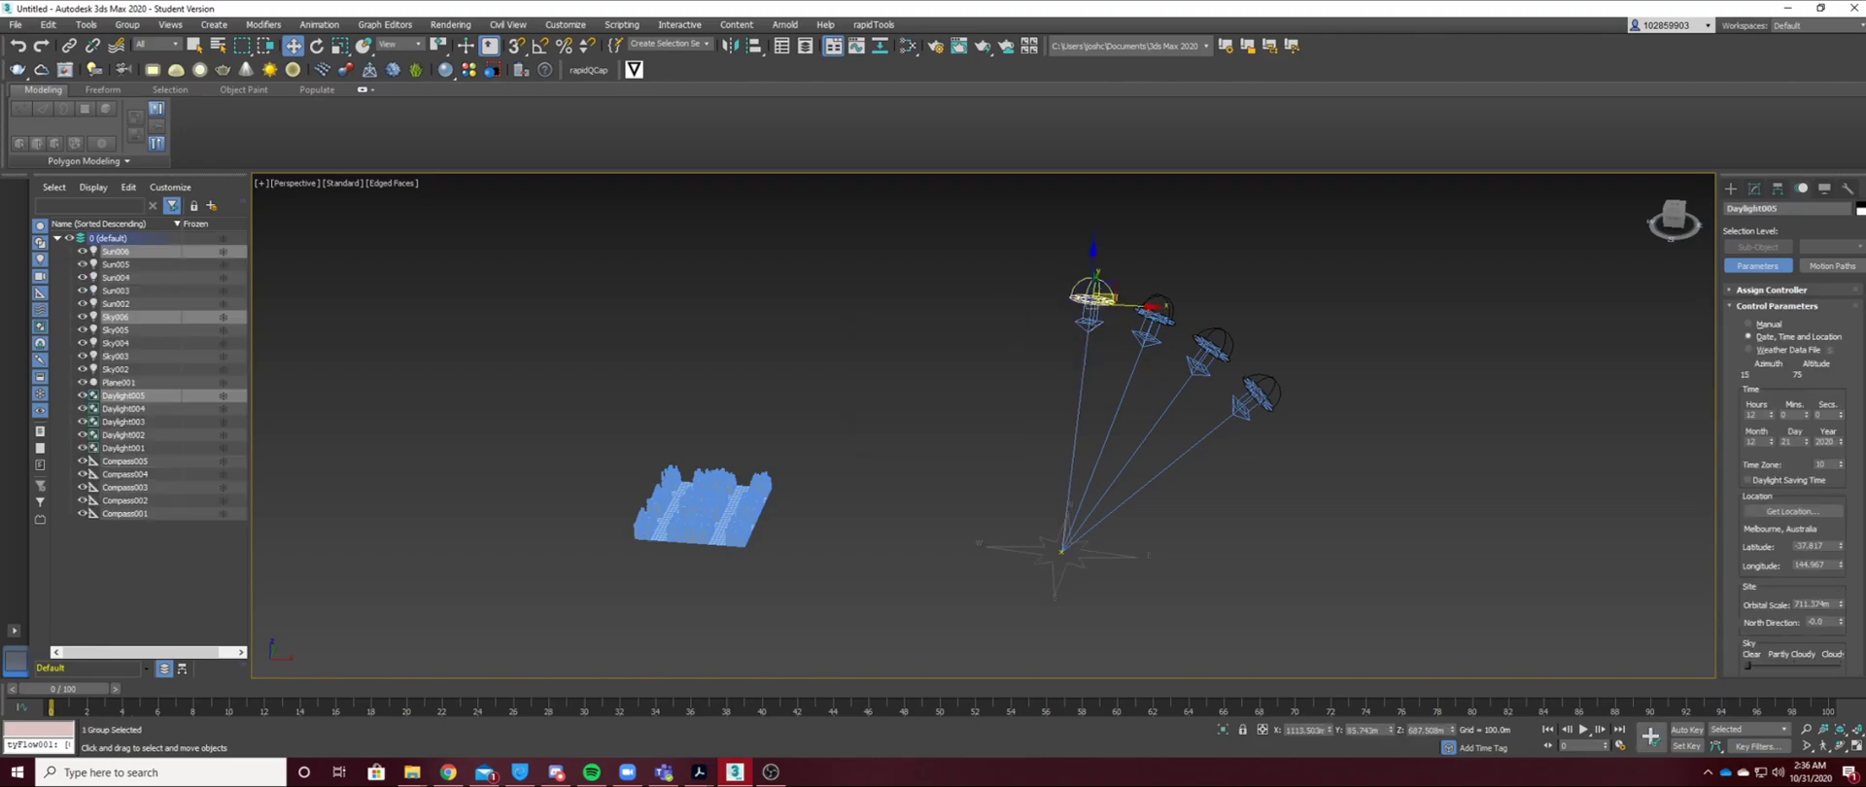
{"action": "left_click_drag", "start_coordinate": [1093, 294], "coordinate": [1031, 293], "text": "shift"}
{"action": "key", "text": "Return"}
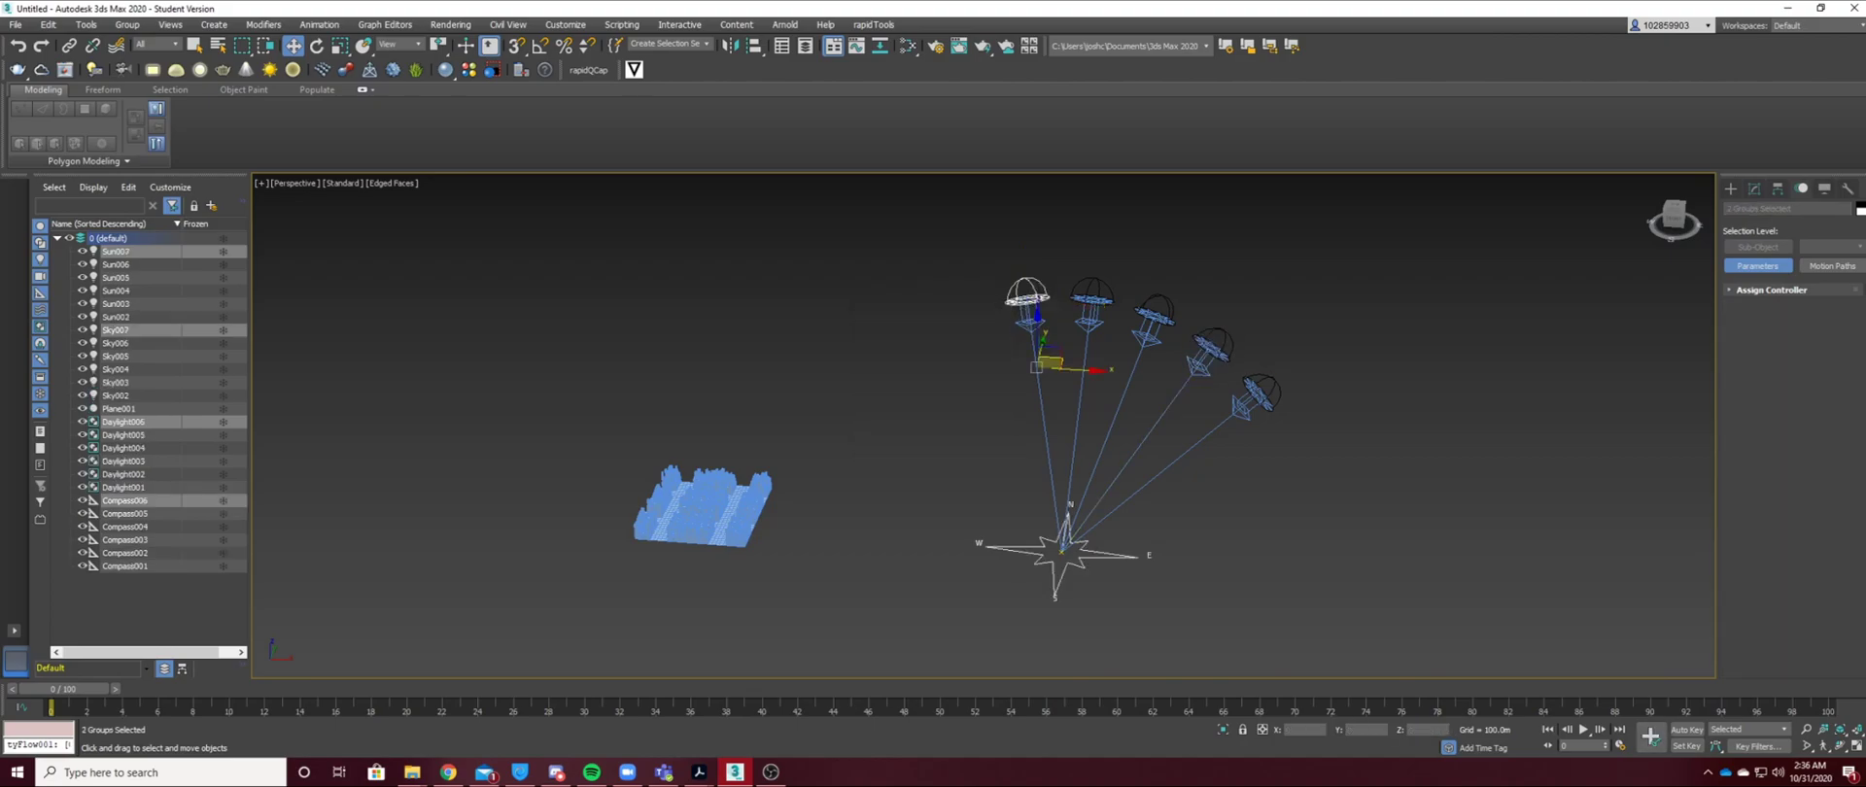
{"action": "left_click", "coordinate": [1027, 296]}
{"action": "left_click", "coordinate": [1771, 412]}
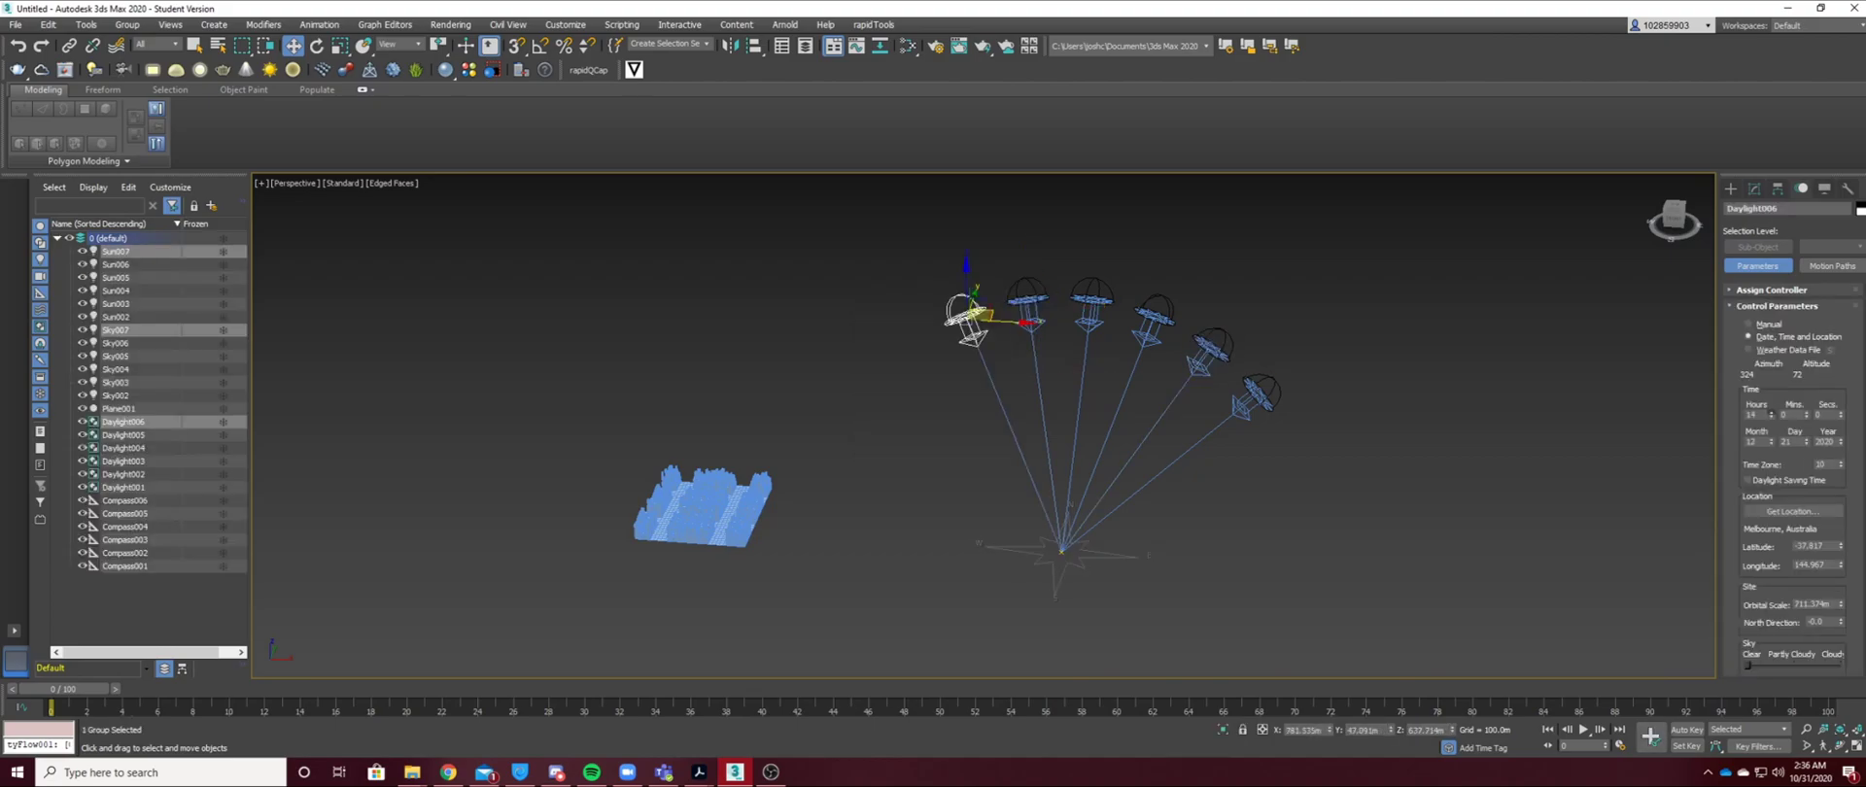
Examine the fan of six daylight systems, their shared compass point and their position beside the city model.
{"action": "left_click_drag", "start_coordinate": [1309, 239], "coordinate": [763, 605]}
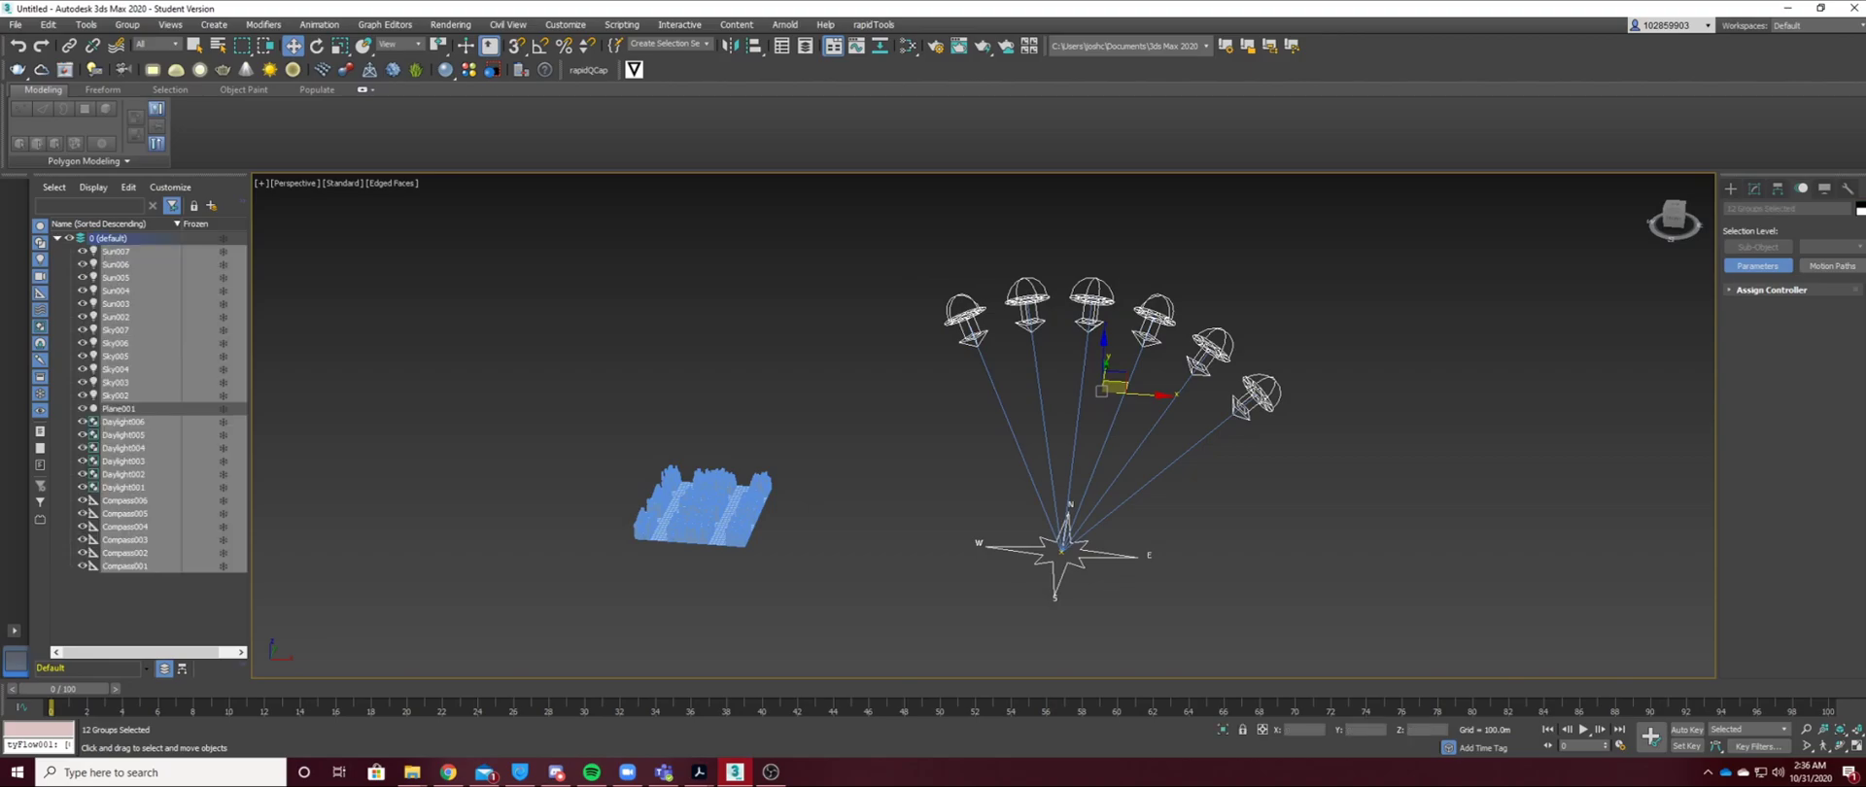
{"action": "left_click", "coordinate": [1214, 389]}
{"action": "scroll", "coordinate": [1214, 388], "scroll_direction": "up", "scroll_amount": 5}
{"action": "scroll", "coordinate": [1214, 388], "scroll_direction": "down", "scroll_amount": 3}
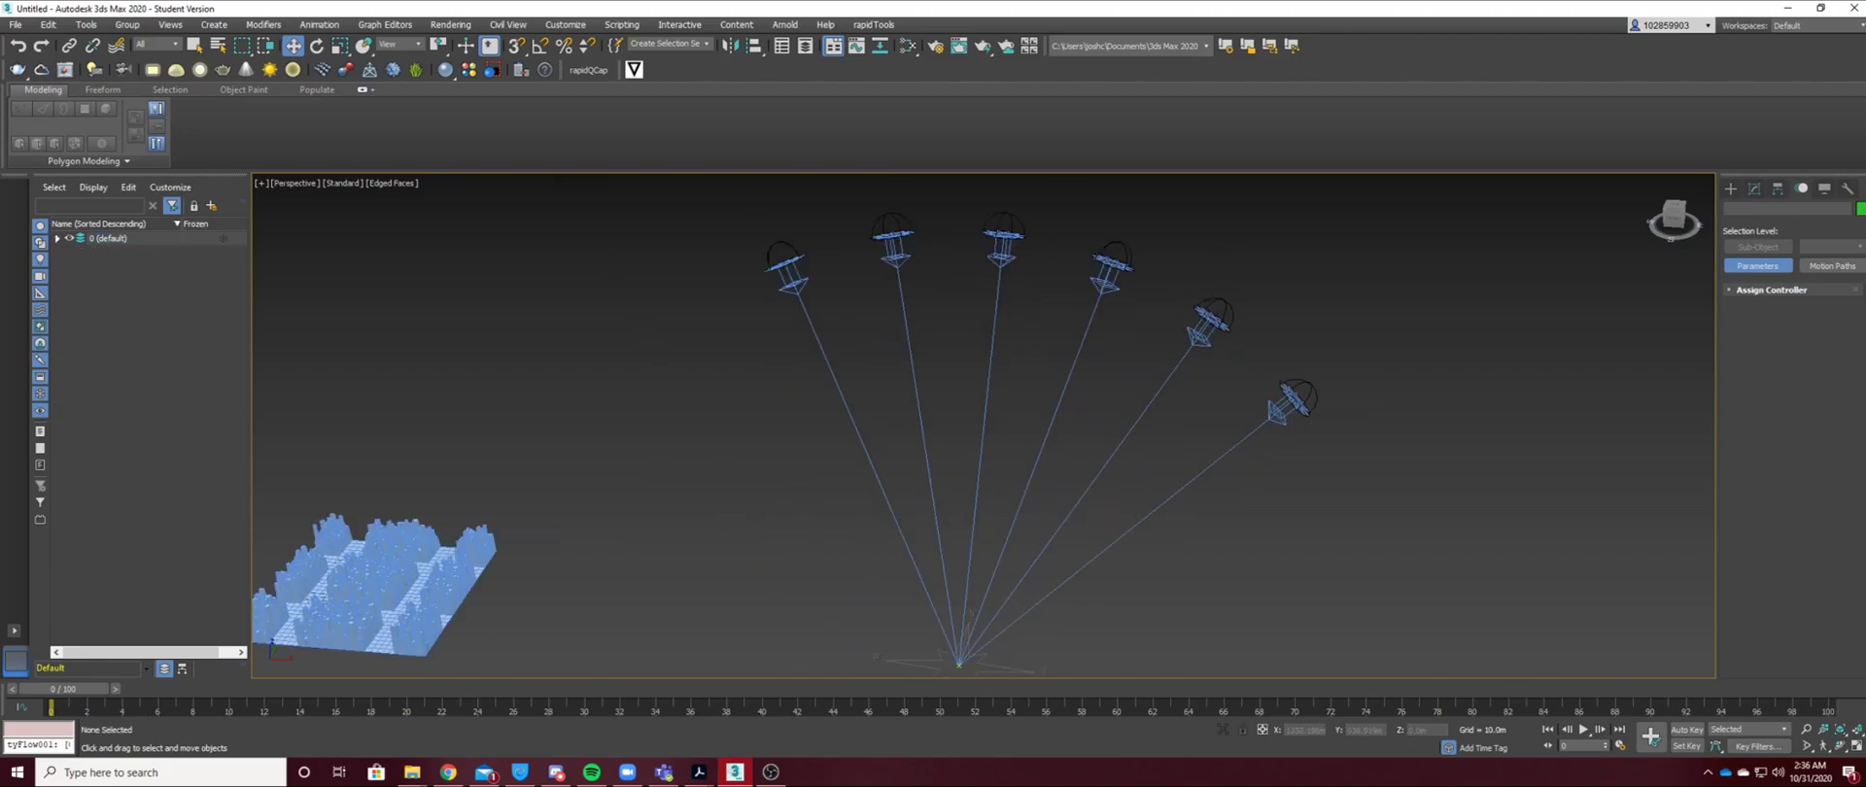
{"action": "middle_click_drag", "start_coordinate": [1214, 389], "coordinate": [1290, 357]}
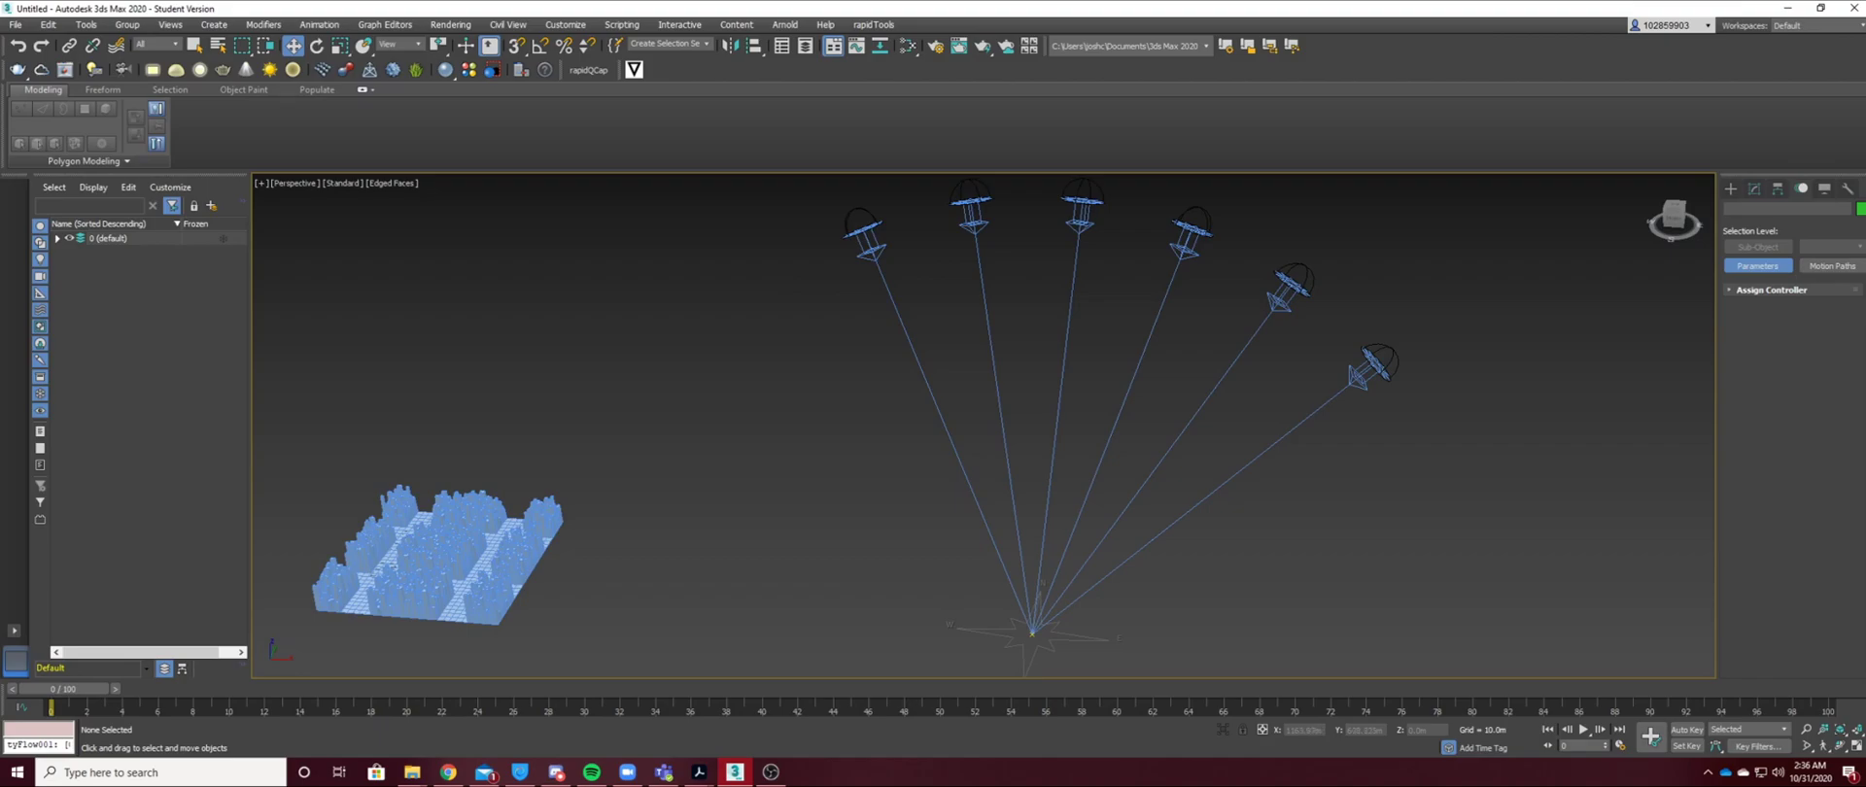
{"action": "scroll", "coordinate": [1111, 483], "scroll_direction": "down", "scroll_amount": 3}
{"action": "middle_click_drag", "start_coordinate": [1111, 483], "coordinate": [1147, 439]}
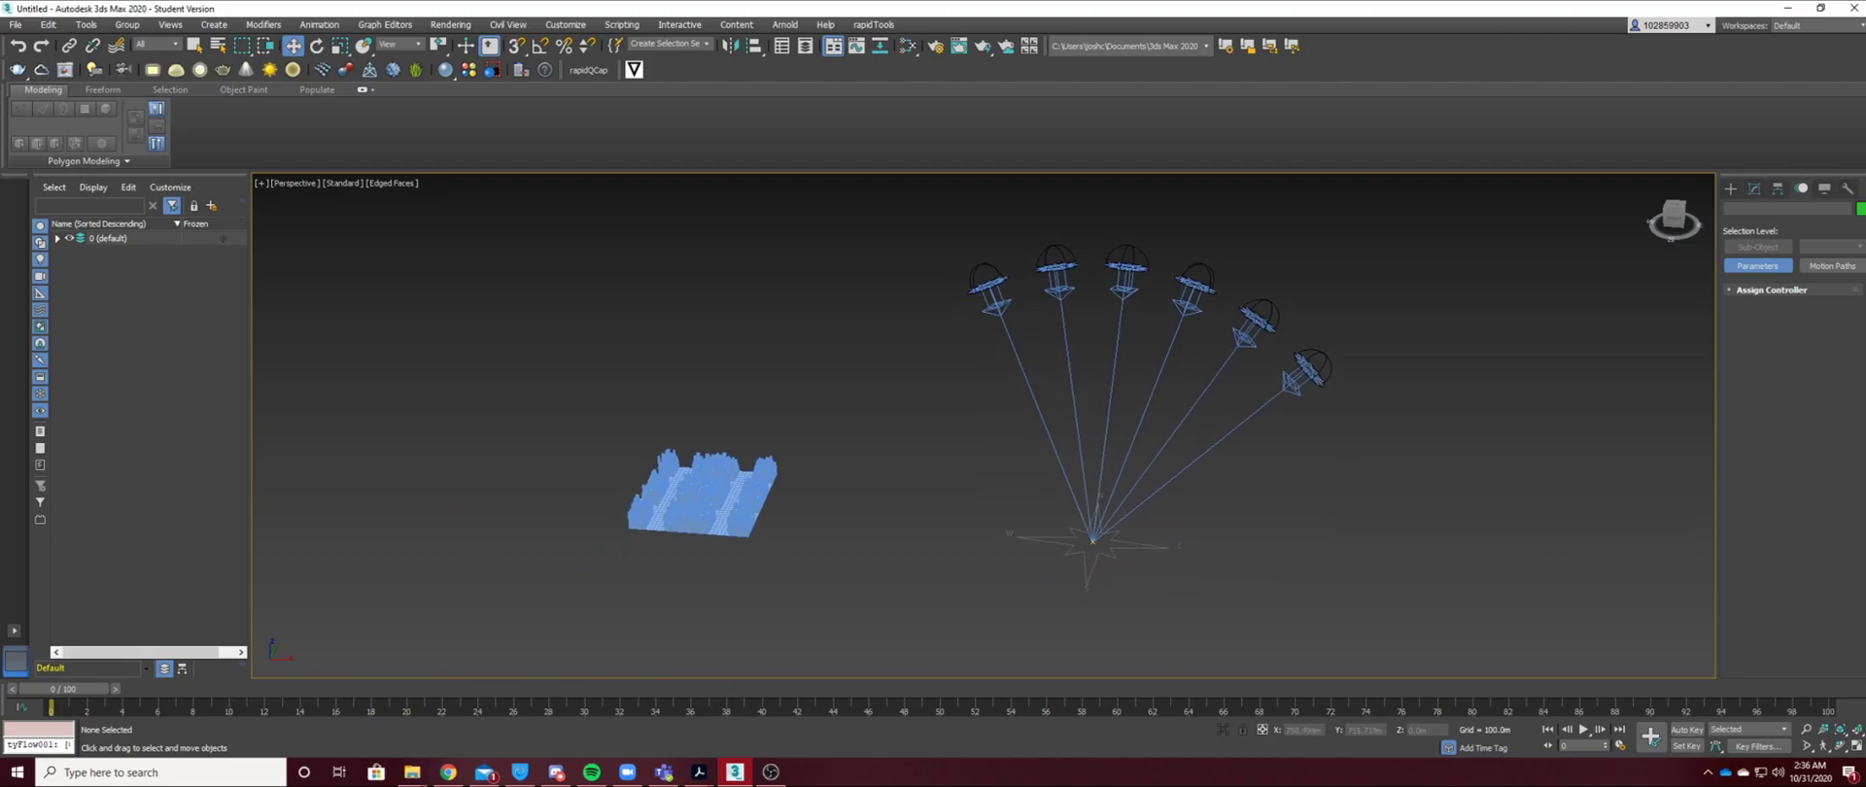
{"action": "scroll", "coordinate": [1400, 331], "scroll_direction": "up", "scroll_amount": 5}
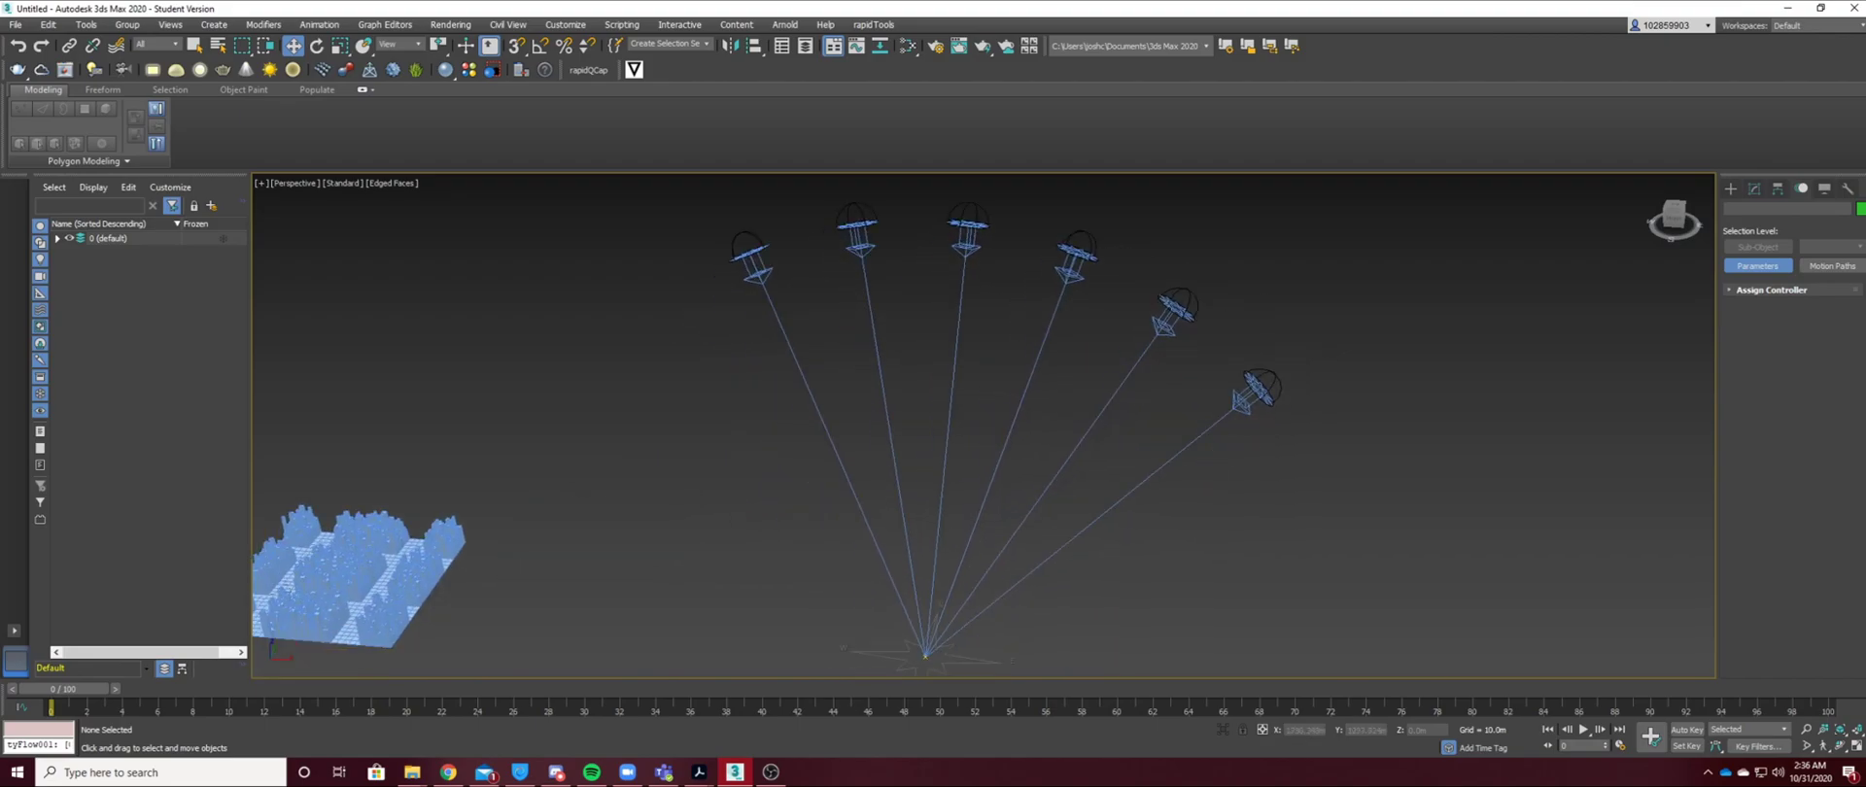
{"action": "left_click_drag", "start_coordinate": [1354, 456], "coordinate": [705, 255]}
{"action": "scroll", "coordinate": [912, 340], "scroll_direction": "down", "scroll_amount": 3}
{"action": "middle_click_drag", "start_coordinate": [912, 340], "coordinate": [1012, 341]}
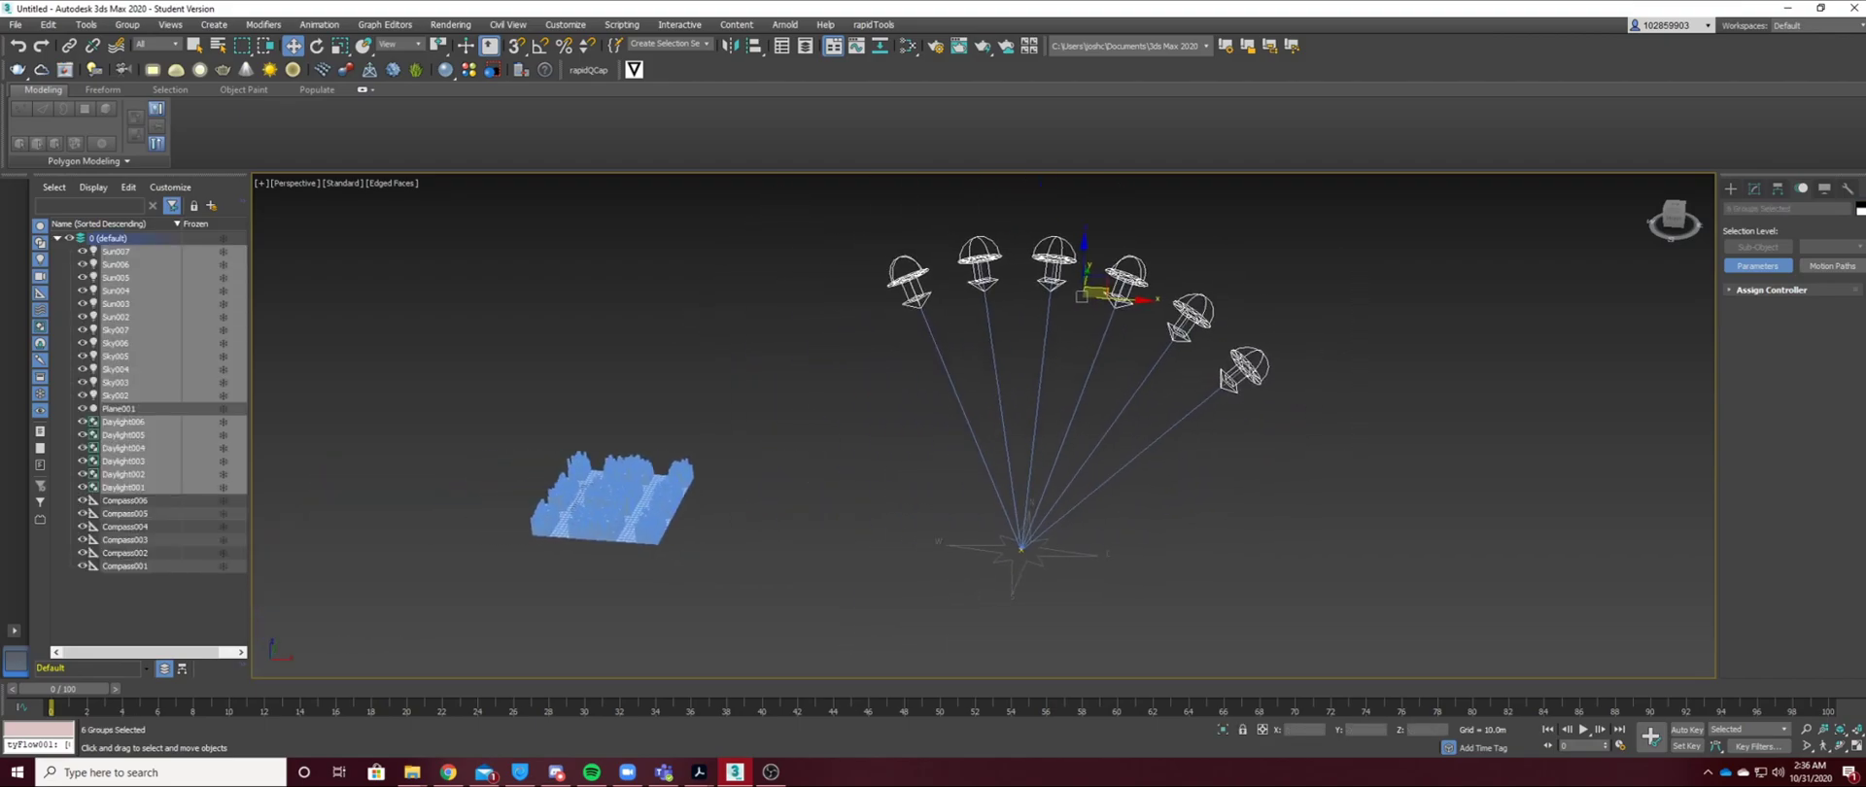
{"action": "middle_click_drag", "start_coordinate": [943, 467], "coordinate": [1041, 465]}
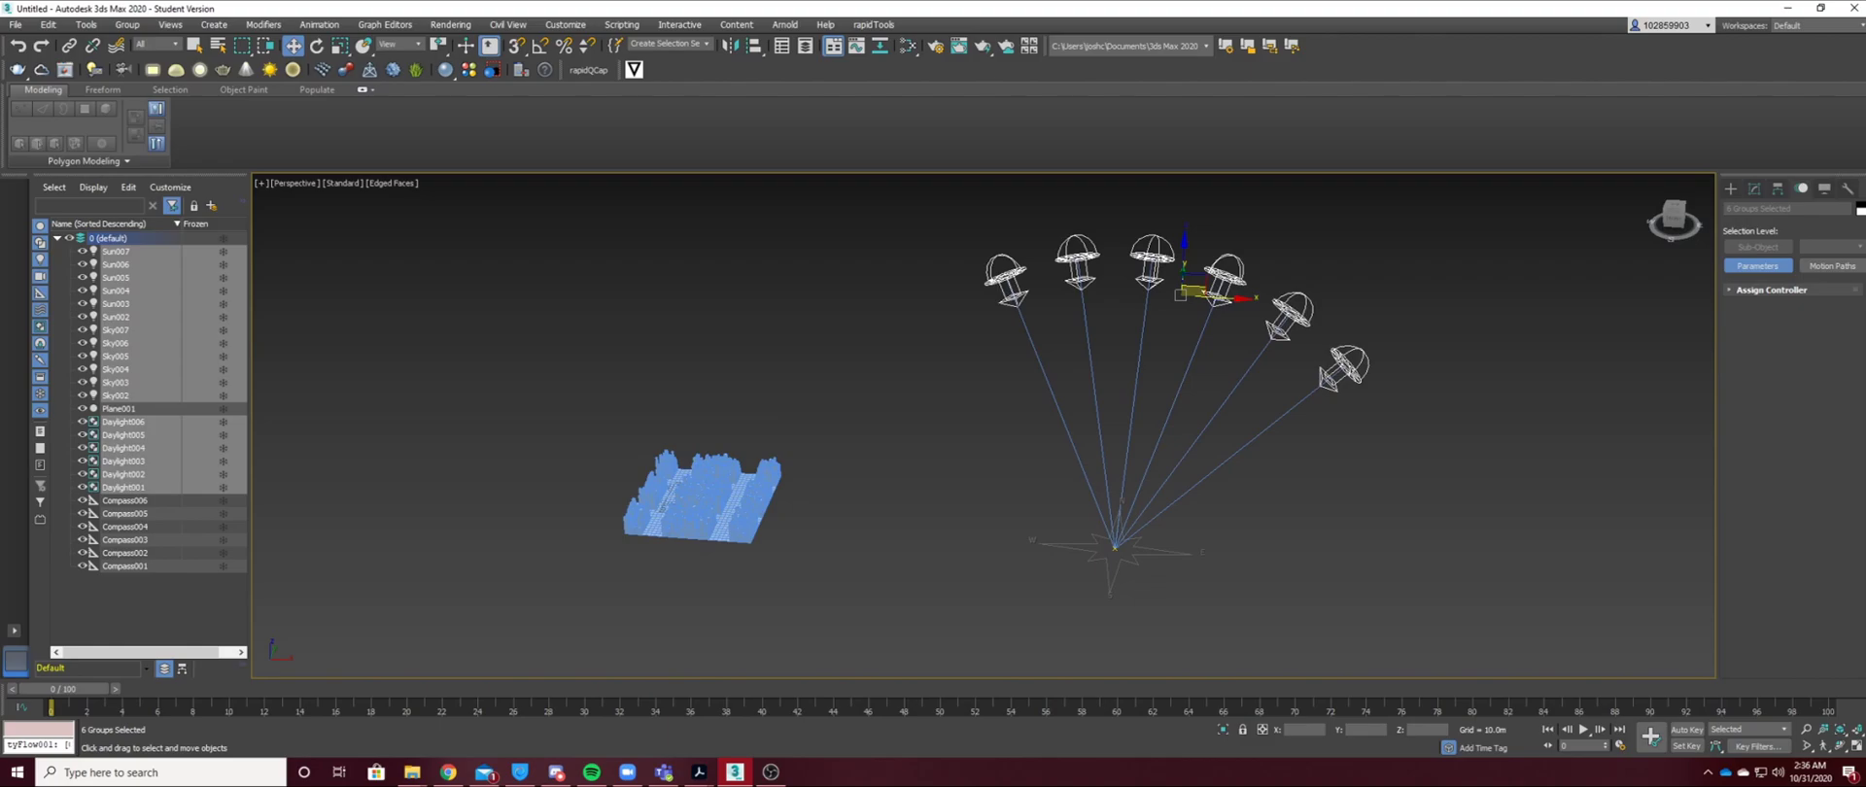
{"action": "left_click", "coordinate": [1436, 195]}
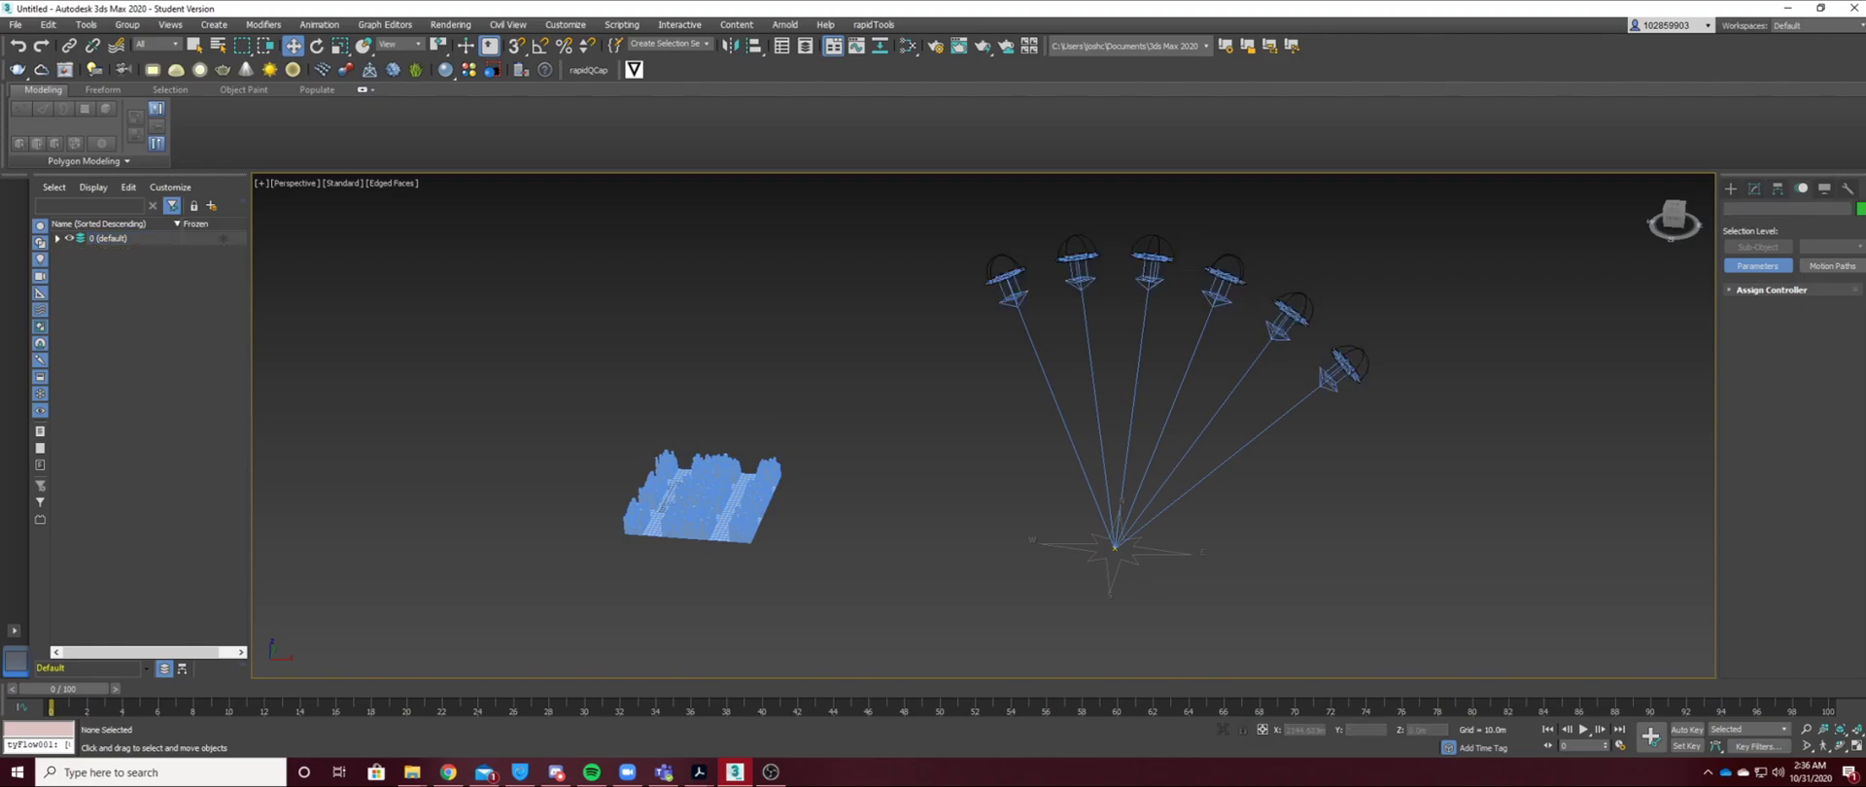
Select all six daylight heads together and check which modifier parameters they share.
{"action": "left_click_drag", "start_coordinate": [1436, 185], "coordinate": [1096, 354]}
{"action": "left_click_drag", "start_coordinate": [1435, 353], "coordinate": [1435, 352]}
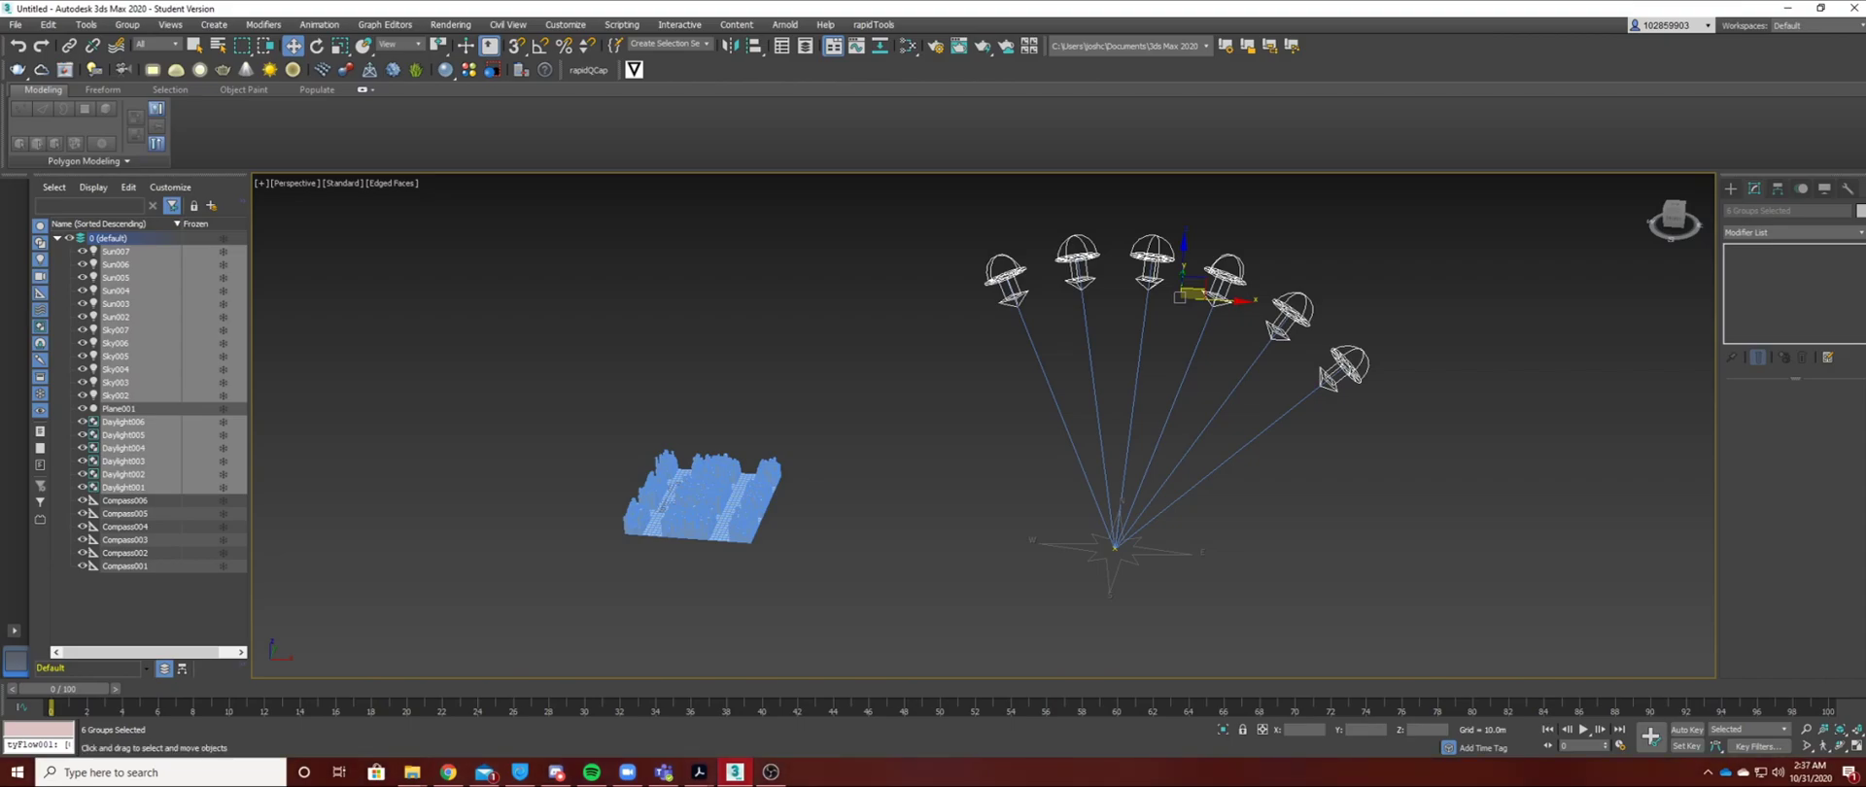
{"action": "scroll", "coordinate": [1405, 420], "scroll_direction": "down", "scroll_amount": 5}
{"action": "scroll", "coordinate": [1468, 449], "scroll_direction": "up", "scroll_amount": 5}
{"action": "left_click", "coordinate": [1361, 388]}
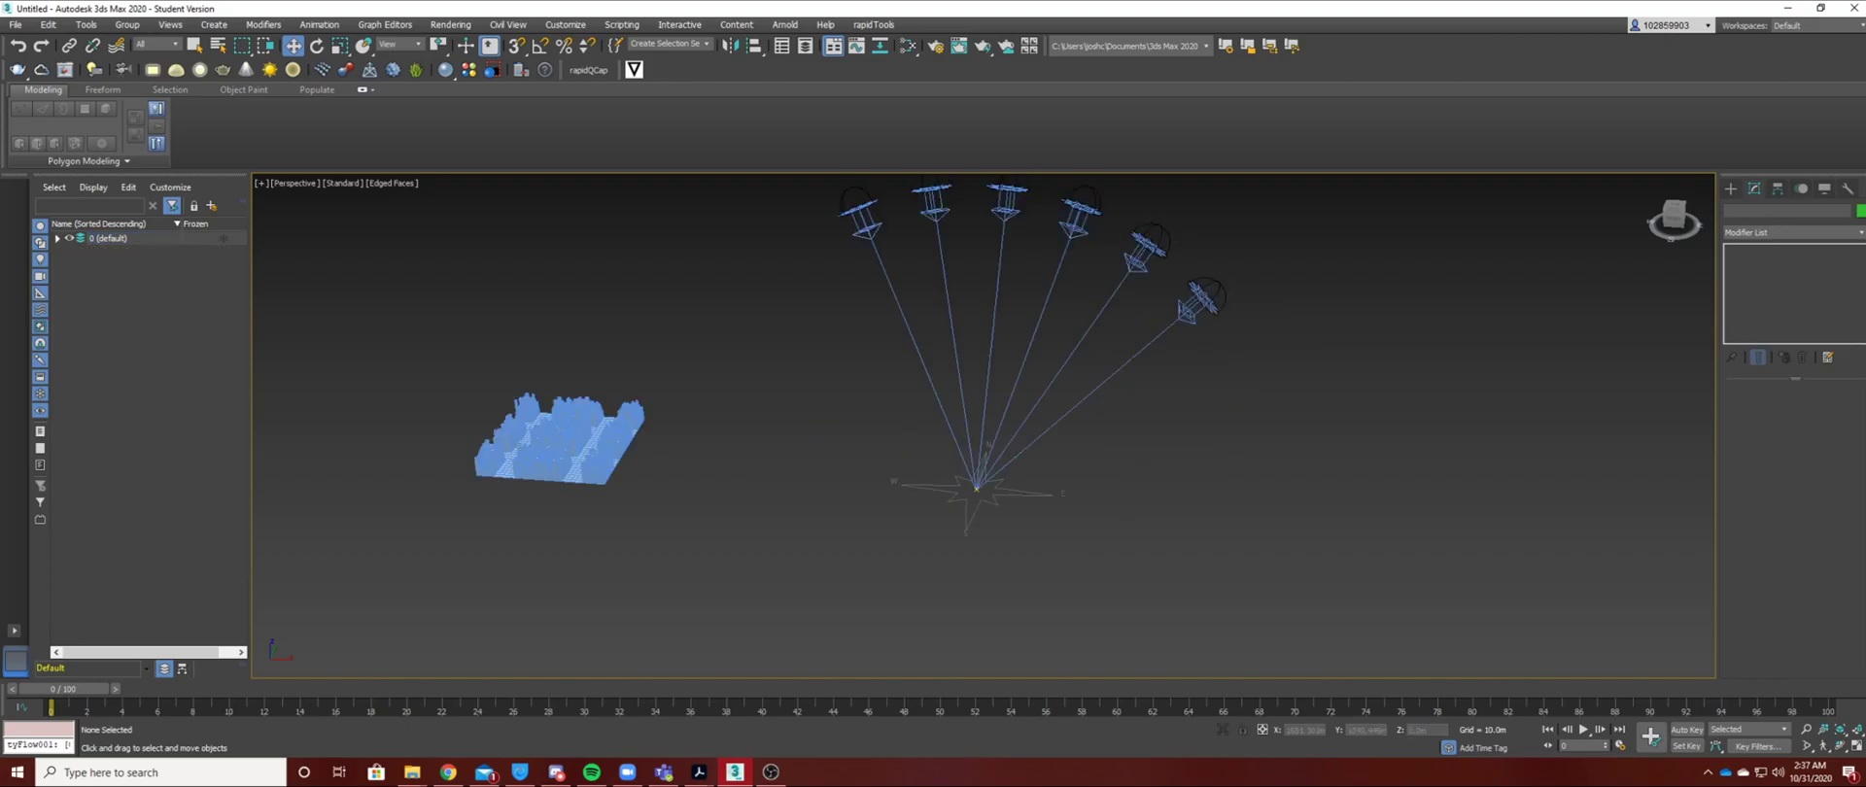
Change Daylight001's sunlight type to VRaySun and accept adding the VRaySky environment map.
{"action": "left_click", "coordinate": [1204, 299]}
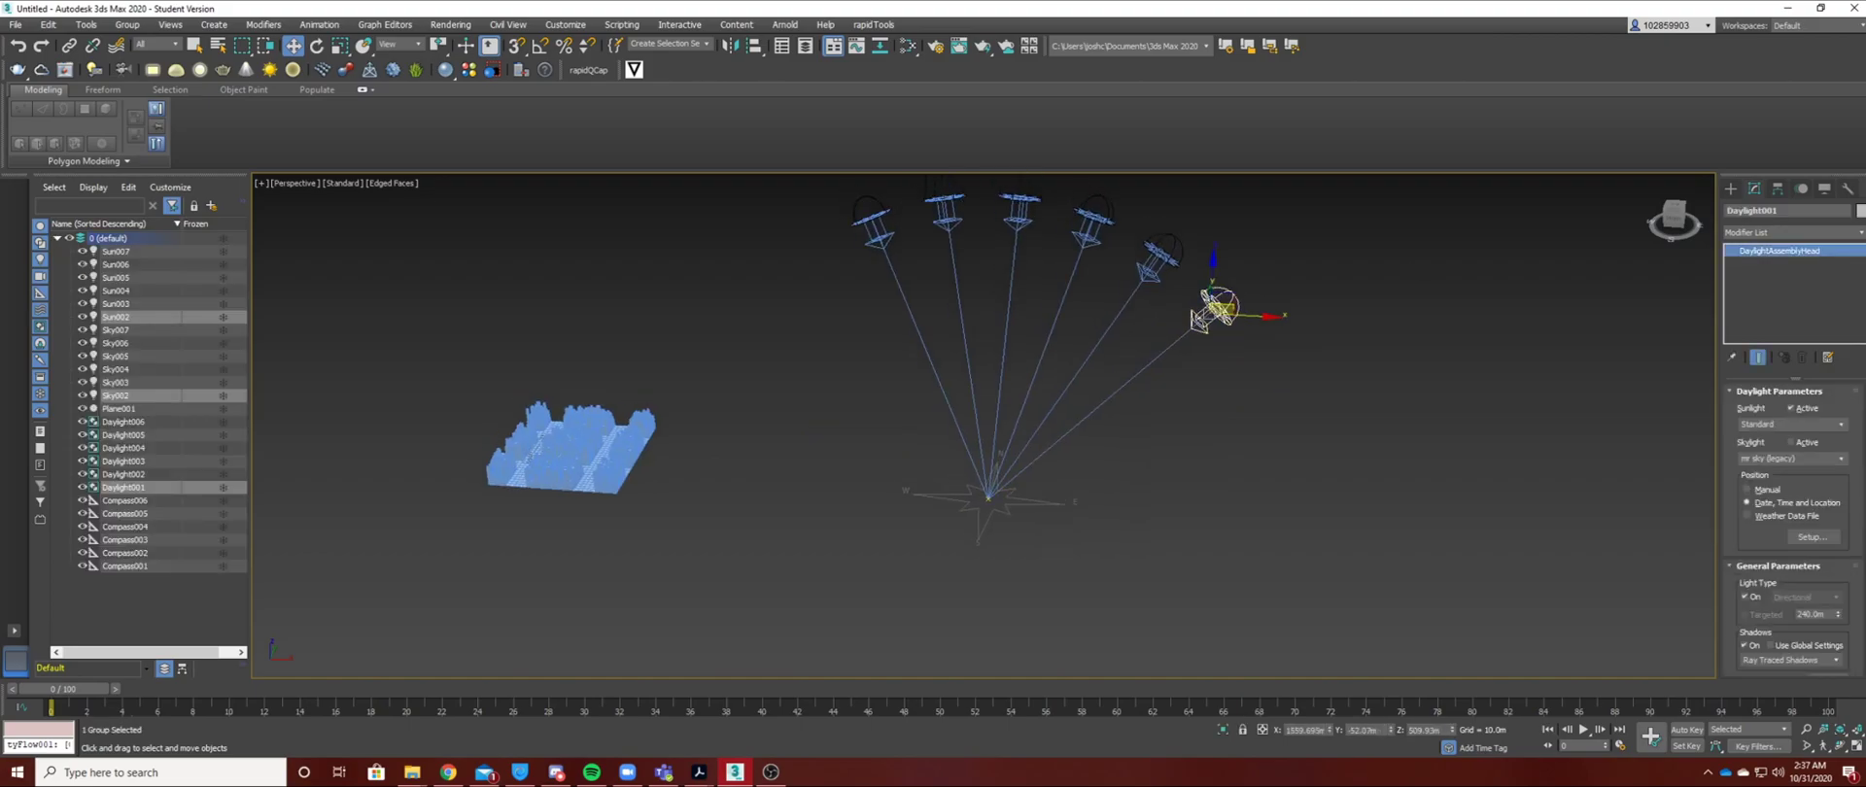
{"action": "left_click", "coordinate": [1791, 425]}
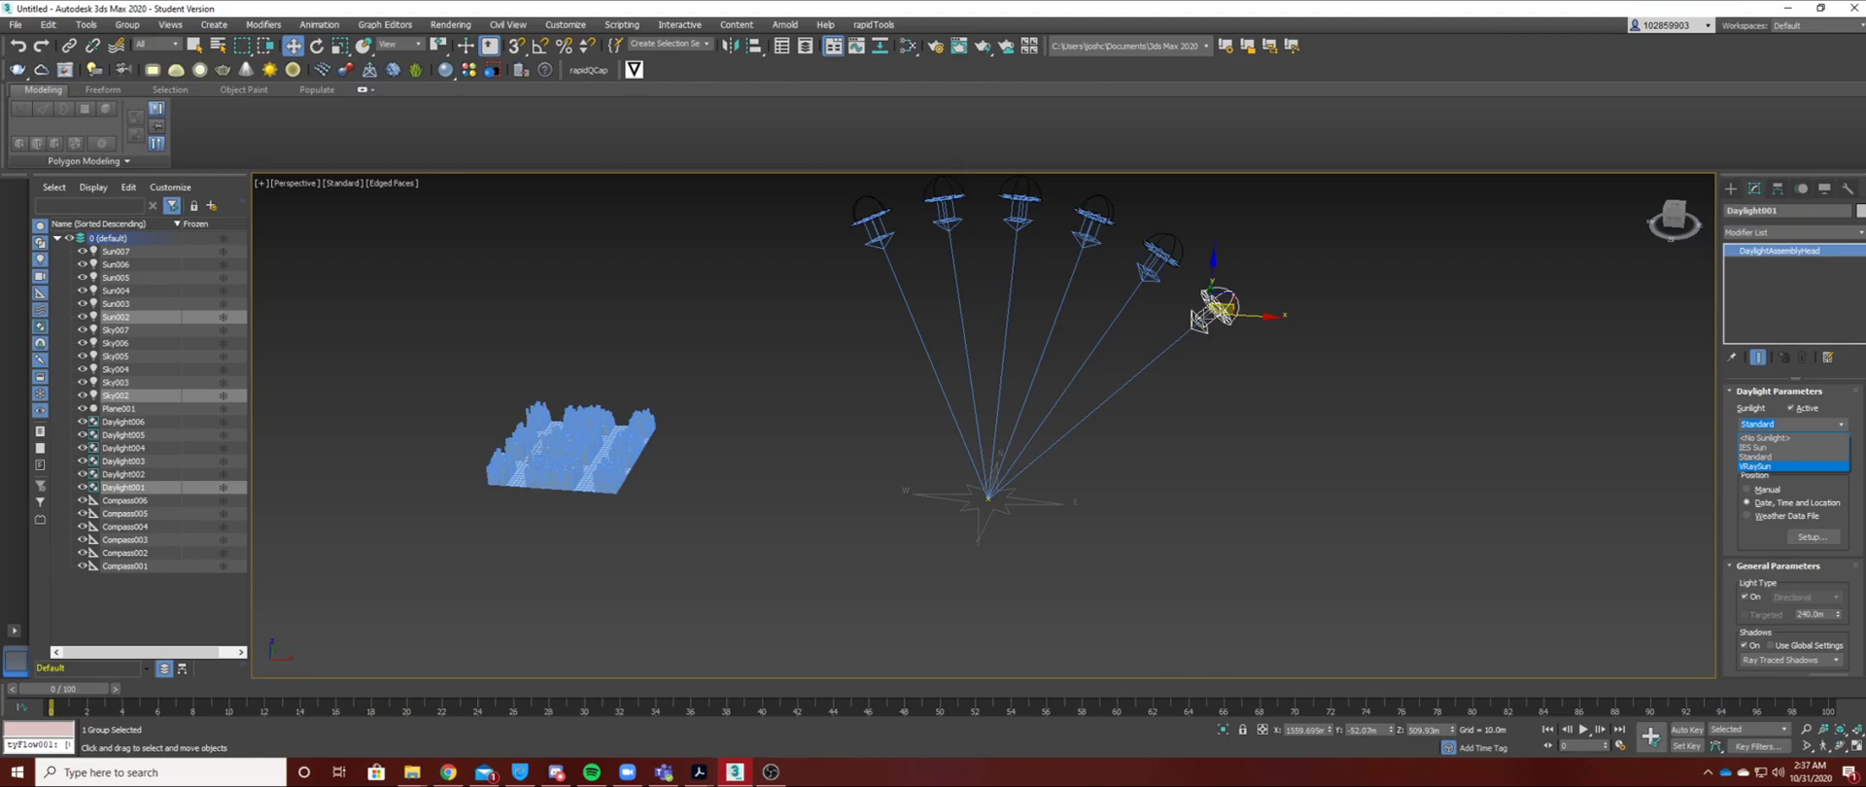
{"action": "left_click", "coordinate": [1769, 466]}
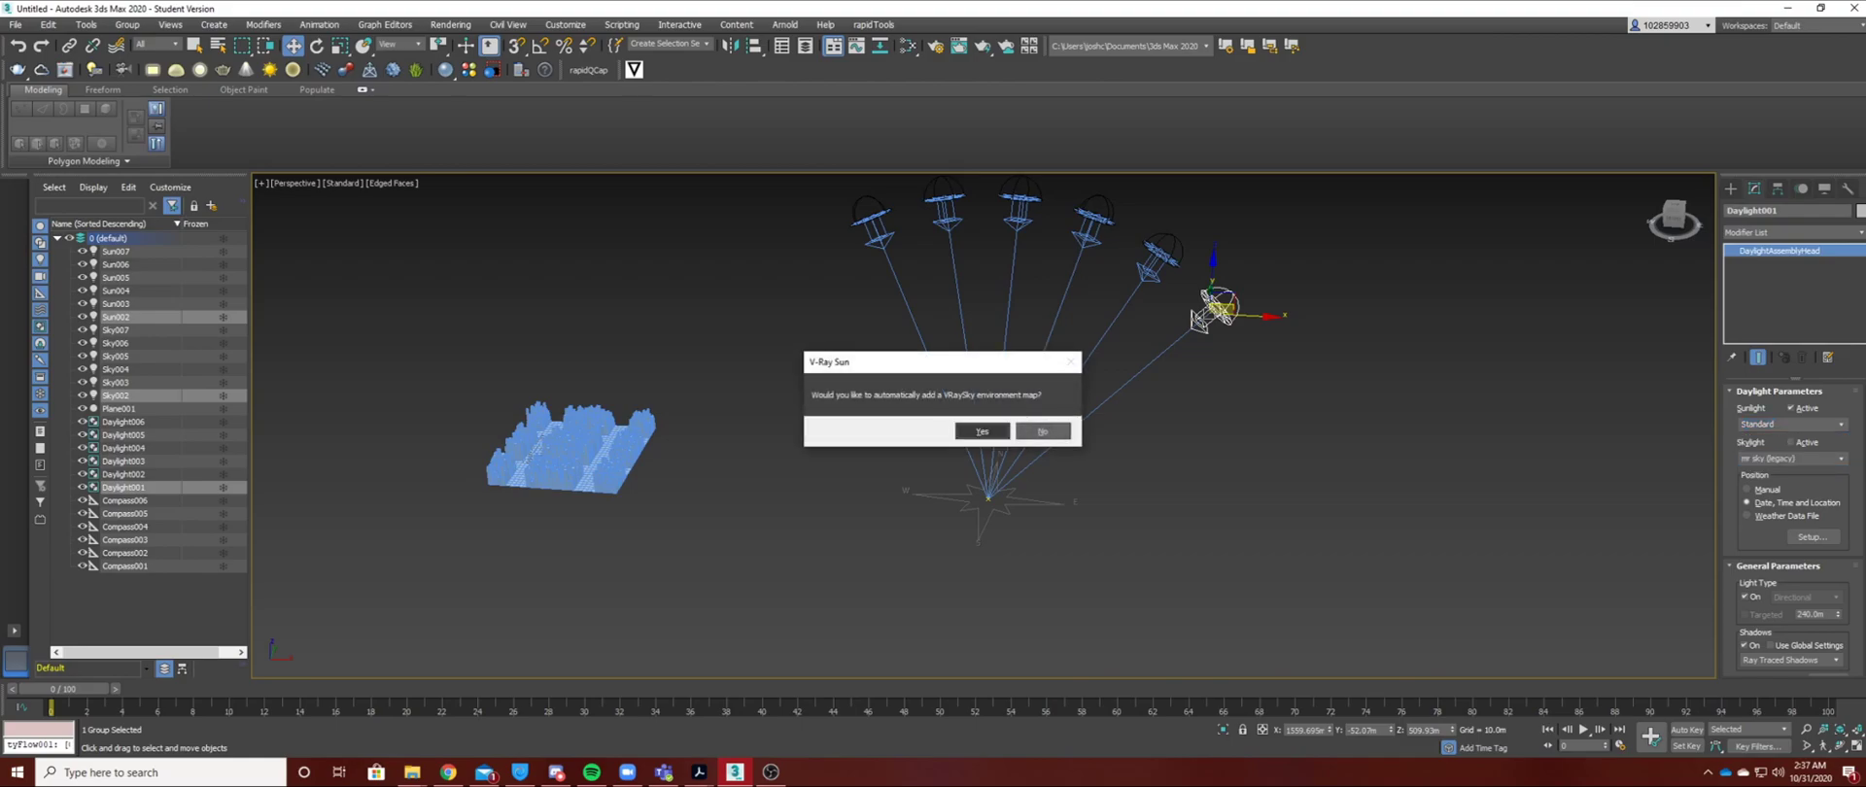
{"action": "left_click", "coordinate": [982, 430]}
{"action": "left_click", "coordinate": [982, 435]}
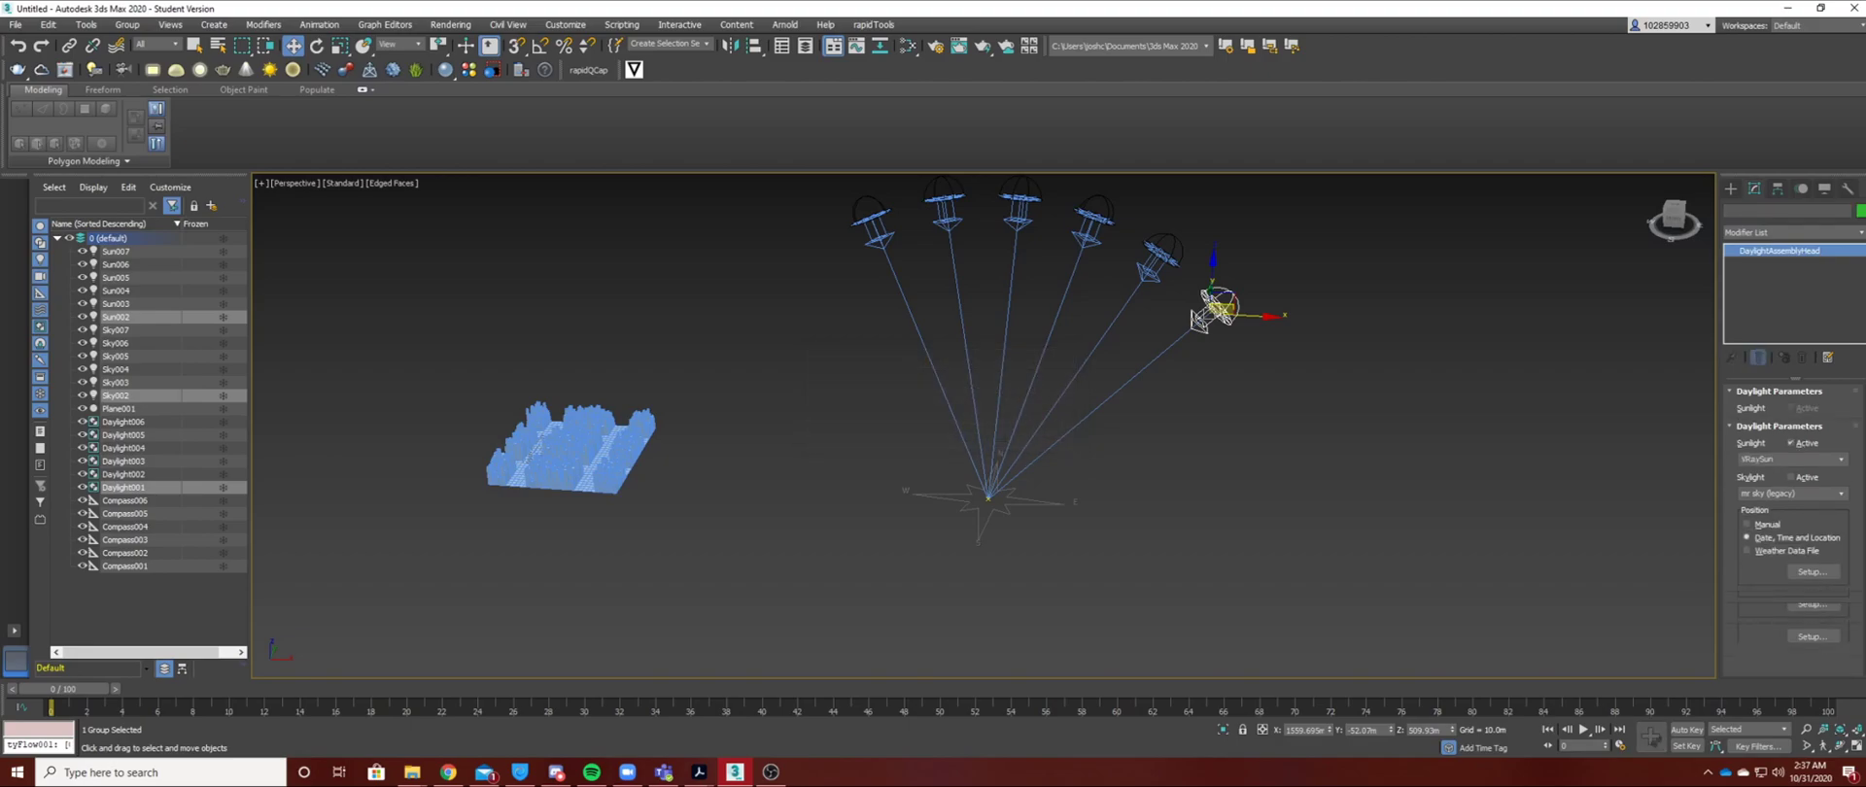
Change Daylight003's sunlight type to VRaySun, adding a VRaySky map that replaces the existing environment map.
{"action": "middle_click_drag", "start_coordinate": [1069, 389], "coordinate": [1087, 428]}
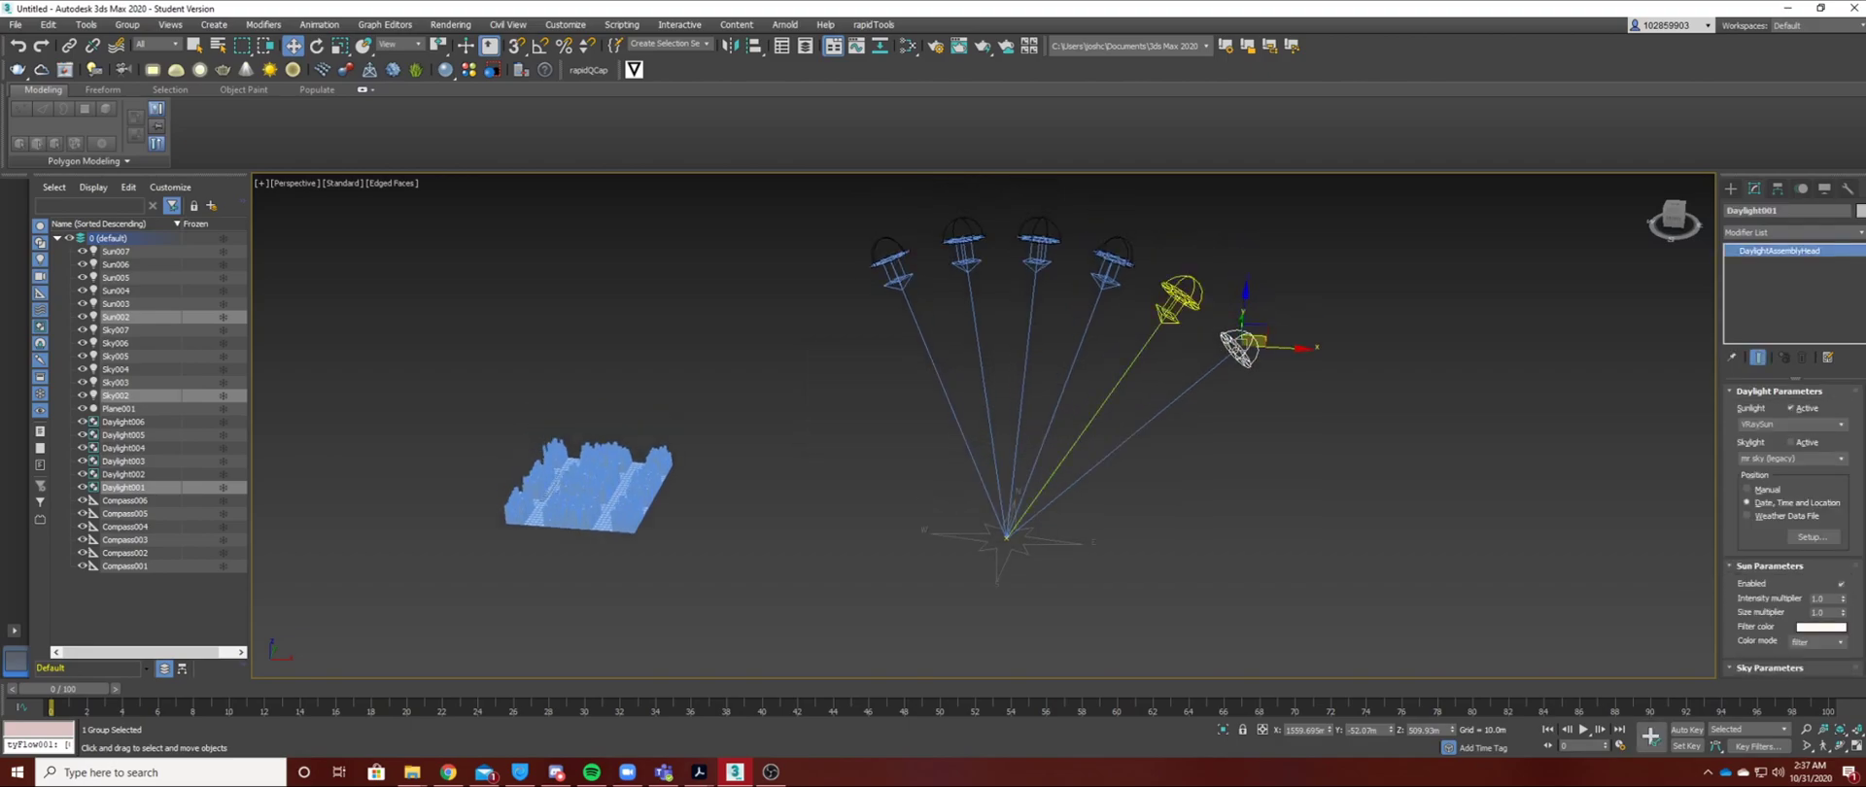
{"action": "left_click", "coordinate": [1178, 300]}
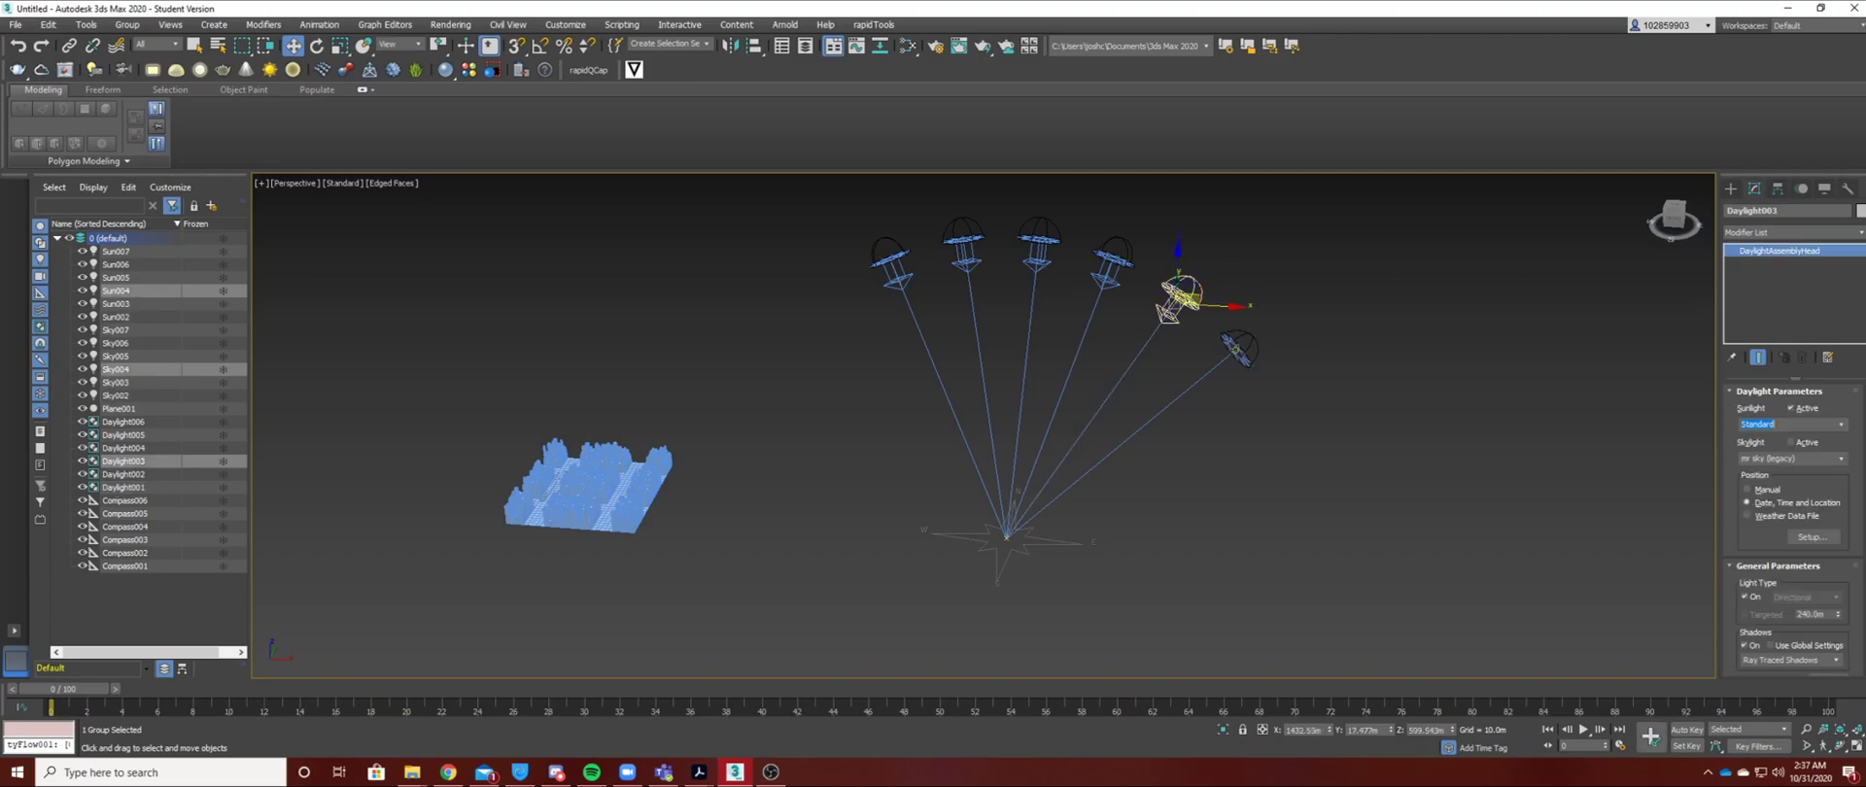
{"action": "left_click", "coordinate": [1841, 425]}
{"action": "left_click", "coordinate": [1764, 463]}
{"action": "left_click", "coordinate": [981, 436]}
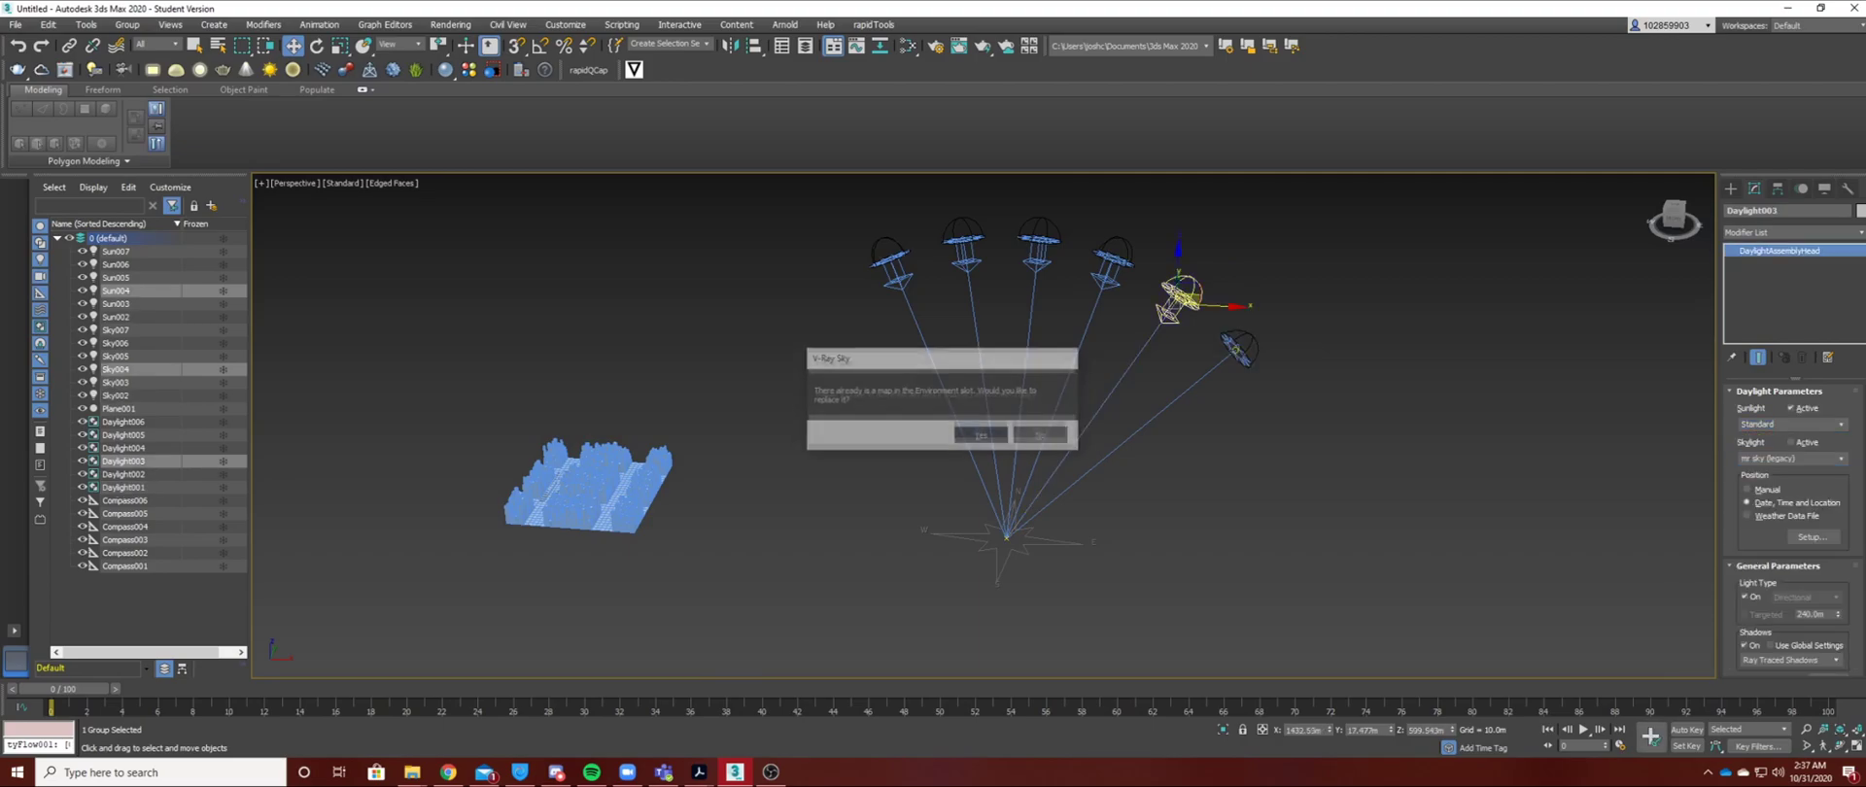
{"action": "left_click", "coordinate": [982, 435]}
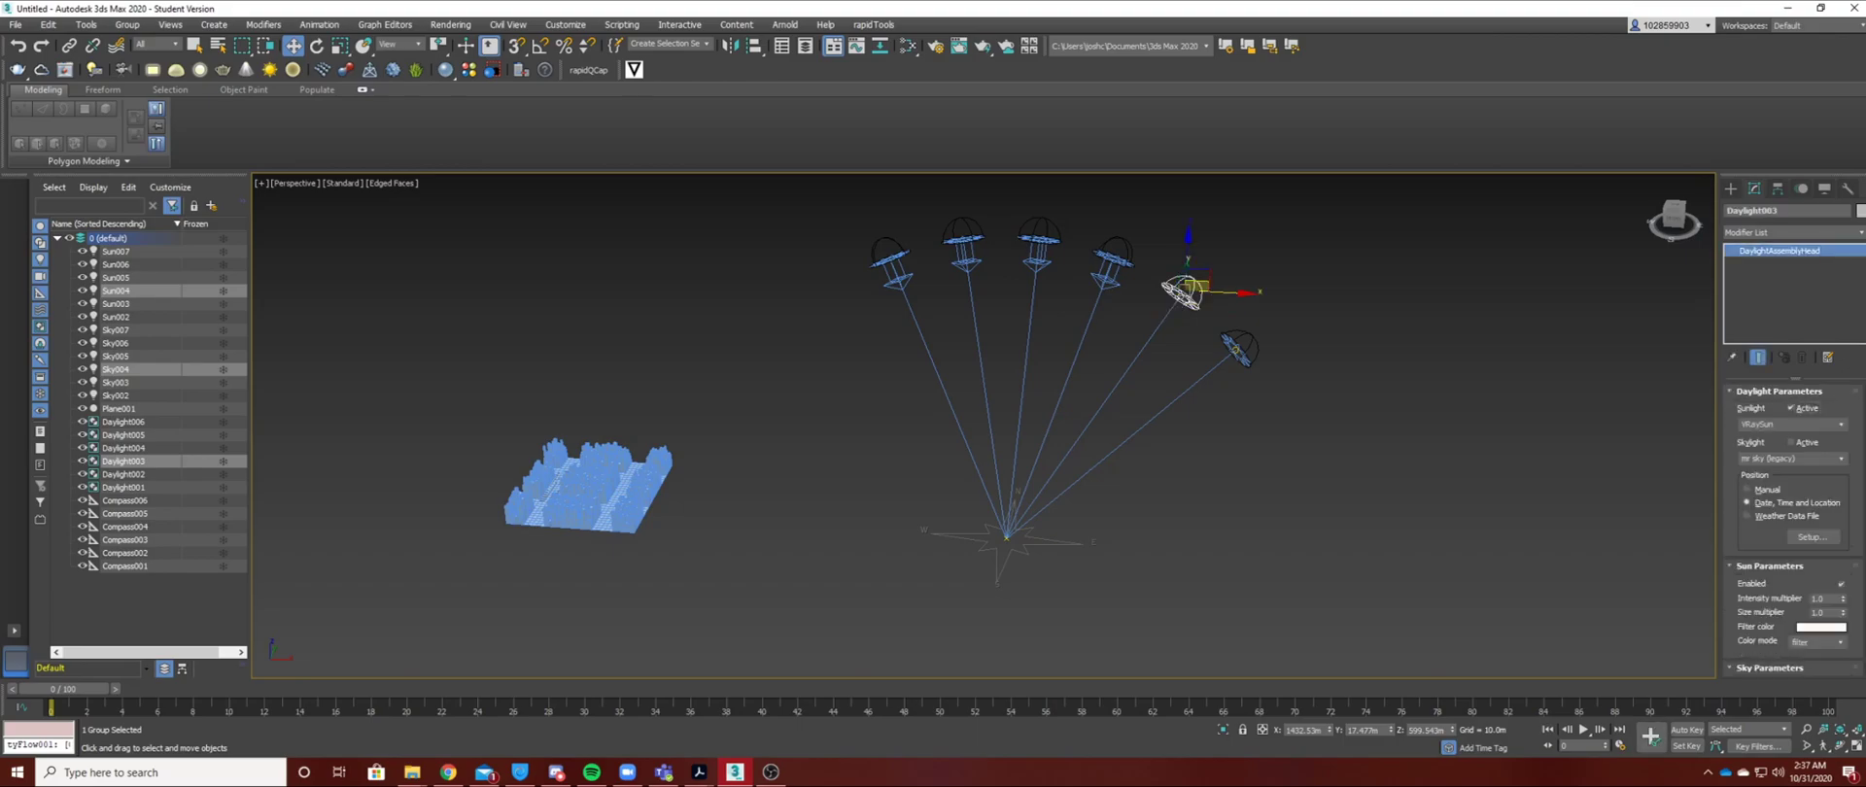
Change Daylight002's sunlight type to VRaySun, adding a VRaySky map that replaces the existing environment map.
{"action": "middle_click_drag", "start_coordinate": [1146, 301], "coordinate": [1141, 357]}
{"action": "scroll", "coordinate": [1141, 357], "scroll_direction": "up", "scroll_amount": 3}
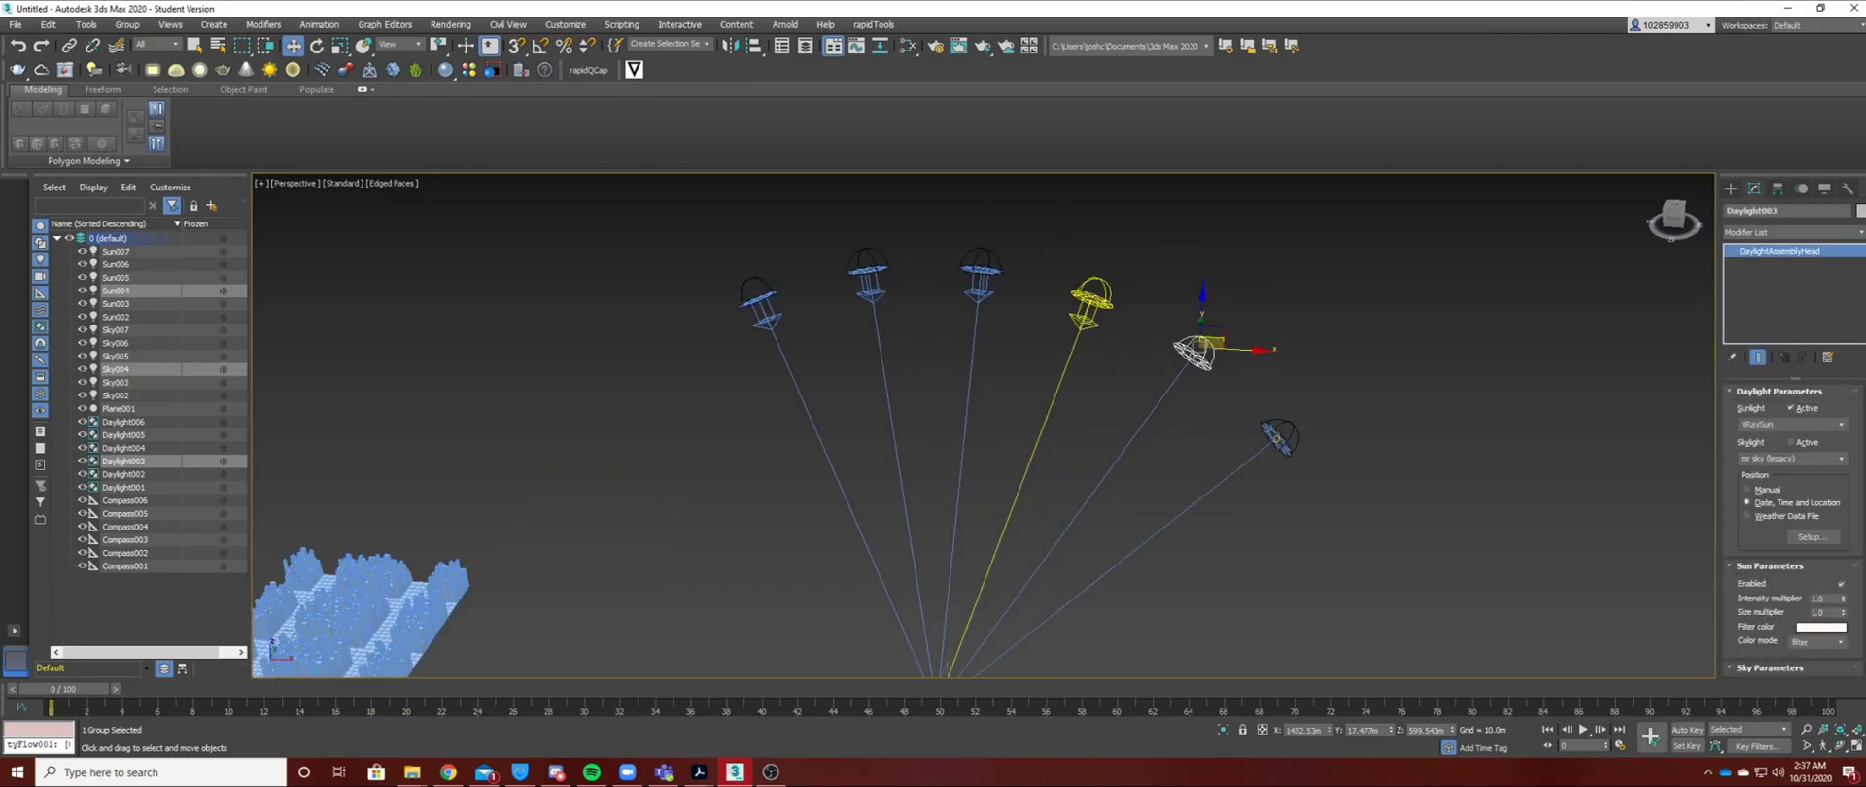
{"action": "scroll", "coordinate": [1103, 282], "scroll_direction": "down", "scroll_amount": 3}
{"action": "left_click", "coordinate": [1099, 285]}
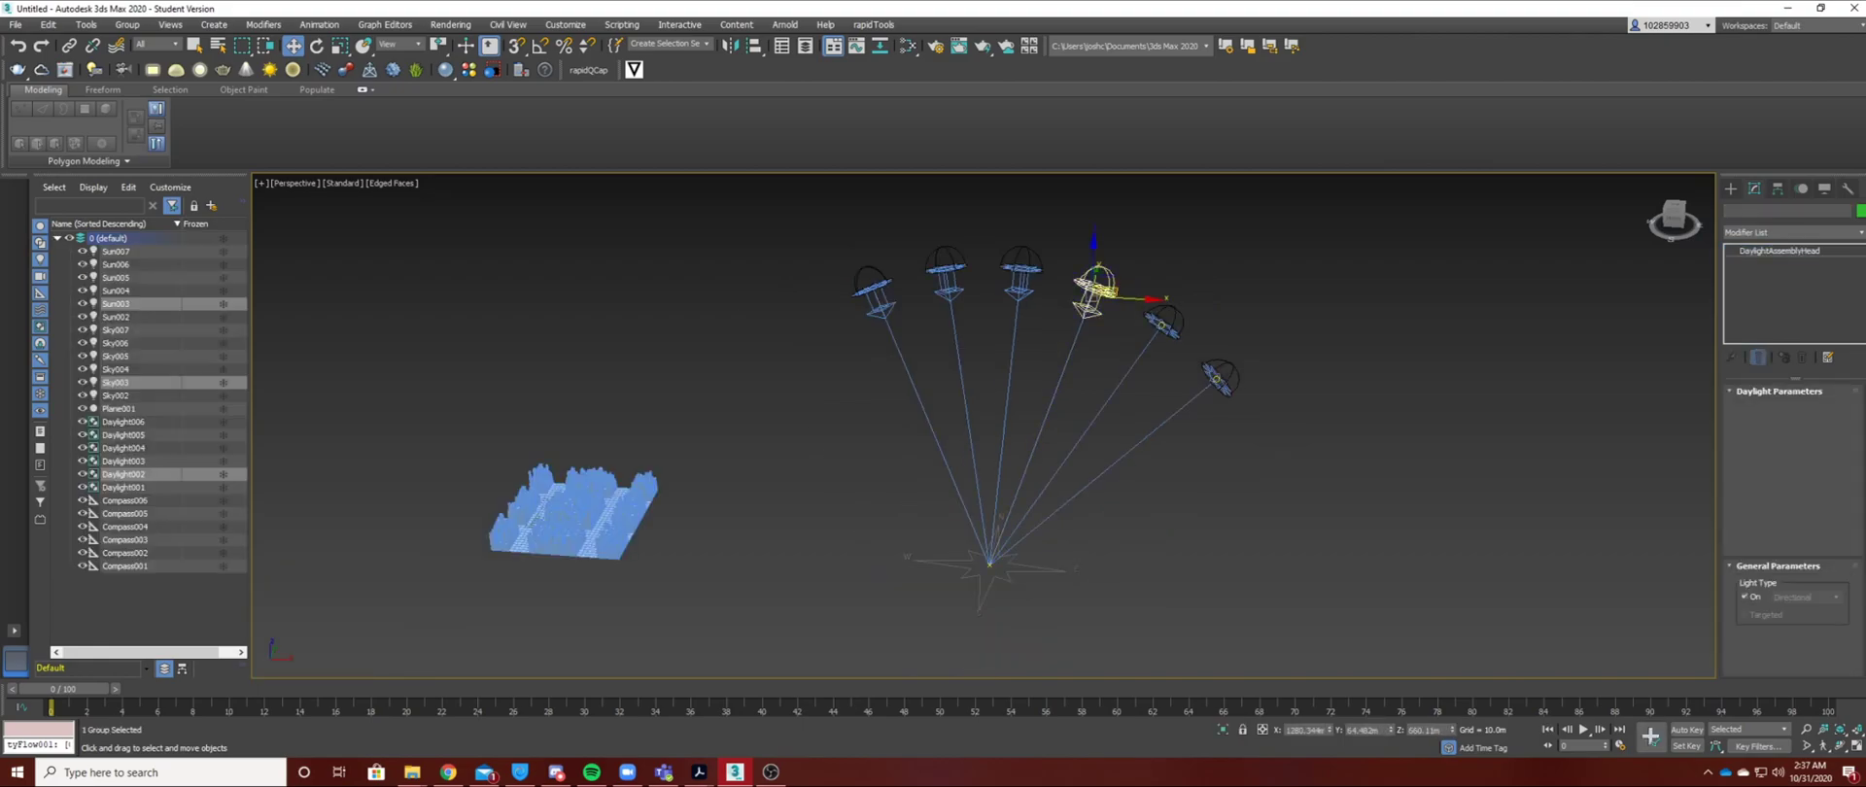
{"action": "left_click", "coordinate": [1796, 425]}
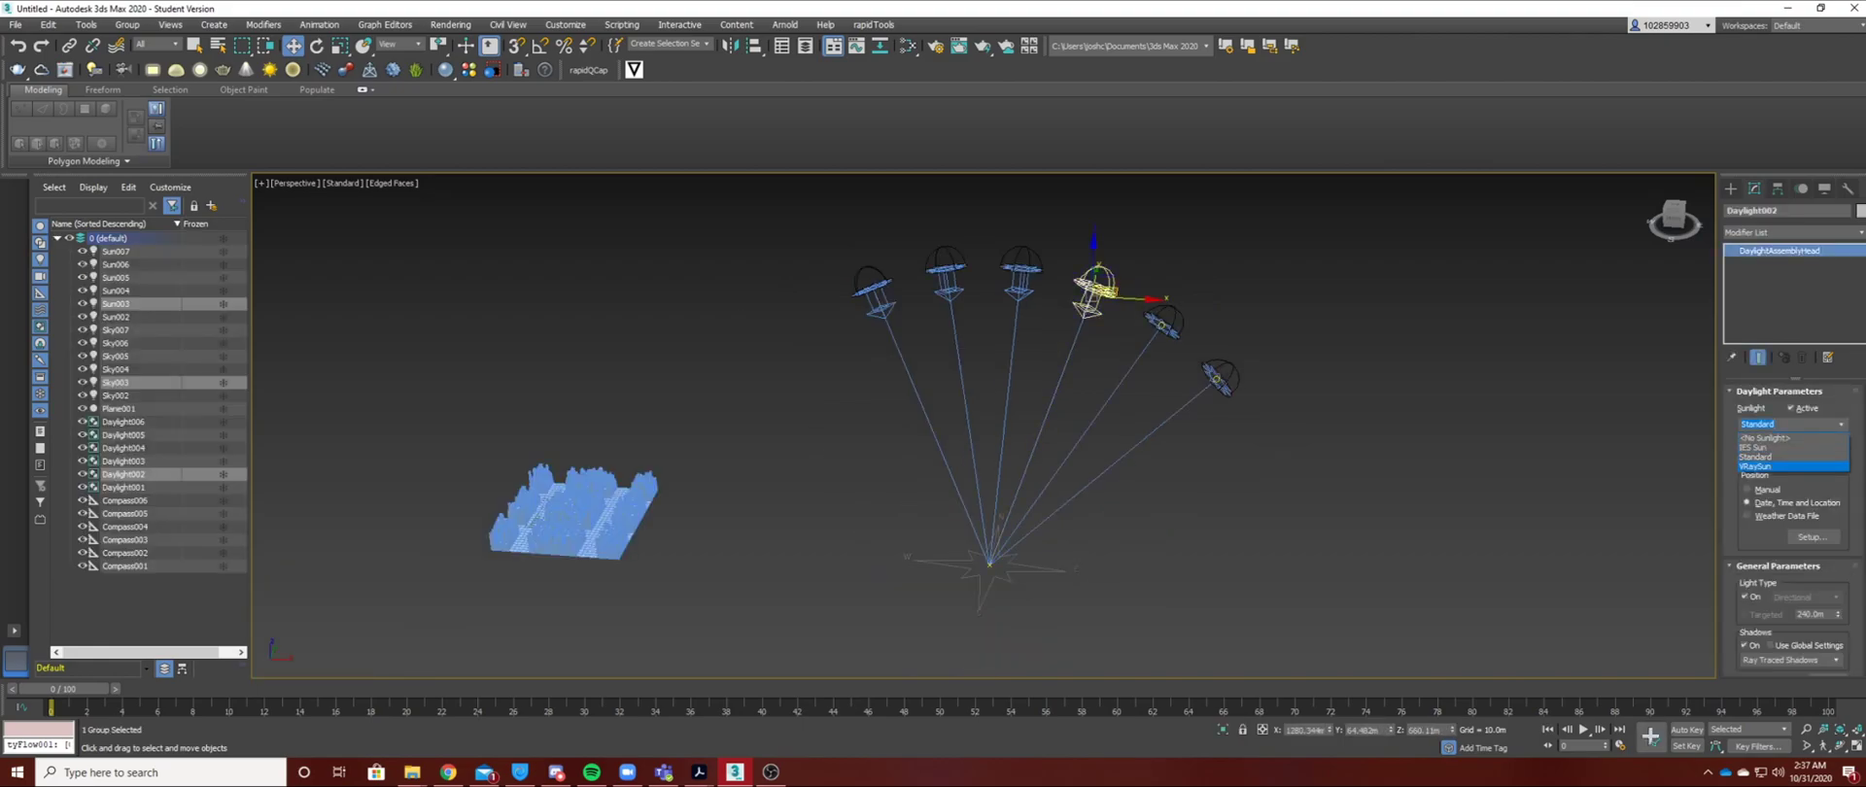
{"action": "left_click", "coordinate": [1760, 466]}
{"action": "left_click", "coordinate": [982, 432]}
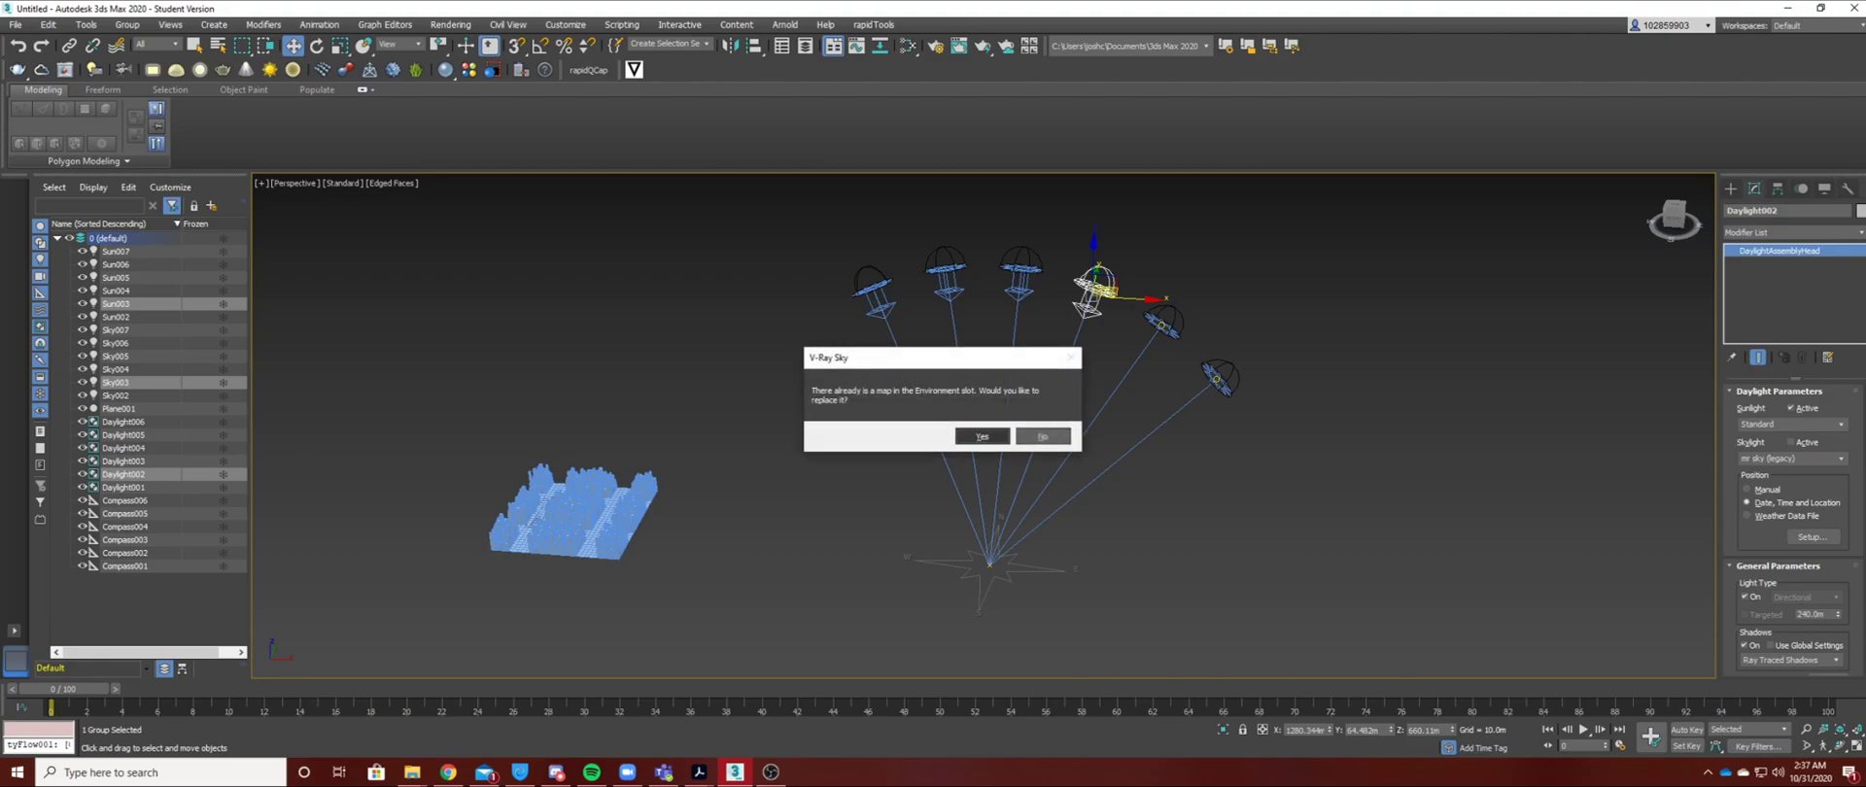
{"action": "left_click", "coordinate": [983, 436]}
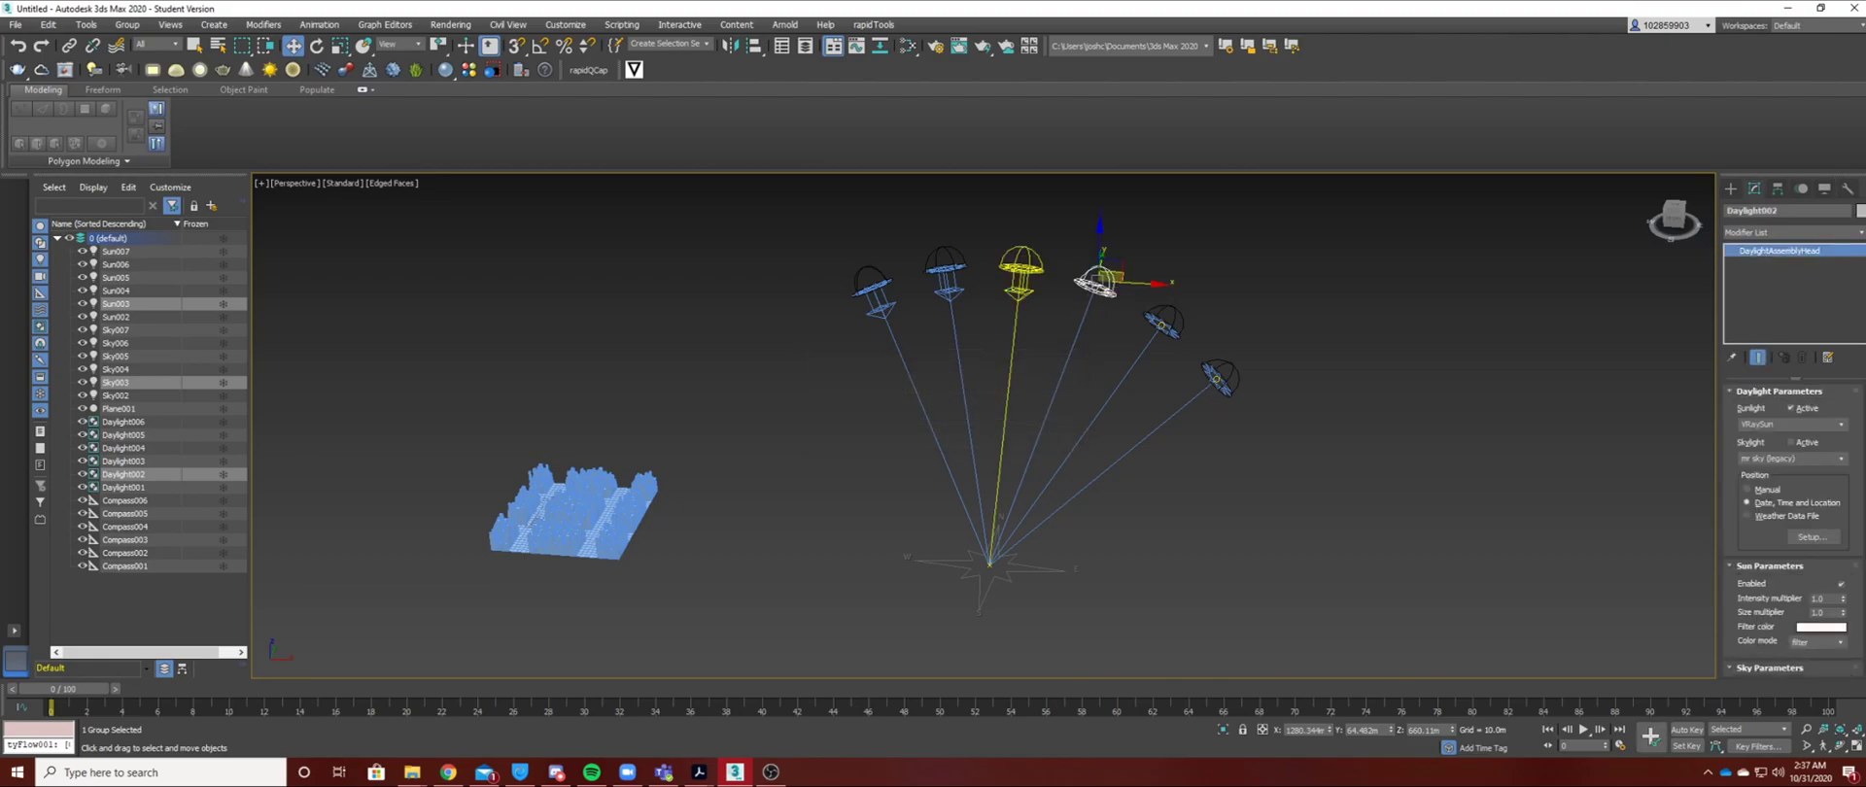
Change Daylight004's sunlight type to VRaySun, adding a VRaySky map that replaces the existing environment map.
{"action": "left_click", "coordinate": [1020, 265]}
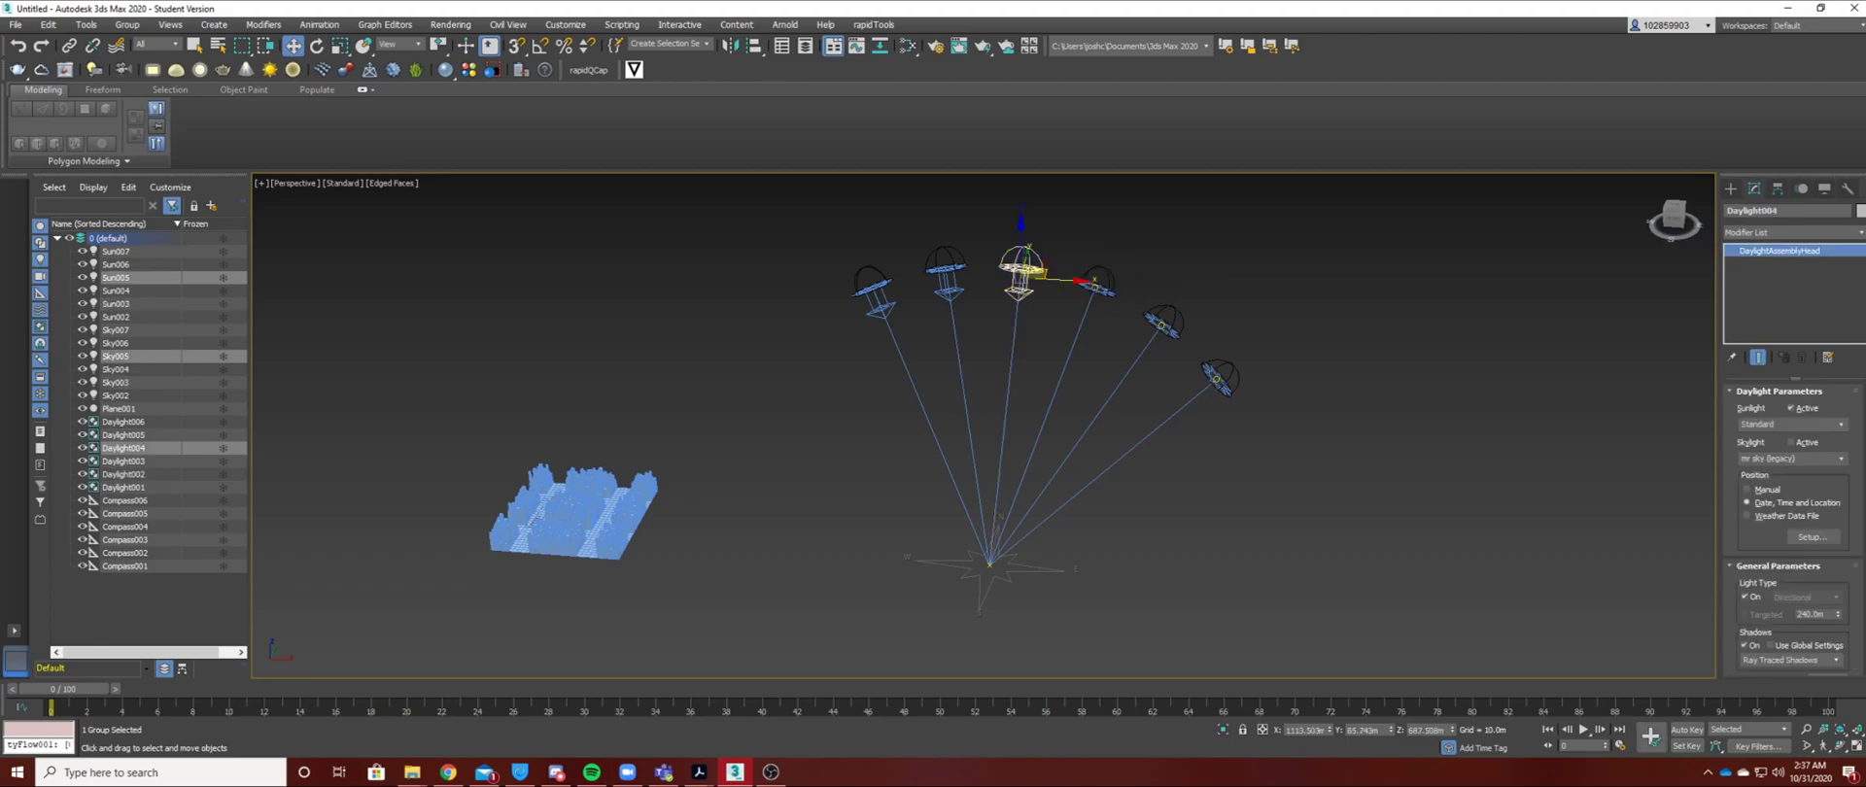
{"action": "left_click", "coordinate": [1791, 424]}
{"action": "left_click", "coordinate": [1767, 467]}
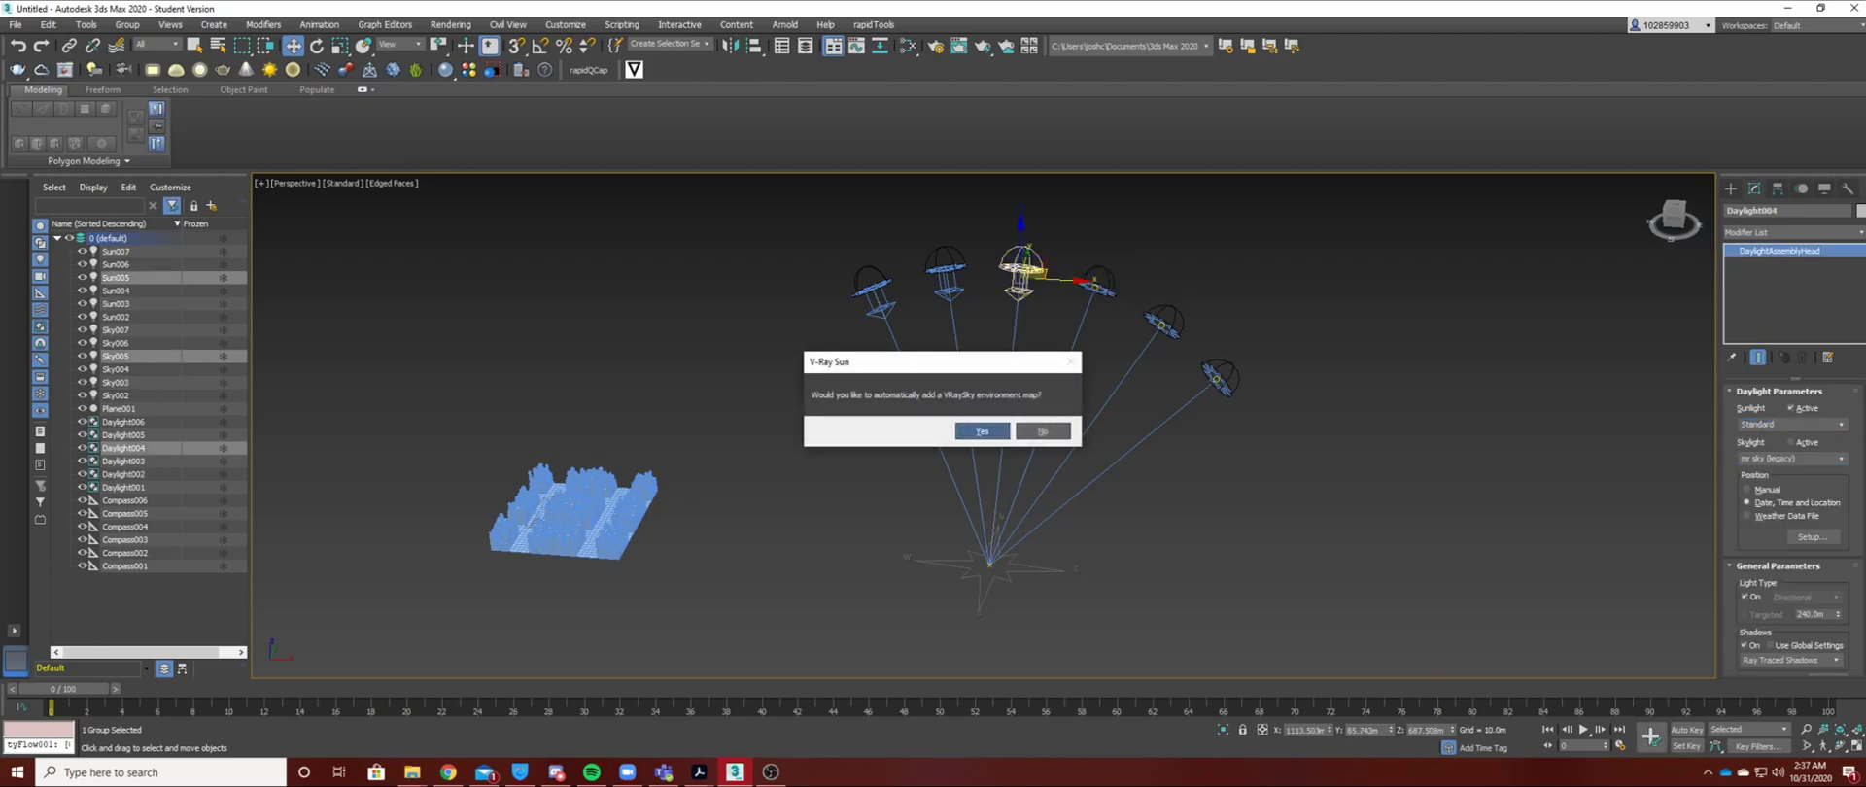
{"action": "key", "text": "Return"}
{"action": "key", "text": "Return"}
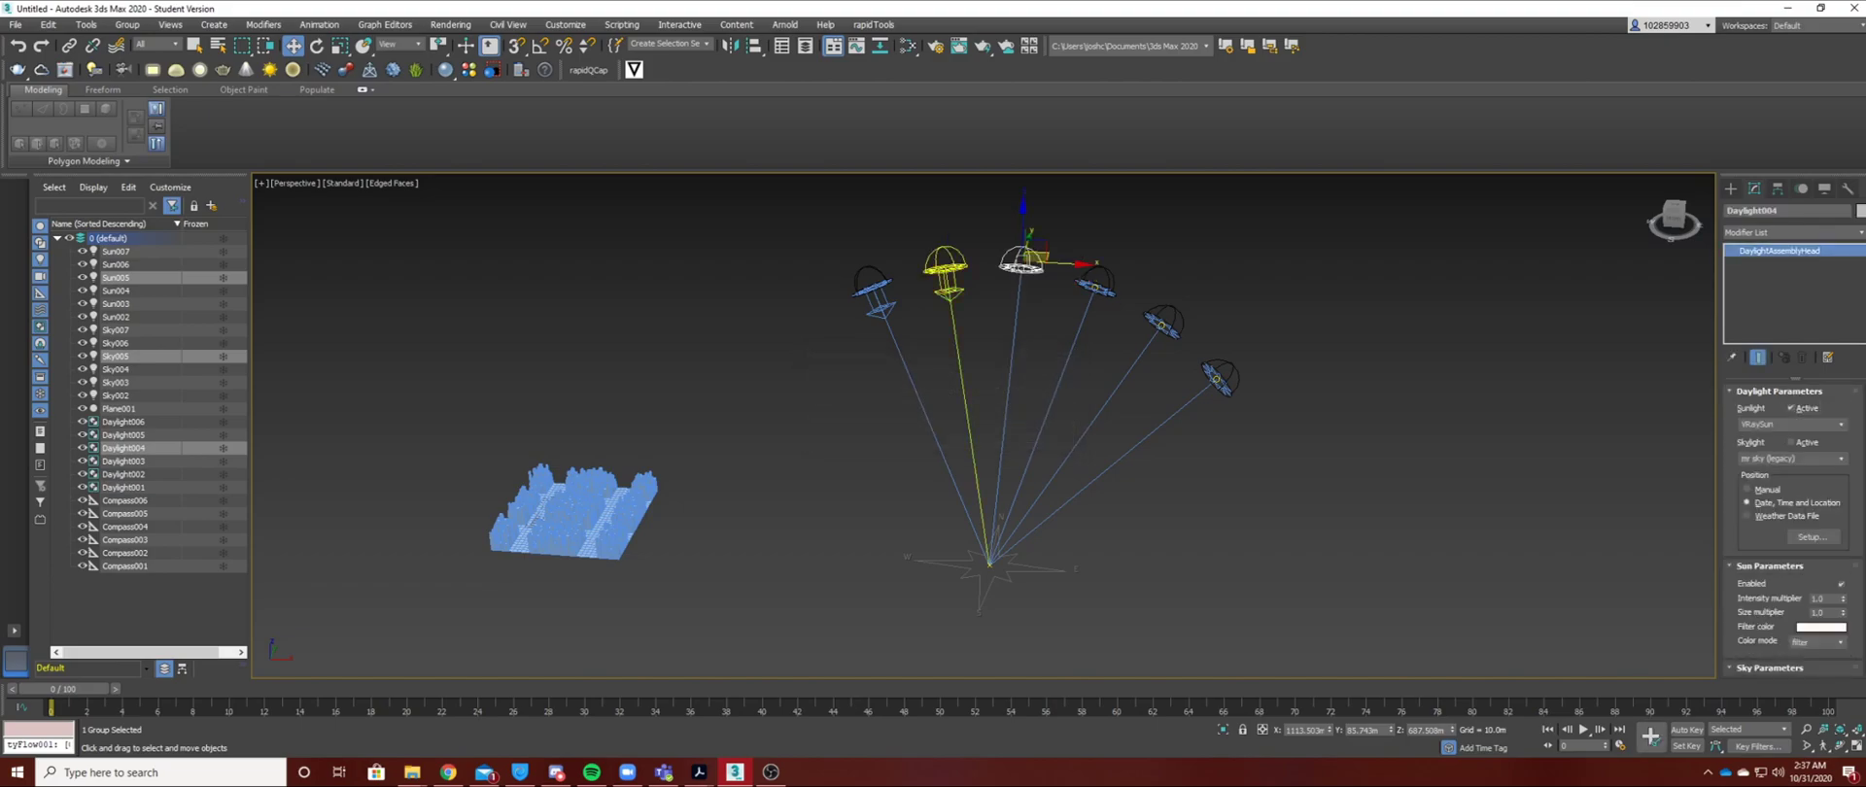
Change Daylight005's sunlight type to VRaySun, adding a VRaySky map that replaces the existing environment map.
{"action": "left_click", "coordinate": [945, 264]}
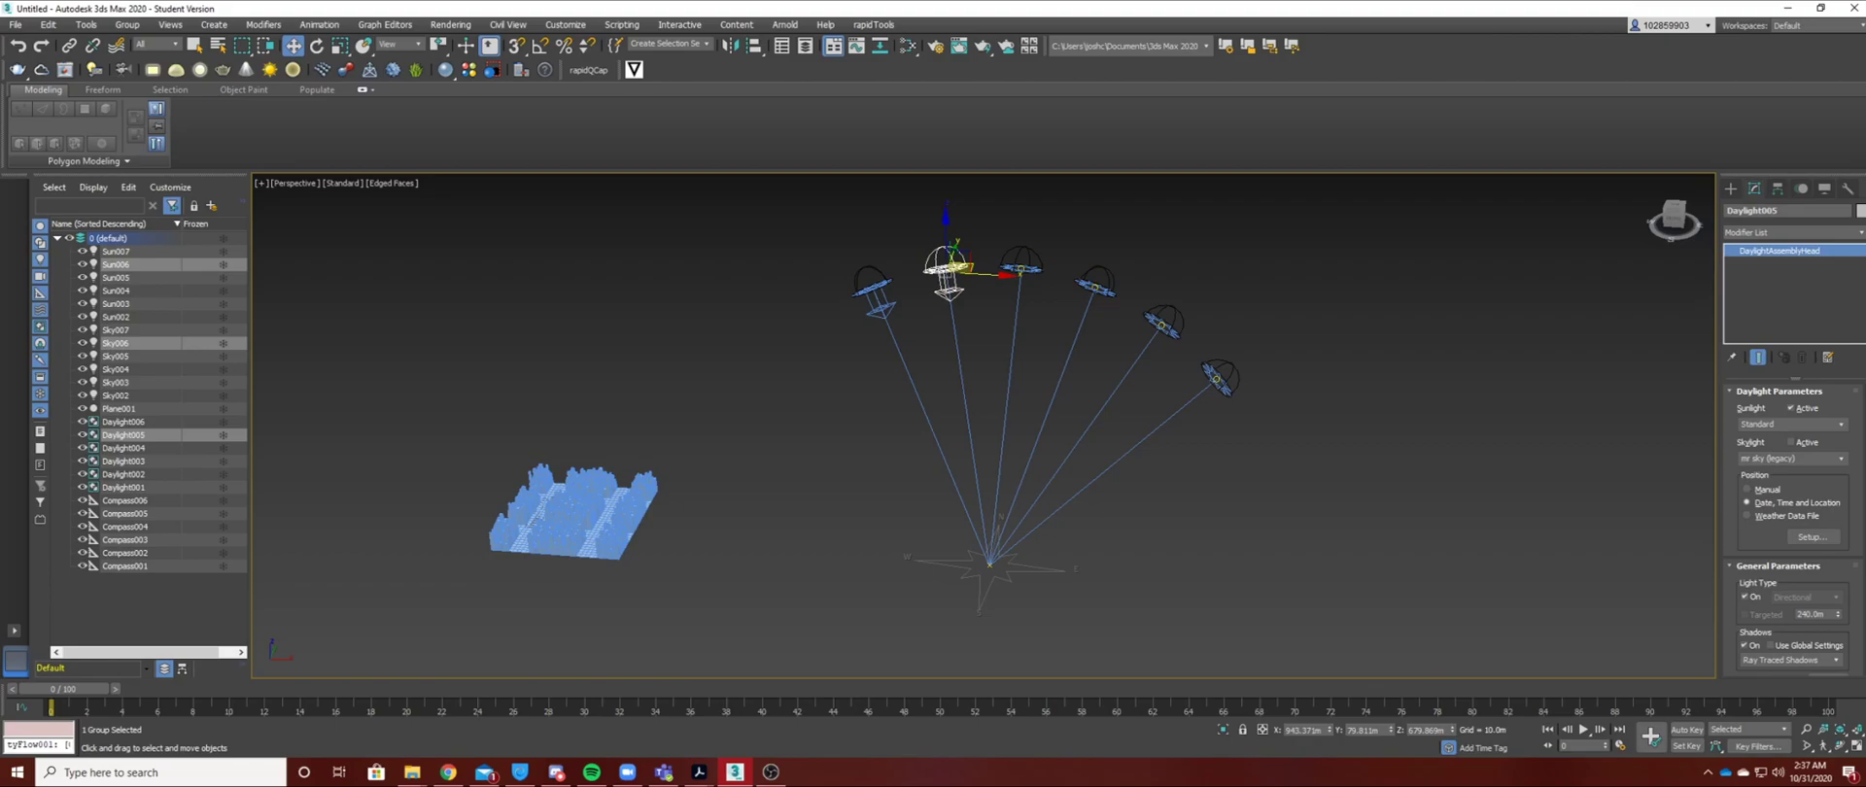
{"action": "left_click", "coordinate": [1793, 425]}
{"action": "left_click", "coordinate": [1757, 466]}
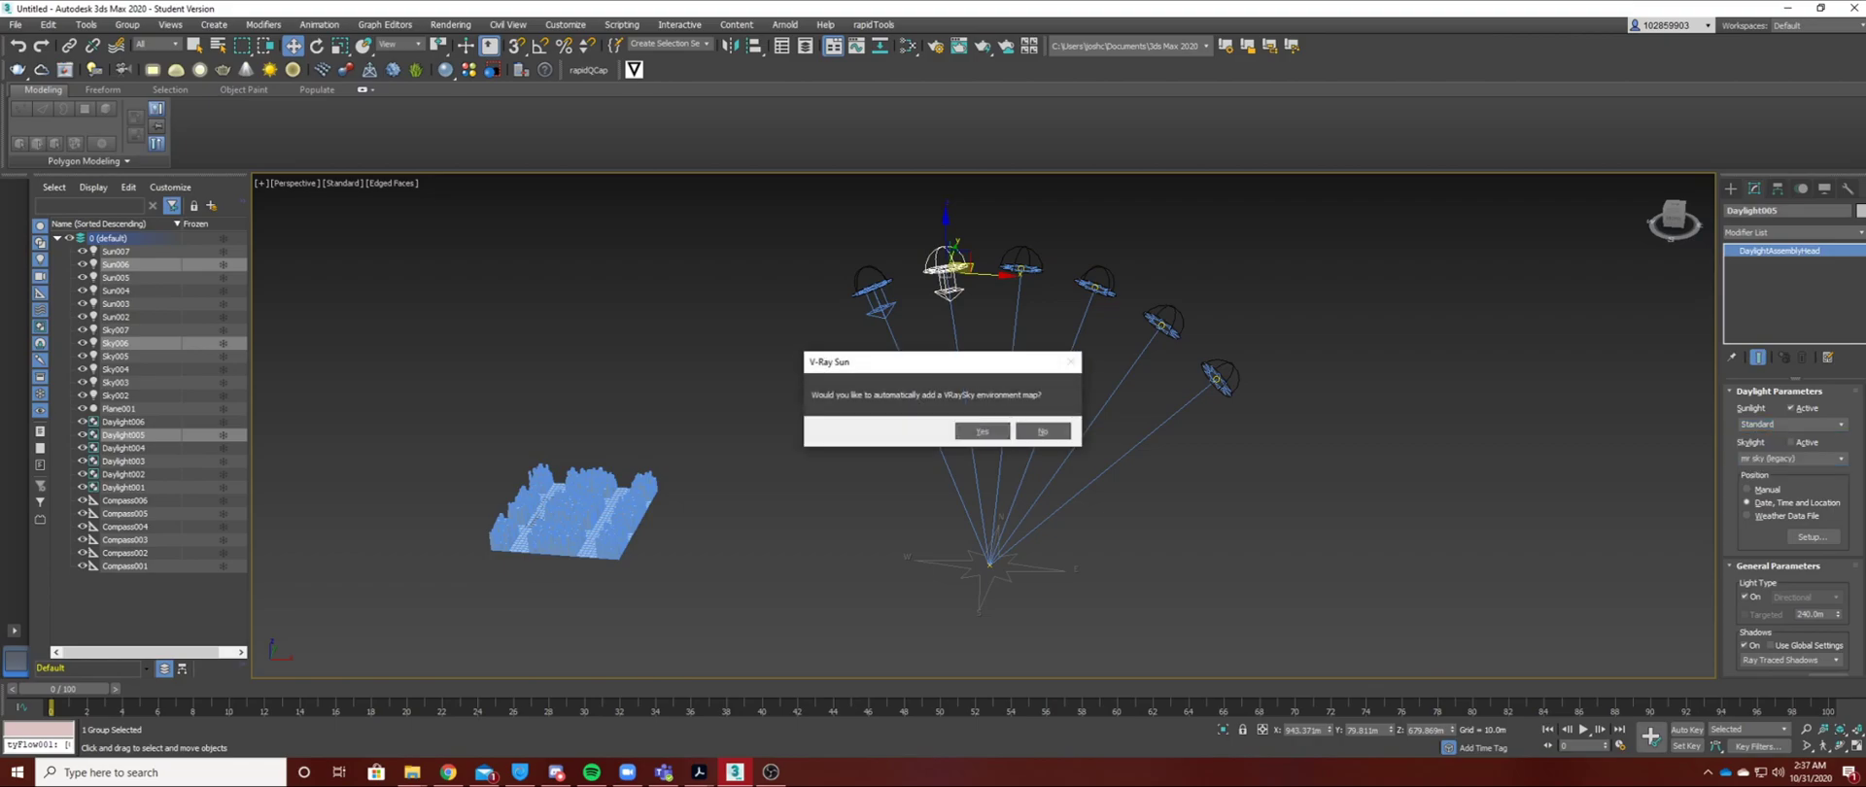
{"action": "left_click", "coordinate": [983, 432]}
{"action": "key", "text": "Return"}
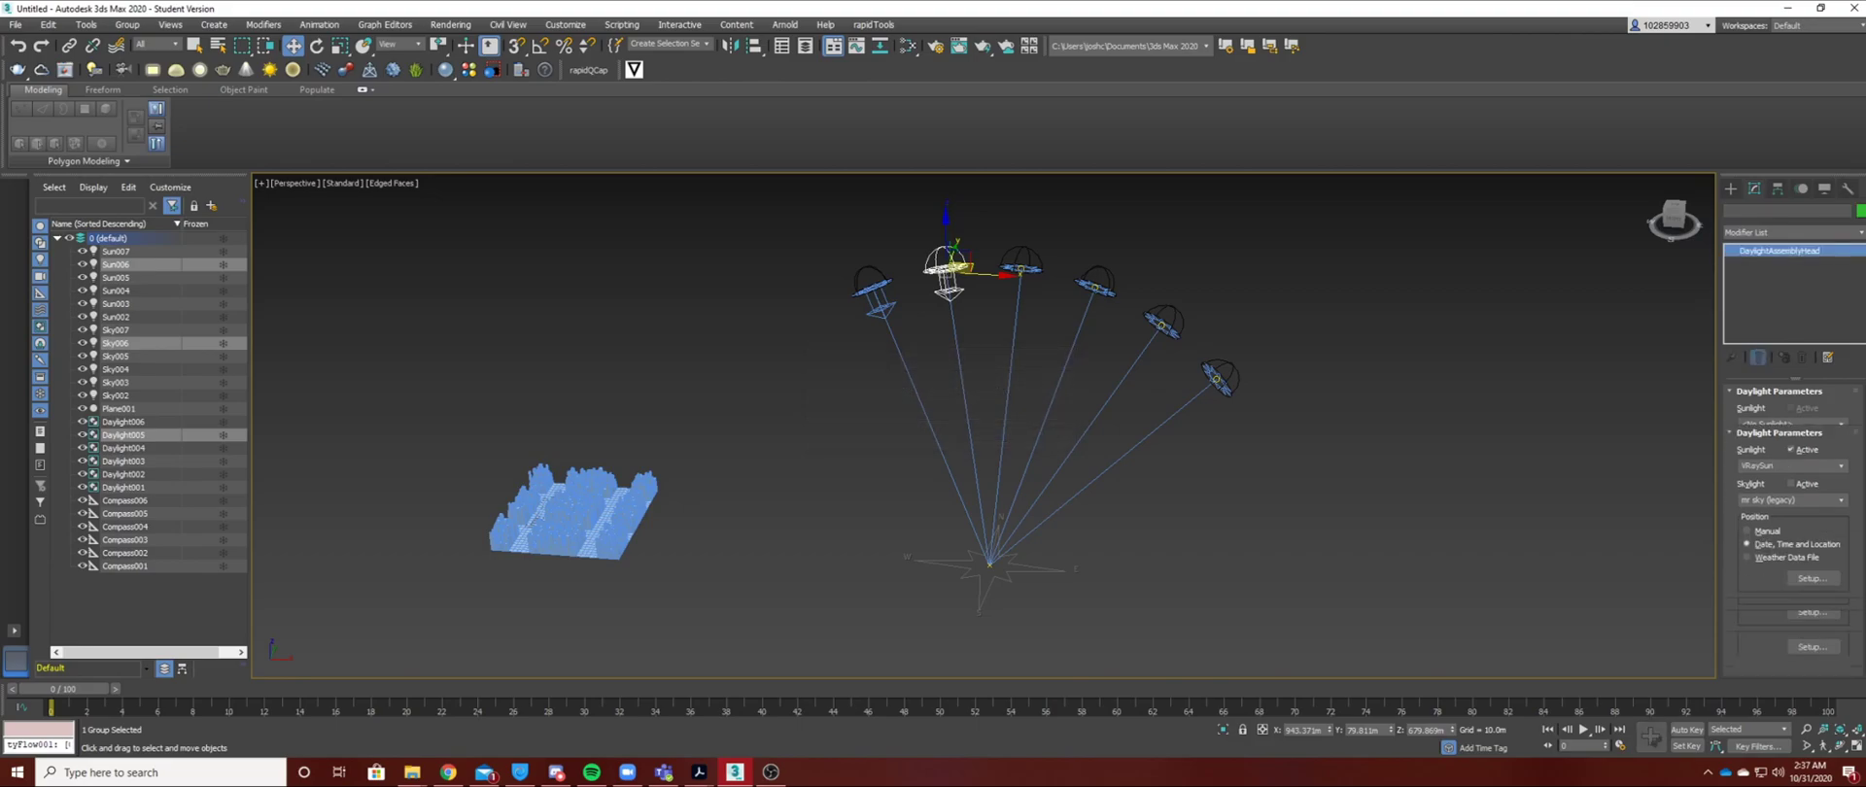
Change Daylight006's sunlight type to VRaySun, adding a VRaySky map that replaces the existing environment map.
{"action": "left_click", "coordinate": [879, 303]}
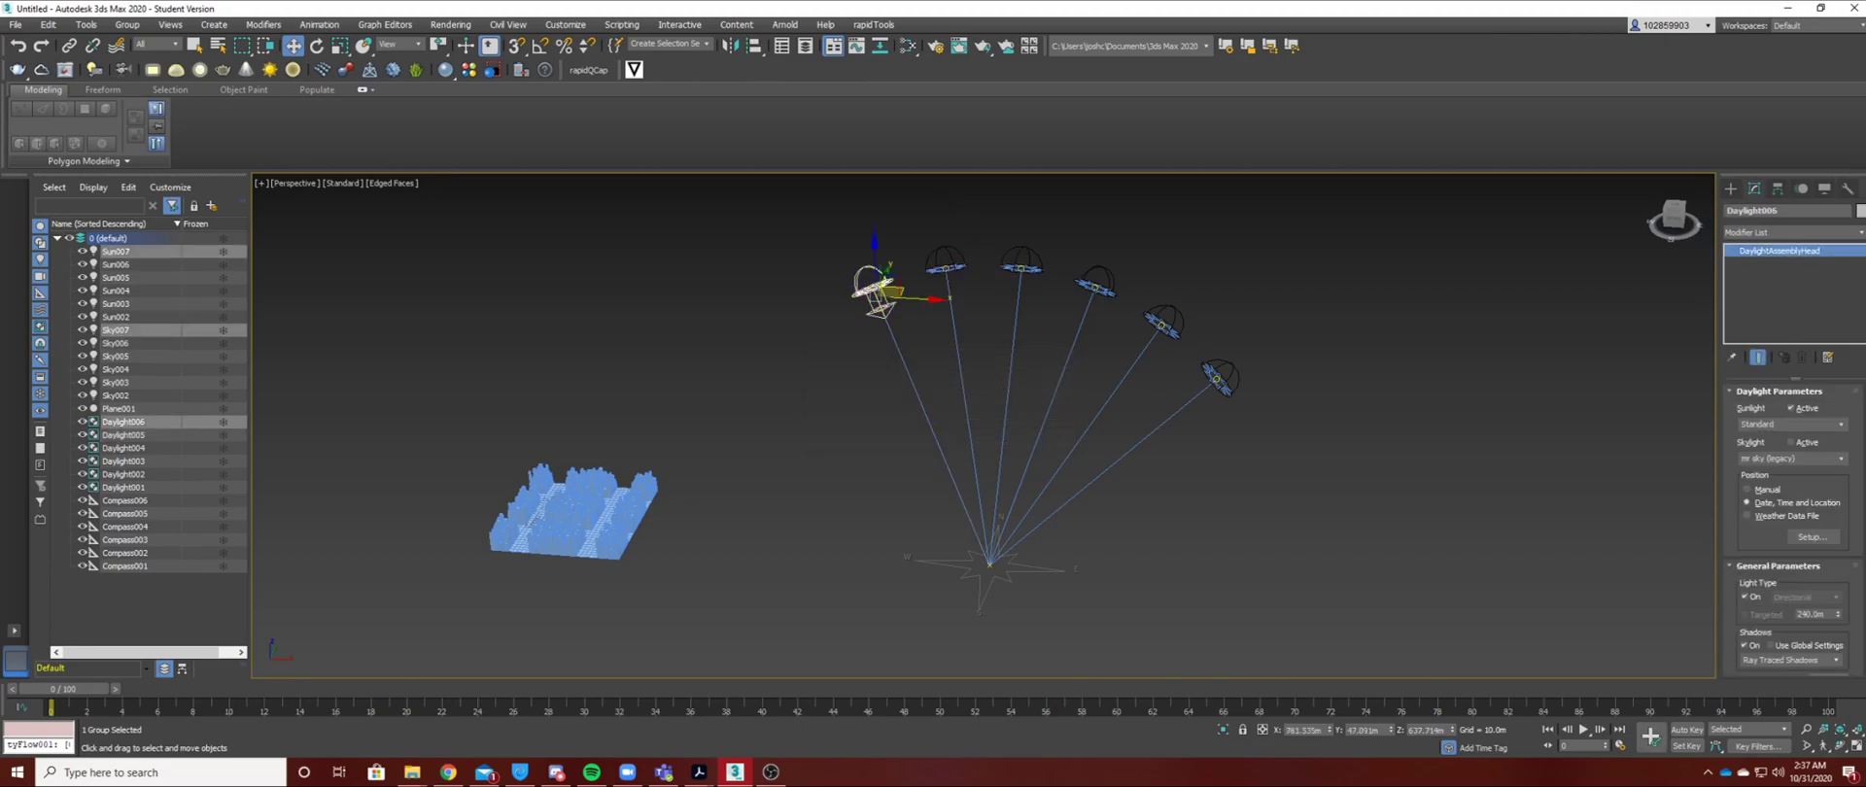
{"action": "left_click", "coordinate": [1789, 425]}
{"action": "left_click", "coordinate": [1757, 467]}
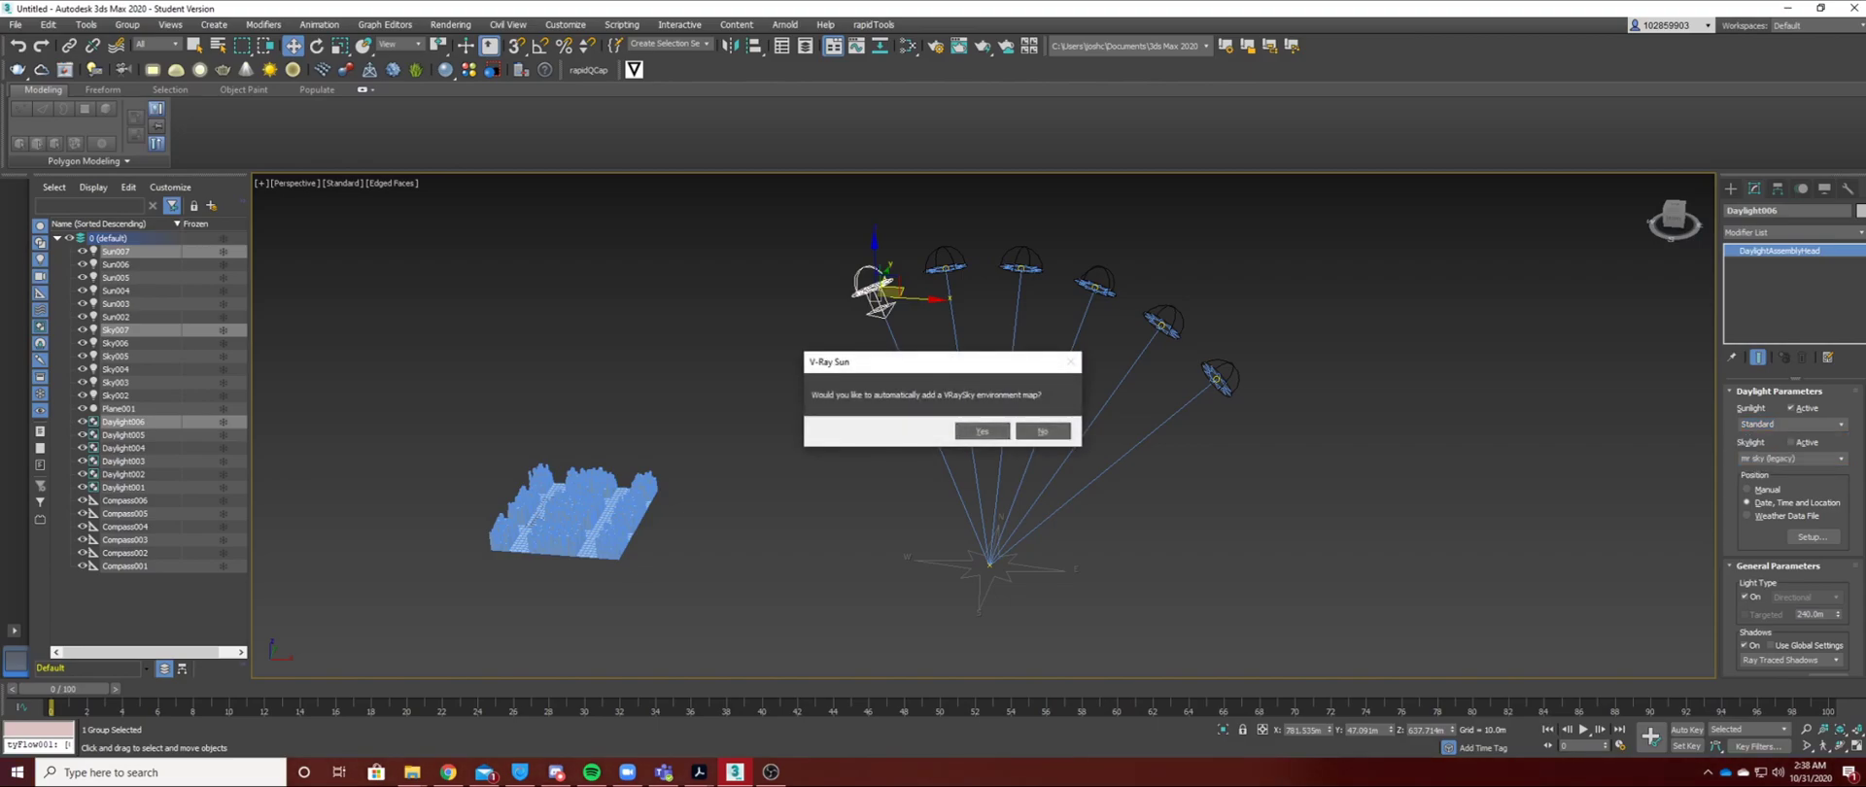
{"action": "left_click", "coordinate": [982, 431]}
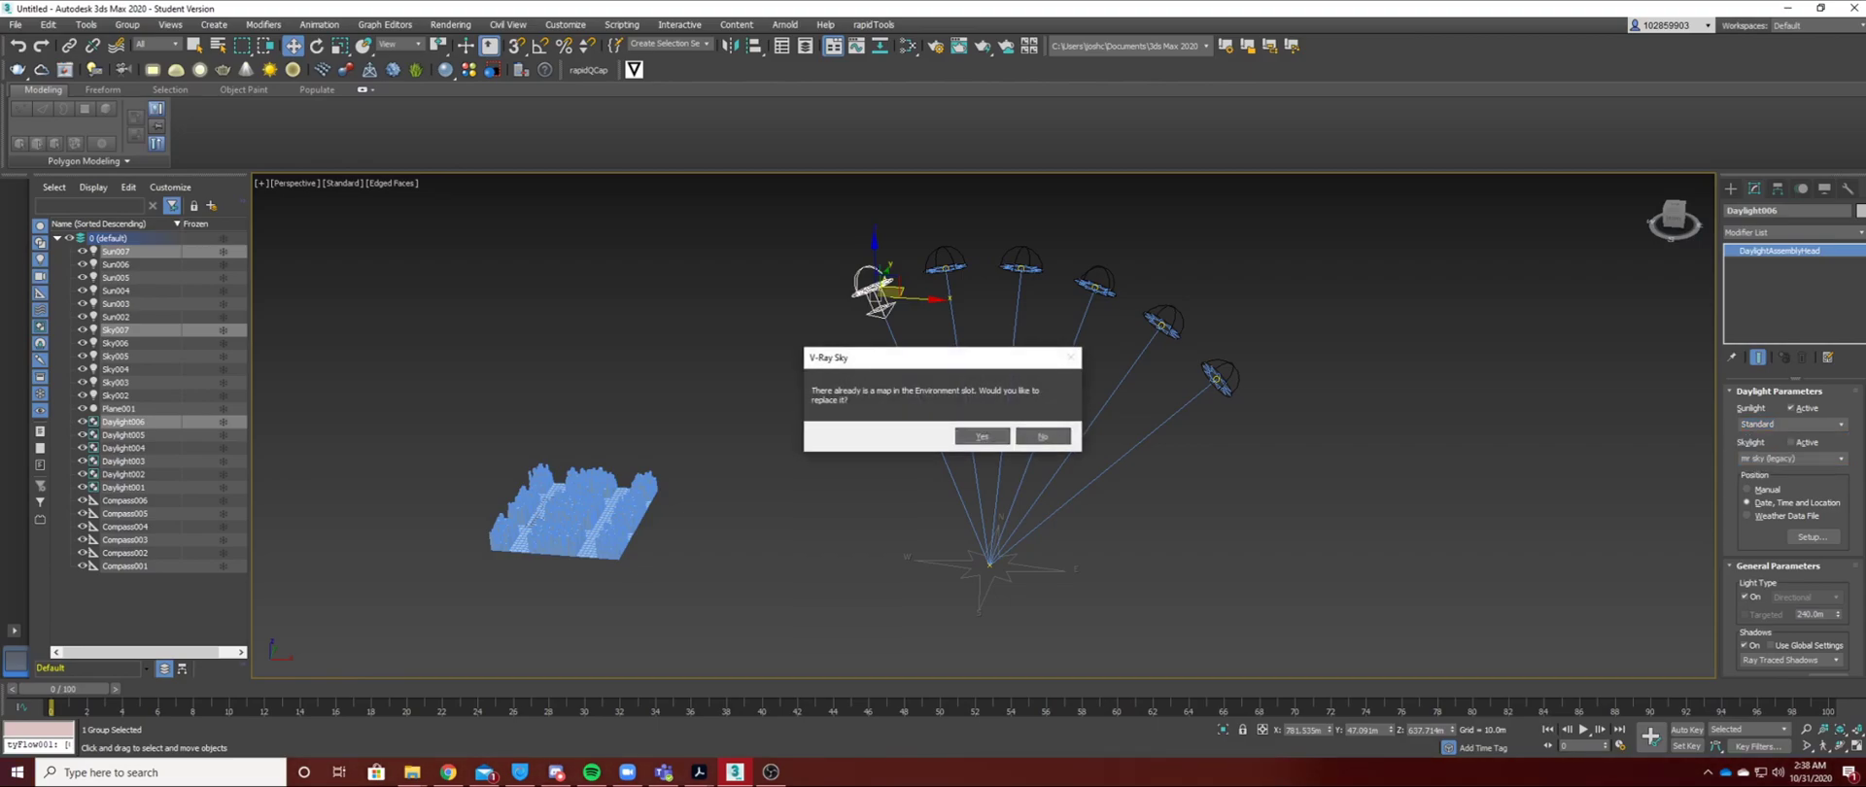
{"action": "key", "text": "Return"}
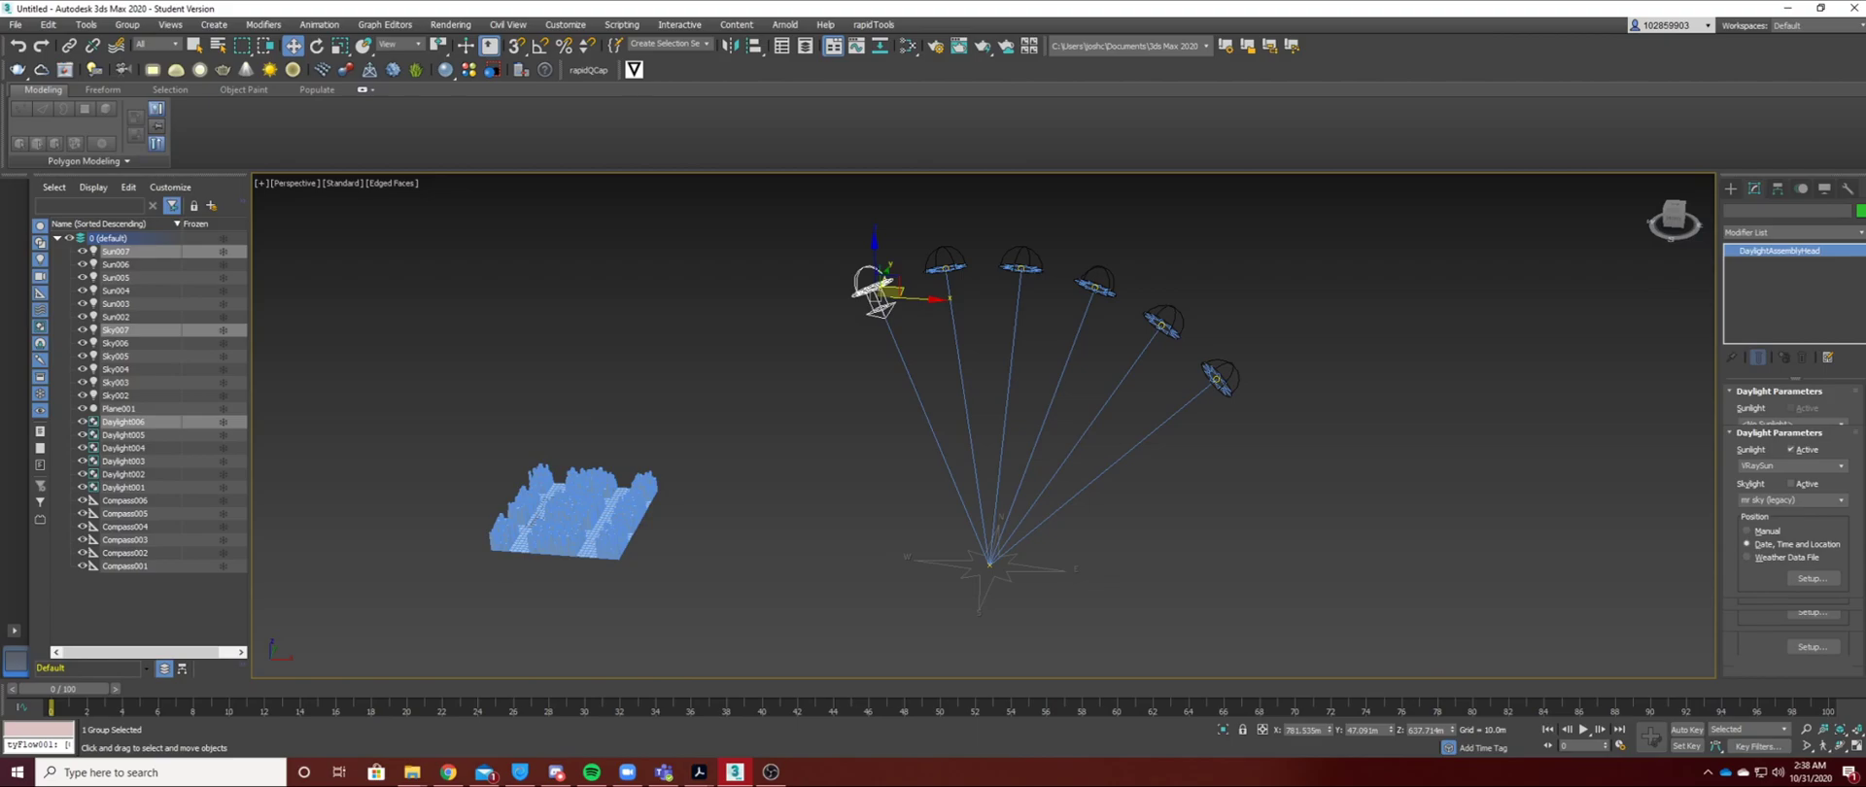
{"action": "left_click_drag", "start_coordinate": [805, 210], "coordinate": [1293, 418]}
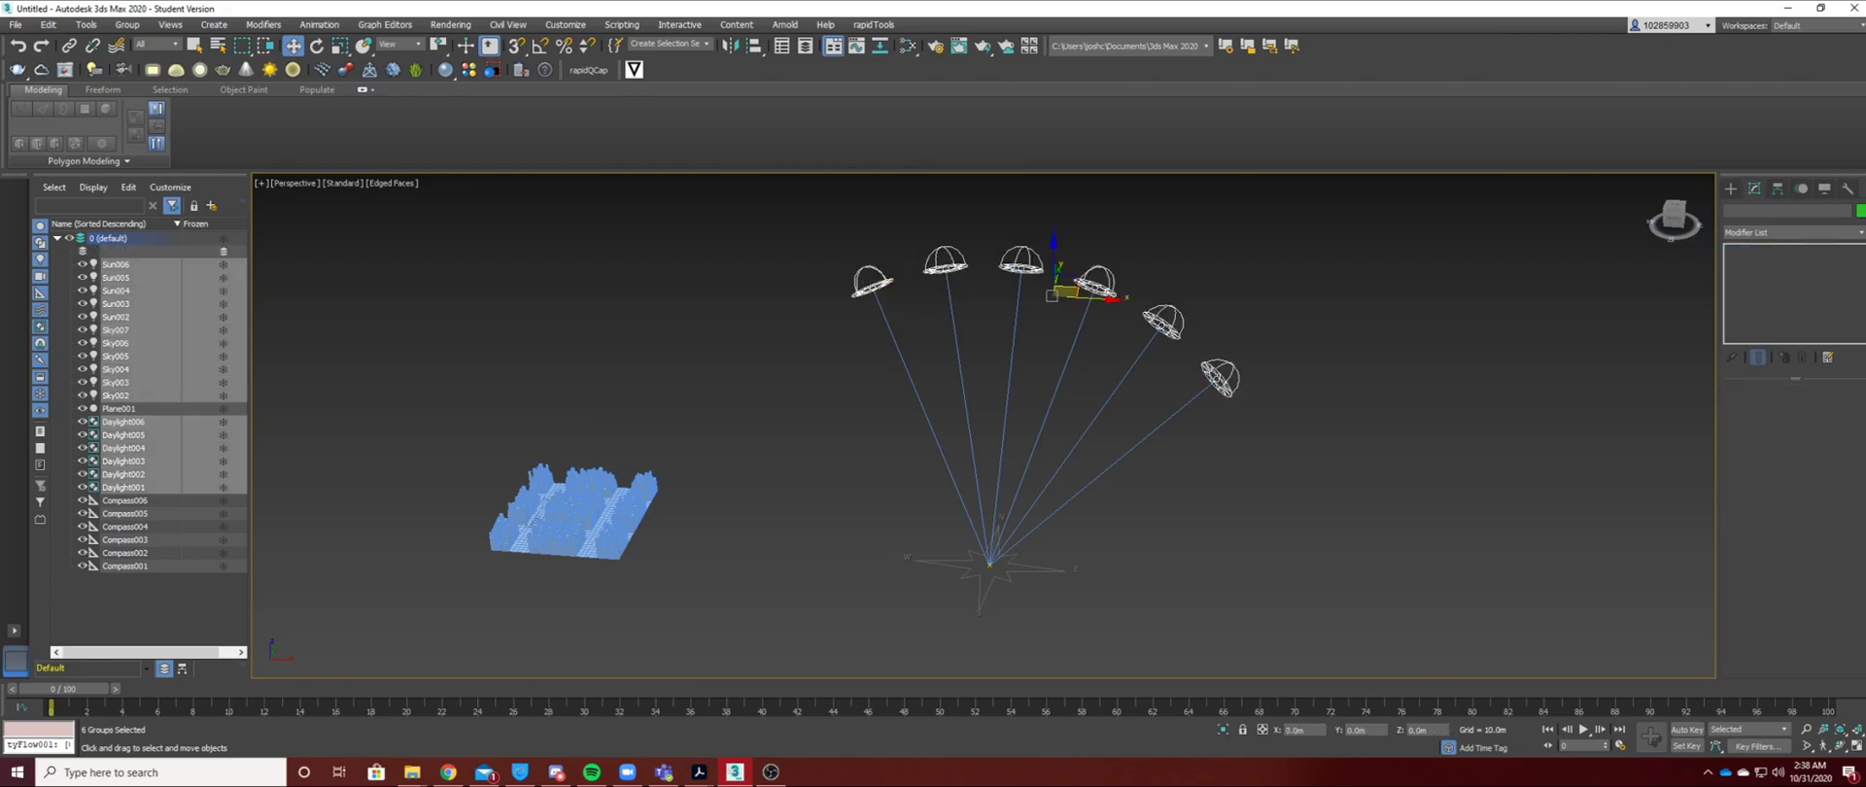
{"action": "middle_click_drag", "start_coordinate": [904, 428], "coordinate": [1021, 425]}
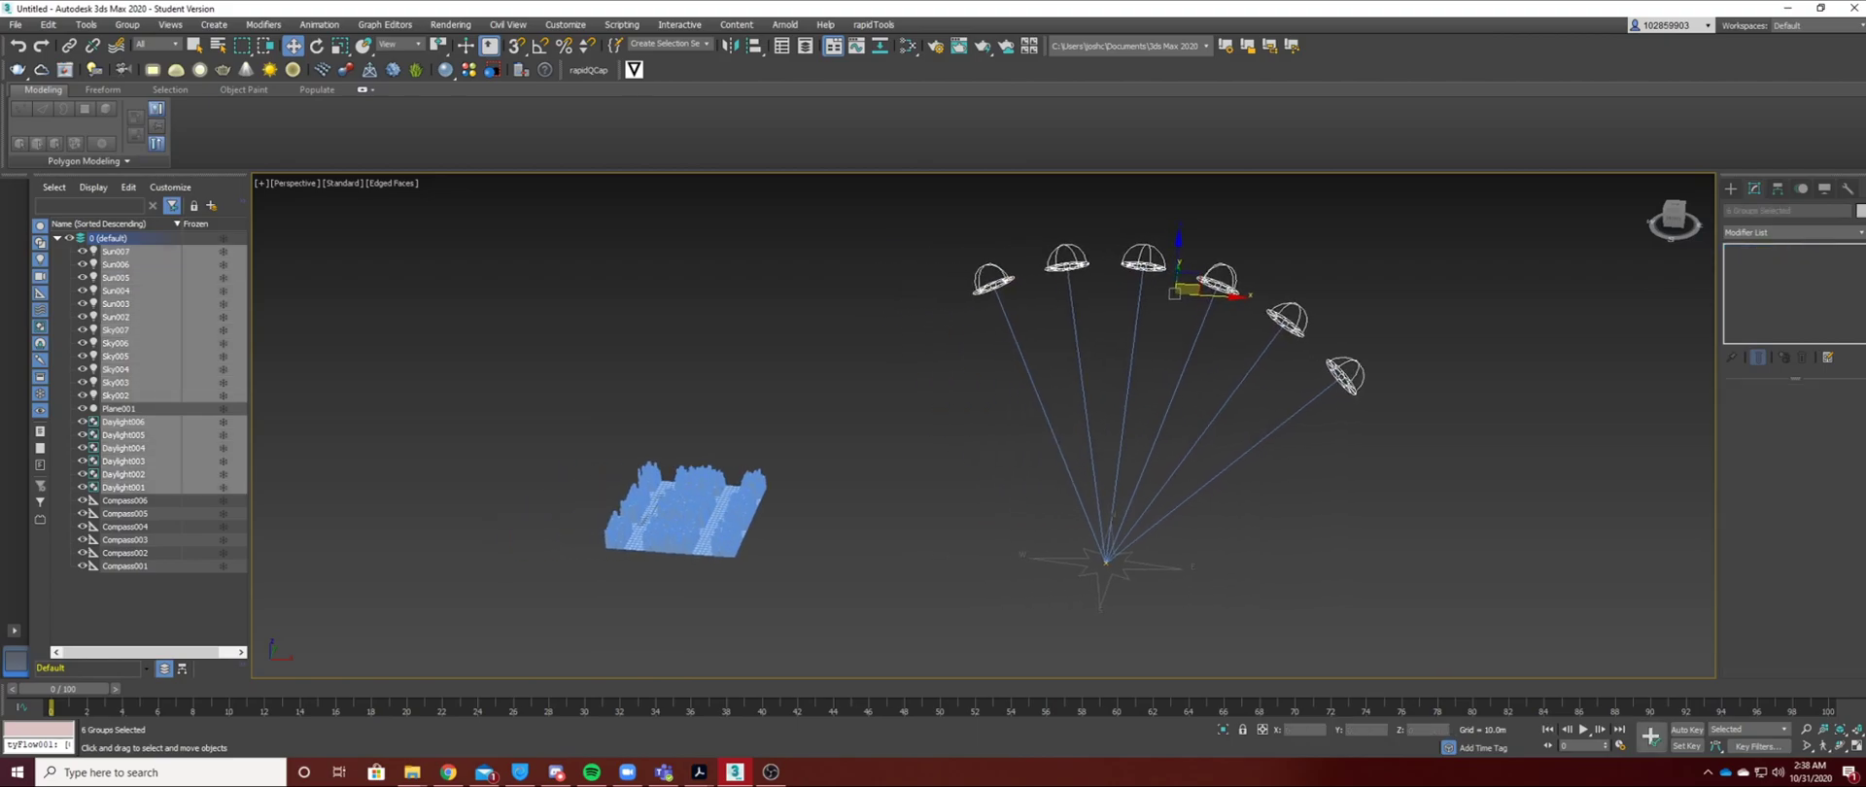
{"action": "left_click", "coordinate": [904, 389]}
Switch the Perspective viewport from standard shading to live interactive rendering of the city model.
{"action": "middle_click_drag", "start_coordinate": [904, 388], "coordinate": [1029, 359]}
{"action": "scroll", "coordinate": [1021, 389], "scroll_direction": "up", "scroll_amount": 3}
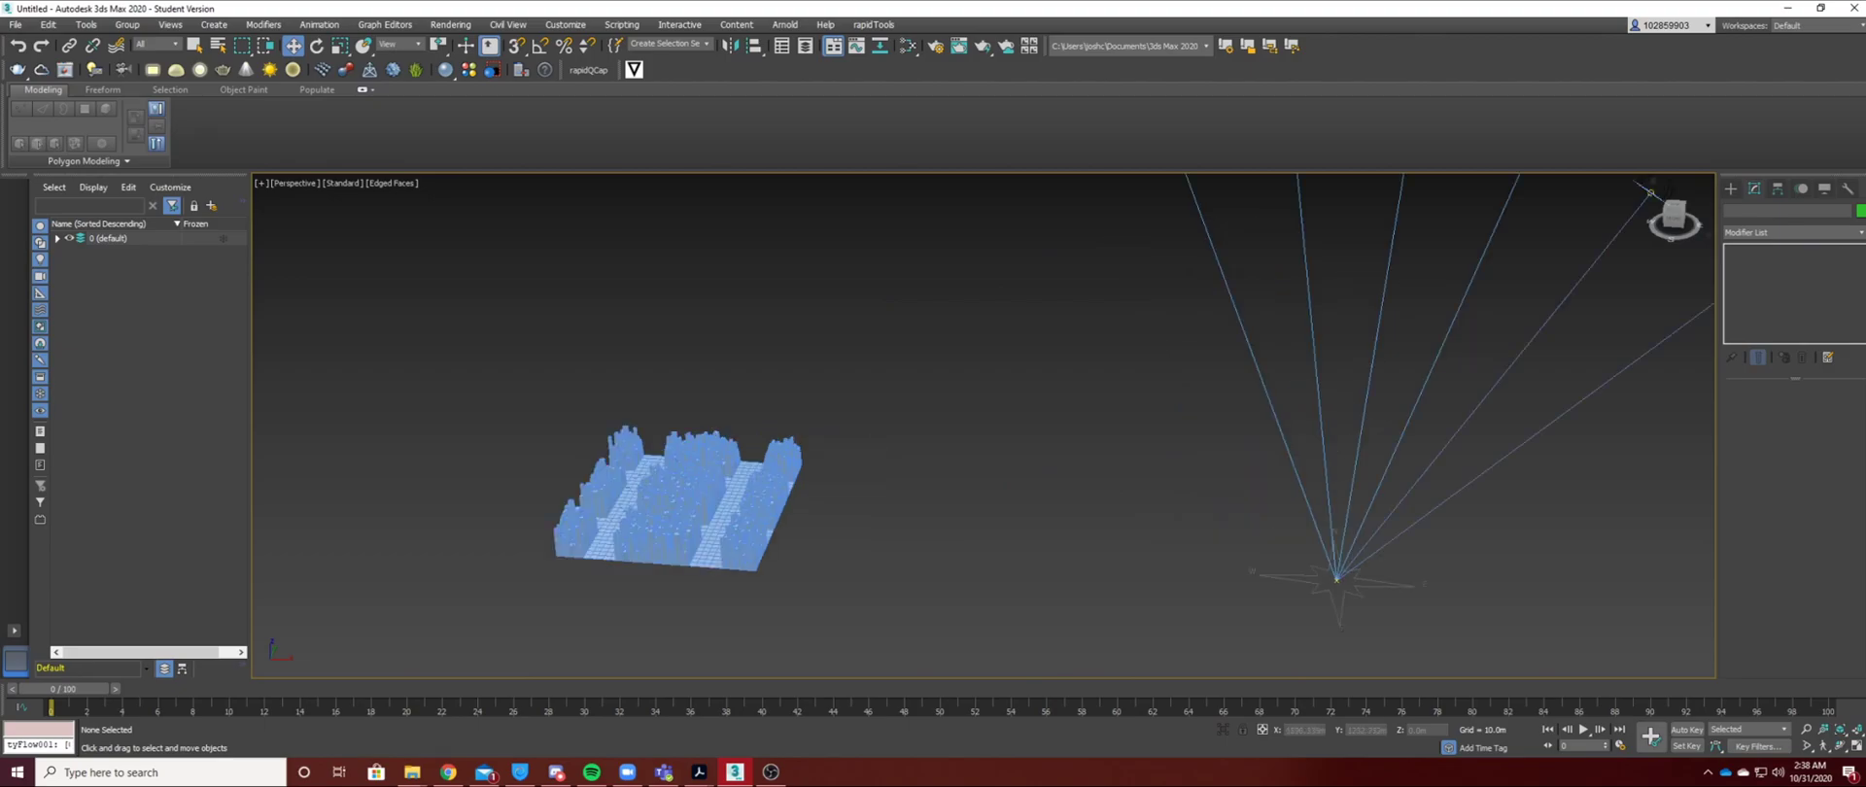
{"action": "middle_click_drag", "start_coordinate": [904, 408], "coordinate": [981, 411]}
{"action": "left_click", "coordinate": [396, 185]}
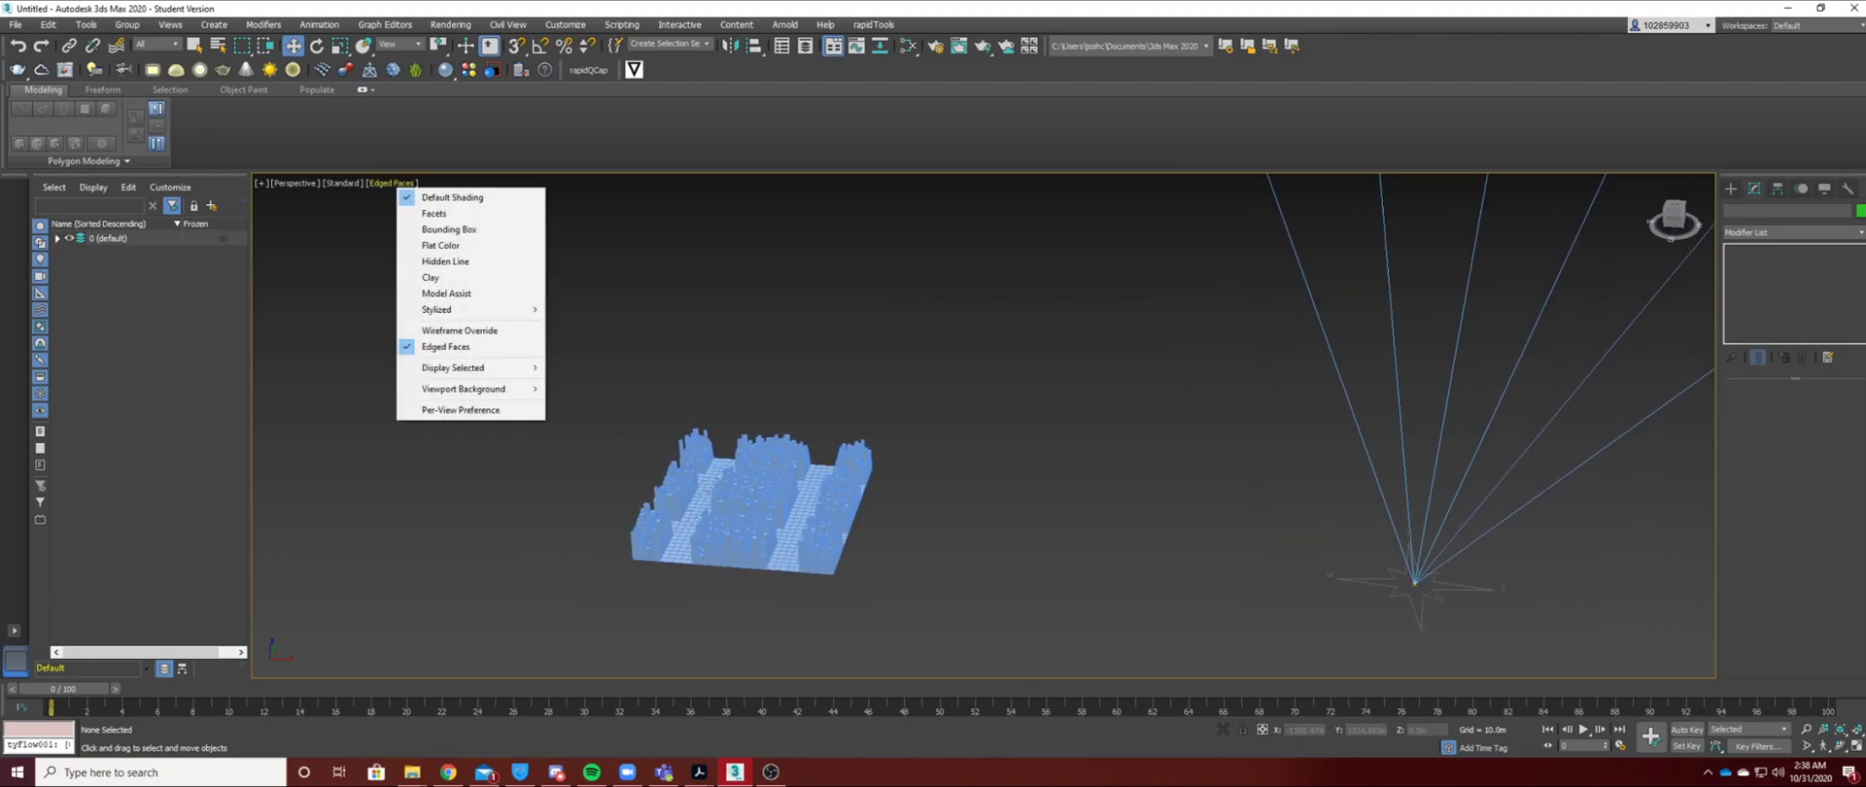
{"action": "left_click", "coordinate": [284, 185]}
{"action": "left_click", "coordinate": [338, 185]}
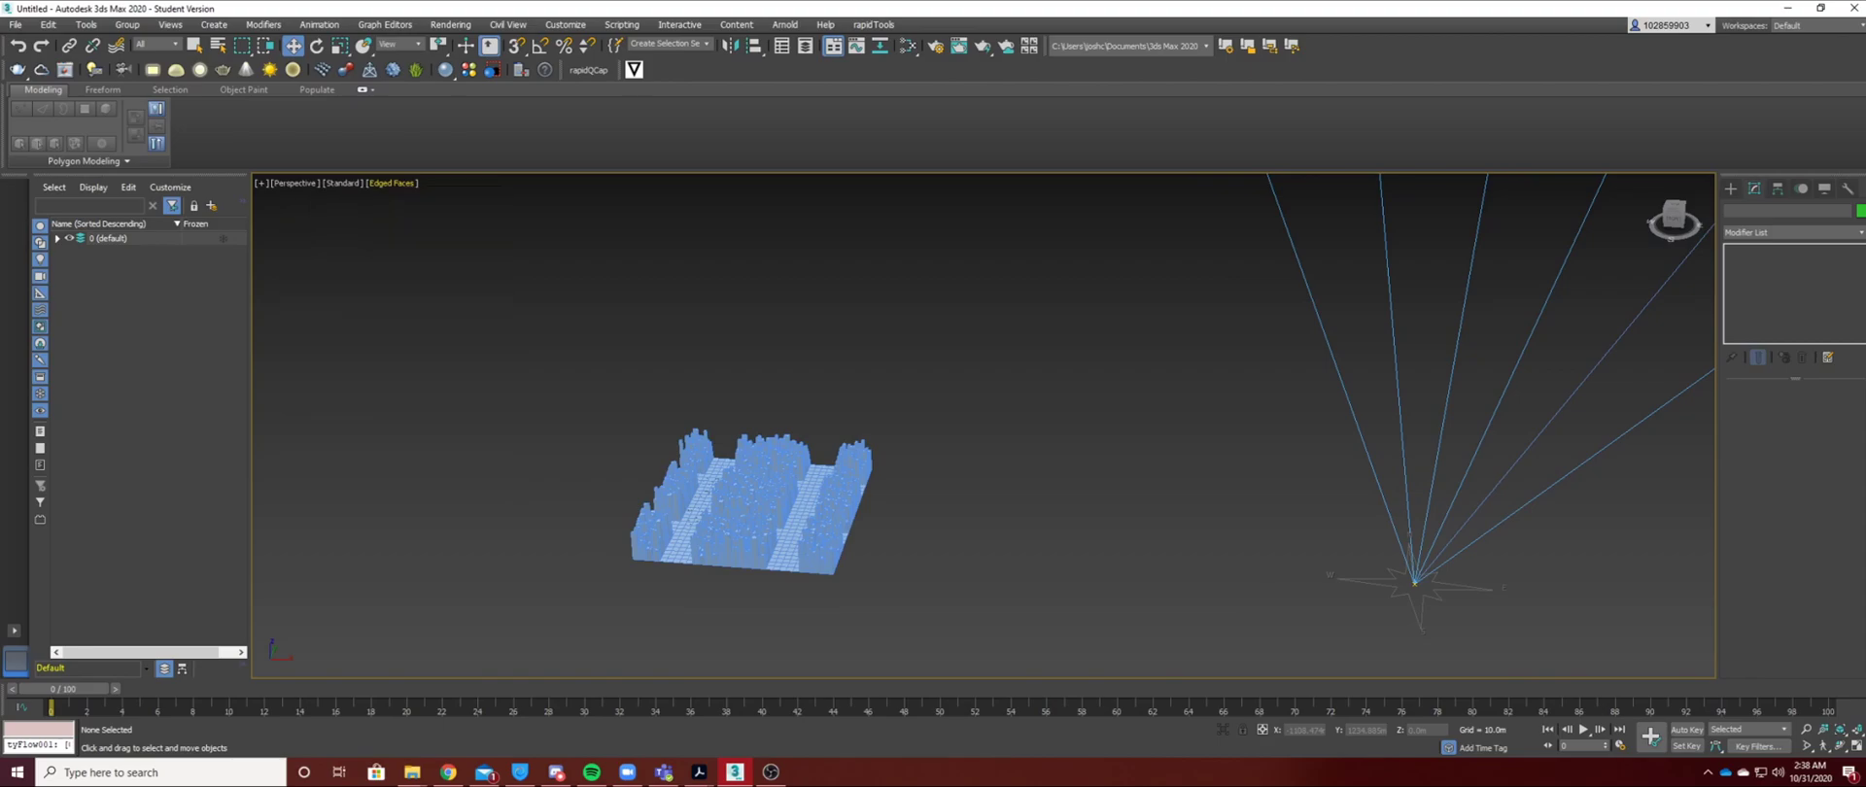
{"action": "left_click", "coordinate": [401, 214]}
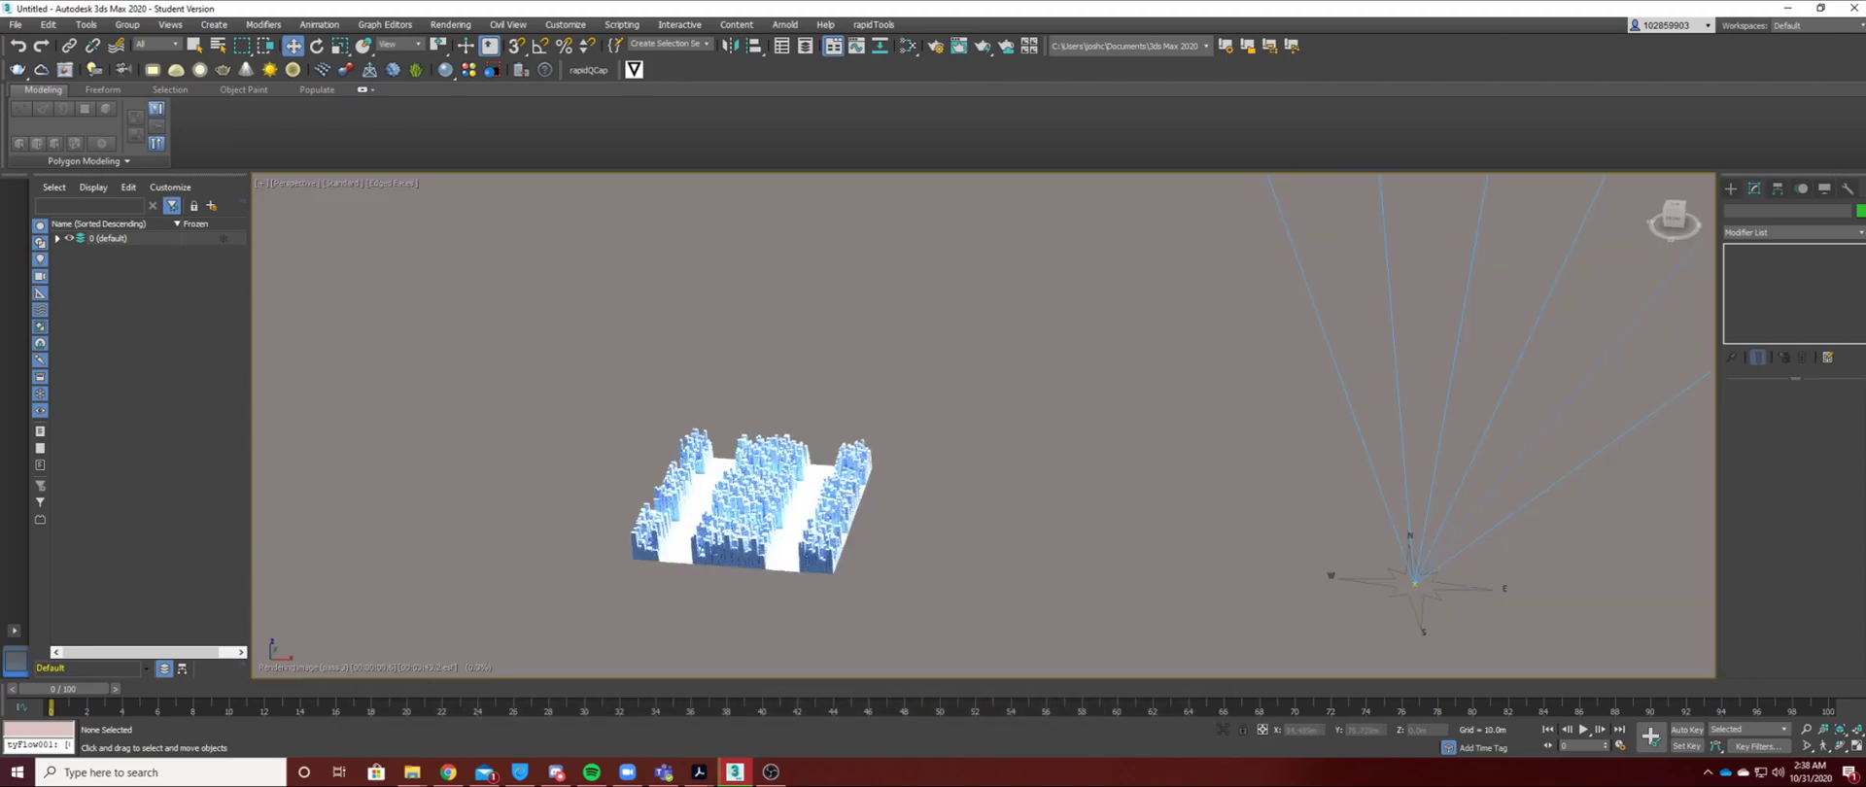
Examine the live-rendered city model's brightness and shading from several angles, including the surrounding scene.
{"action": "middle_click_drag", "start_coordinate": [788, 506], "coordinate": [940, 523]}
{"action": "scroll", "coordinate": [940, 523], "scroll_direction": "down", "scroll_amount": 2}
{"action": "scroll", "coordinate": [940, 523], "scroll_direction": "up", "scroll_amount": 5}
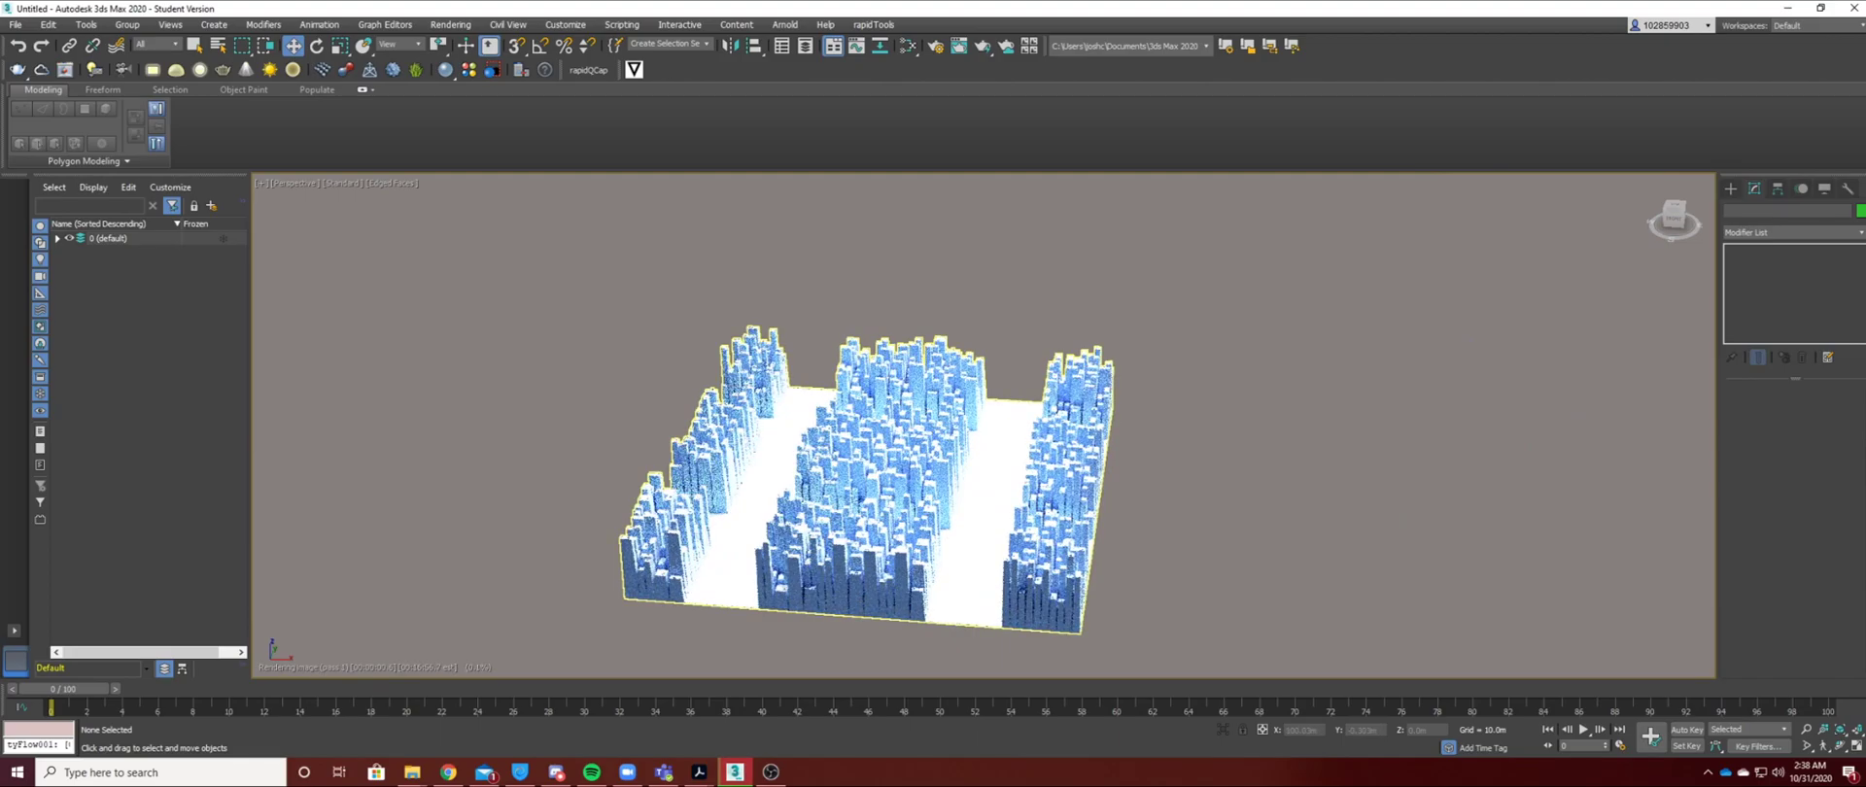
{"action": "middle_click_drag", "start_coordinate": [940, 523], "coordinate": [1060, 540], "text": "alt"}
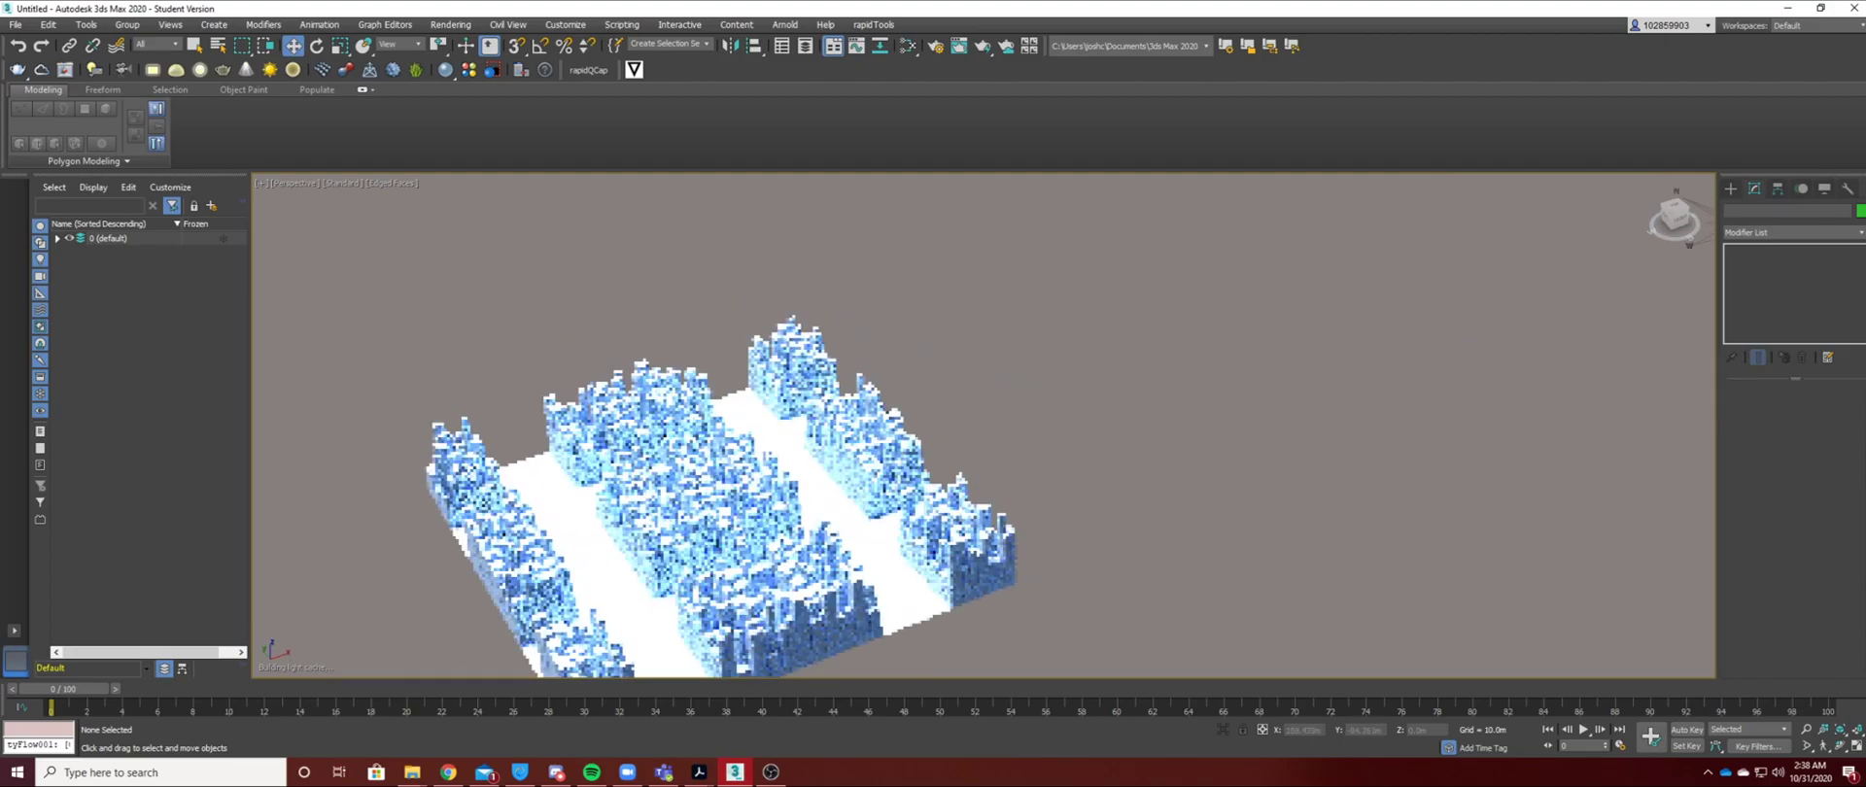
{"action": "middle_click_drag", "start_coordinate": [827, 546], "coordinate": [1009, 475]}
{"action": "scroll", "coordinate": [967, 532], "scroll_direction": "down", "scroll_amount": 8}
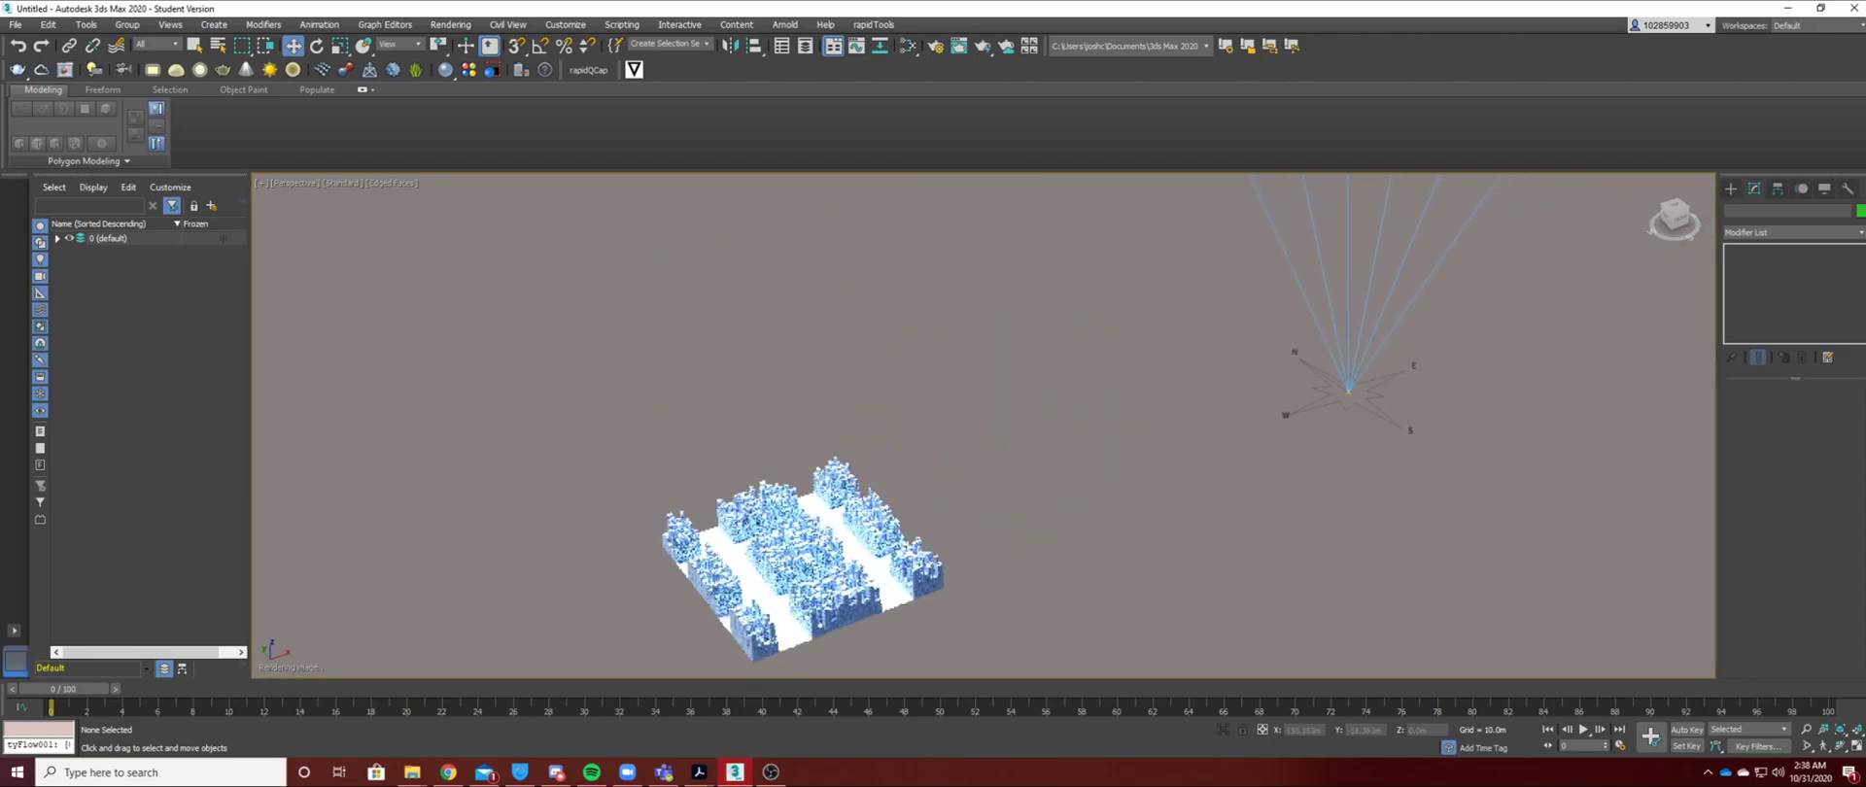
{"action": "middle_click_drag", "start_coordinate": [1059, 462], "coordinate": [950, 532]}
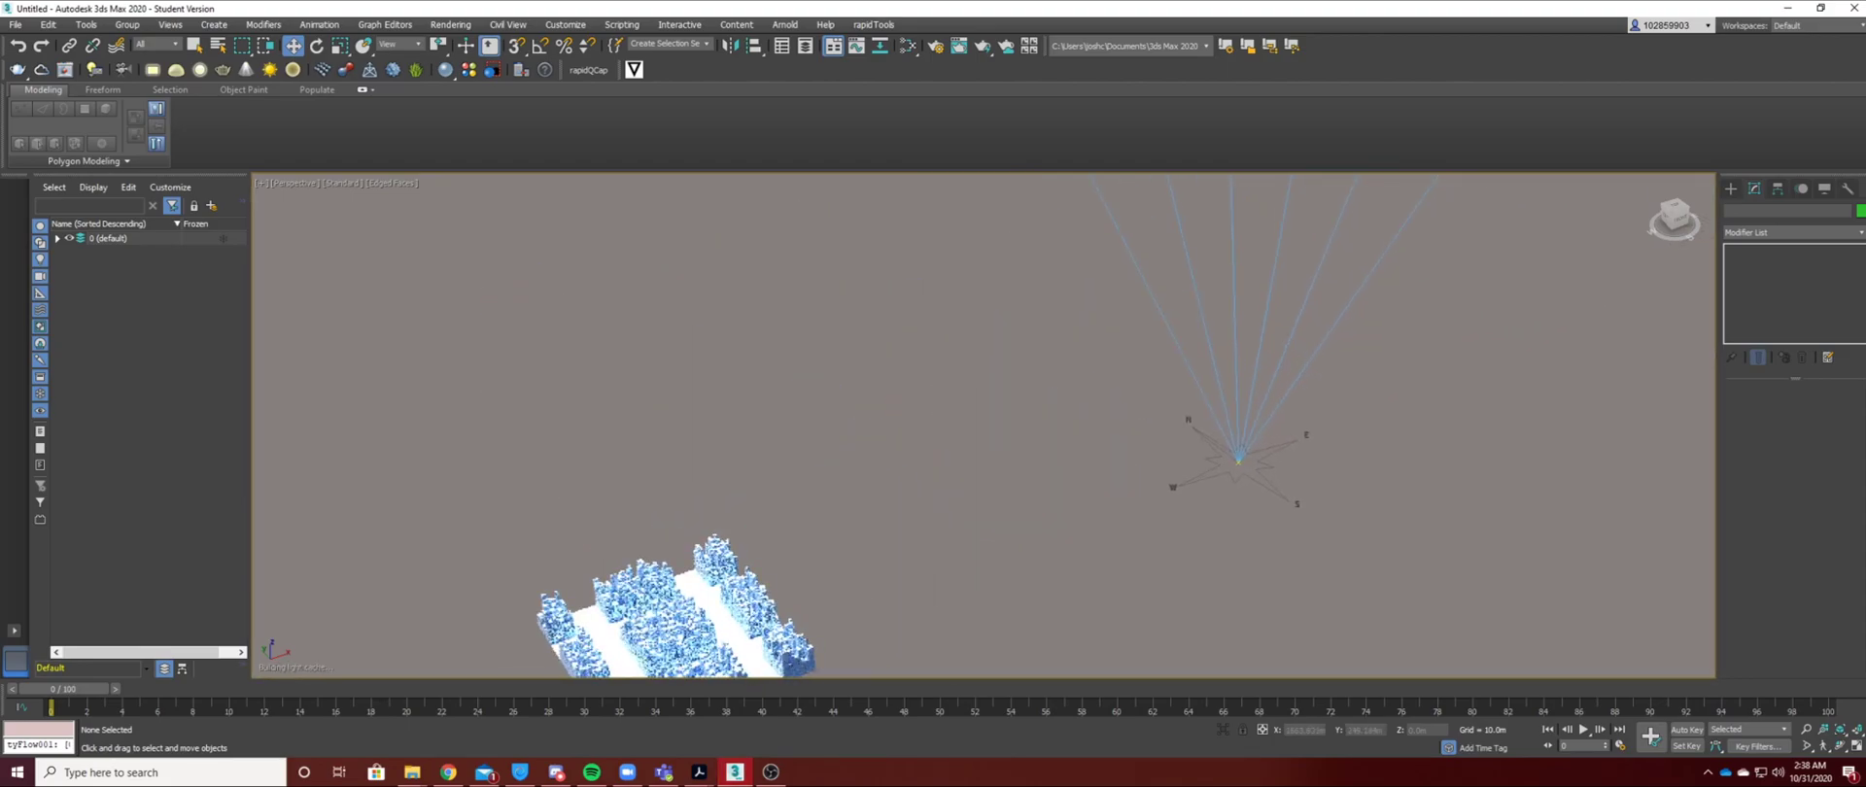
{"action": "scroll", "coordinate": [1181, 383], "scroll_direction": "down", "scroll_amount": 6}
Set the sun intensity multiplier of Daylight001 to 0.5.
{"action": "middle_click_drag", "start_coordinate": [1181, 383], "coordinate": [1133, 421]}
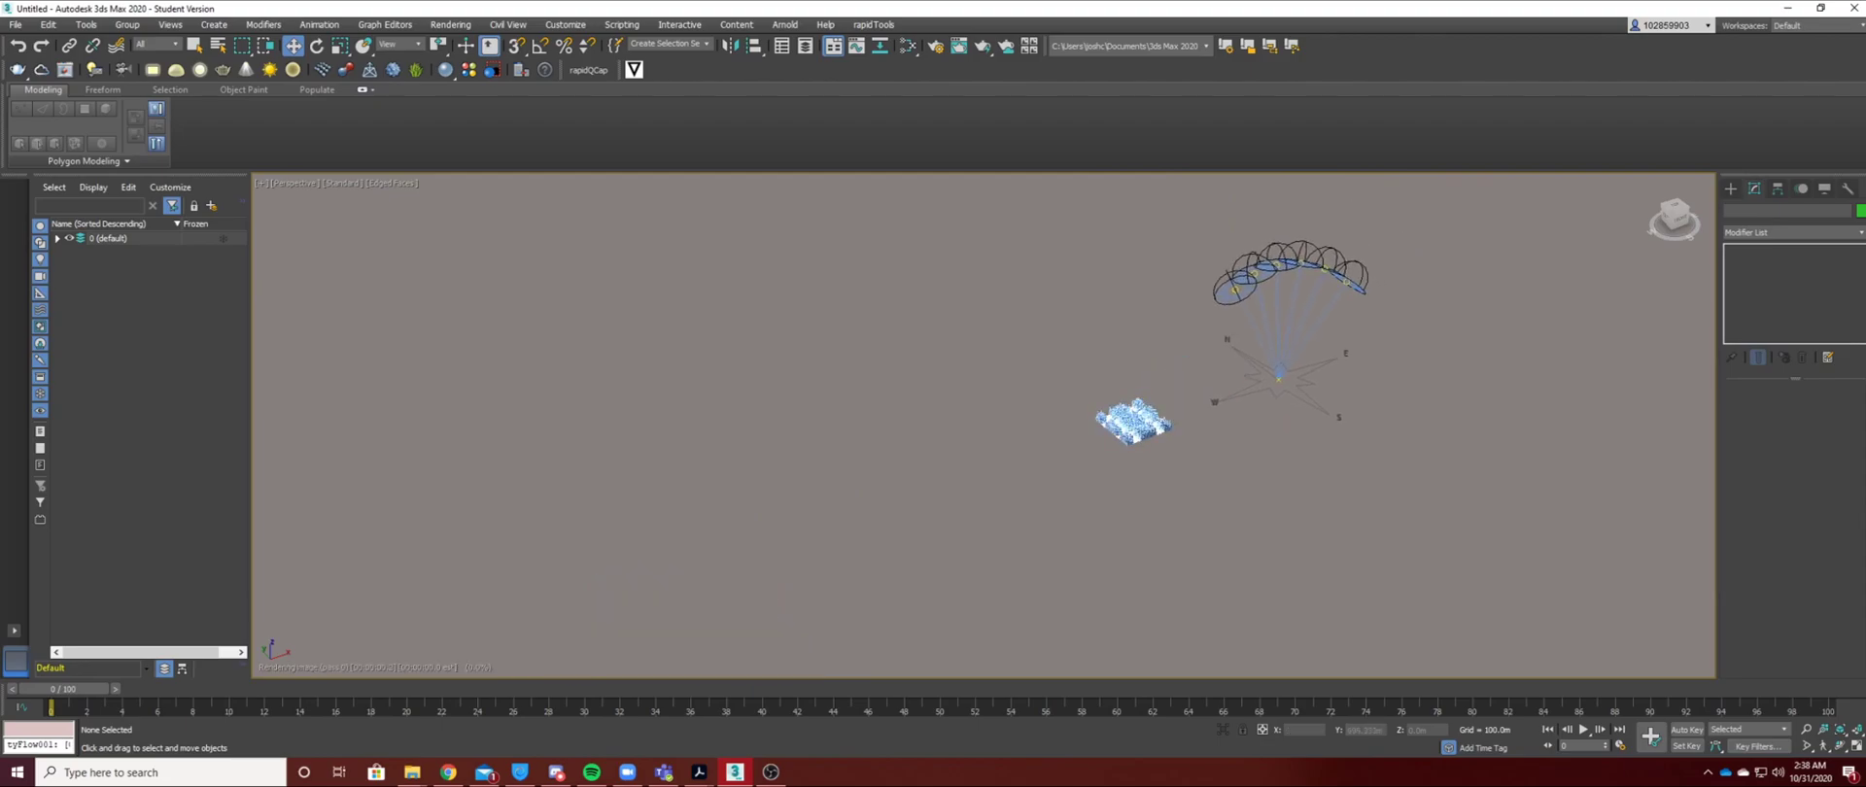
{"action": "left_click", "coordinate": [1348, 281]}
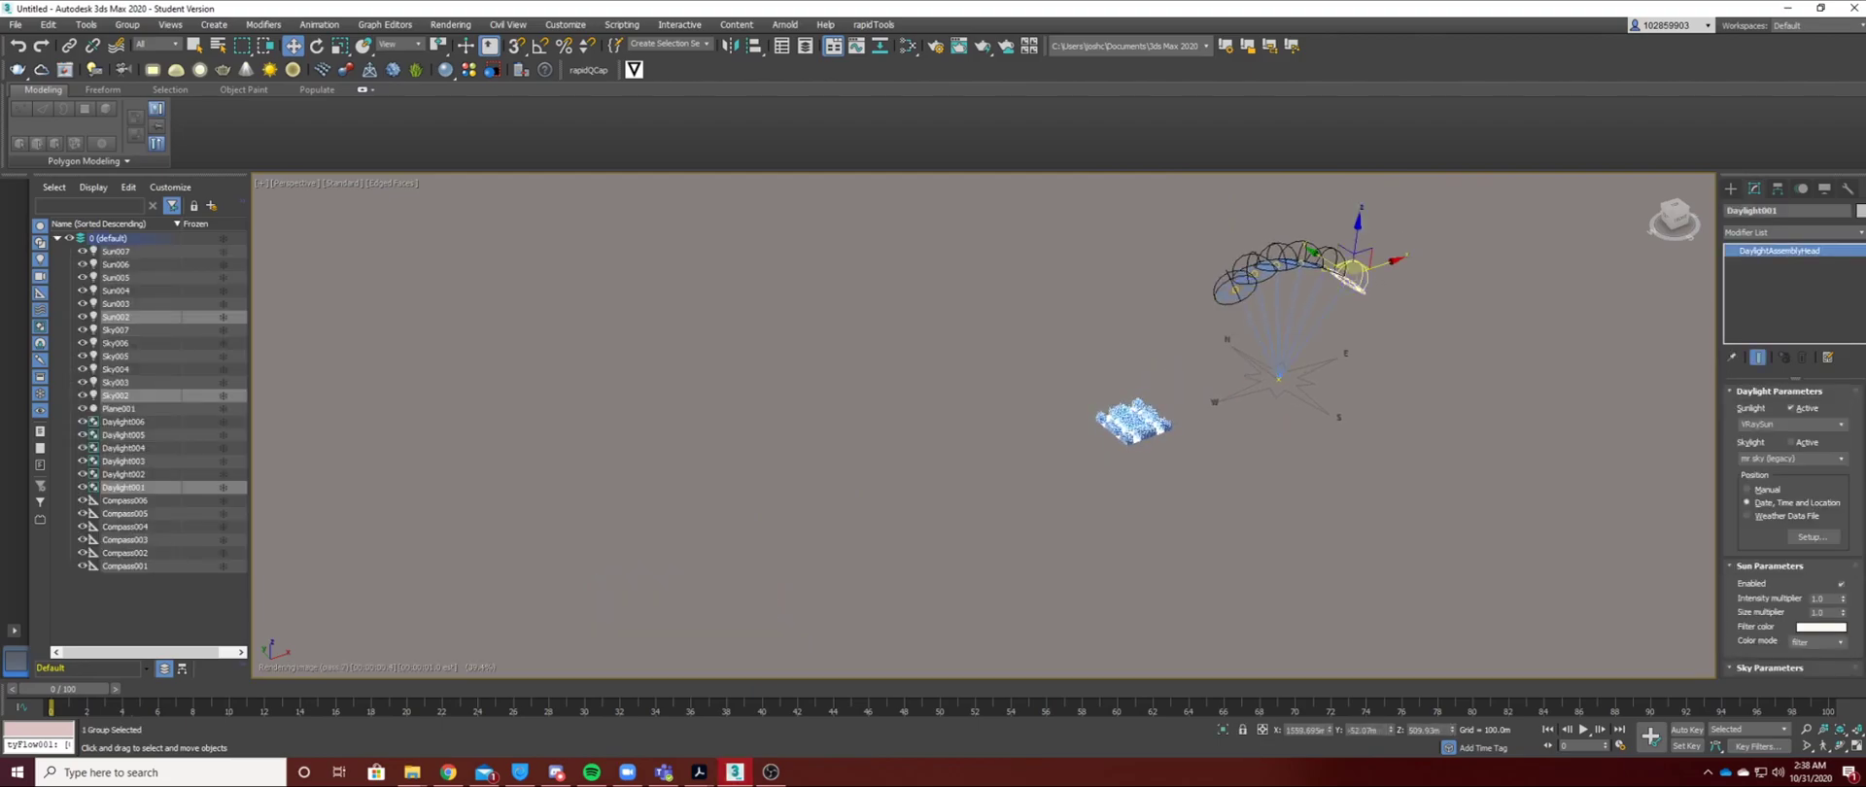
{"action": "double_click", "coordinate": [1821, 599]}
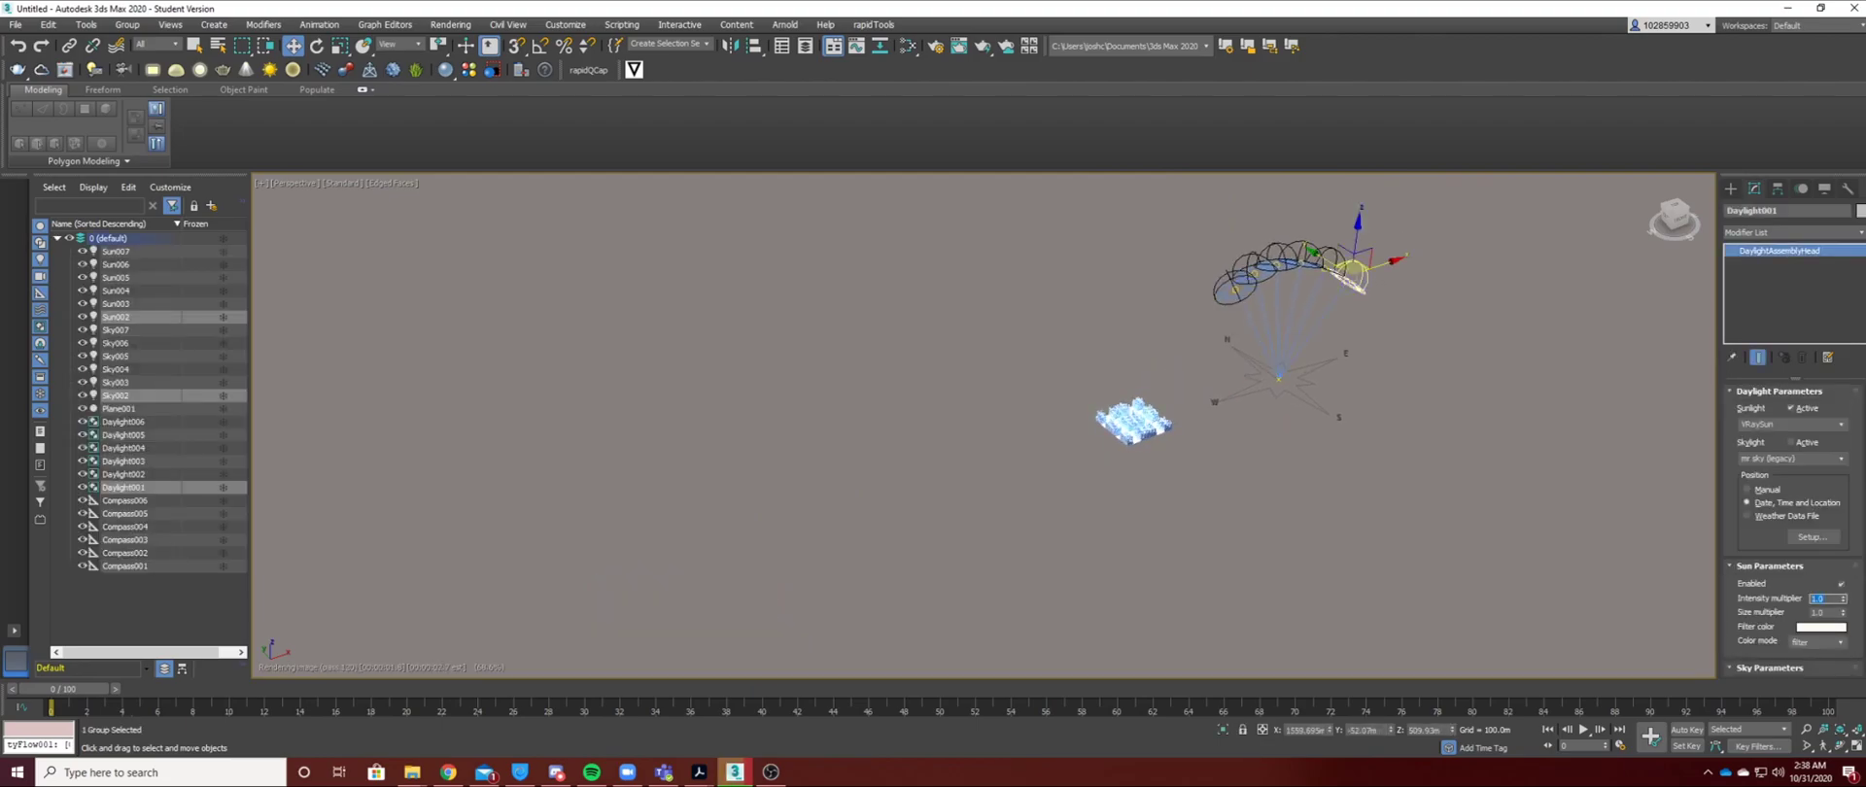
{"action": "type", "text": "0.5"}
{"action": "key", "text": "Return"}
Set the sun intensity multipliers of Daylight003 and Daylight002 to 0.5, matching Daylight001.
{"action": "left_click_drag", "start_coordinate": [1415, 292], "coordinate": [1216, 244]}
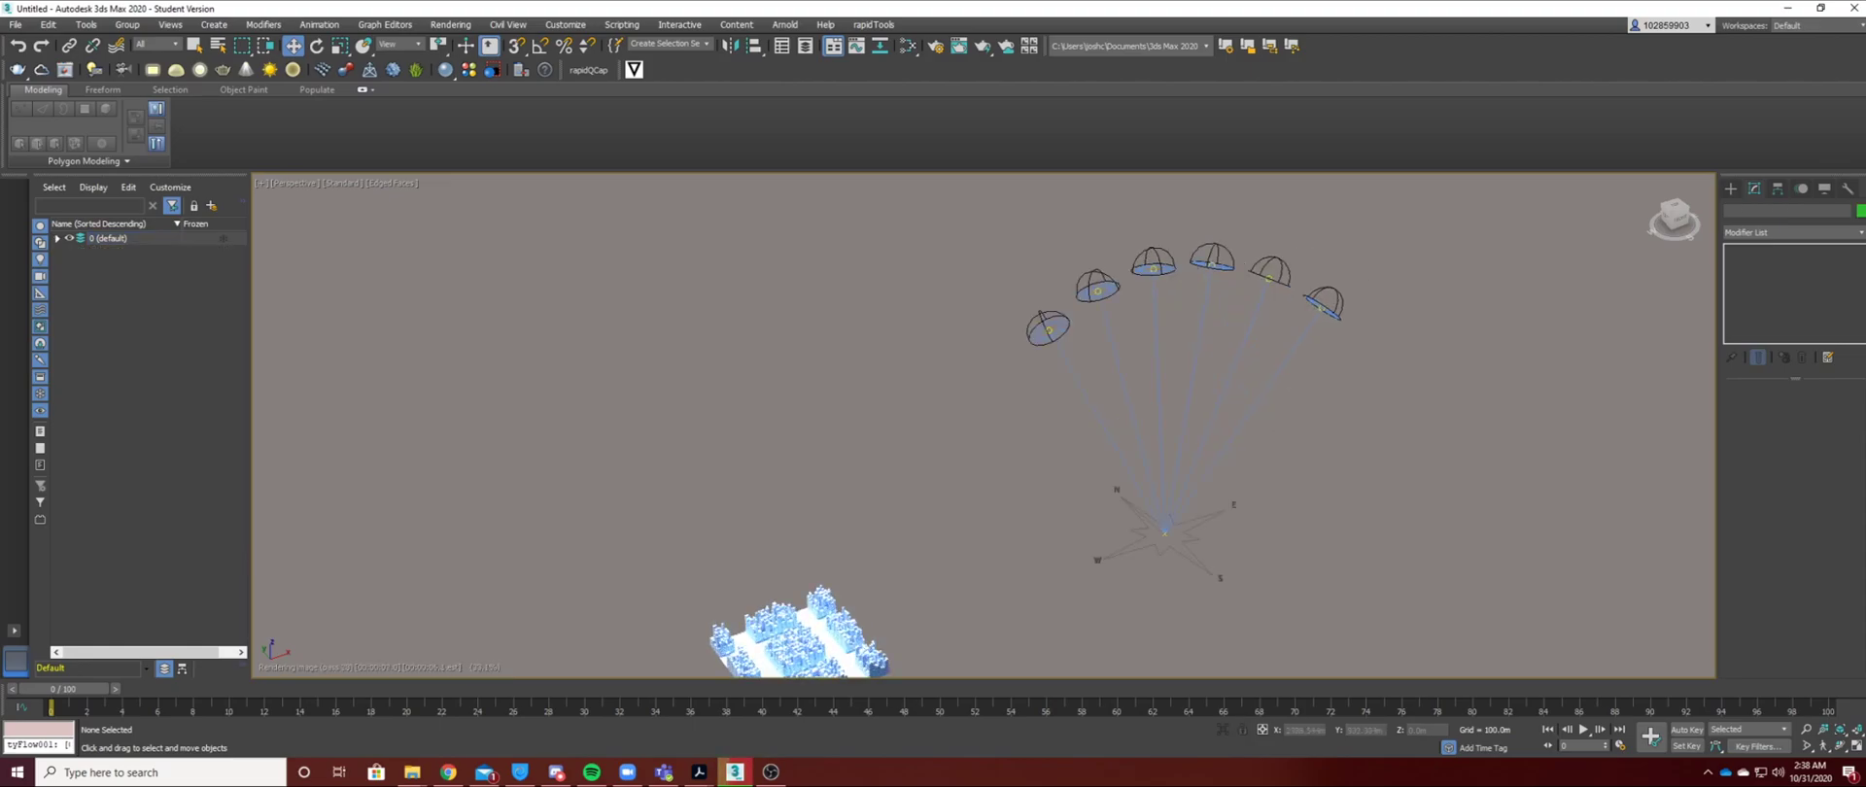
{"action": "left_click", "coordinate": [1269, 279]}
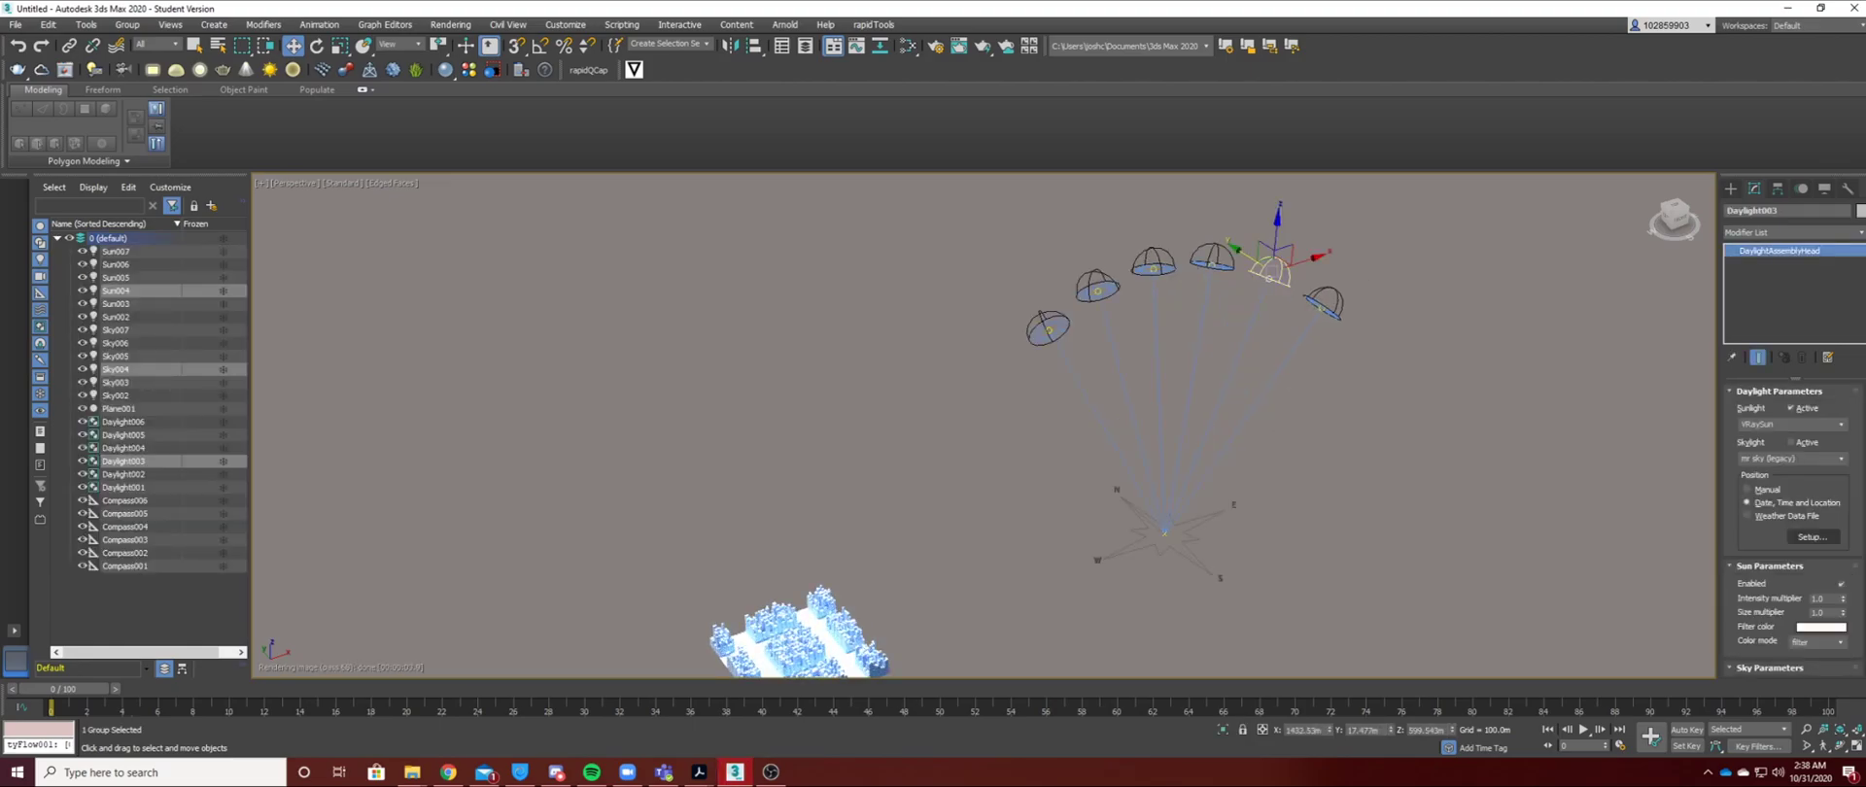
{"action": "double_click", "coordinate": [1819, 599]}
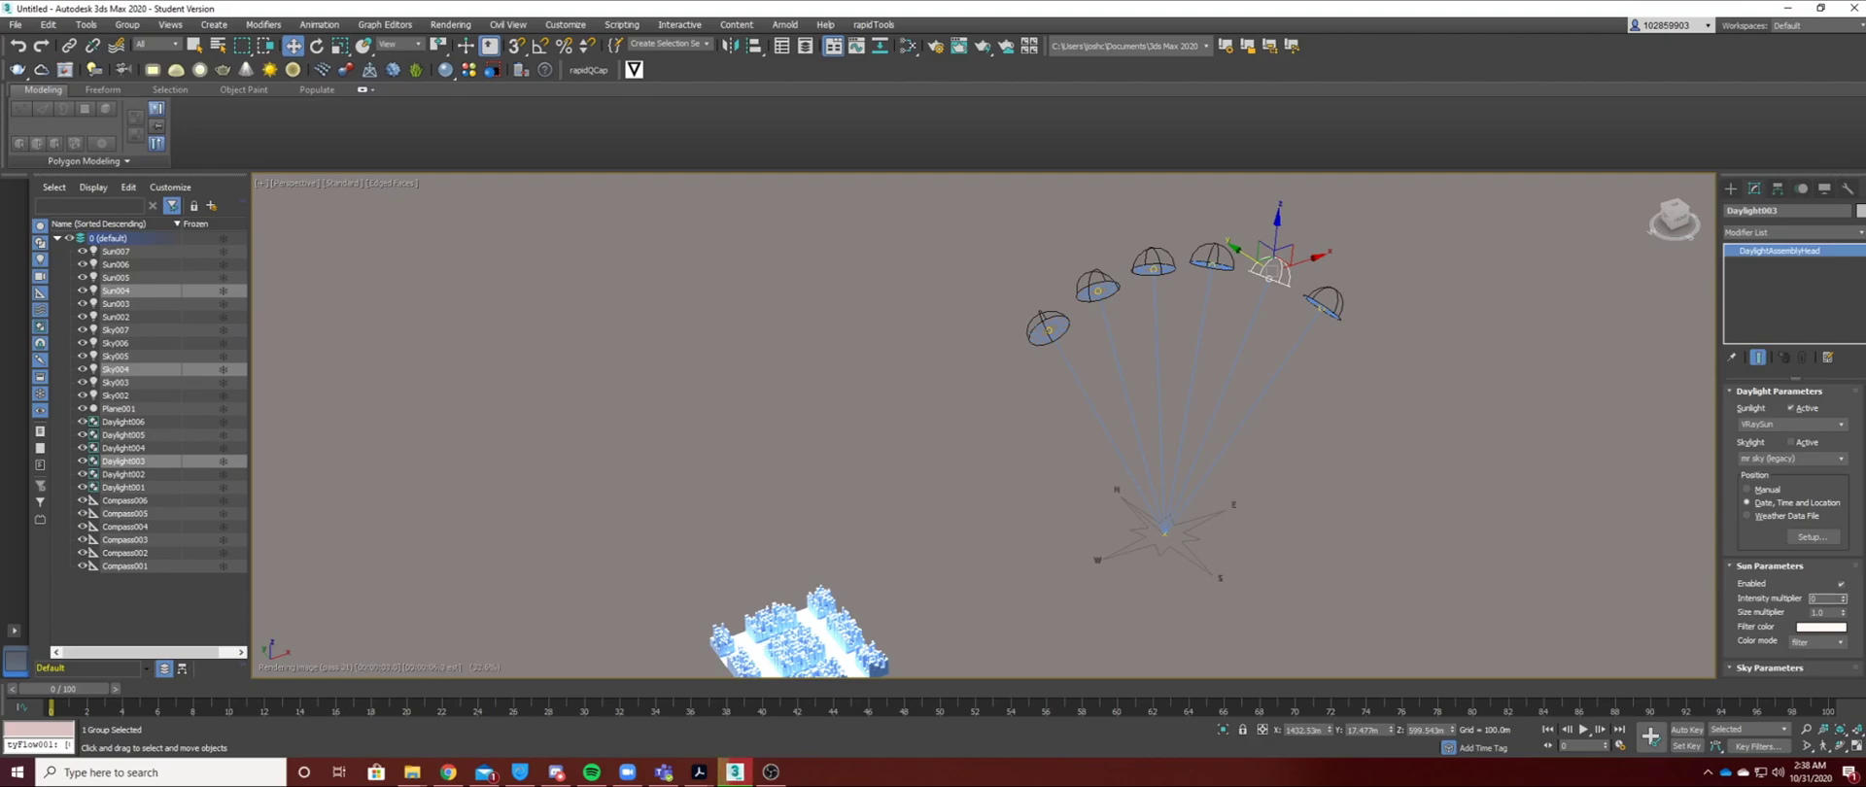
{"action": "key", "text": "Return"}
{"action": "left_click", "coordinate": [1448, 359]}
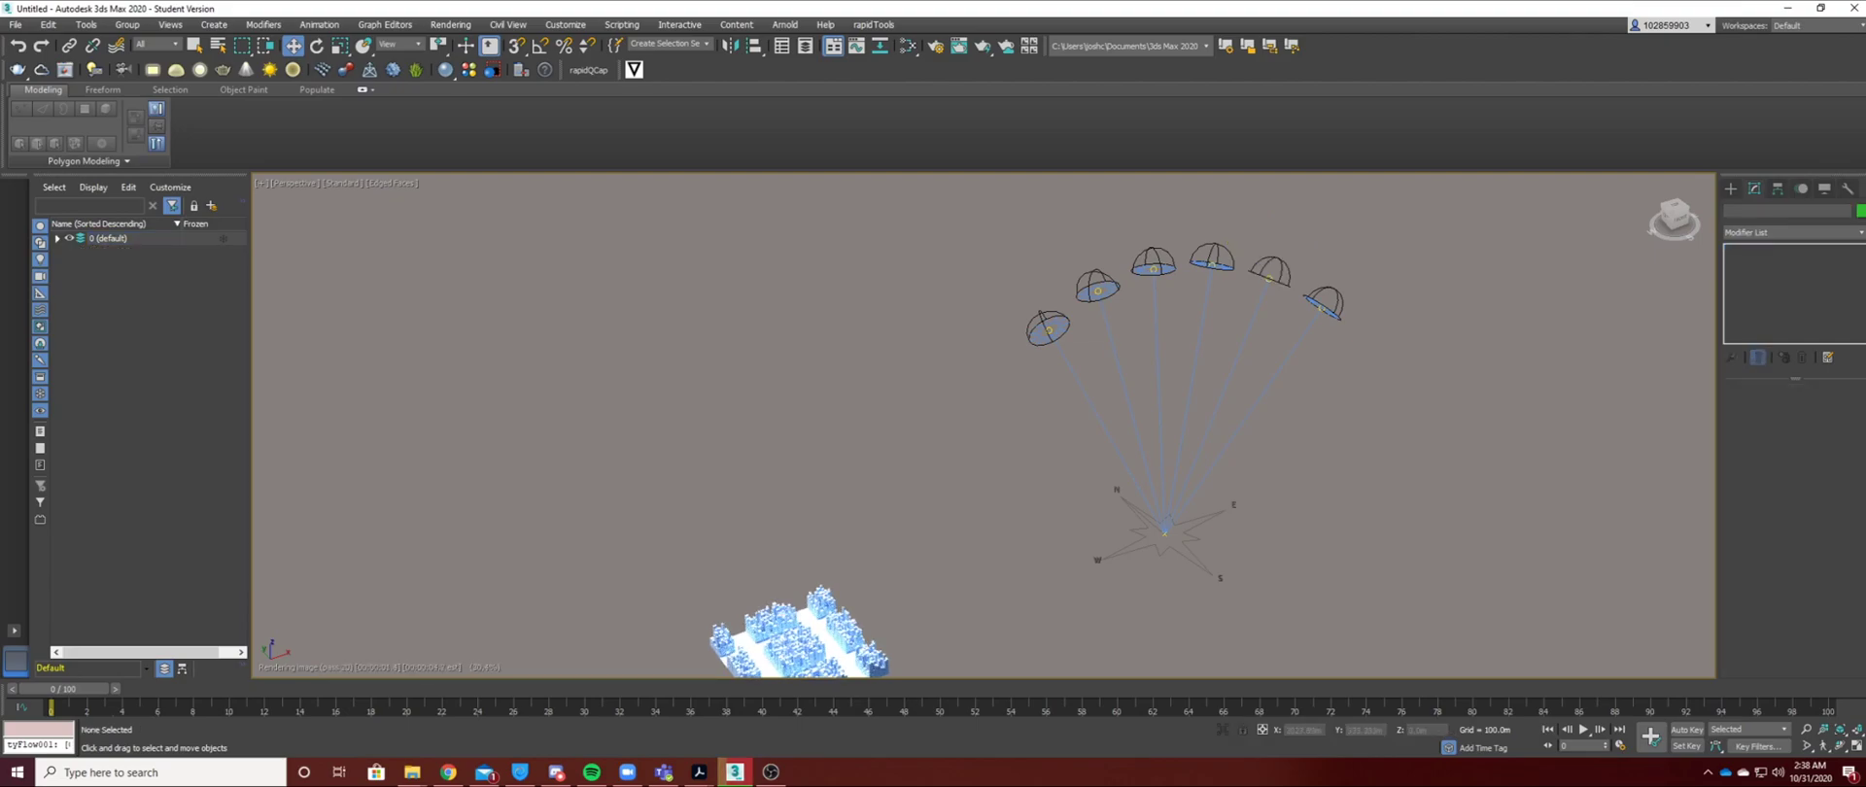
{"action": "left_click", "coordinate": [1322, 308]}
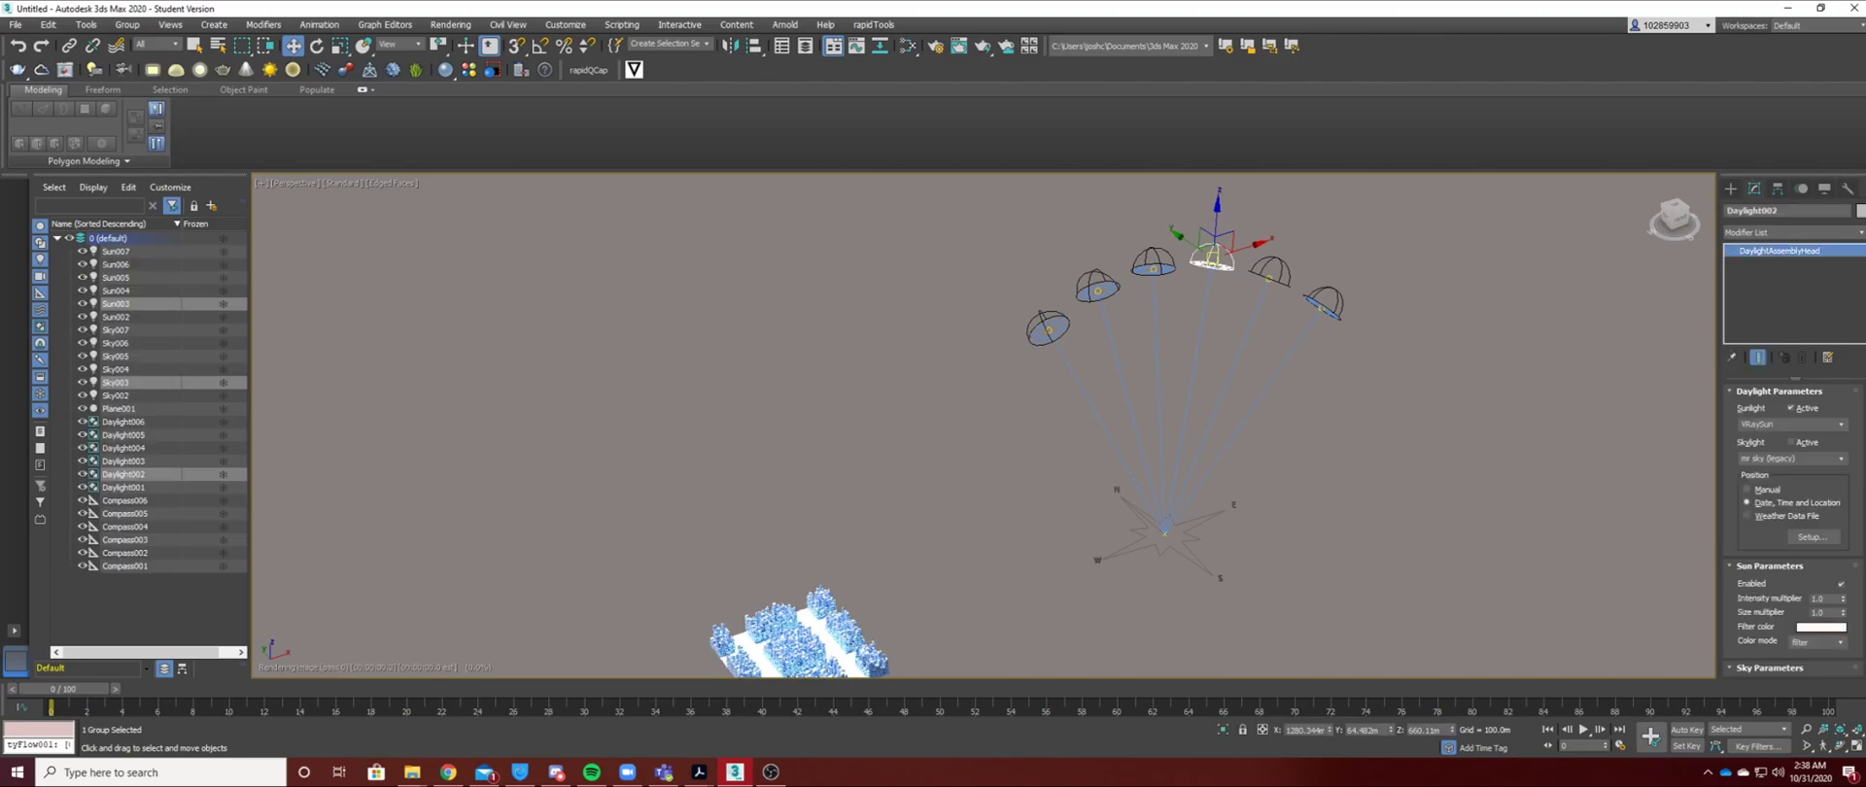
{"action": "double_click", "coordinate": [1819, 599]}
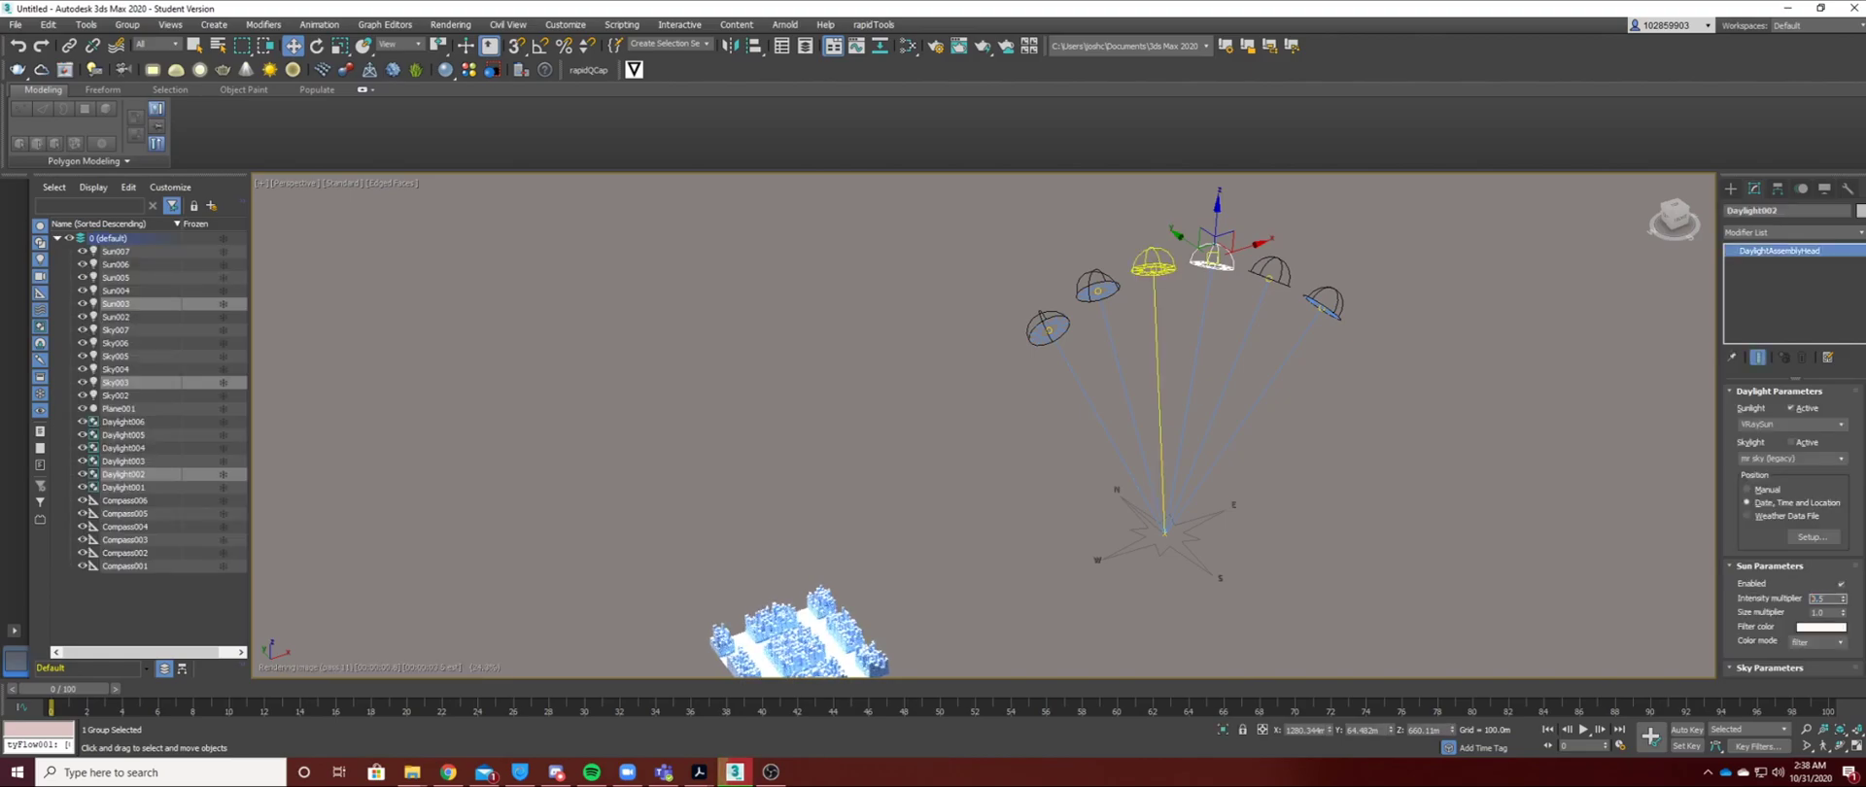
Set the sun intensity multiplier of Daylight004 to 0.5 and clear the selection.
{"action": "left_click", "coordinate": [1154, 262]}
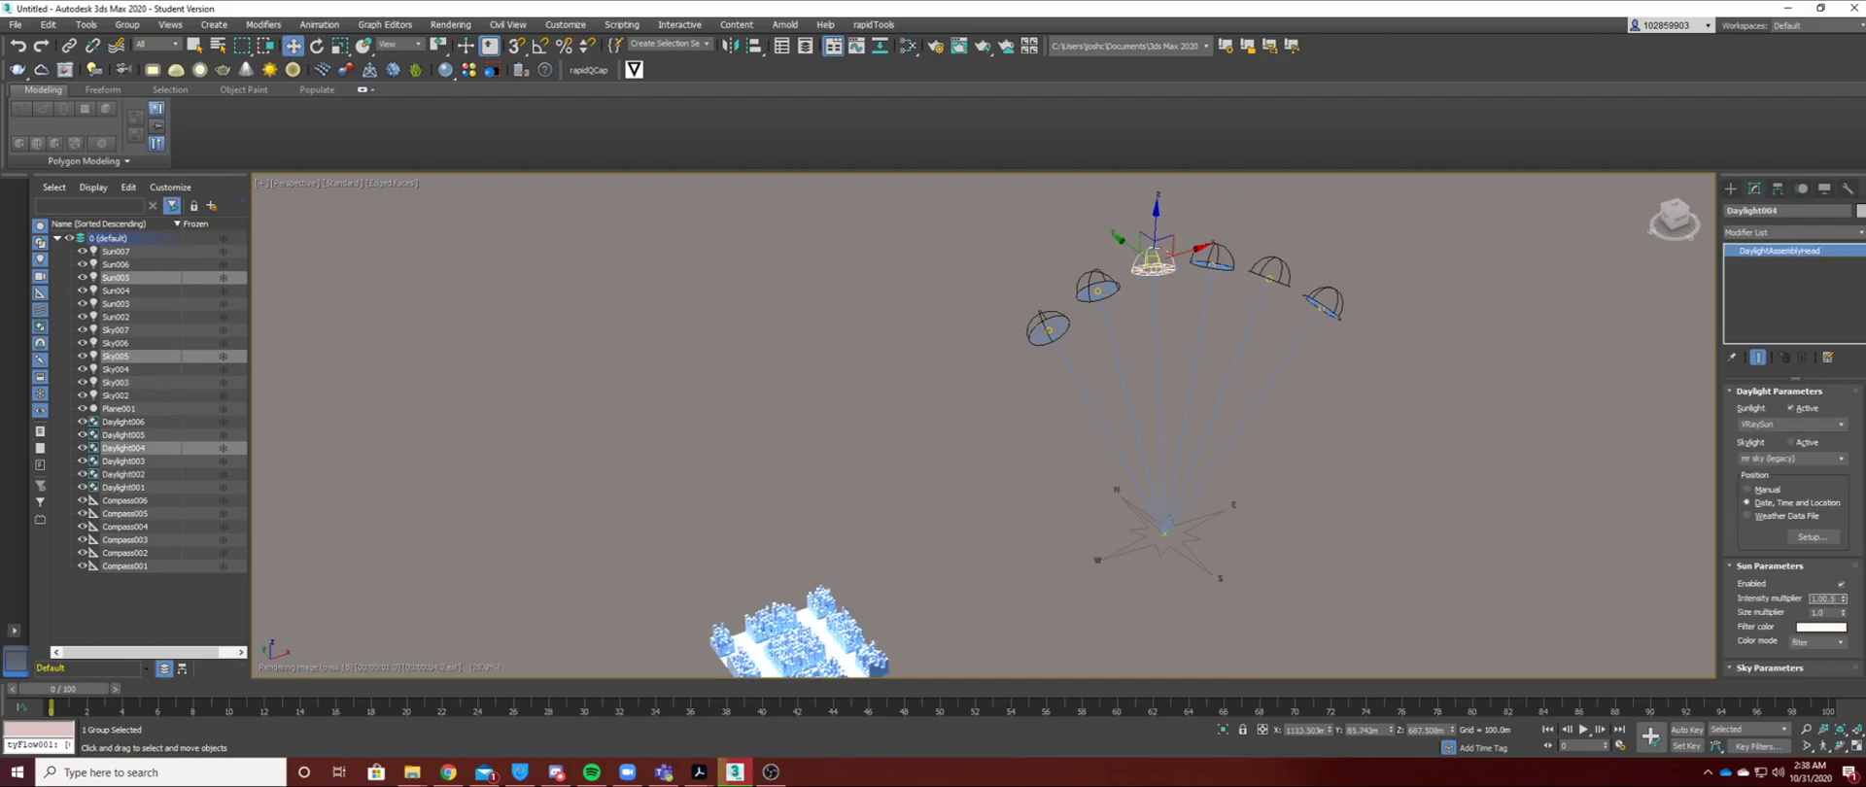
{"action": "key", "text": "Return"}
{"action": "type", "text": "0.5"}
{"action": "key", "text": "Return"}
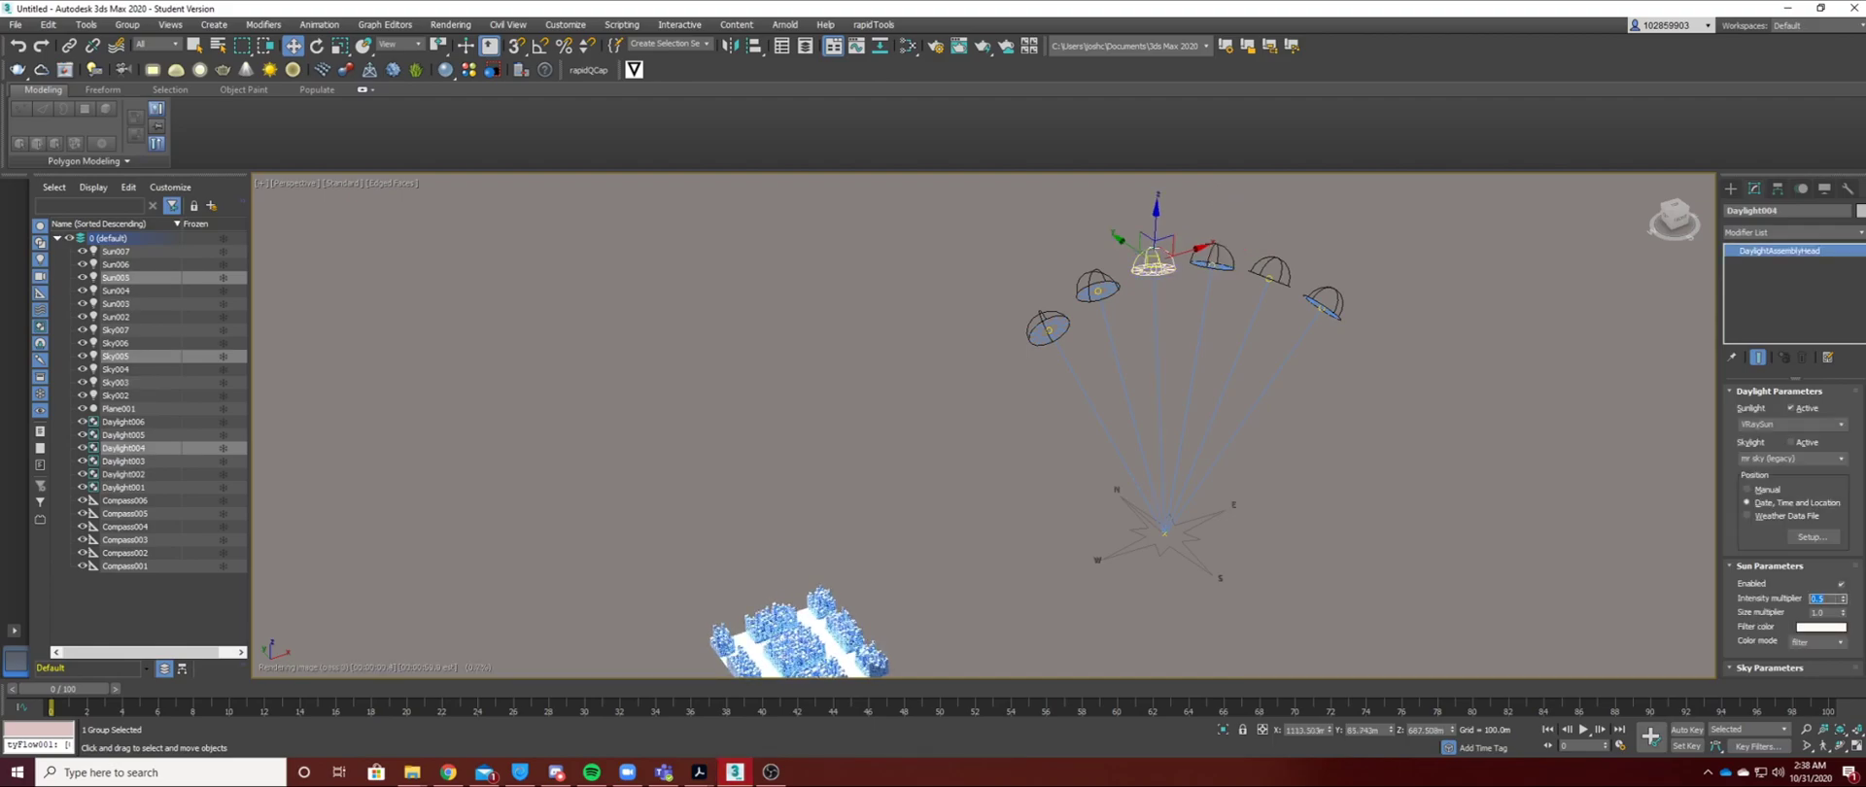
{"action": "left_click", "coordinate": [1439, 428]}
Set the sun intensity multipliers of Daylight005 and Daylight006 to 0.5.
{"action": "left_click", "coordinate": [1097, 289]}
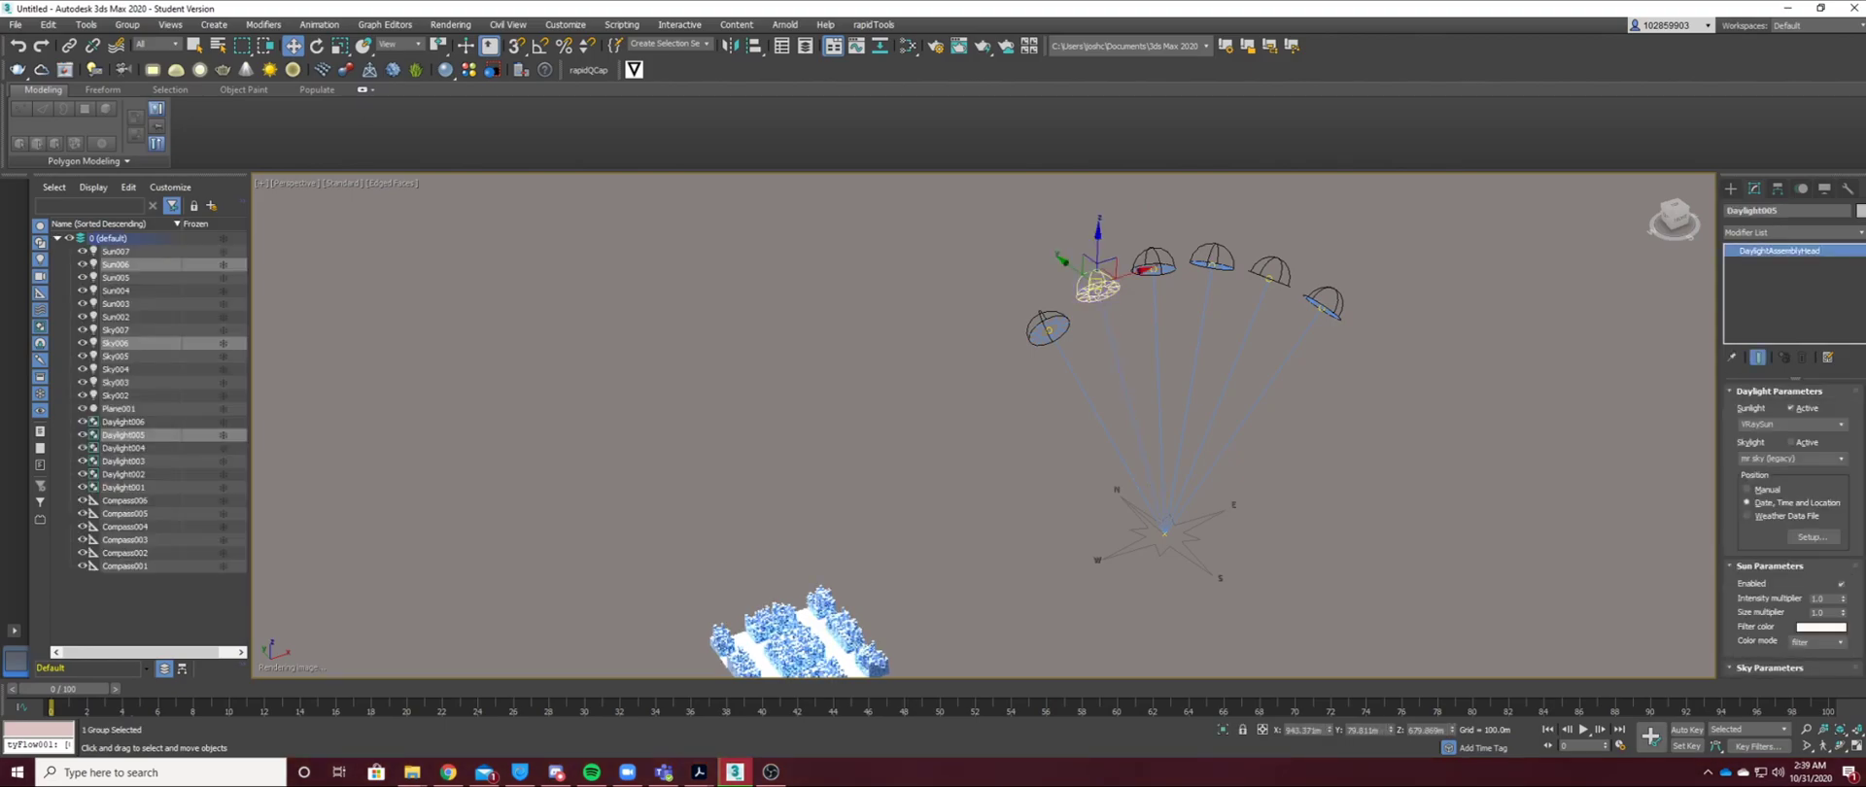
{"action": "type", "text": "0.5"}
{"action": "key", "text": "Return"}
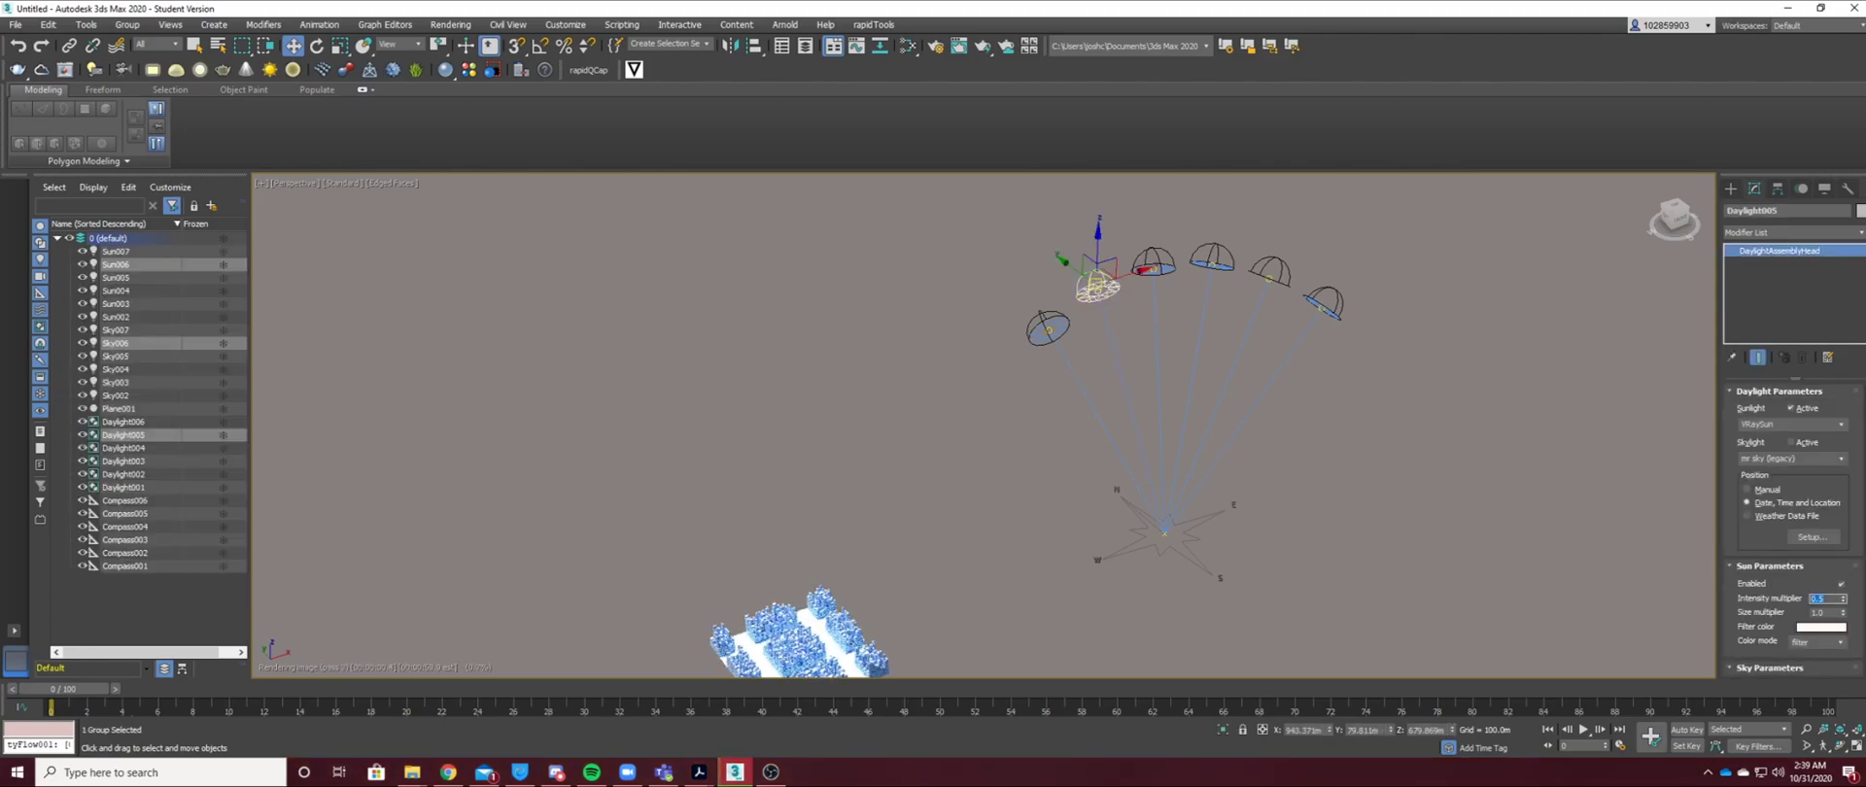
{"action": "left_click", "coordinate": [1048, 328]}
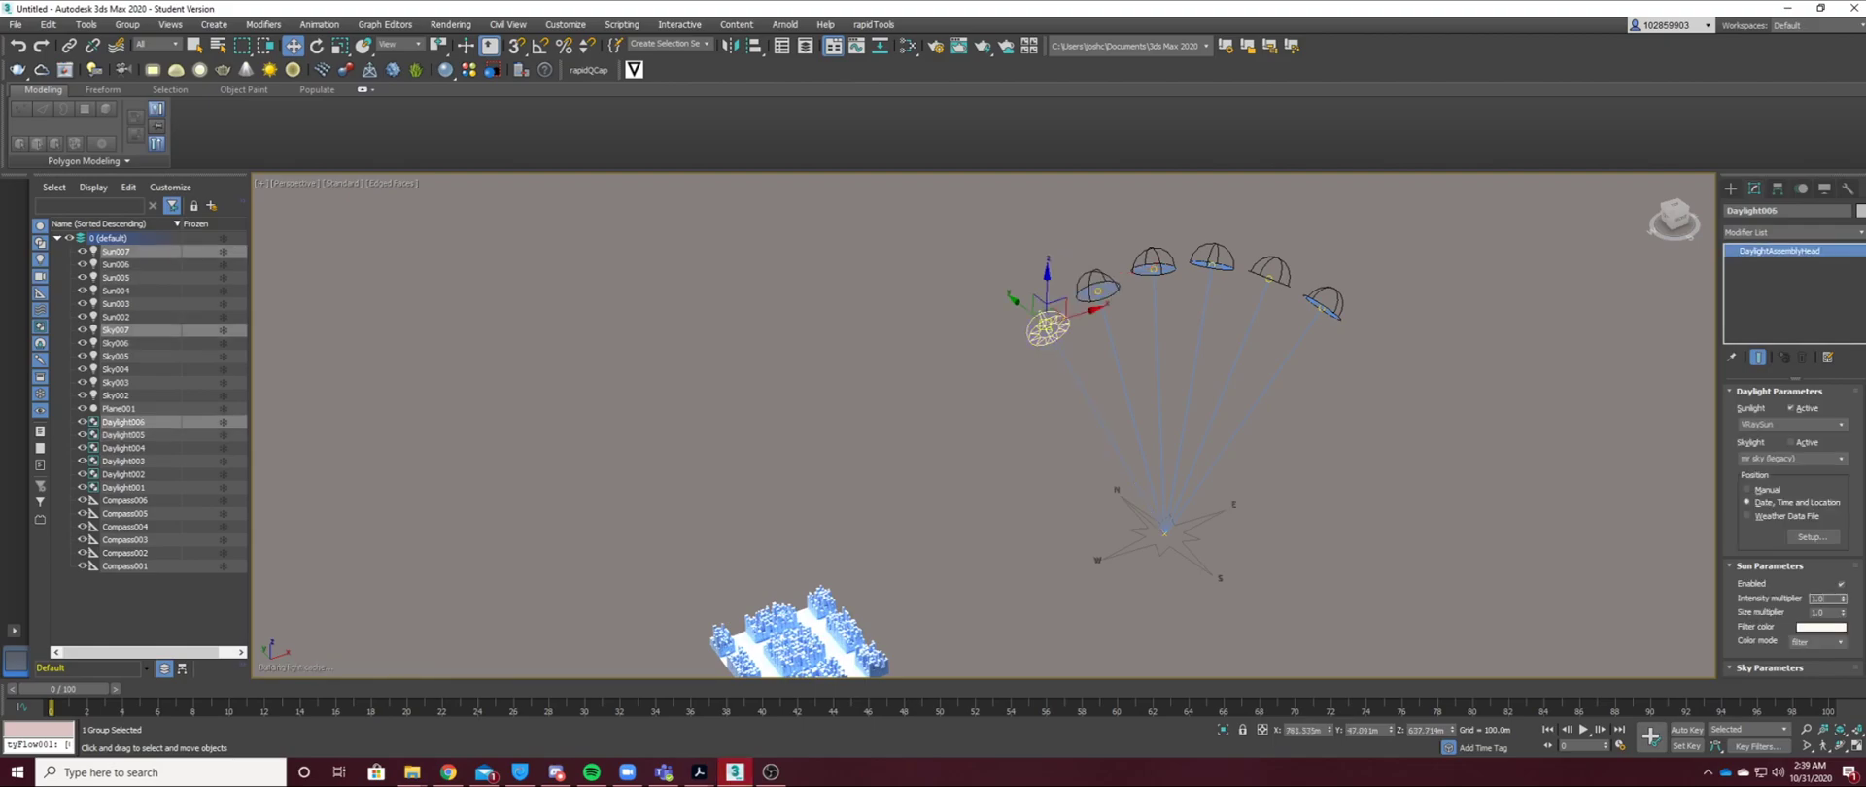
{"action": "type", "text": "0.5"}
{"action": "key", "text": "Return"}
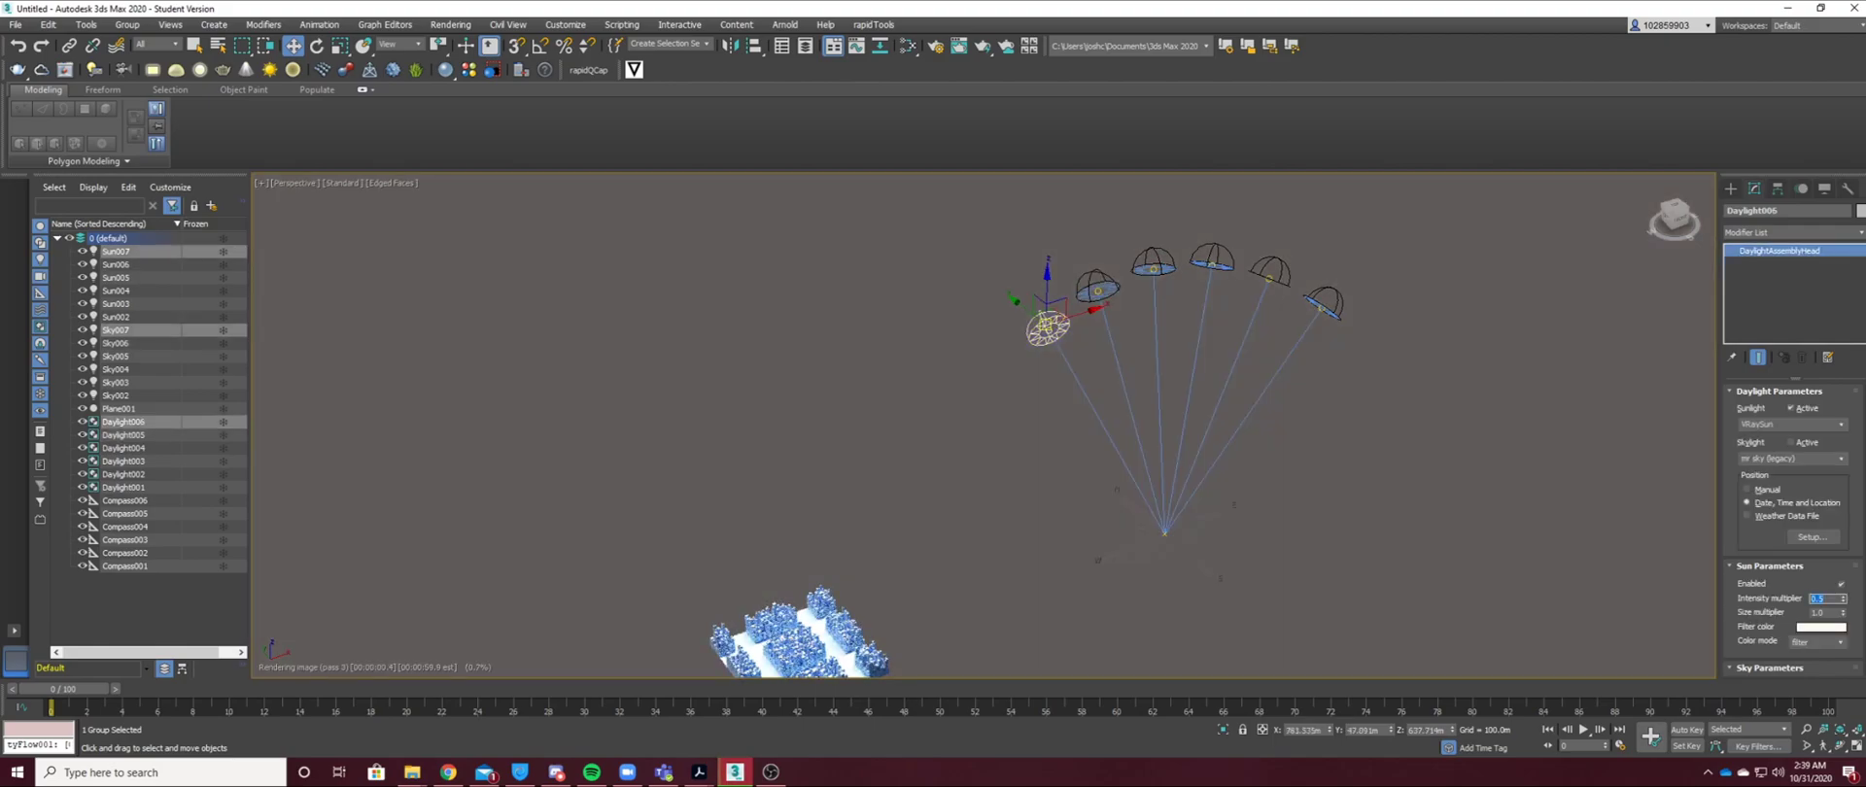
Examine the shadows and lighting on the towers and streets of the live-rendered city model up close.
{"action": "middle_click_drag", "start_coordinate": [814, 659], "coordinate": [867, 579]}
{"action": "scroll", "coordinate": [867, 578], "scroll_direction": "up", "scroll_amount": 5}
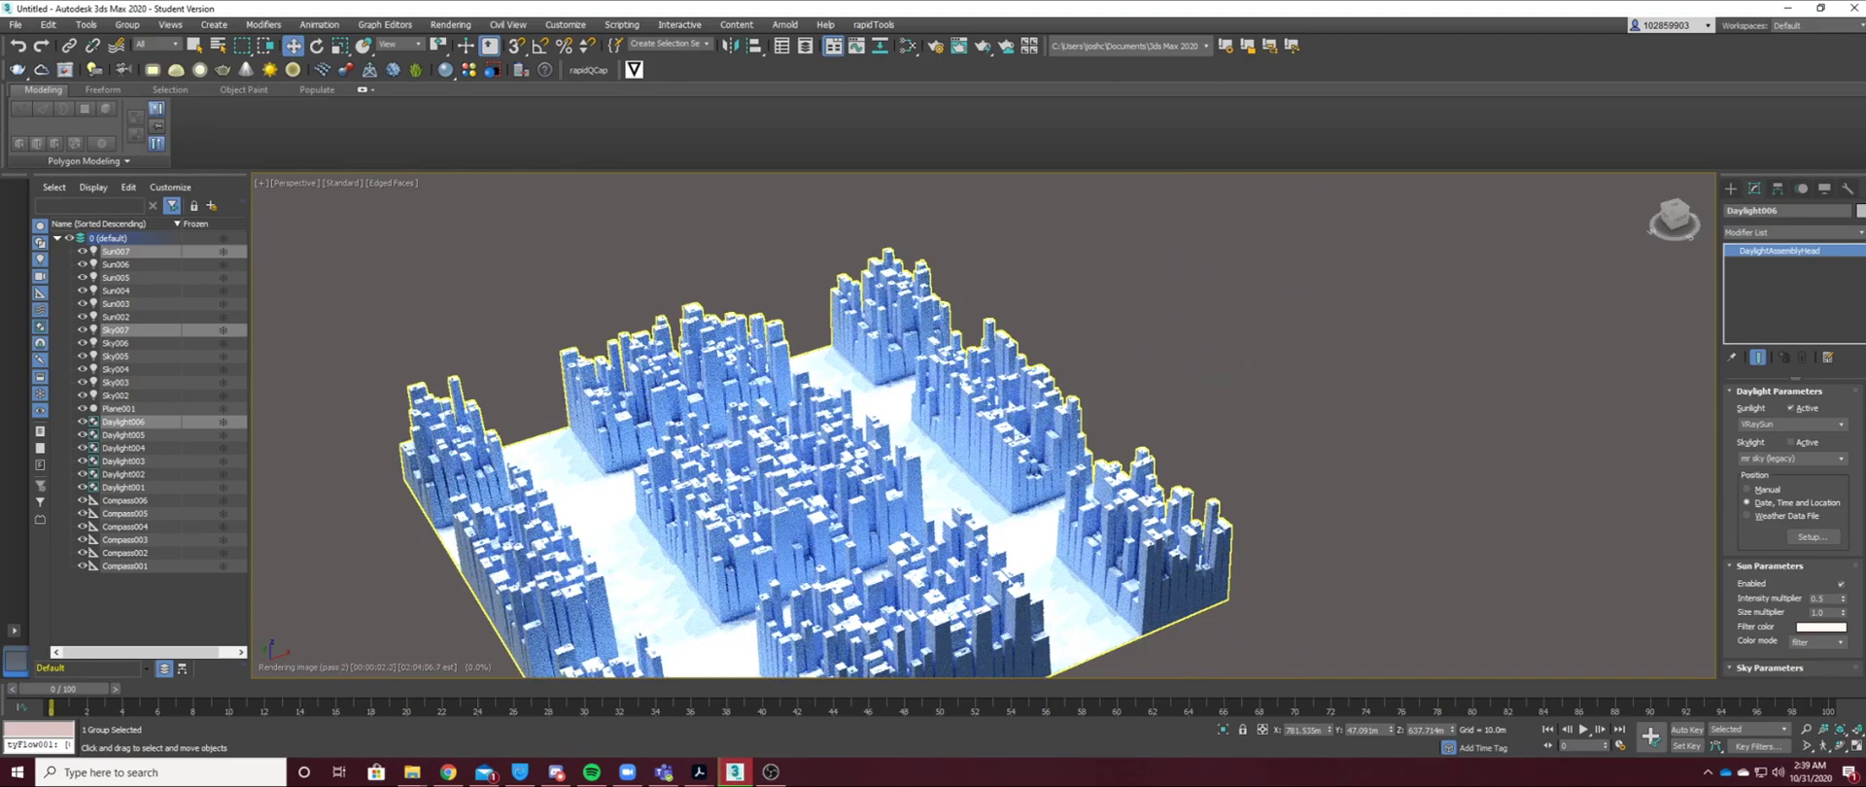
{"action": "middle_click_drag", "start_coordinate": [739, 433], "coordinate": [607, 462], "text": "alt"}
{"action": "scroll", "coordinate": [606, 461], "scroll_direction": "up", "scroll_amount": 4}
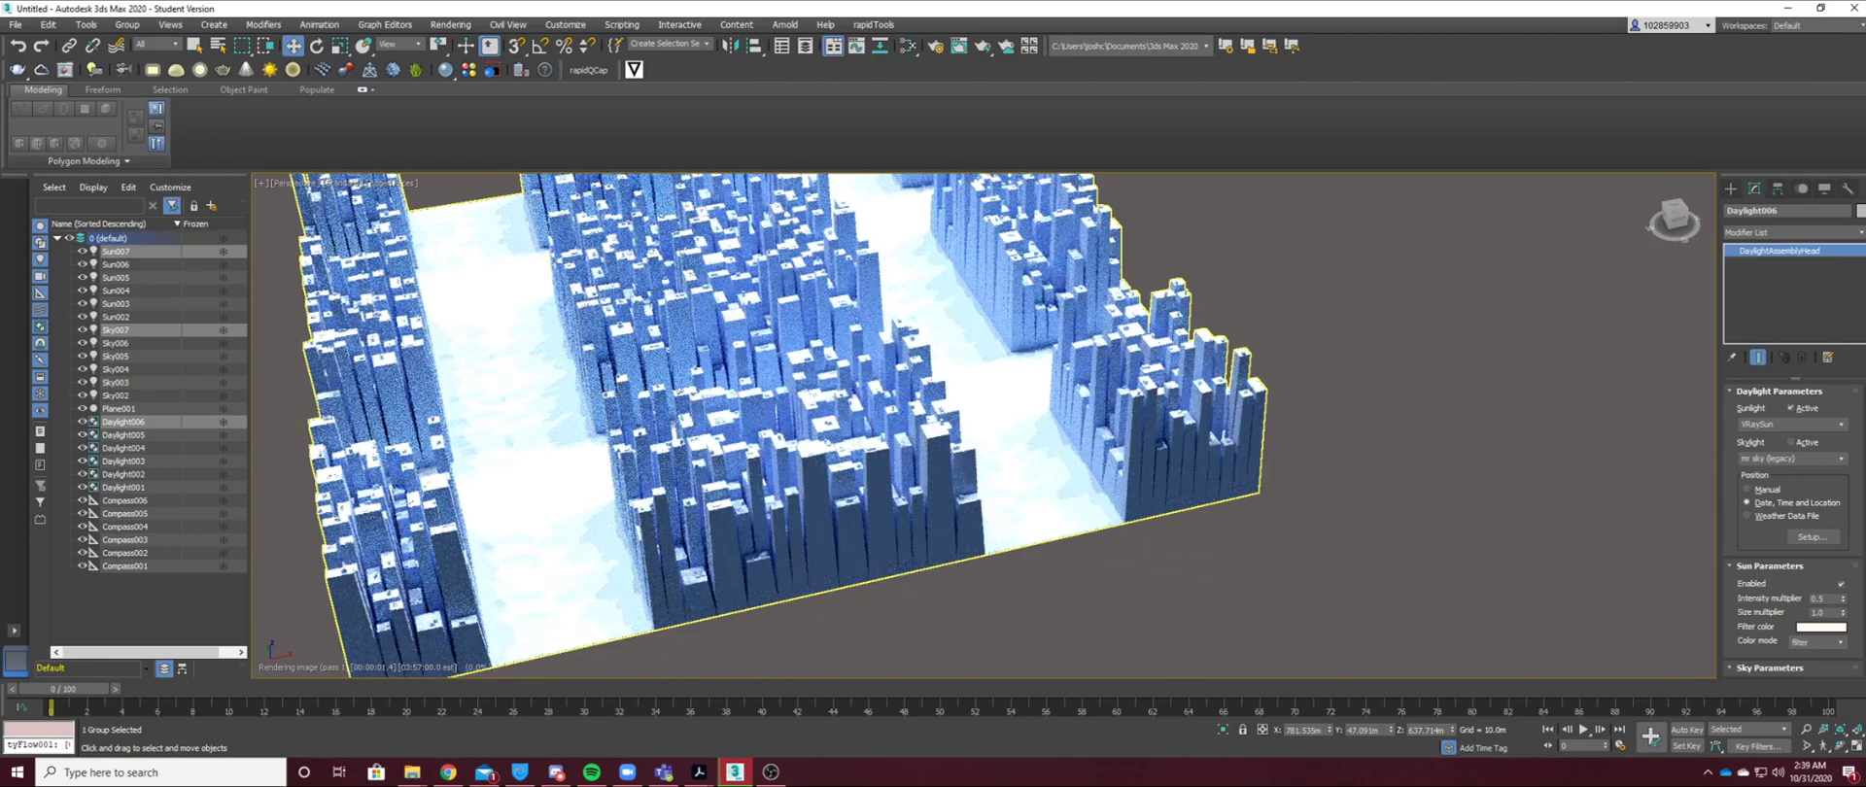
{"action": "scroll", "coordinate": [982, 425], "scroll_direction": "up", "scroll_amount": 3}
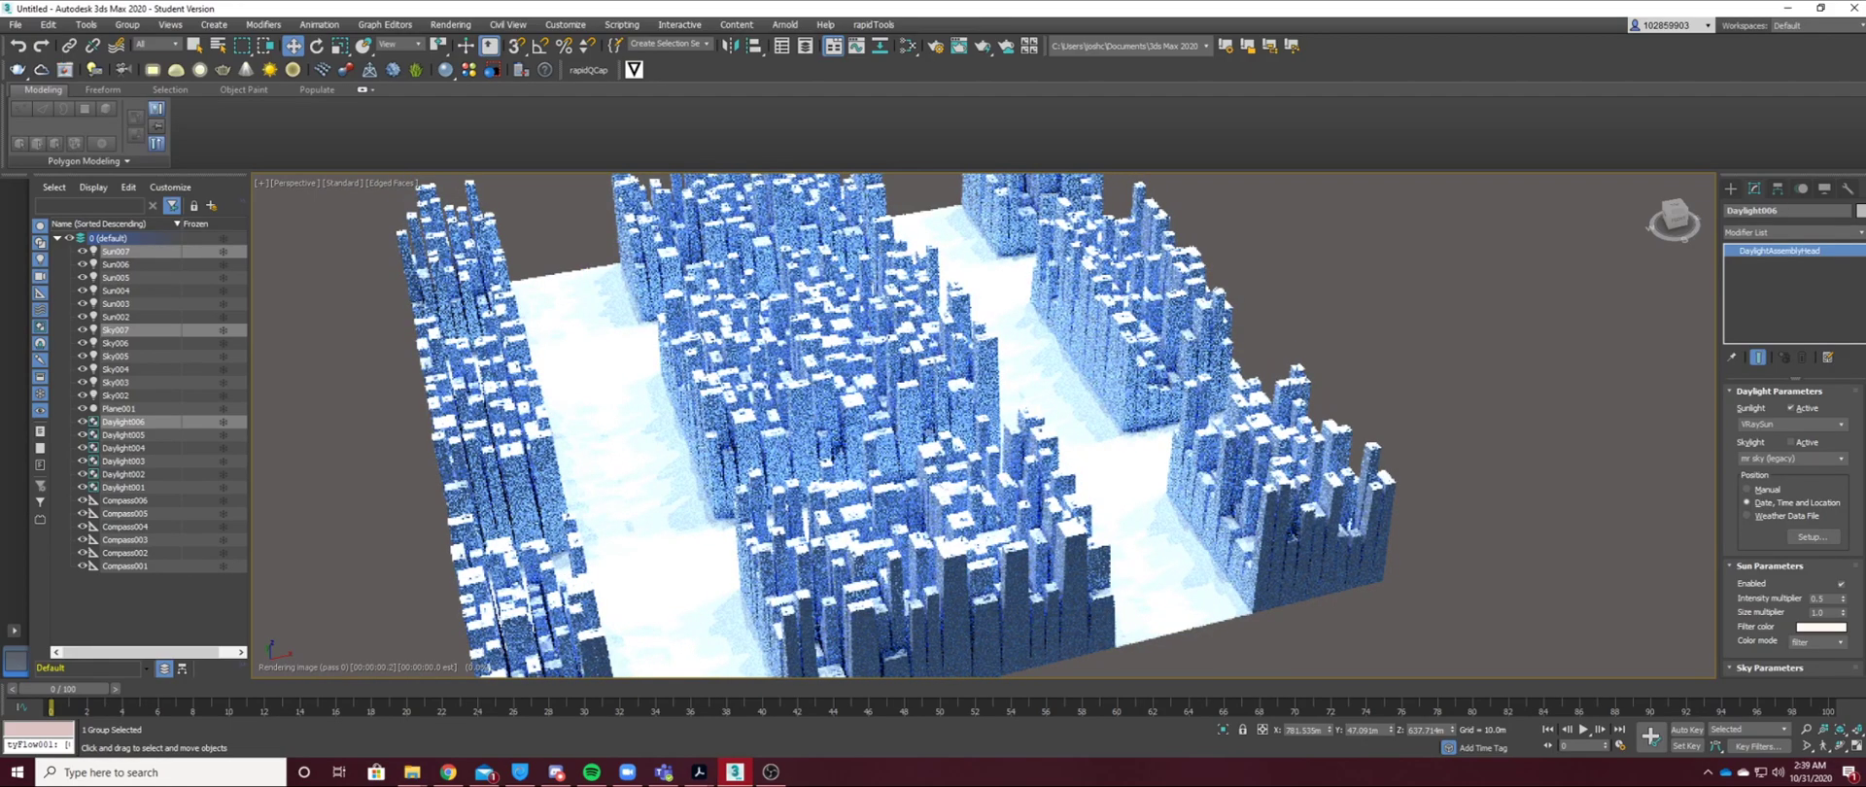
{"action": "scroll", "coordinate": [983, 426], "scroll_direction": "down", "scroll_amount": 3}
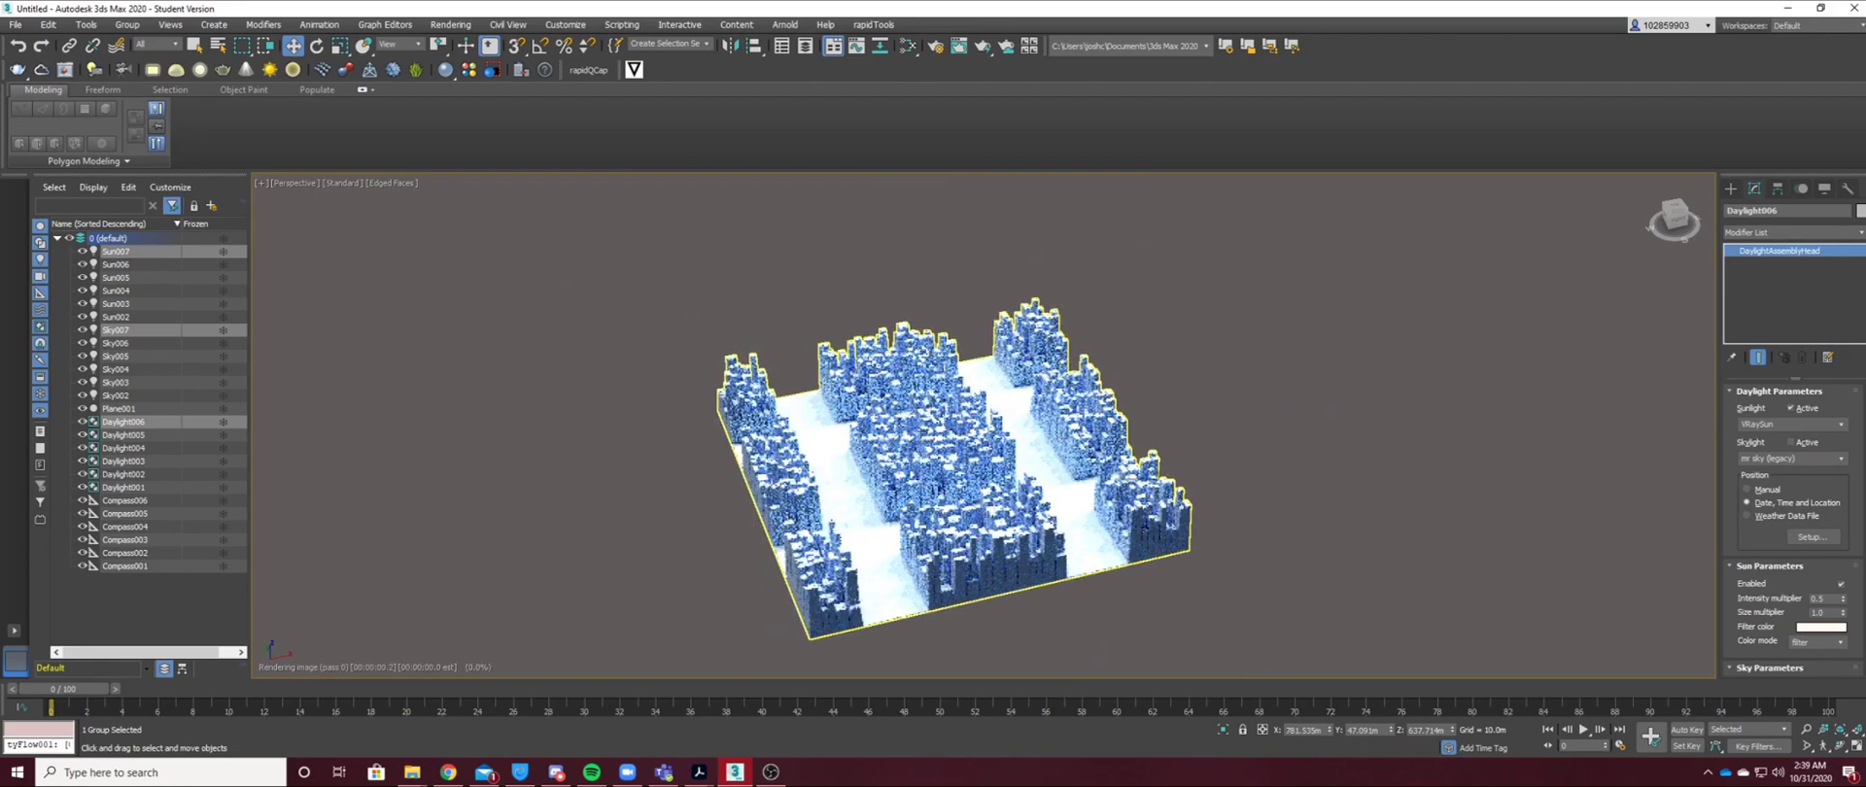
{"action": "scroll", "coordinate": [1178, 464], "scroll_direction": "down", "scroll_amount": 4}
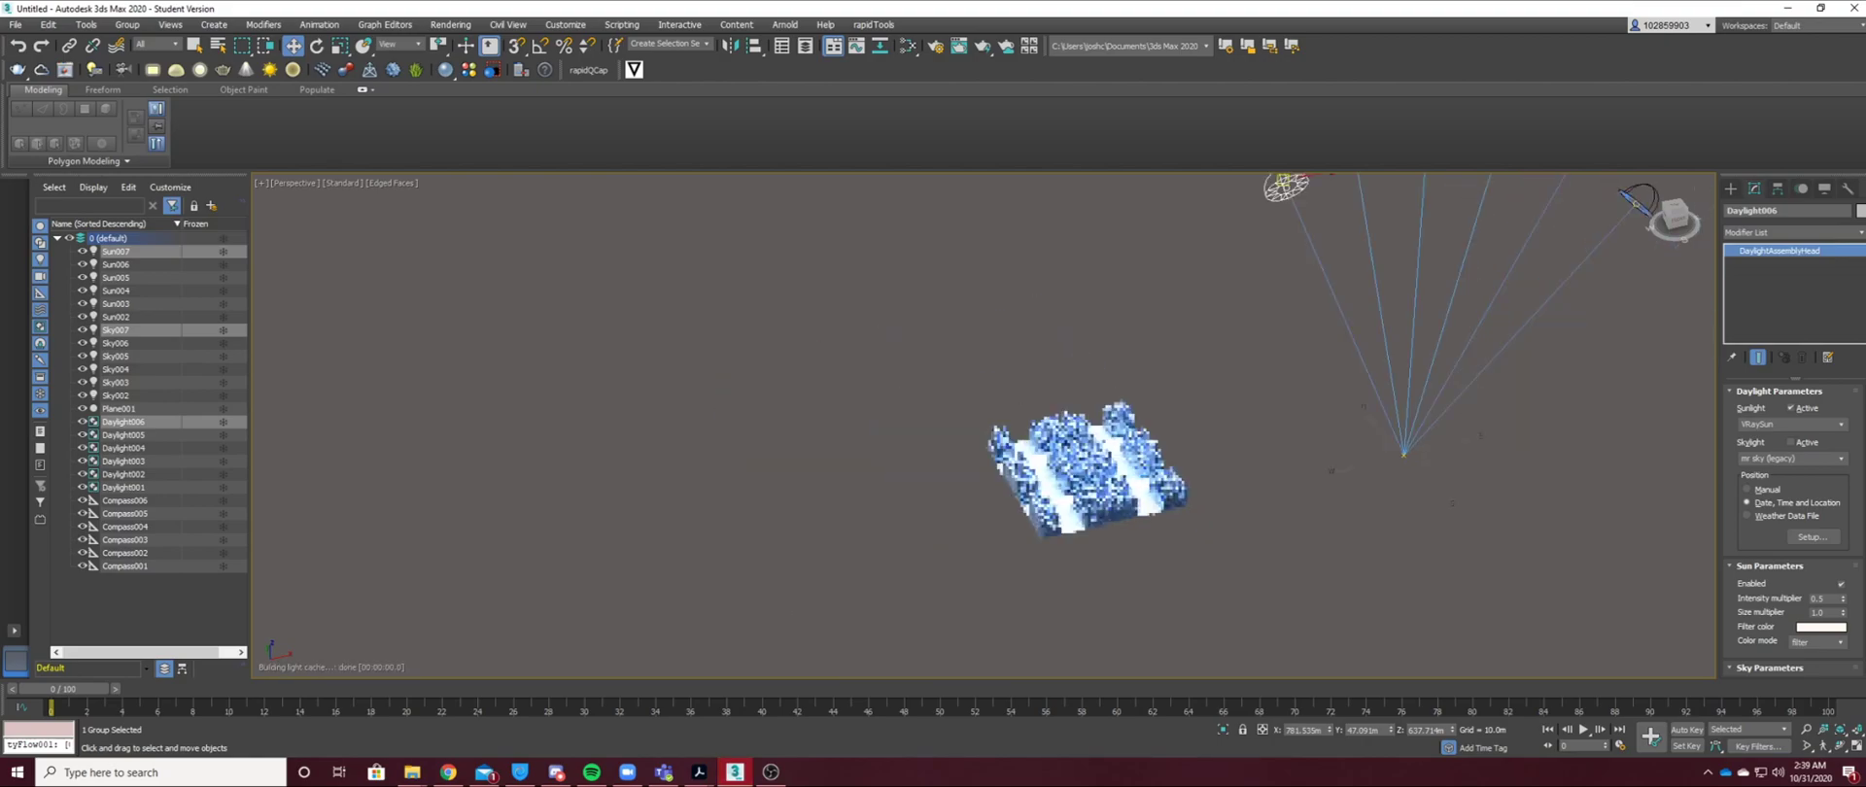
Delete the five extra daylight systems with their suns and skies, keeping only Daylight001.
{"action": "middle_click_drag", "start_coordinate": [1178, 464], "coordinate": [908, 607]}
{"action": "left_click_drag", "start_coordinate": [1041, 275], "coordinate": [1375, 377]}
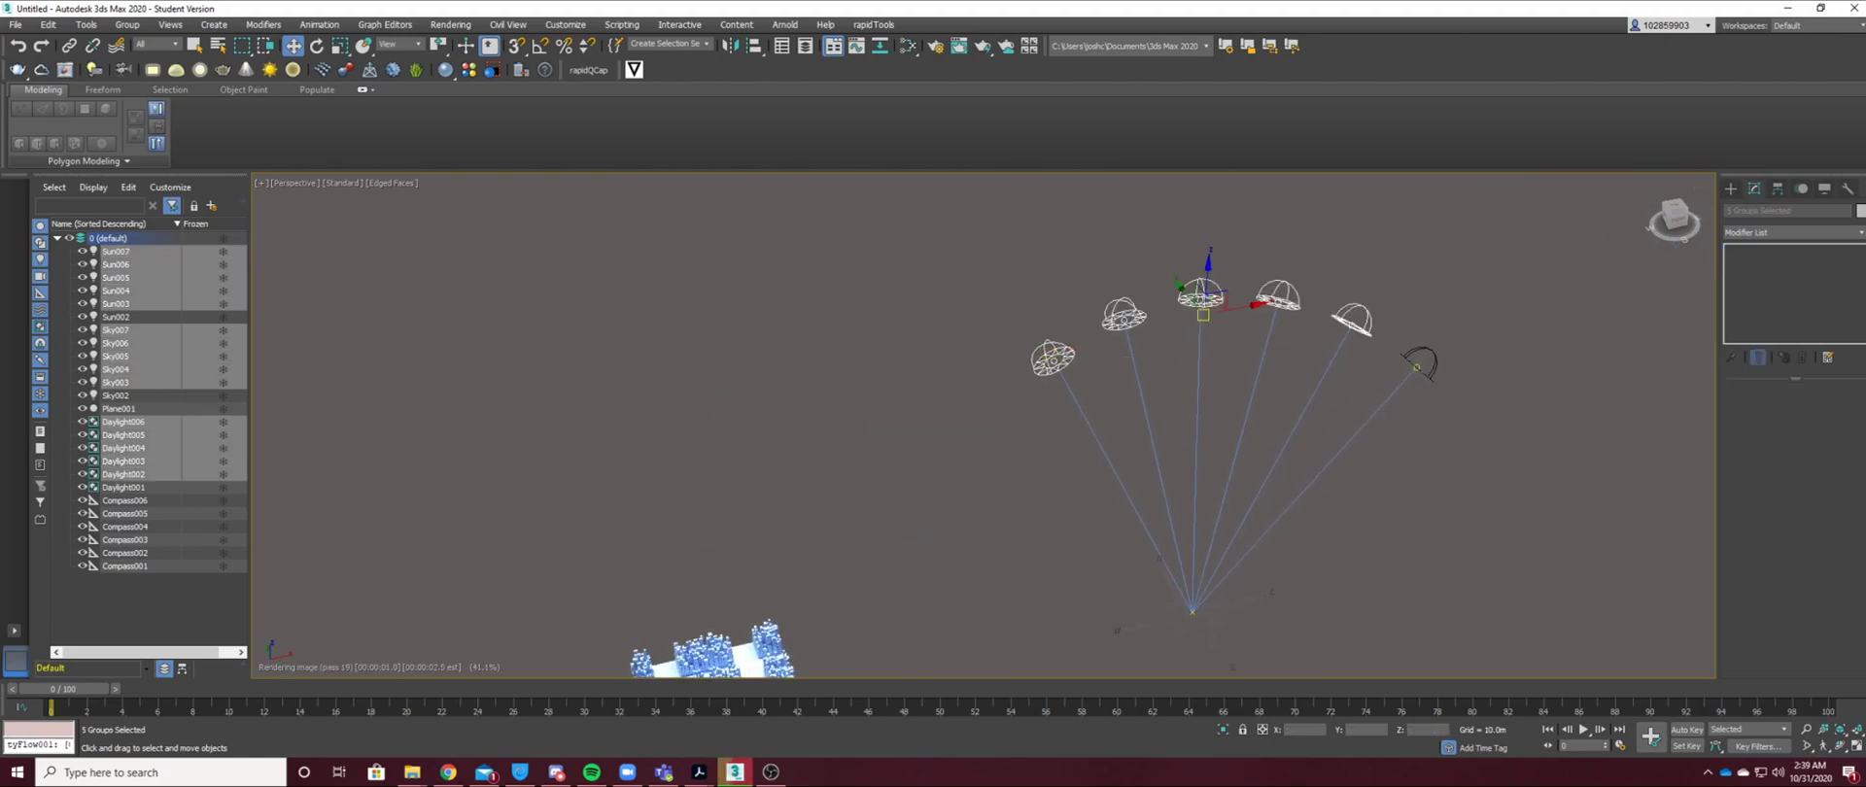
{"action": "key", "text": "Delete"}
Set the sun intensity multiplier of Daylight001 to 0.2.
{"action": "left_click", "coordinate": [1420, 363]}
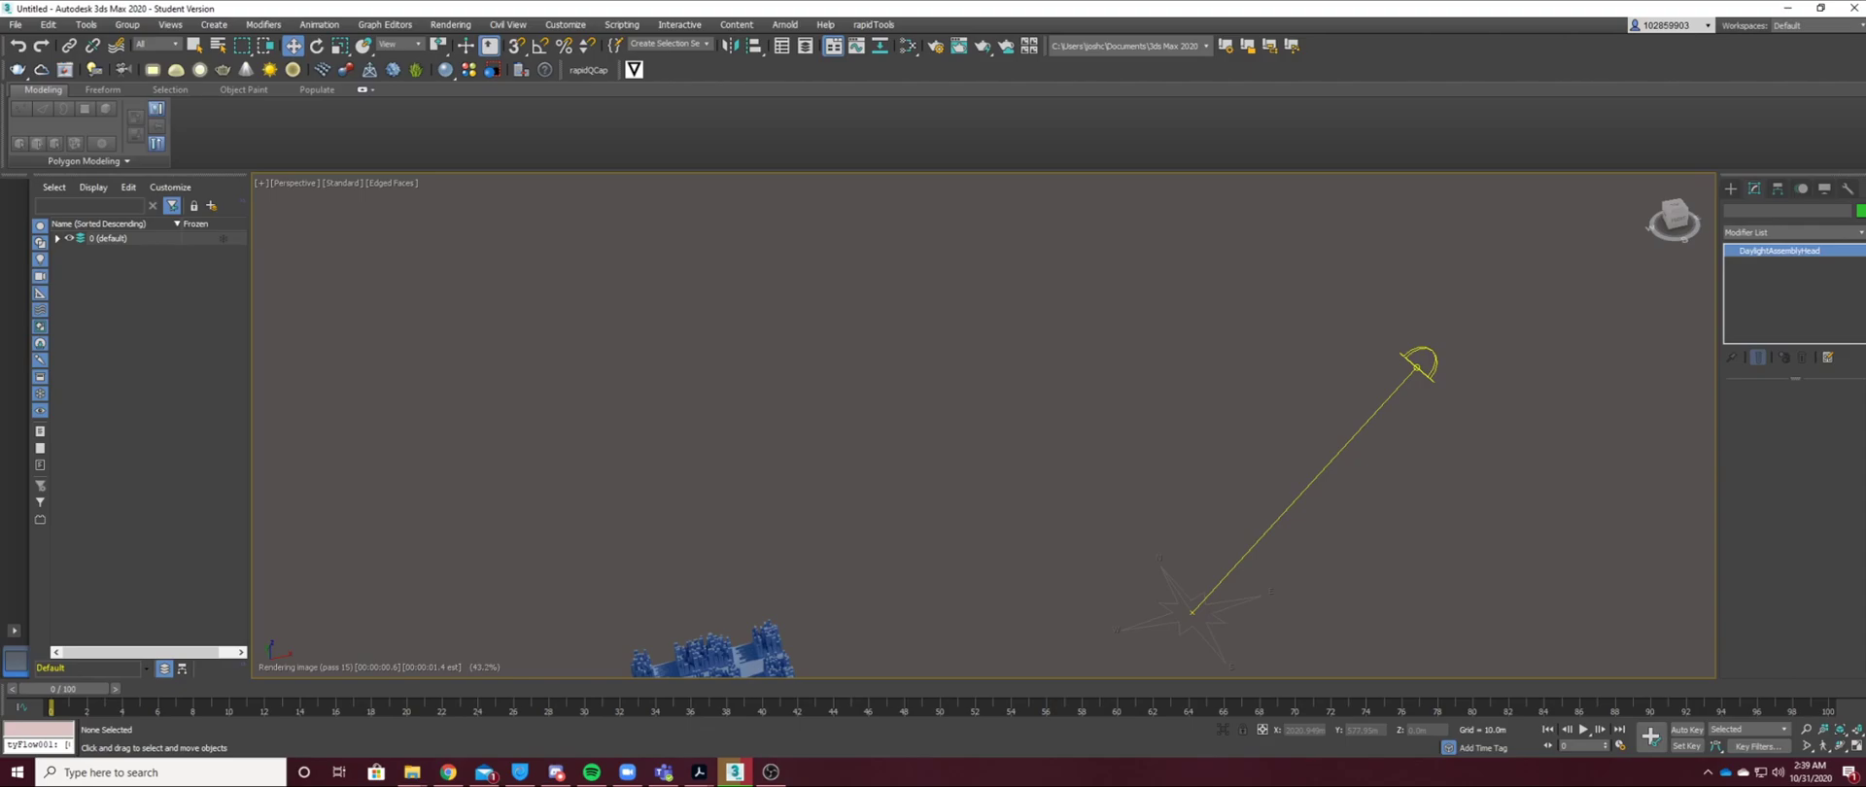
{"action": "middle_click_drag", "start_coordinate": [1419, 363], "coordinate": [1552, 176]}
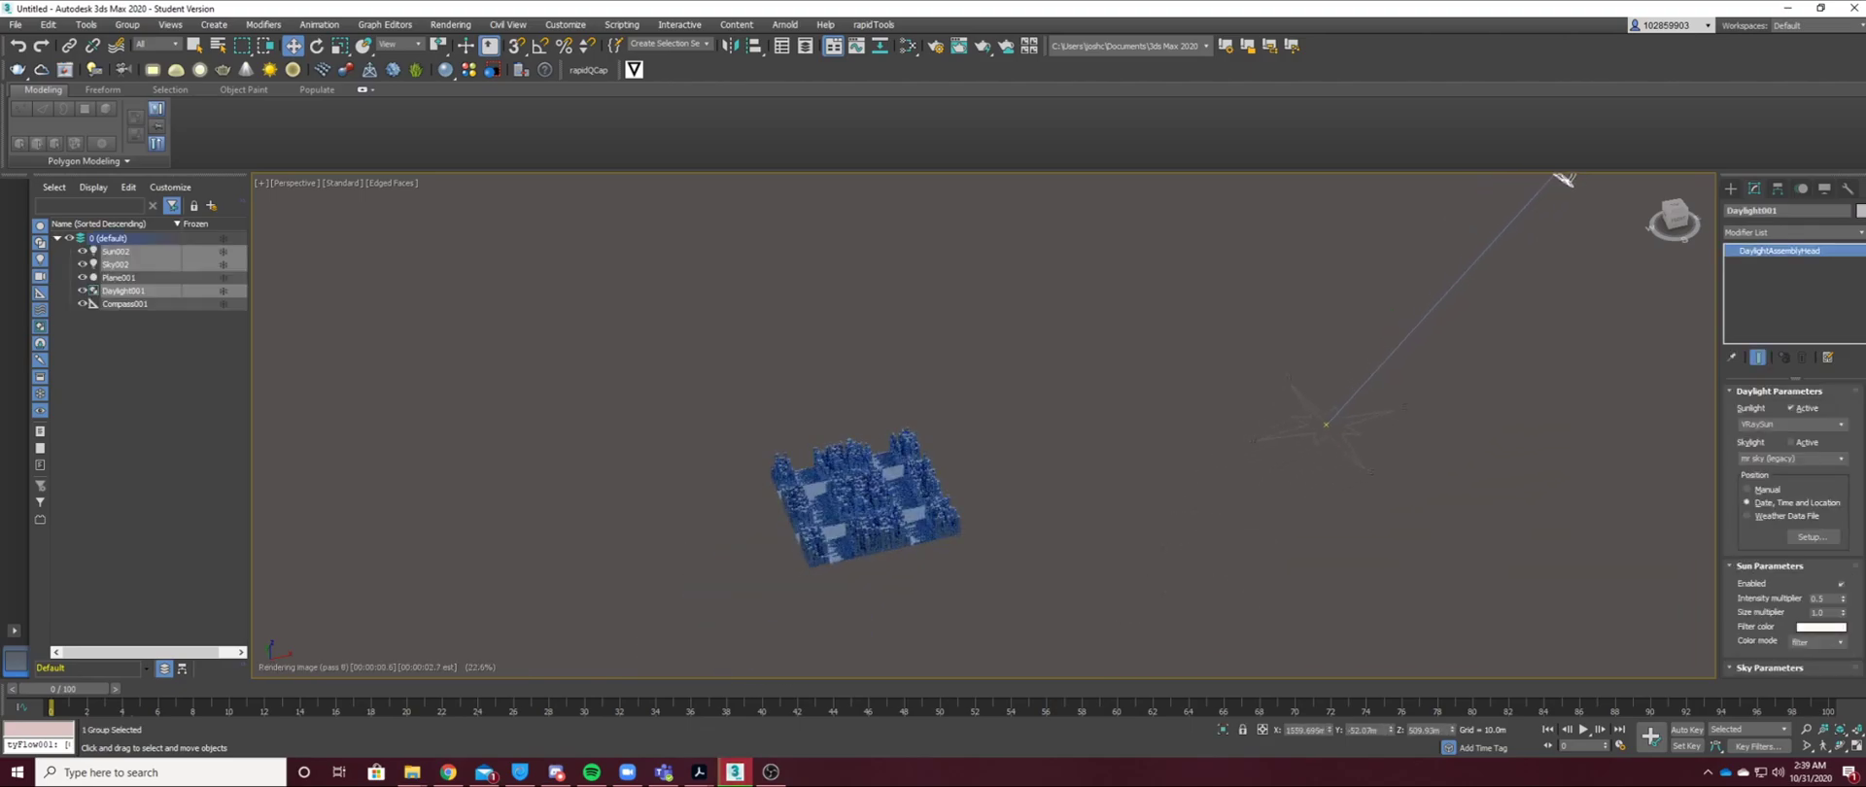
{"action": "double_click", "coordinate": [1817, 599]}
{"action": "type", "text": "0.2"}
{"action": "key", "text": "Return"}
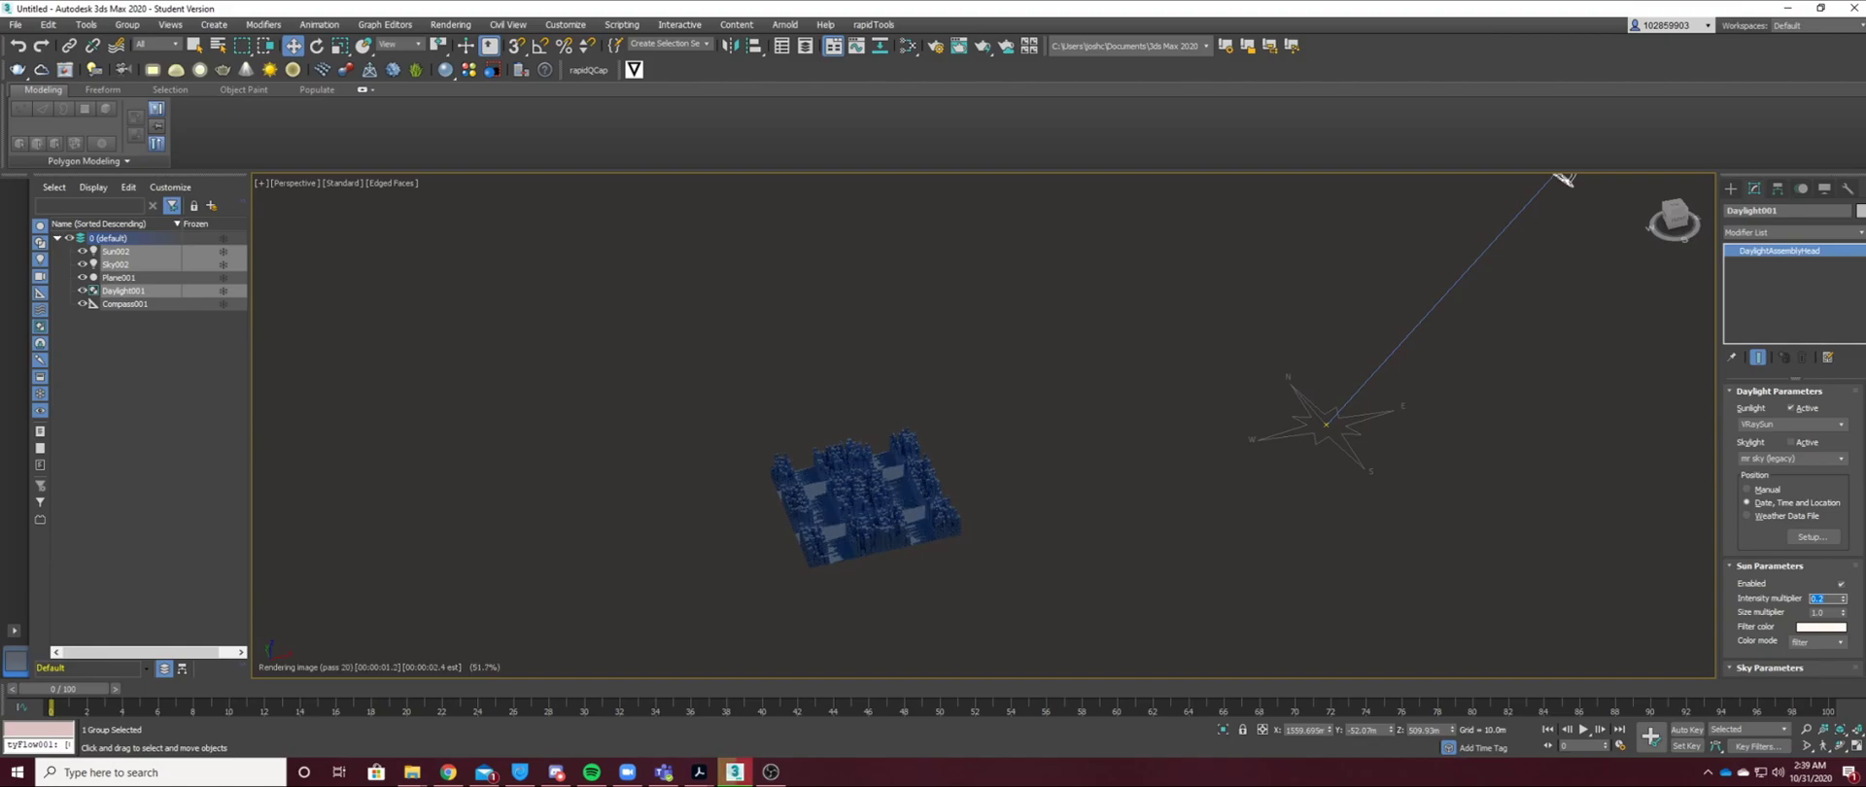
Try the direct color mode on the Daylight001 sun and return it to filter.
{"action": "left_click", "coordinate": [1817, 642]}
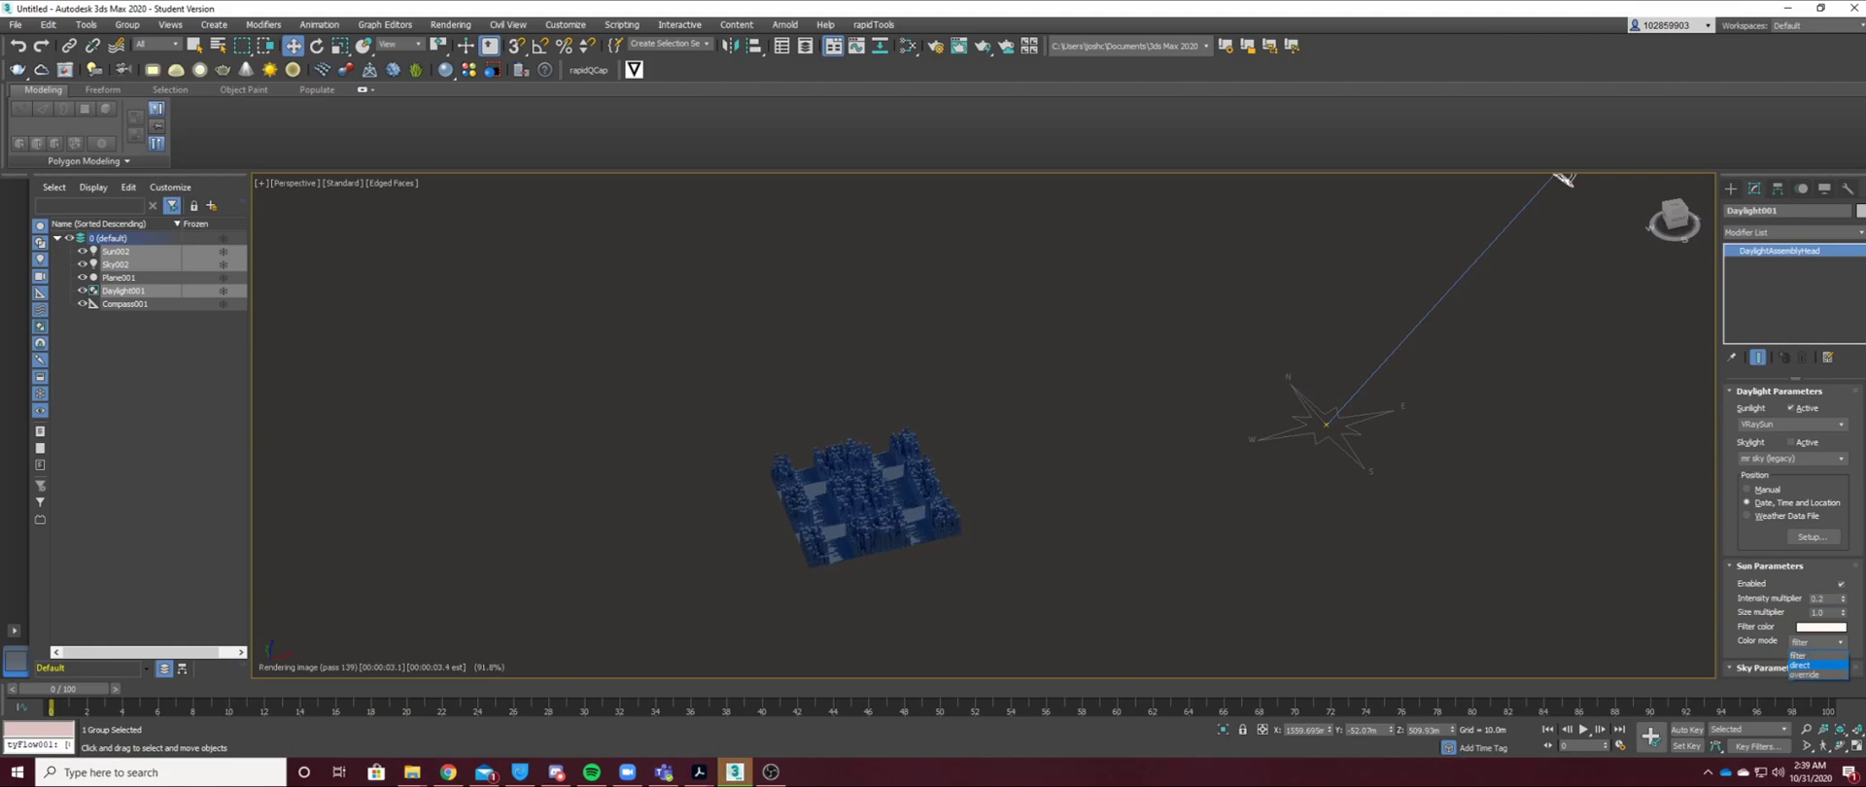
{"action": "left_click", "coordinate": [1813, 666]}
{"action": "left_click", "coordinate": [1817, 643]}
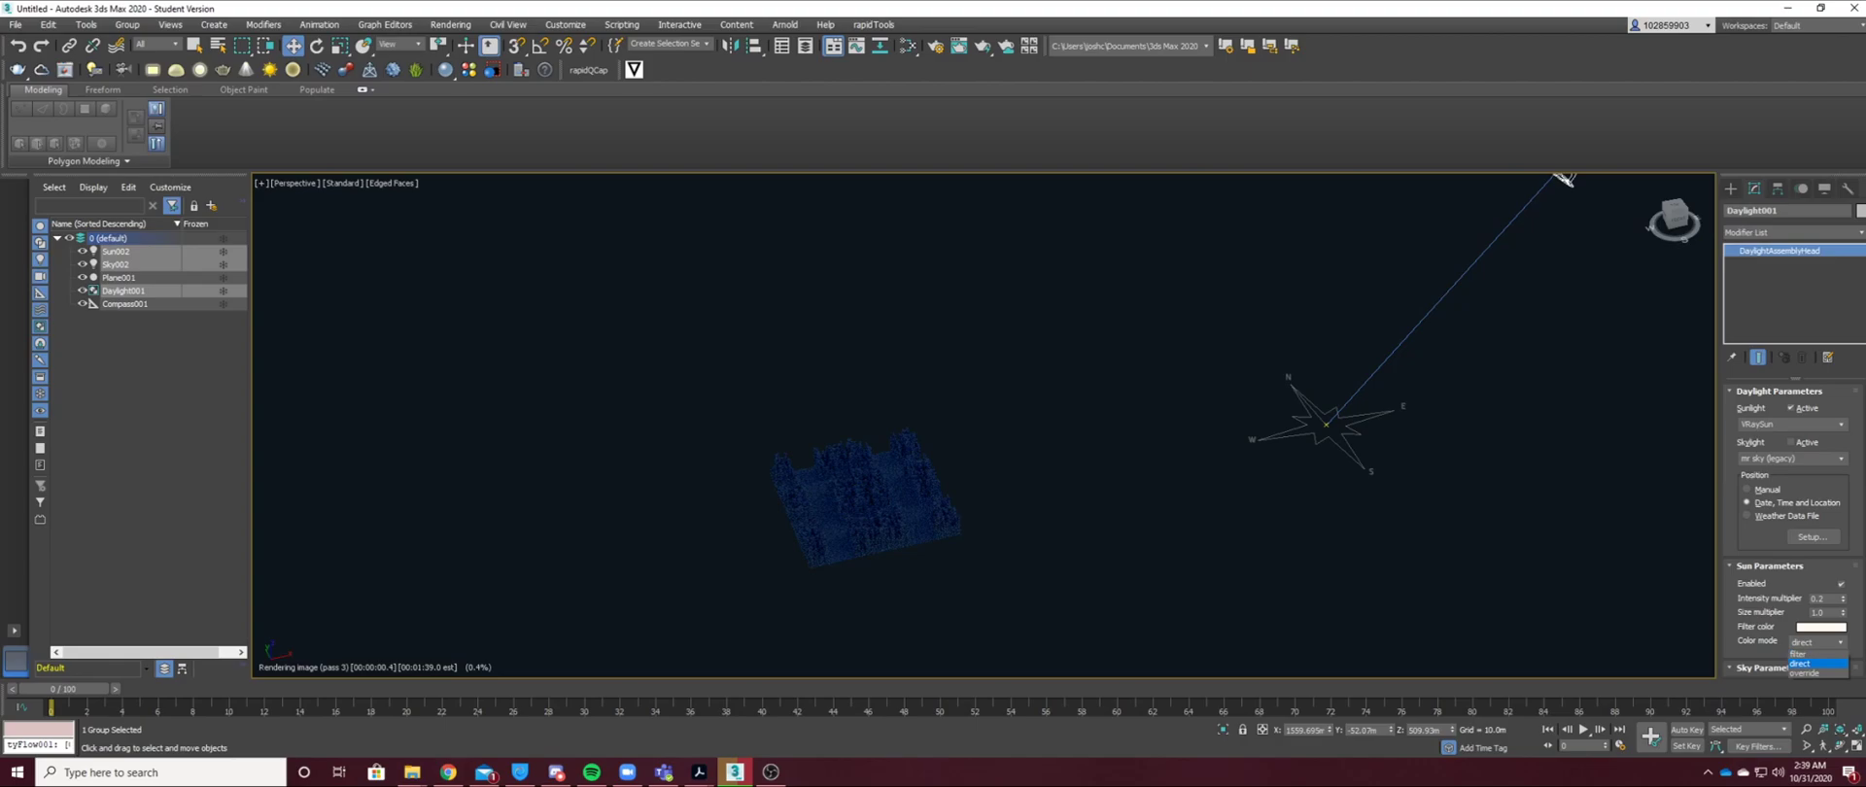
{"action": "left_click", "coordinate": [1813, 655]}
Set the sky model of Daylight001 to Hosek et al. and review its remaining sun and sky parameters.
{"action": "scroll", "coordinate": [1813, 655], "scroll_direction": "down", "scroll_amount": 1}
{"action": "scroll", "coordinate": [1816, 645], "scroll_direction": "down", "scroll_amount": 1}
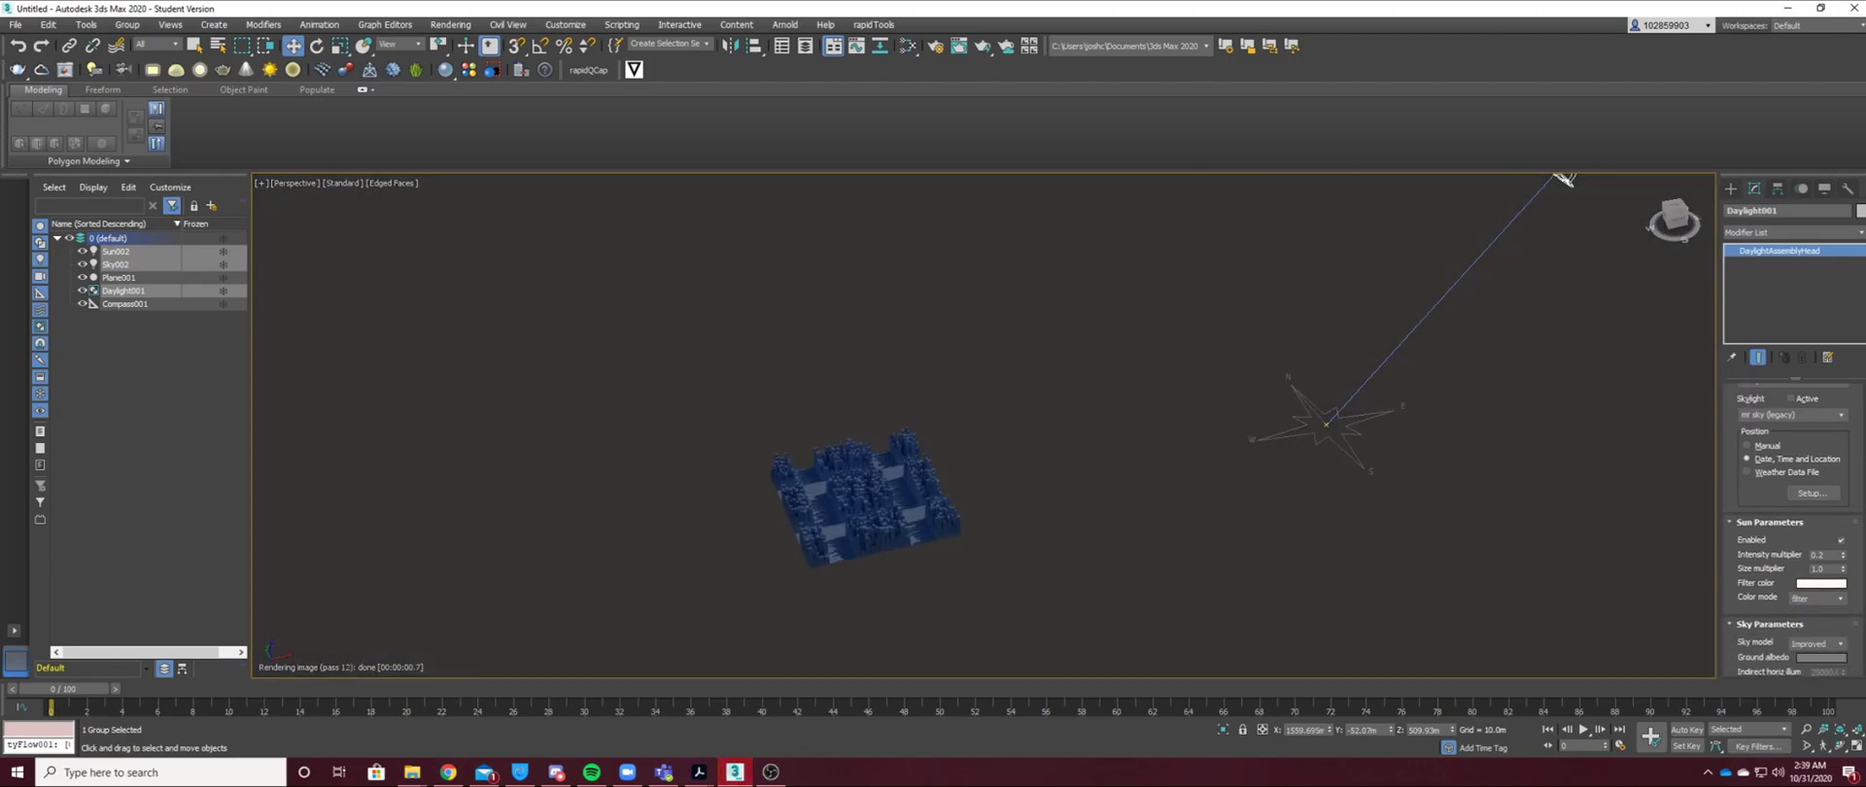
{"action": "left_click", "coordinate": [1815, 643]}
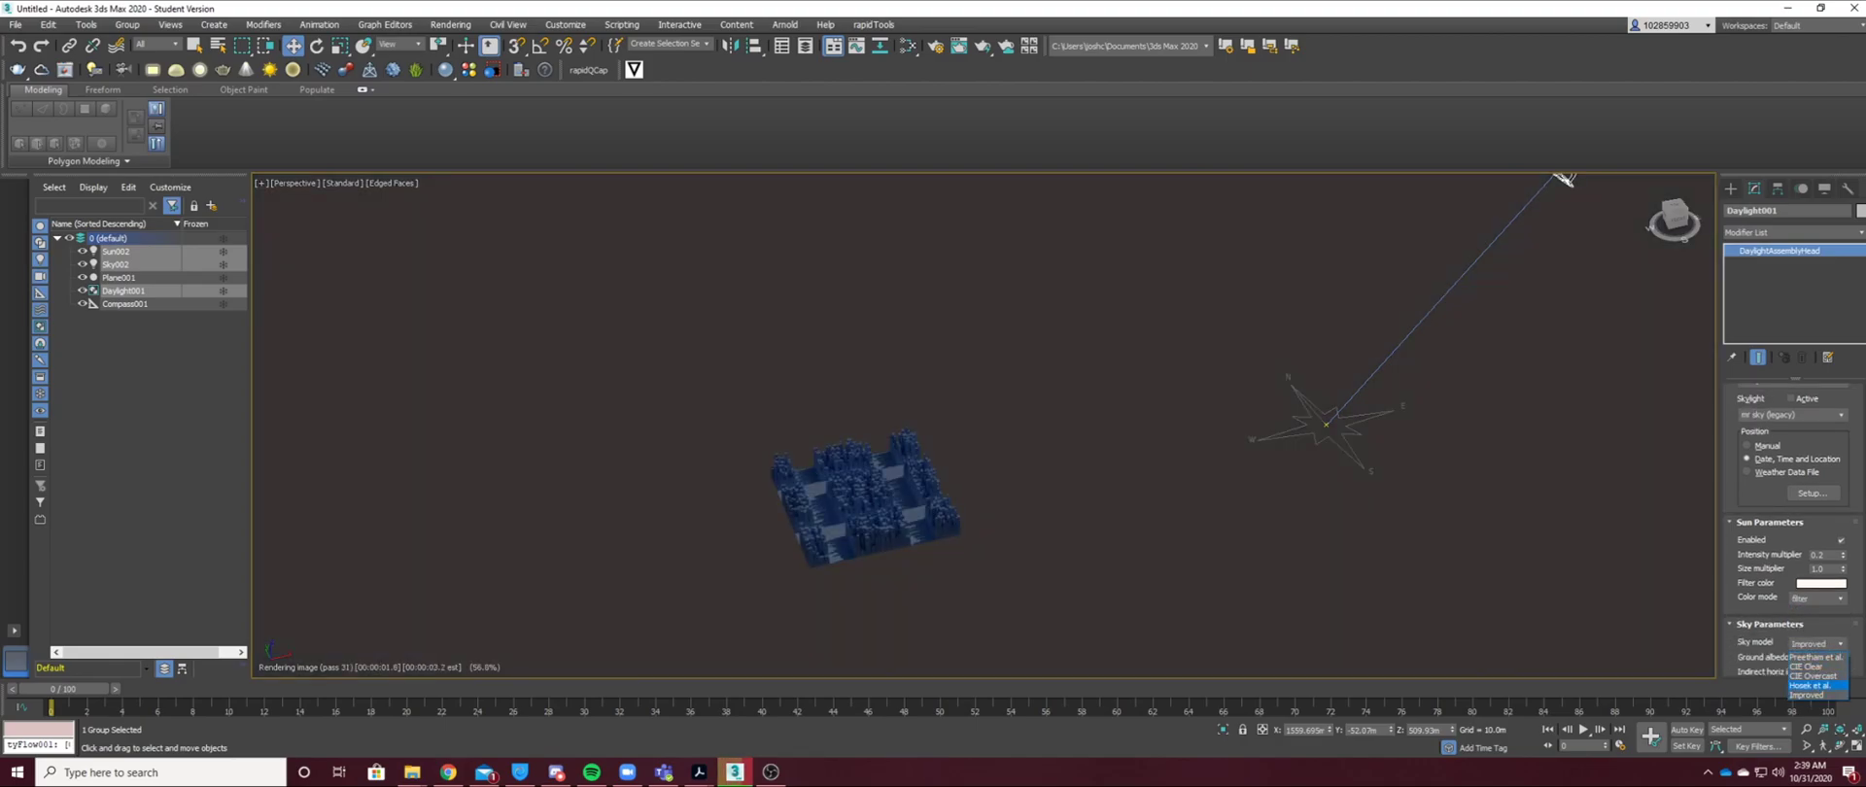
{"action": "left_click", "coordinate": [1810, 685]}
{"action": "scroll", "coordinate": [1810, 681], "scroll_direction": "down", "scroll_amount": 1}
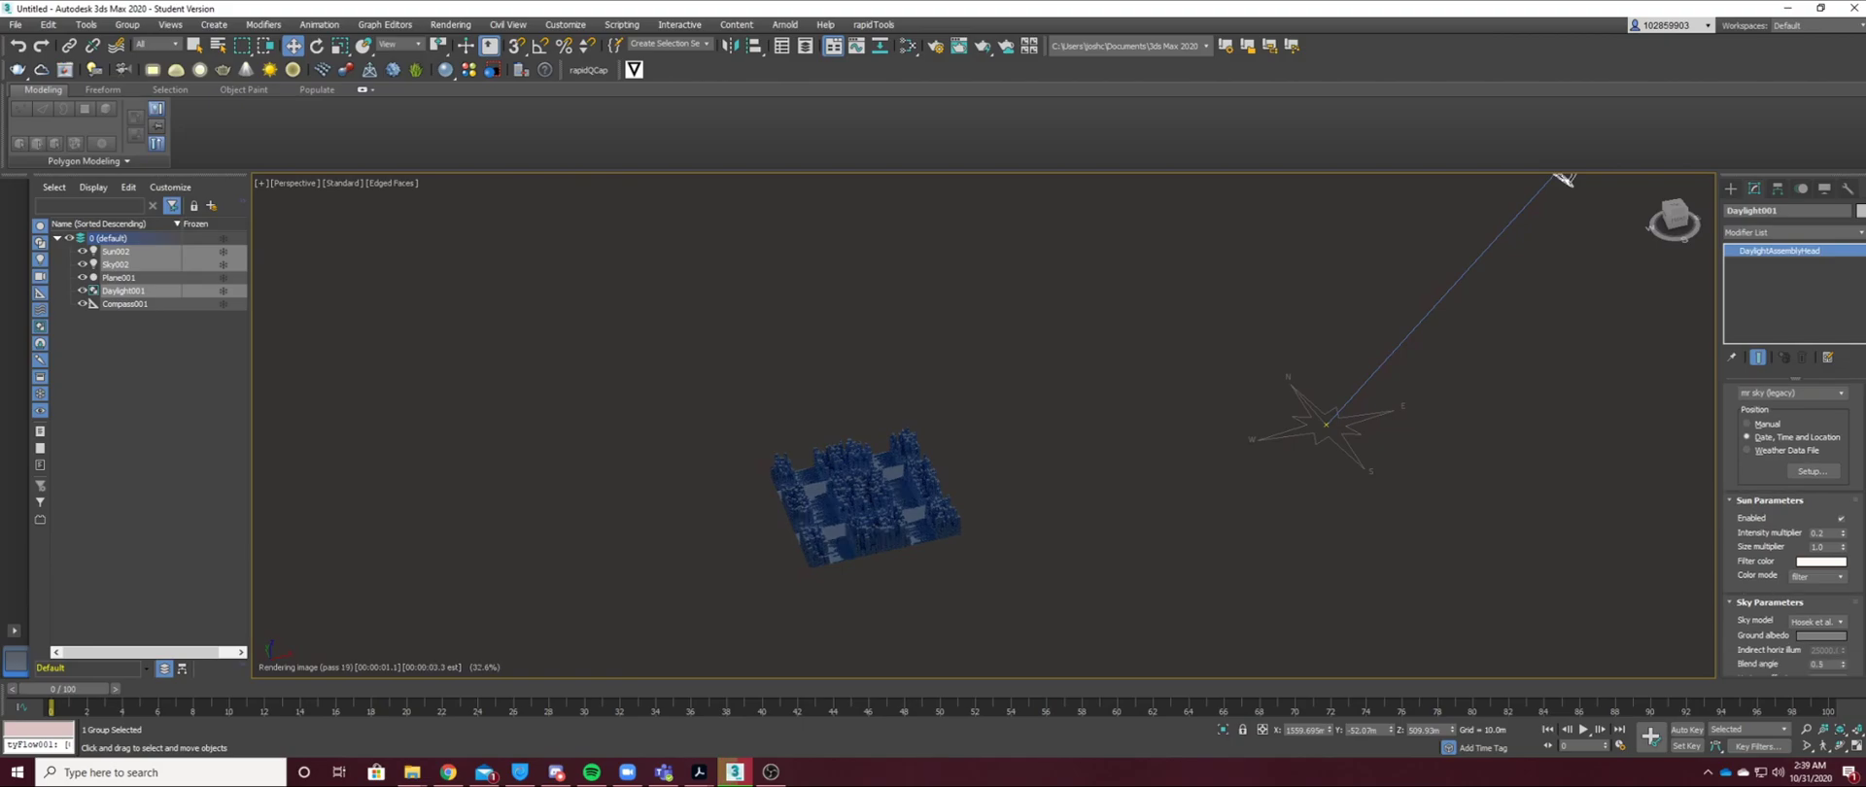
{"action": "scroll", "coordinate": [1794, 535], "scroll_direction": "down", "scroll_amount": 8}
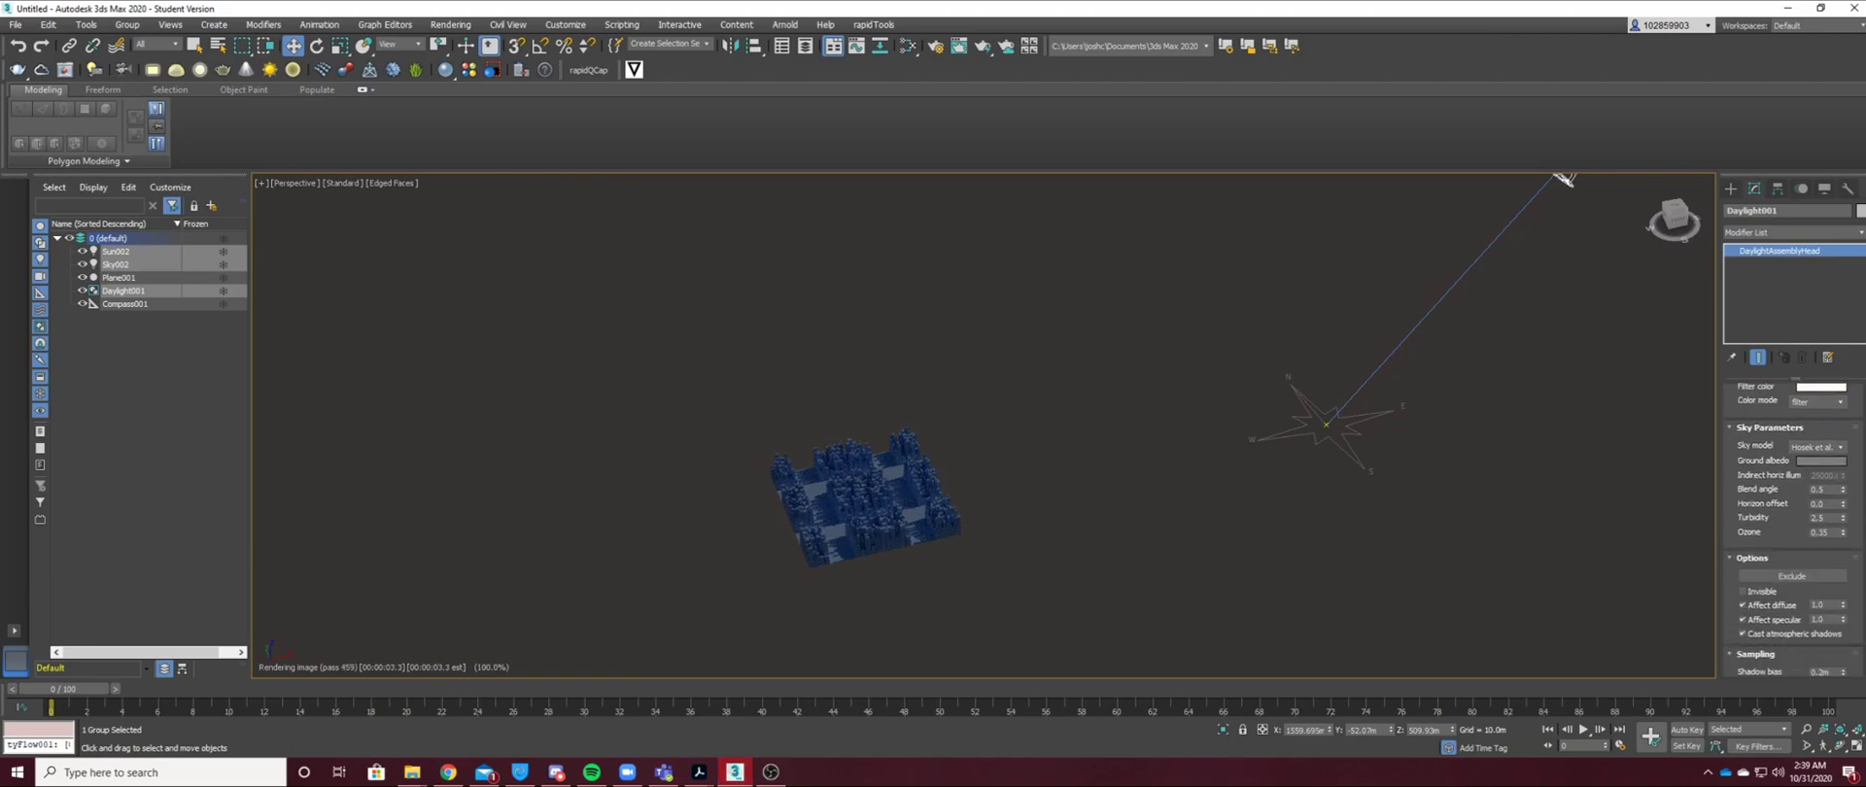
{"action": "scroll", "coordinate": [1794, 535], "scroll_direction": "down", "scroll_amount": 8}
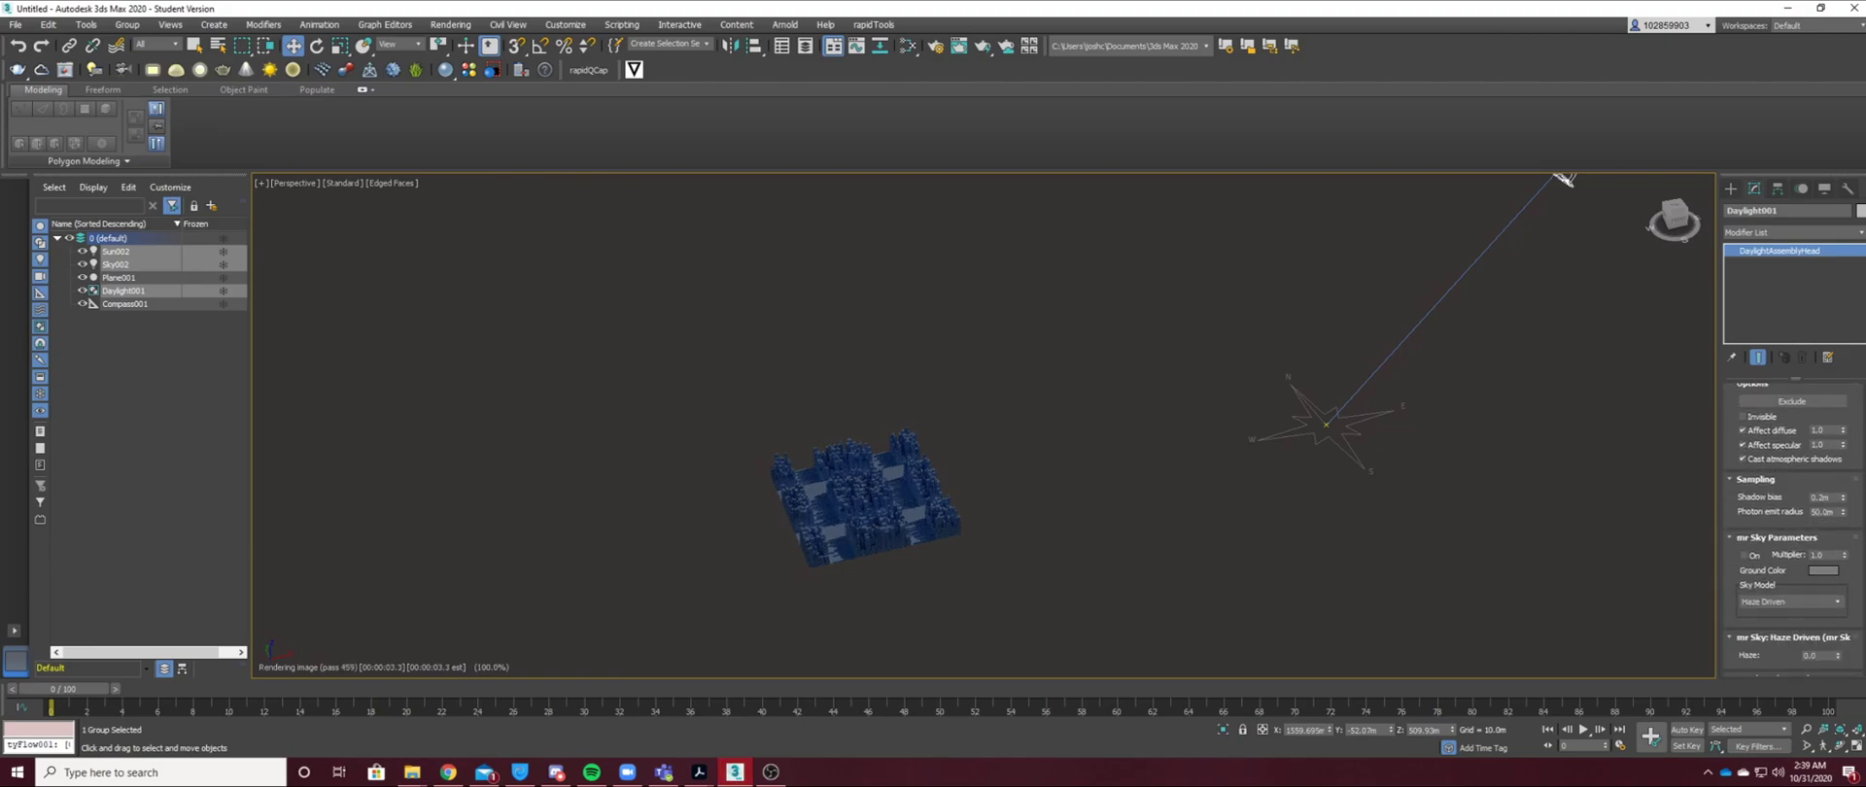
{"action": "scroll", "coordinate": [1794, 535], "scroll_direction": "down", "scroll_amount": 3}
{"action": "scroll", "coordinate": [1793, 535], "scroll_direction": "up", "scroll_amount": 10}
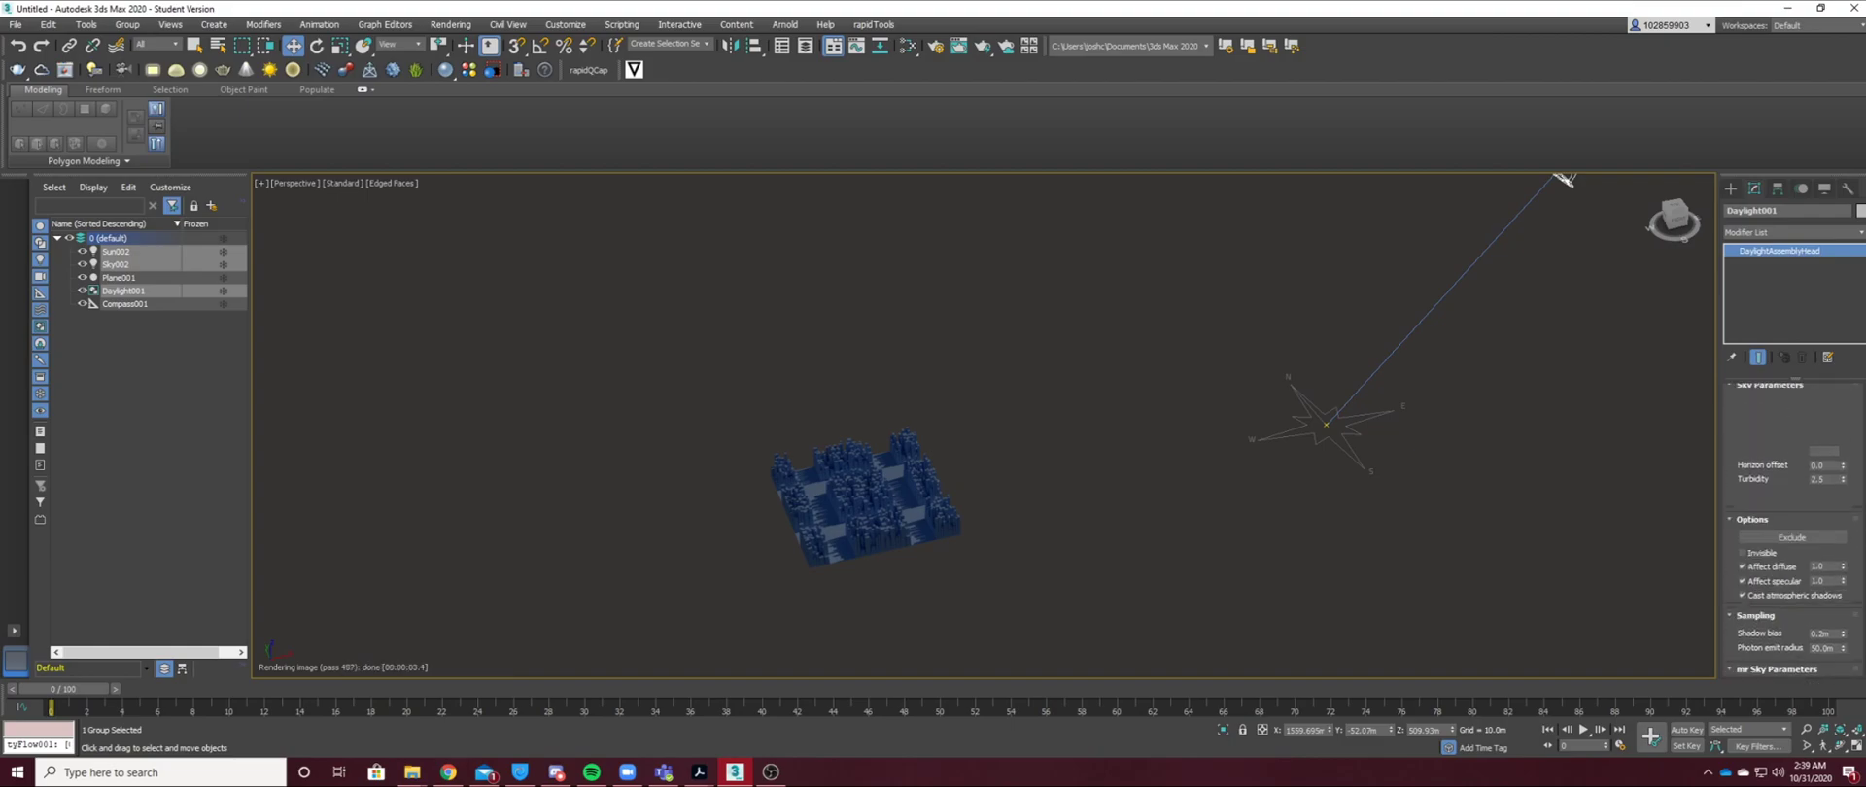
{"action": "scroll", "coordinate": [1794, 535], "scroll_direction": "up", "scroll_amount": 2}
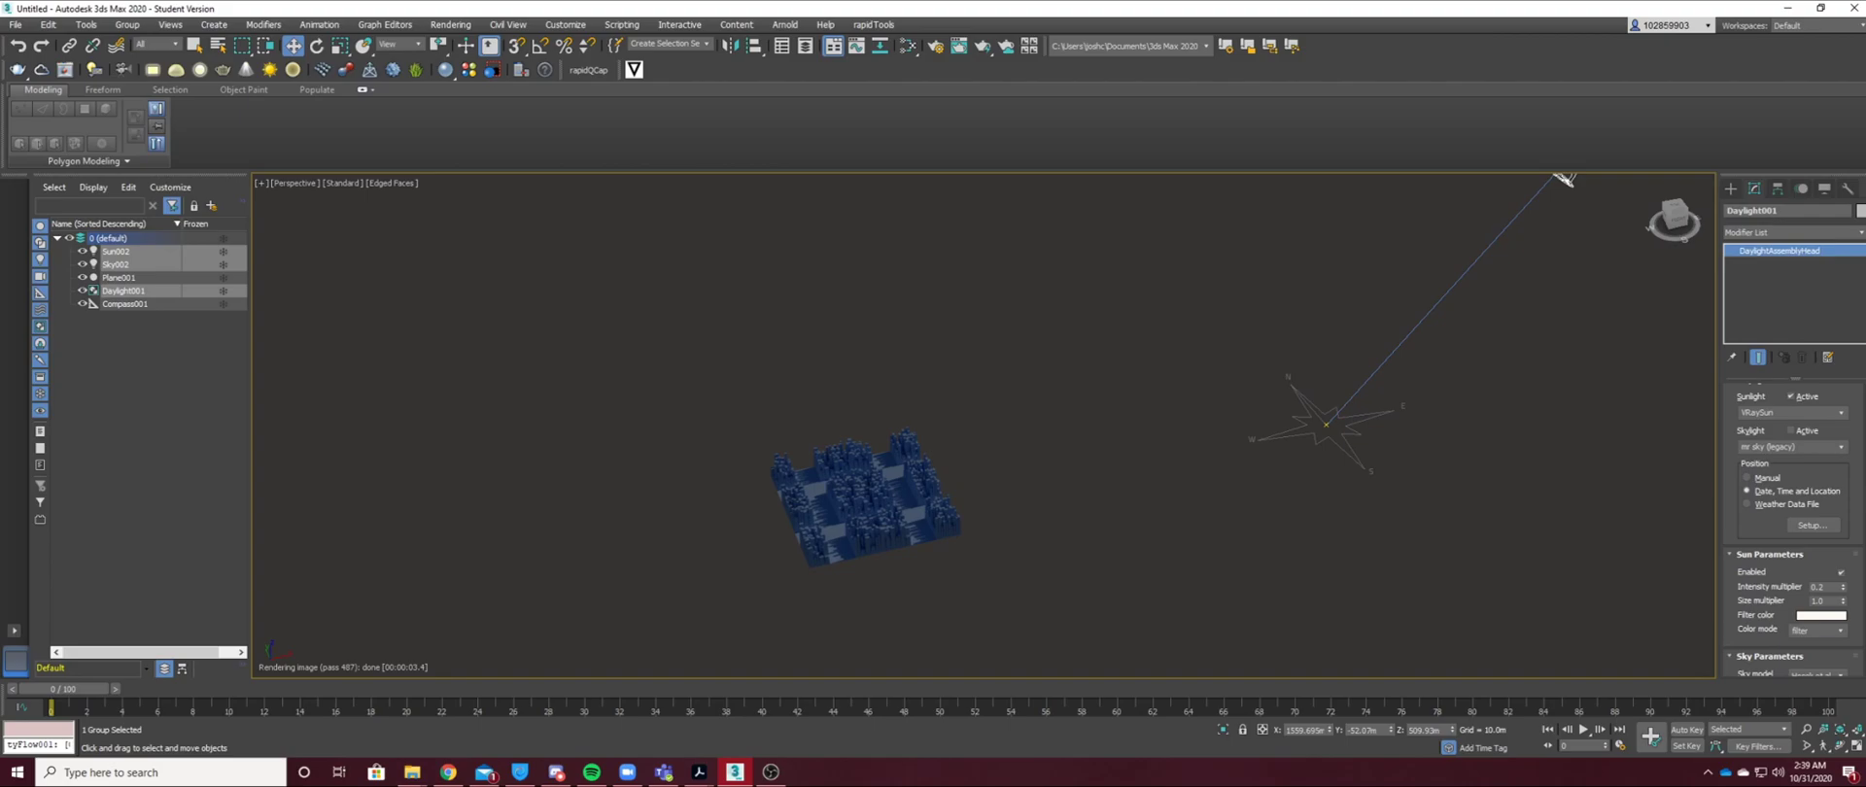
Set the month of Daylight001 to 6 in its date, time and location controls.
{"action": "middle_click_drag", "start_coordinate": [1234, 428], "coordinate": [1222, 441]}
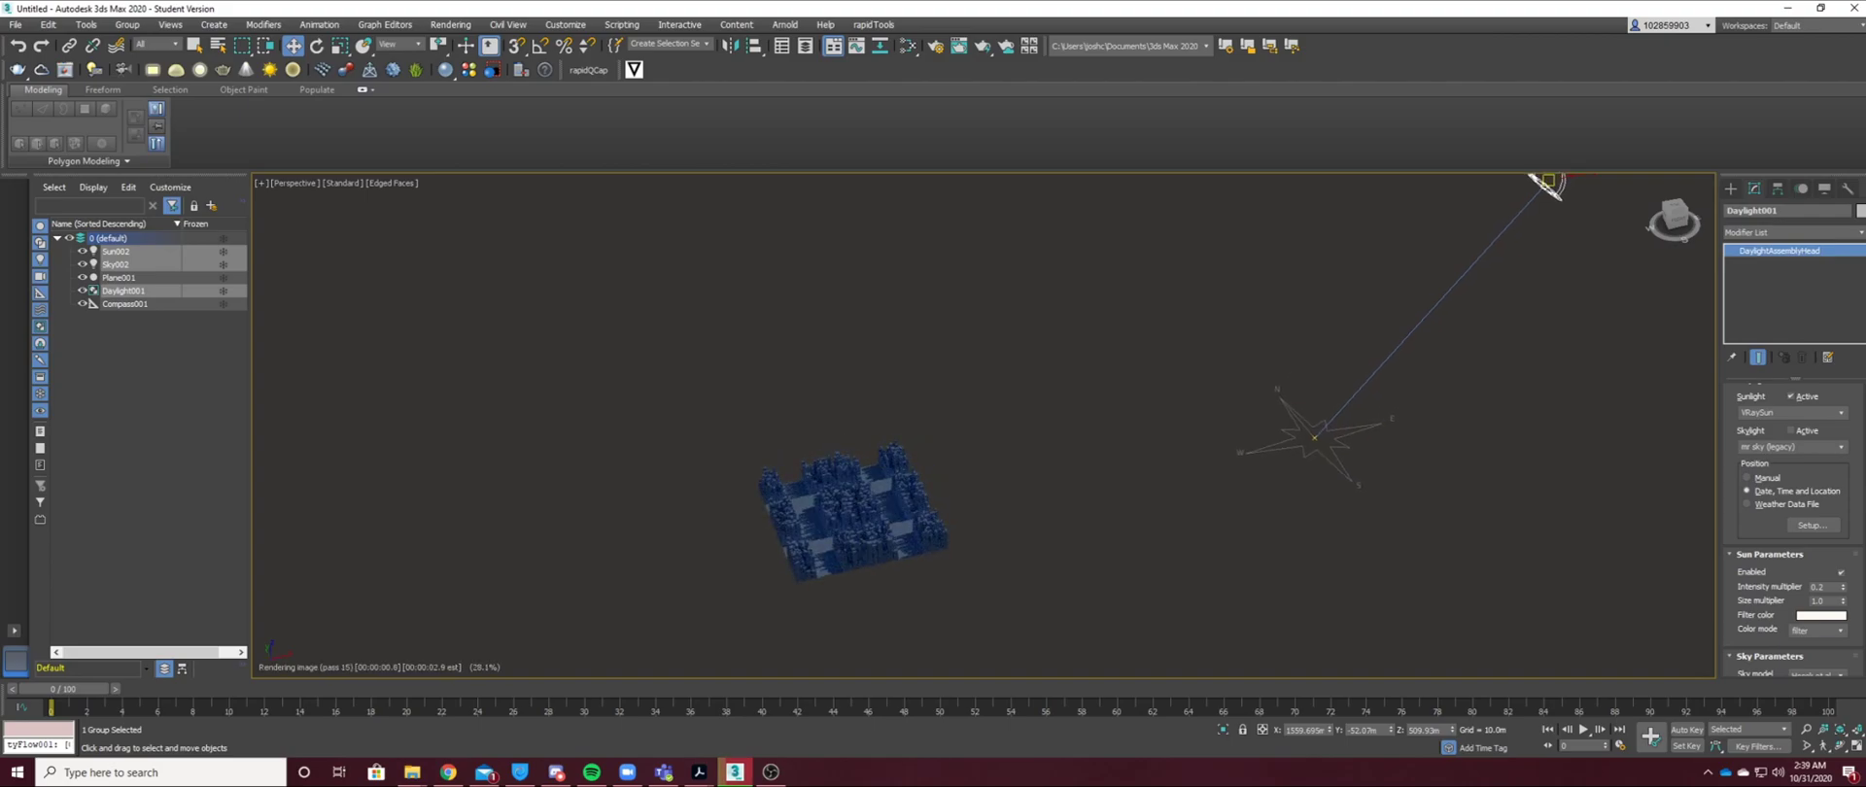
{"action": "middle_click_drag", "start_coordinate": [1547, 183], "coordinate": [1525, 199]}
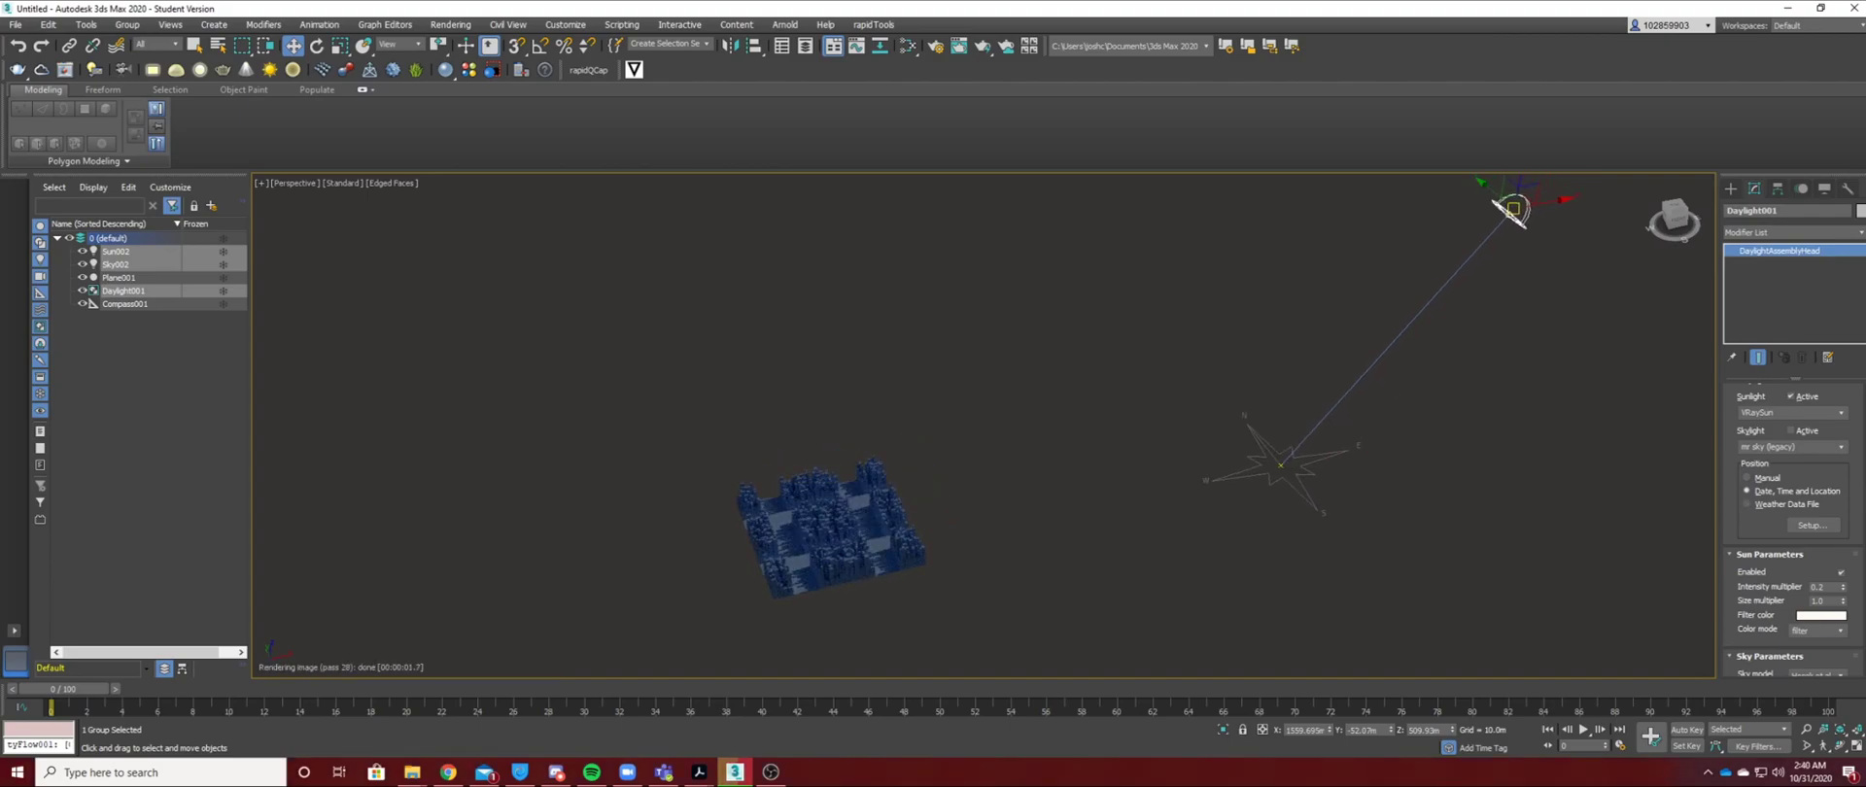
{"action": "middle_click_drag", "start_coordinate": [933, 462], "coordinate": [891, 491]}
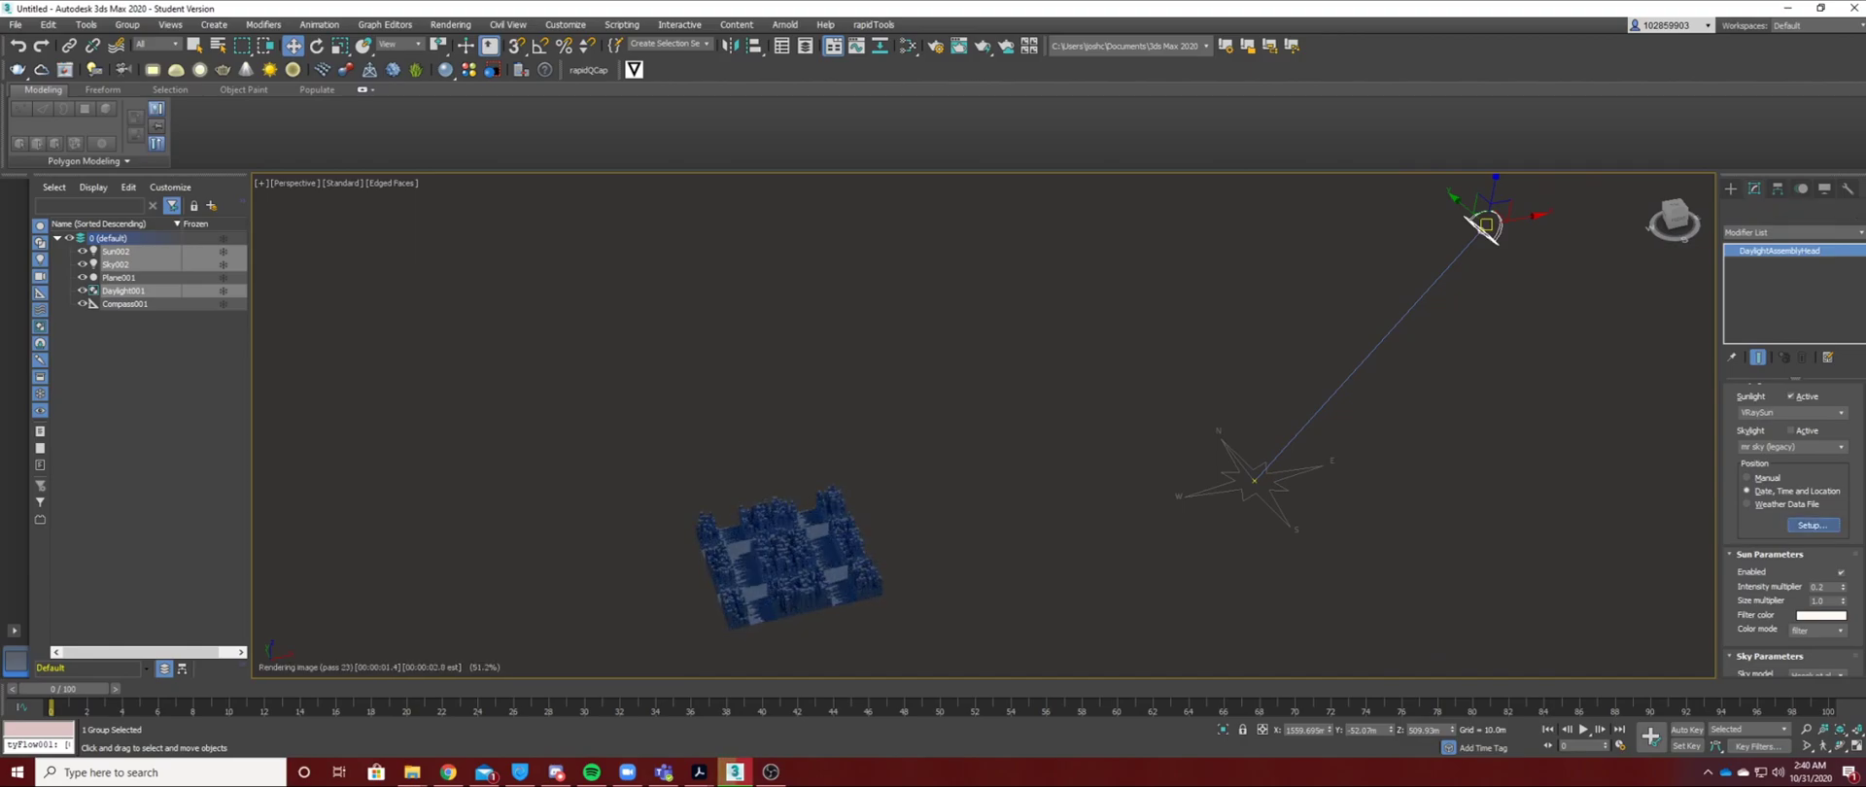
{"action": "left_click", "coordinate": [1801, 187]}
{"action": "double_click", "coordinate": [1752, 442]}
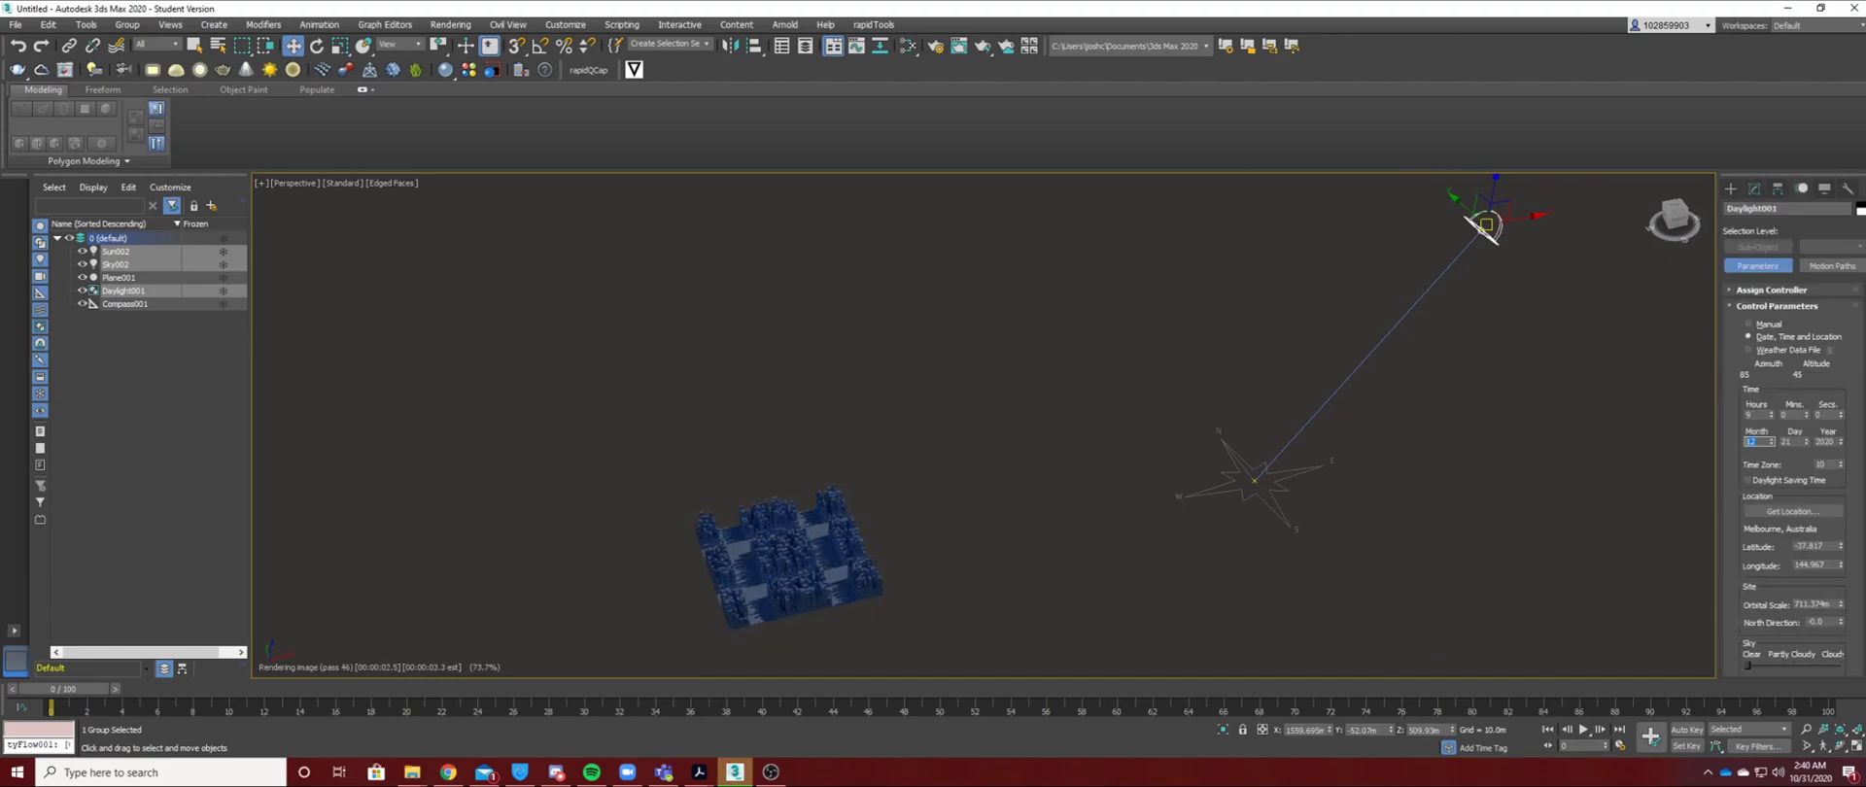
{"action": "type", "text": "6"}
{"action": "key", "text": "Return"}
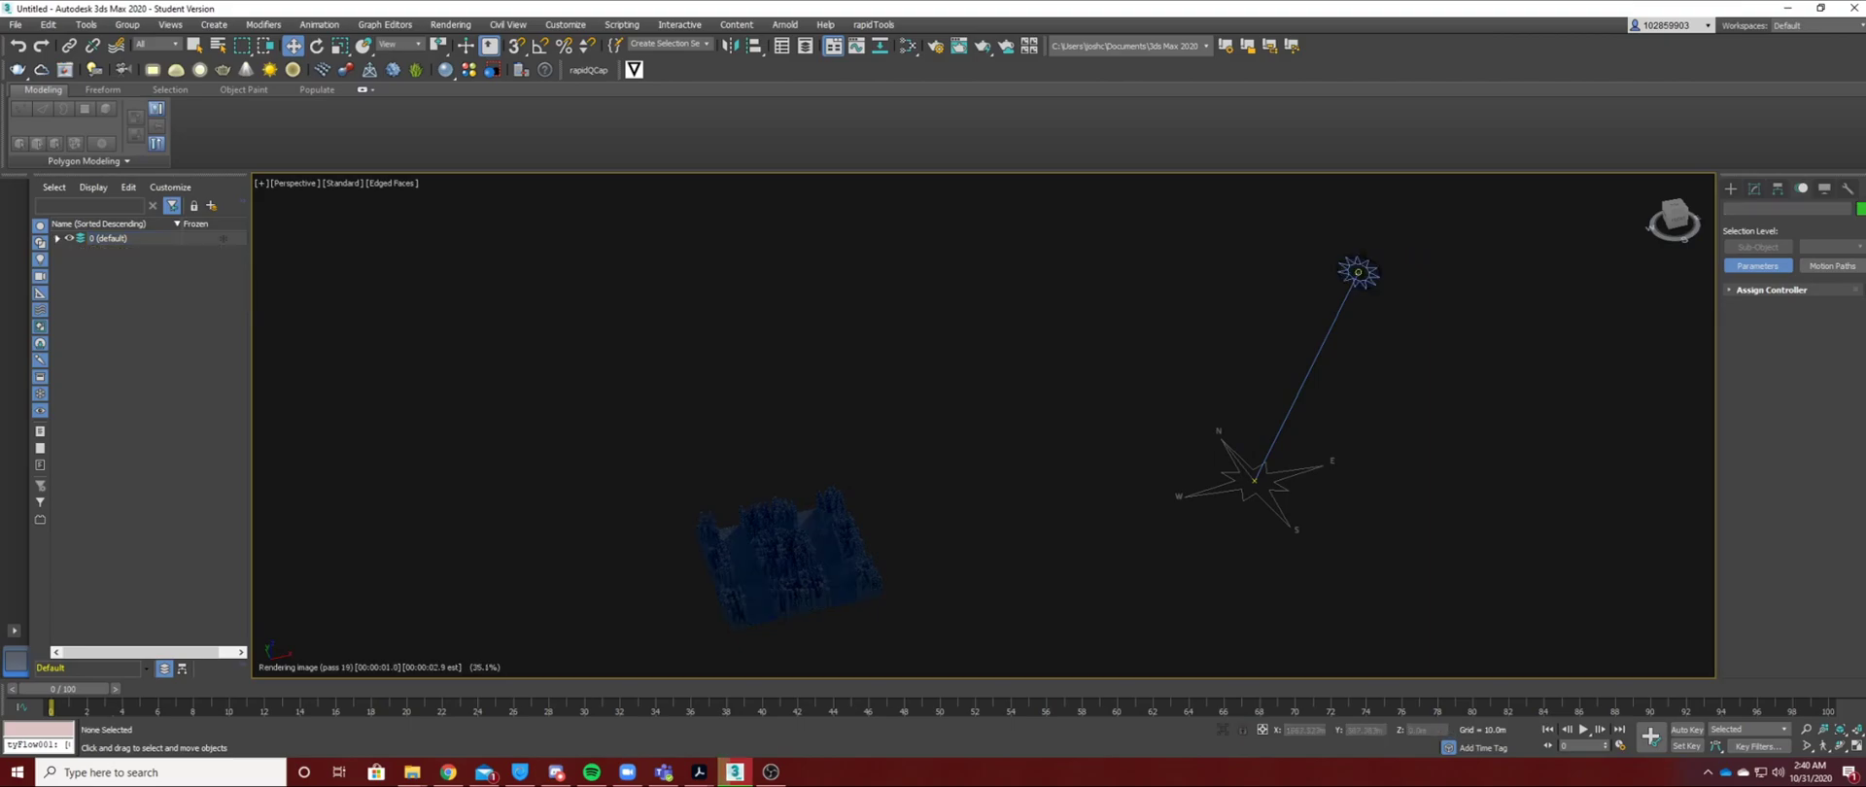
Clone Daylight001 as an independent copy and set the hour of the copy to 10.
{"action": "middle_click_drag", "start_coordinate": [1361, 271], "coordinate": [1398, 244]}
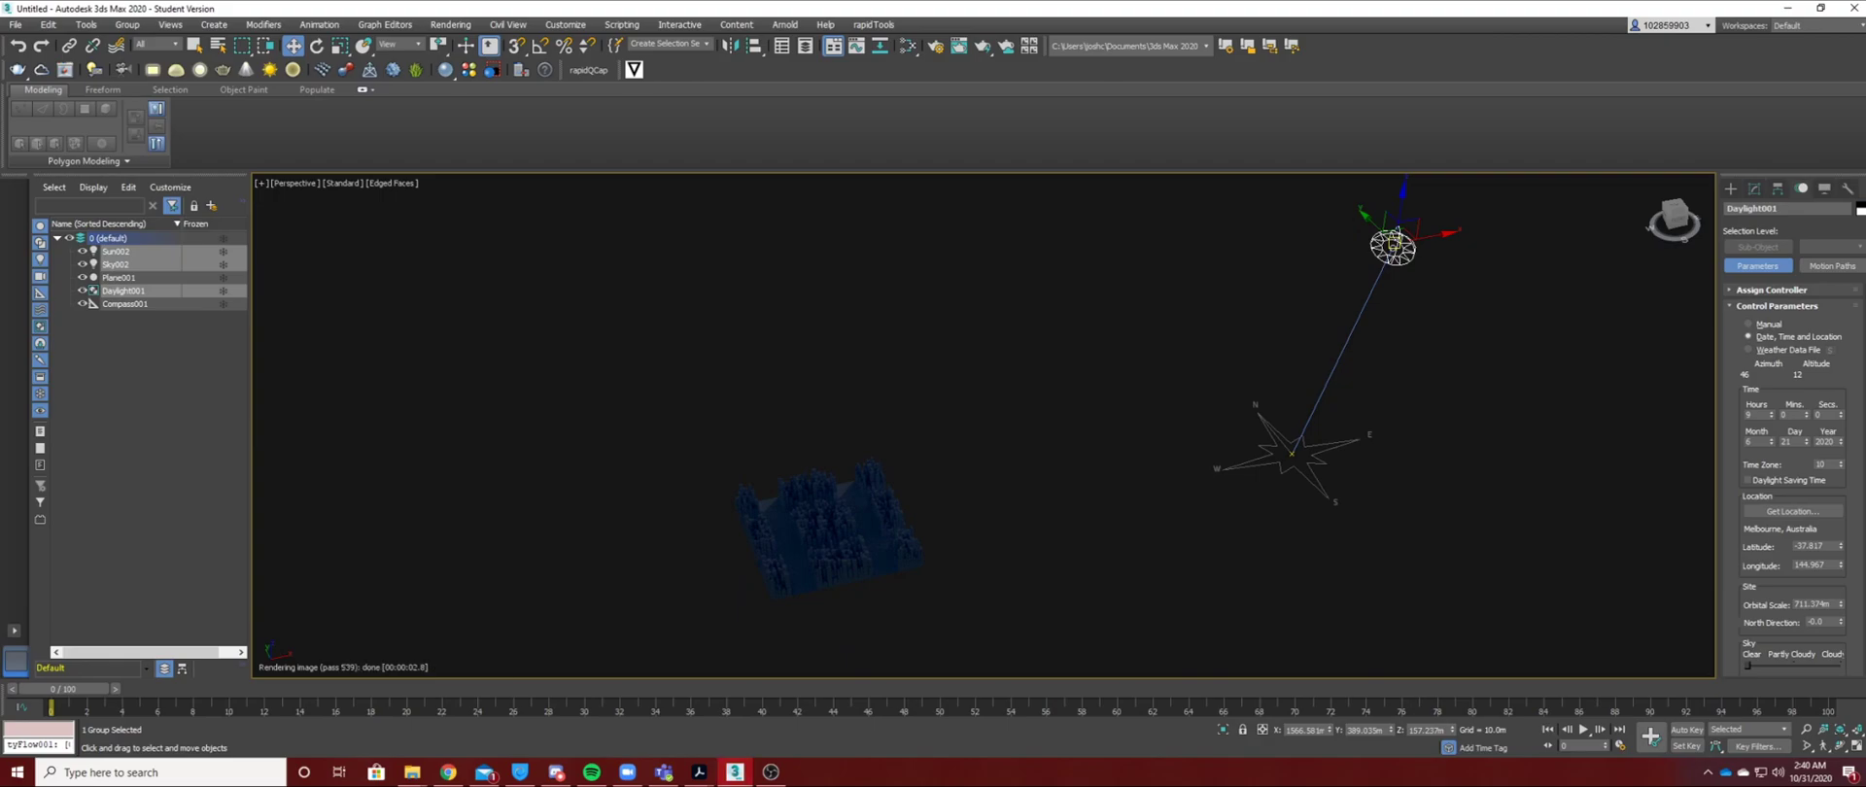
{"action": "mouse_move", "coordinate": [972, 437]}
{"action": "middle_mouse_down"}
{"action": "mouse_move", "coordinate": [995, 481]}
{"action": "mouse_move", "coordinate": [987, 450]}
{"action": "middle_mouse_up"}
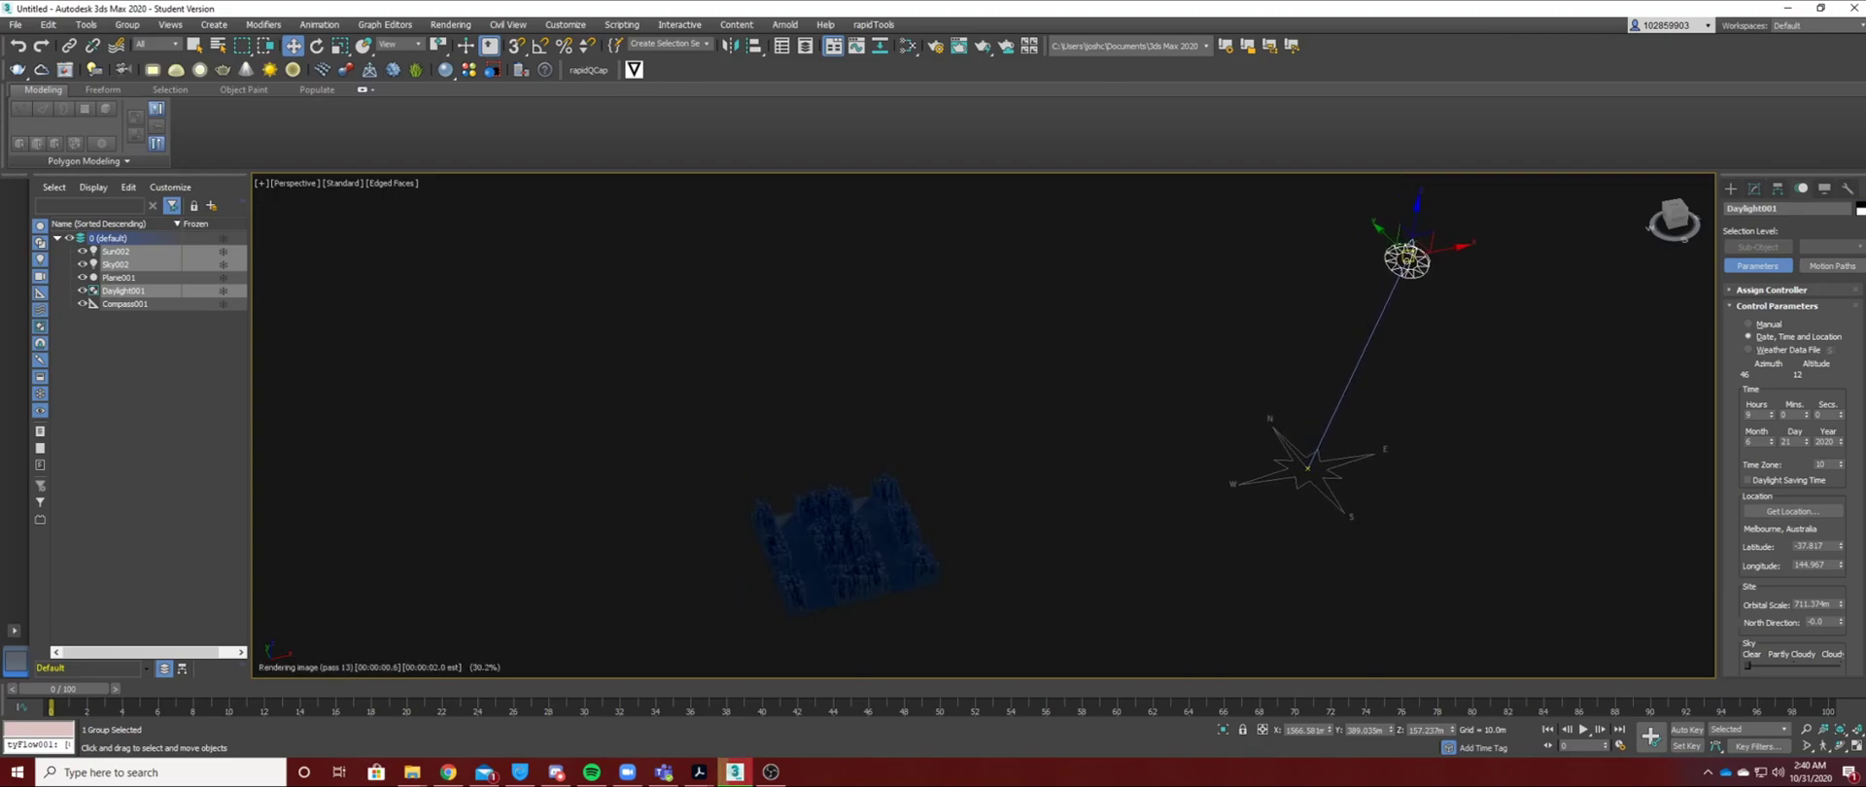
{"action": "scroll", "coordinate": [990, 567], "scroll_direction": "up", "scroll_amount": 5}
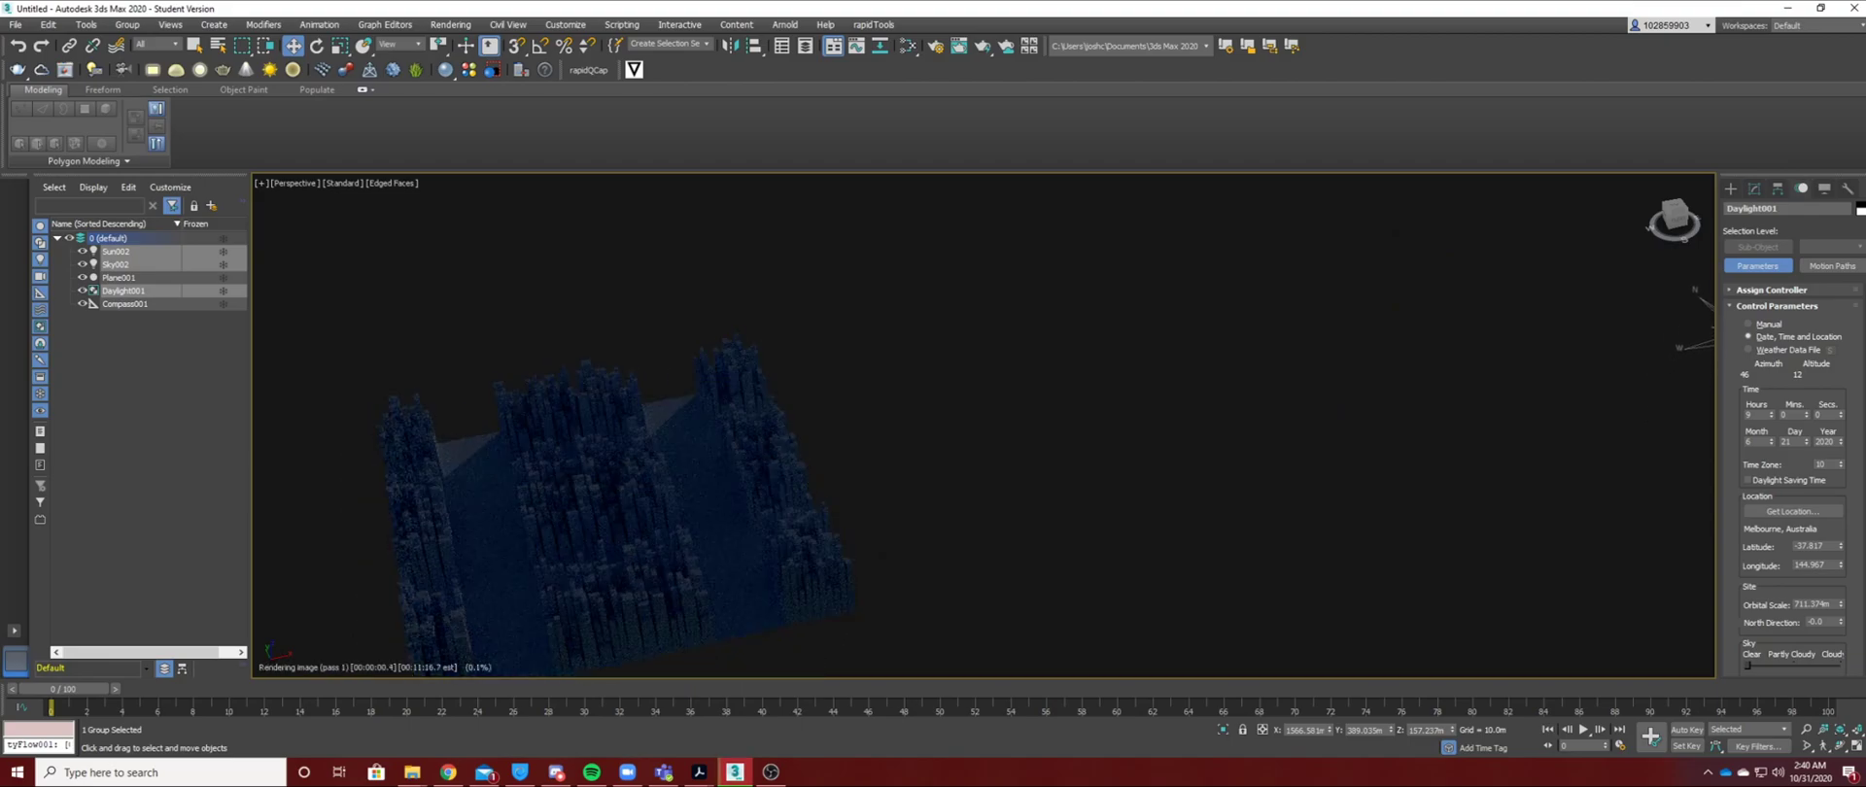
{"action": "scroll", "coordinate": [1002, 418], "scroll_direction": "down", "scroll_amount": 5}
{"action": "middle_click_drag", "start_coordinate": [1002, 418], "coordinate": [797, 530]}
{"action": "key", "text": "ctrl+v"}
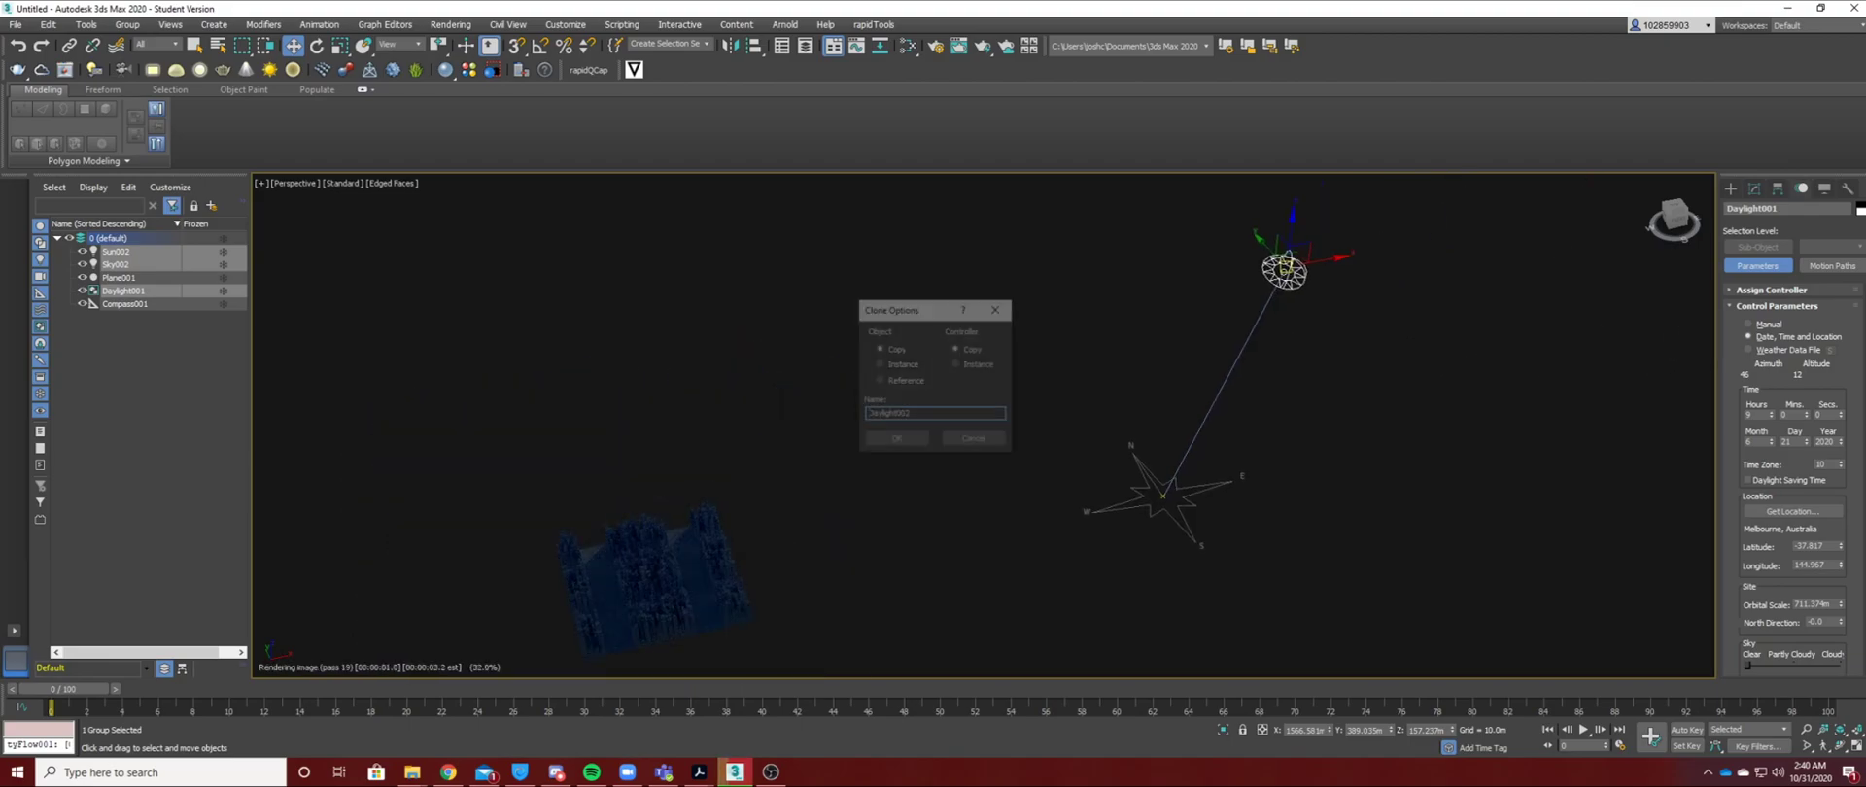
{"action": "key", "text": "Return"}
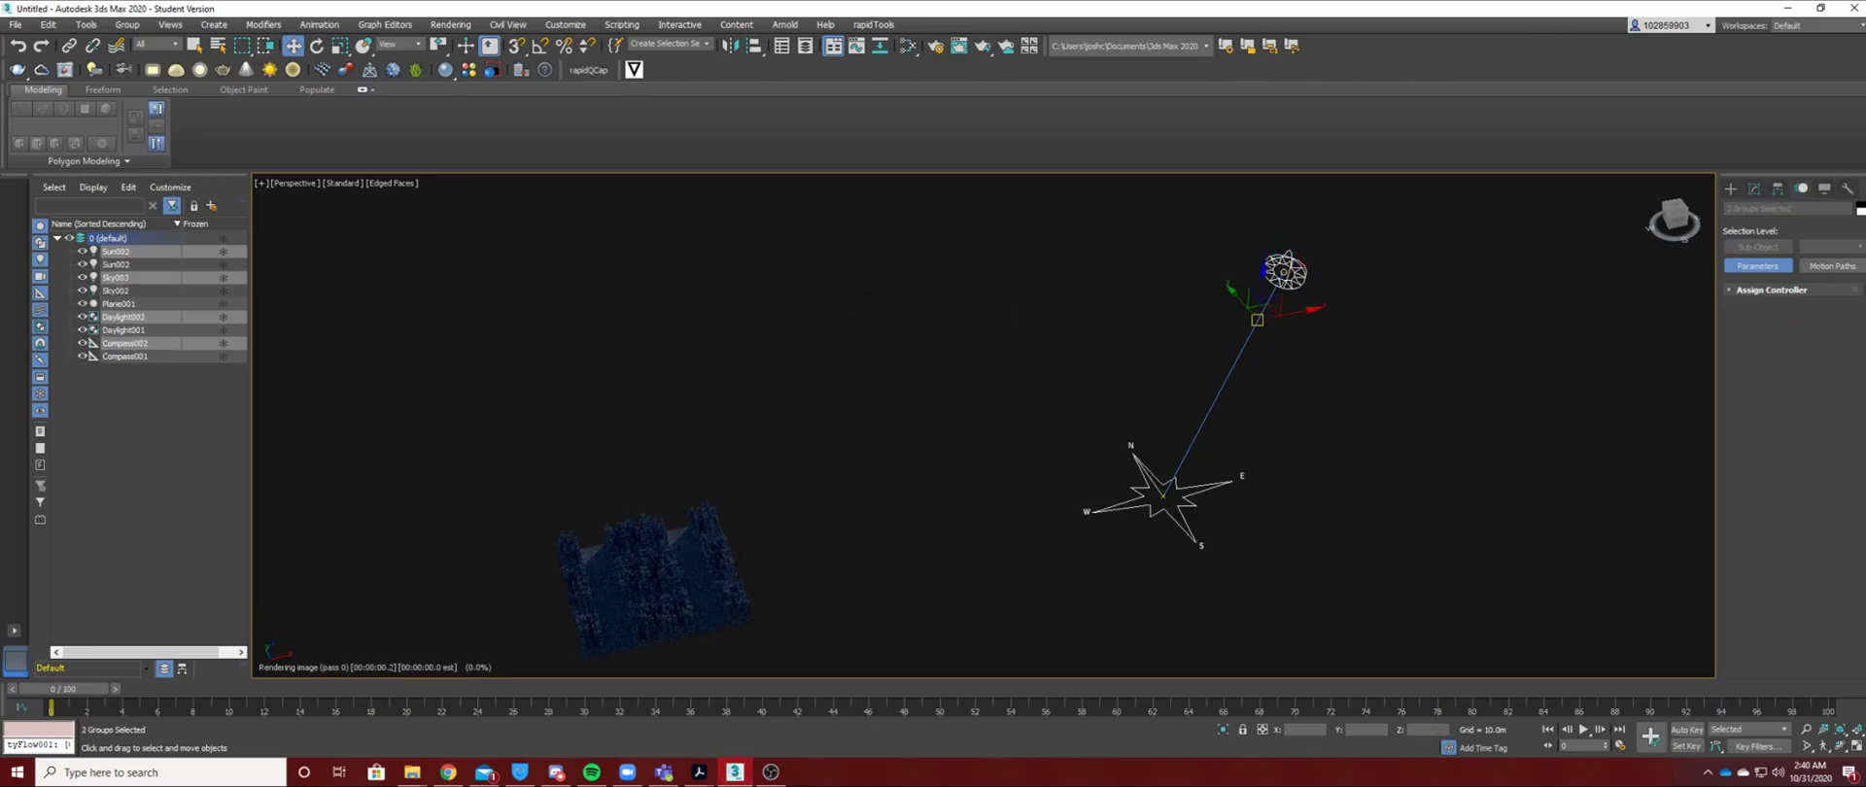
{"action": "left_click", "coordinate": [1284, 272]}
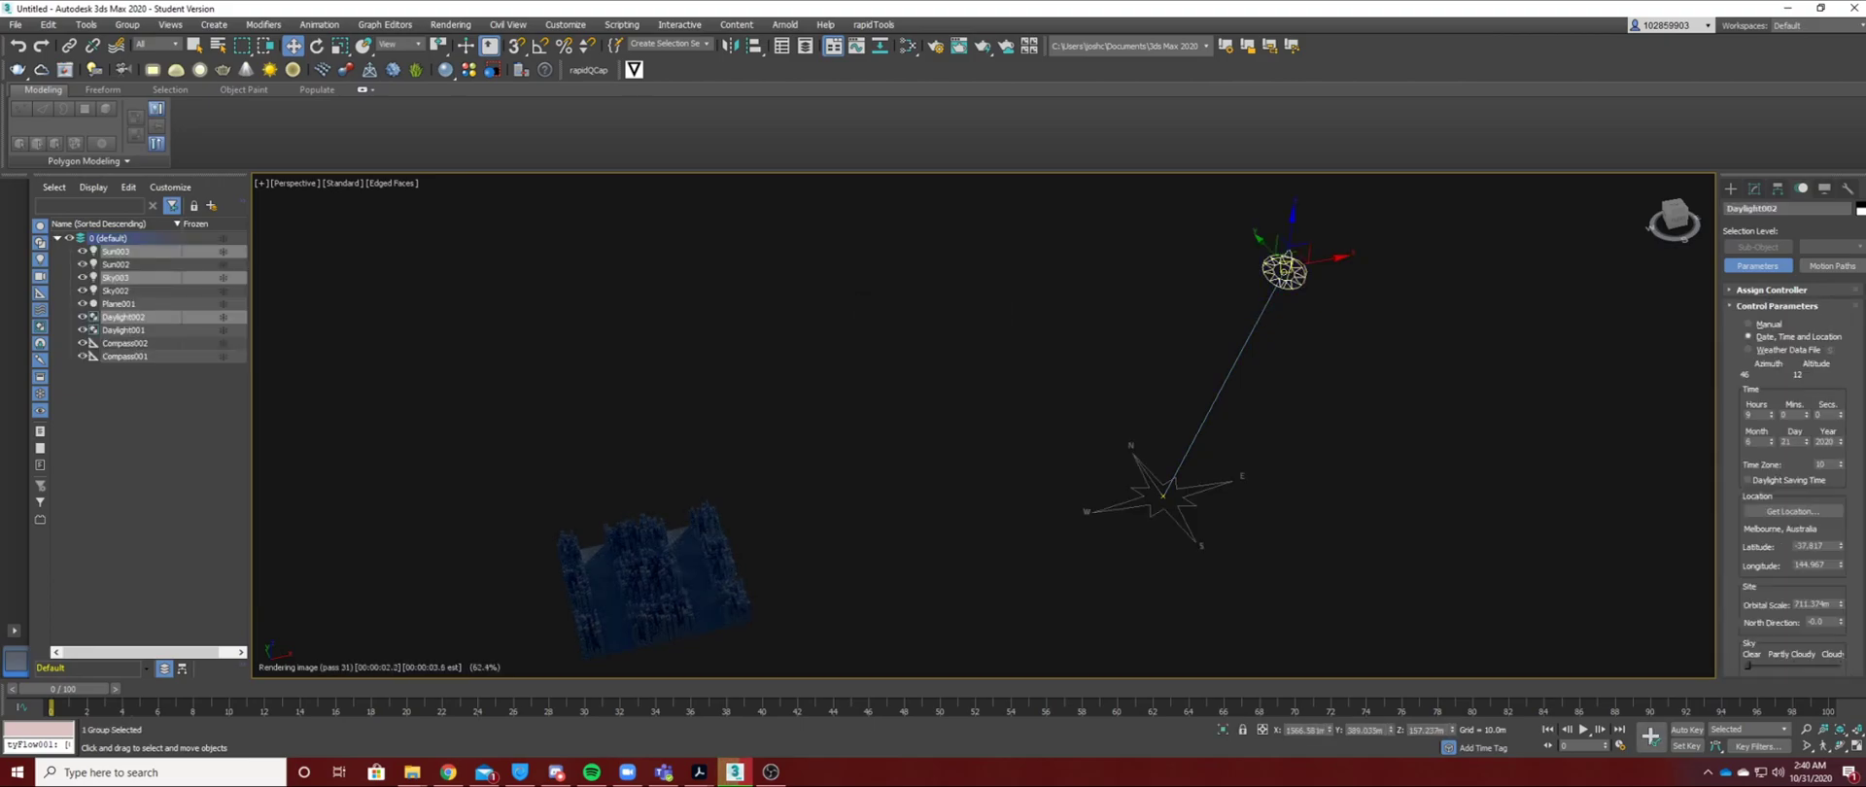
{"action": "left_click", "coordinate": [1772, 413]}
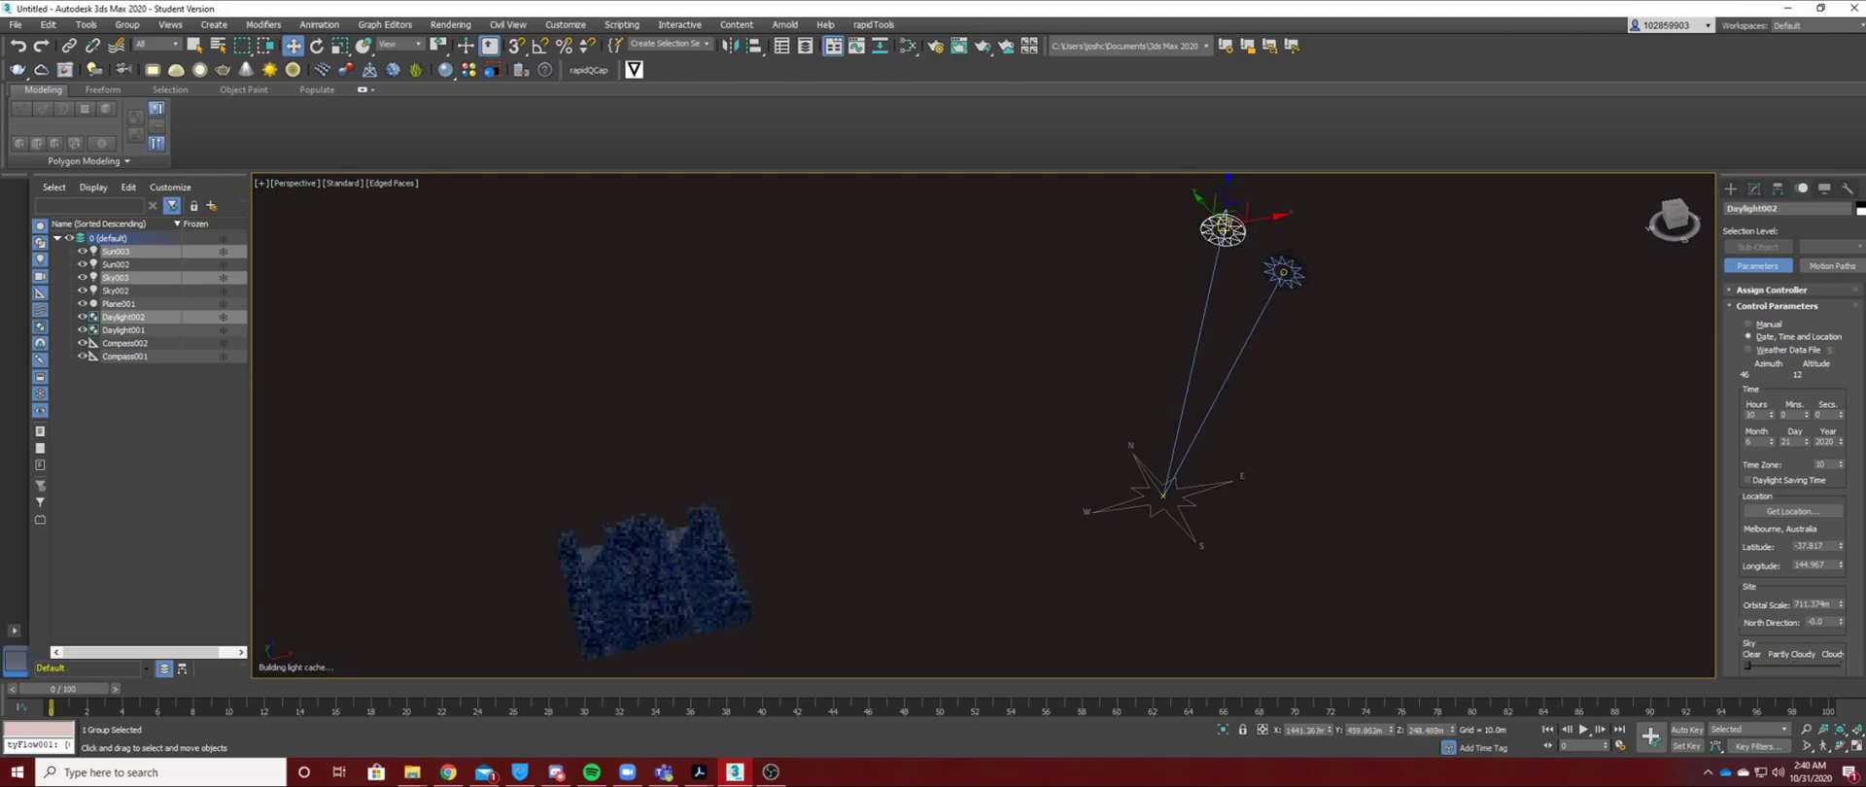
Clone Daylight002 as an independent copy and set the hour of Daylight002 to 11.
{"action": "scroll", "coordinate": [689, 549], "scroll_direction": "up", "scroll_amount": 4}
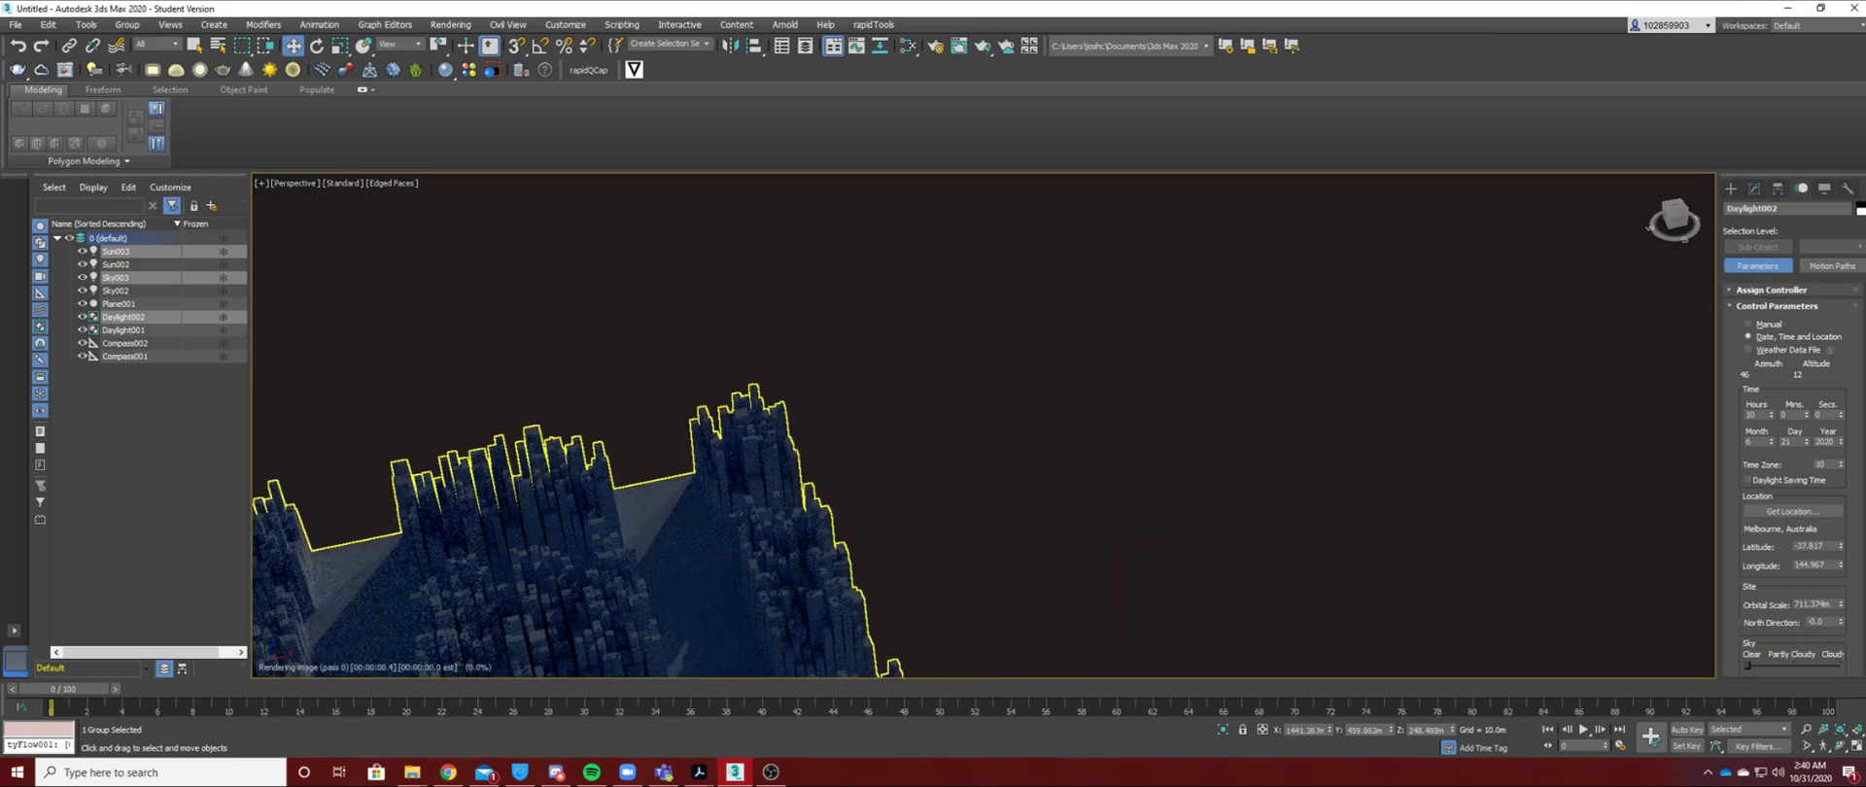
{"action": "scroll", "coordinate": [670, 525], "scroll_direction": "down", "scroll_amount": 3}
{"action": "middle_click_drag", "start_coordinate": [1439, 477], "coordinate": [1424, 484]}
{"action": "left_click", "coordinate": [1424, 484]}
{"action": "scroll", "coordinate": [1410, 471], "scroll_direction": "down", "scroll_amount": 3}
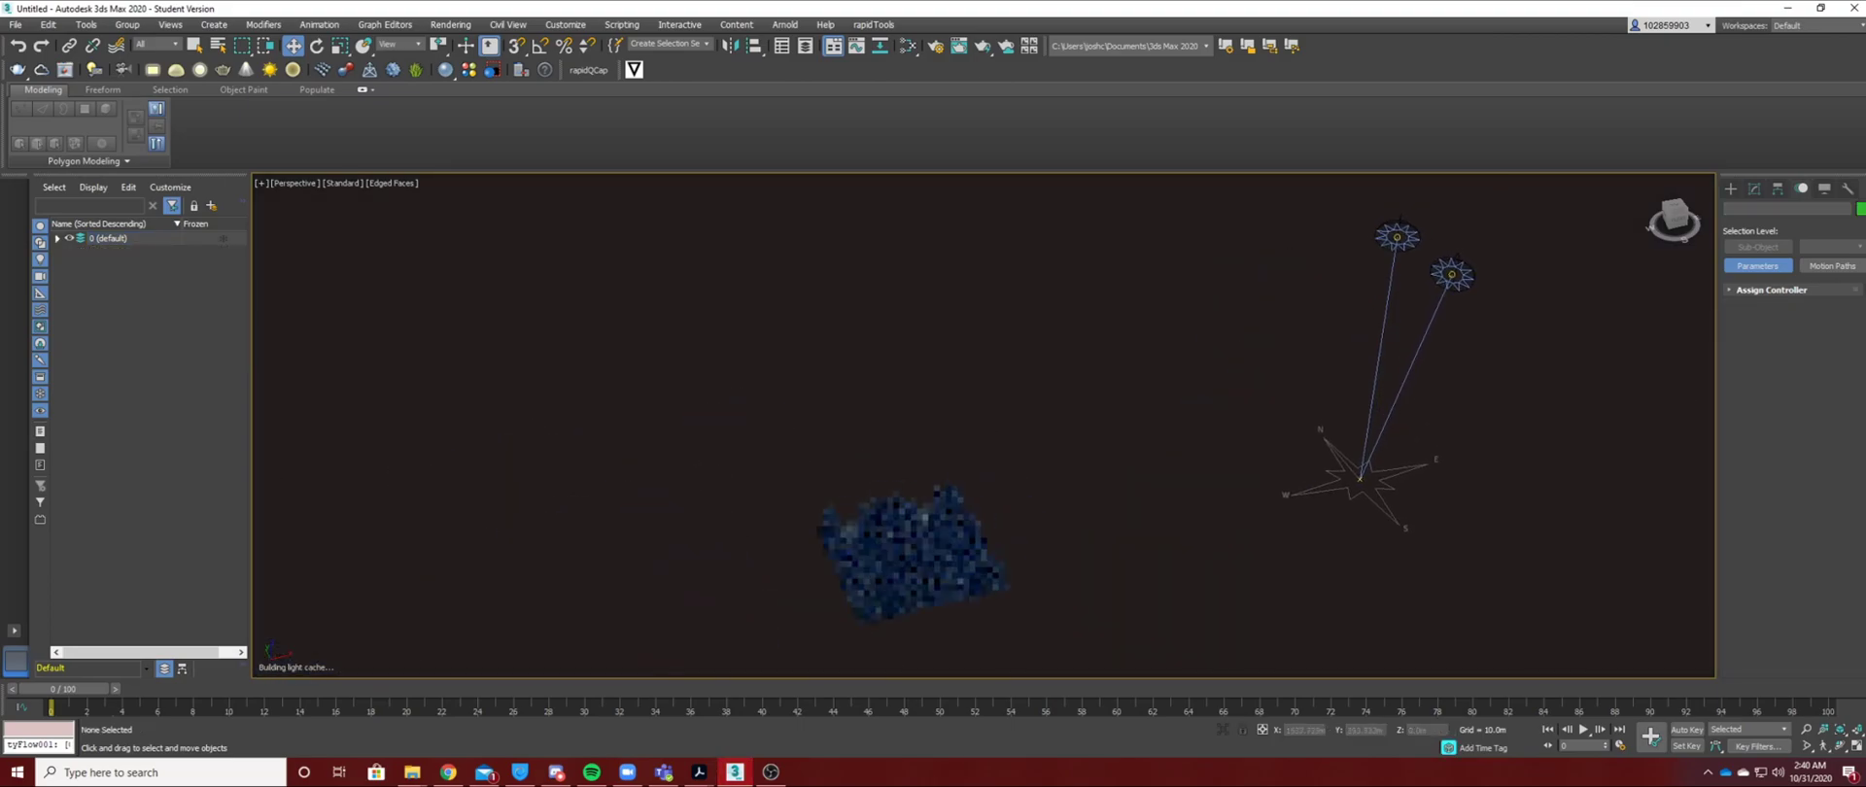
{"action": "left_click", "coordinate": [1397, 237]}
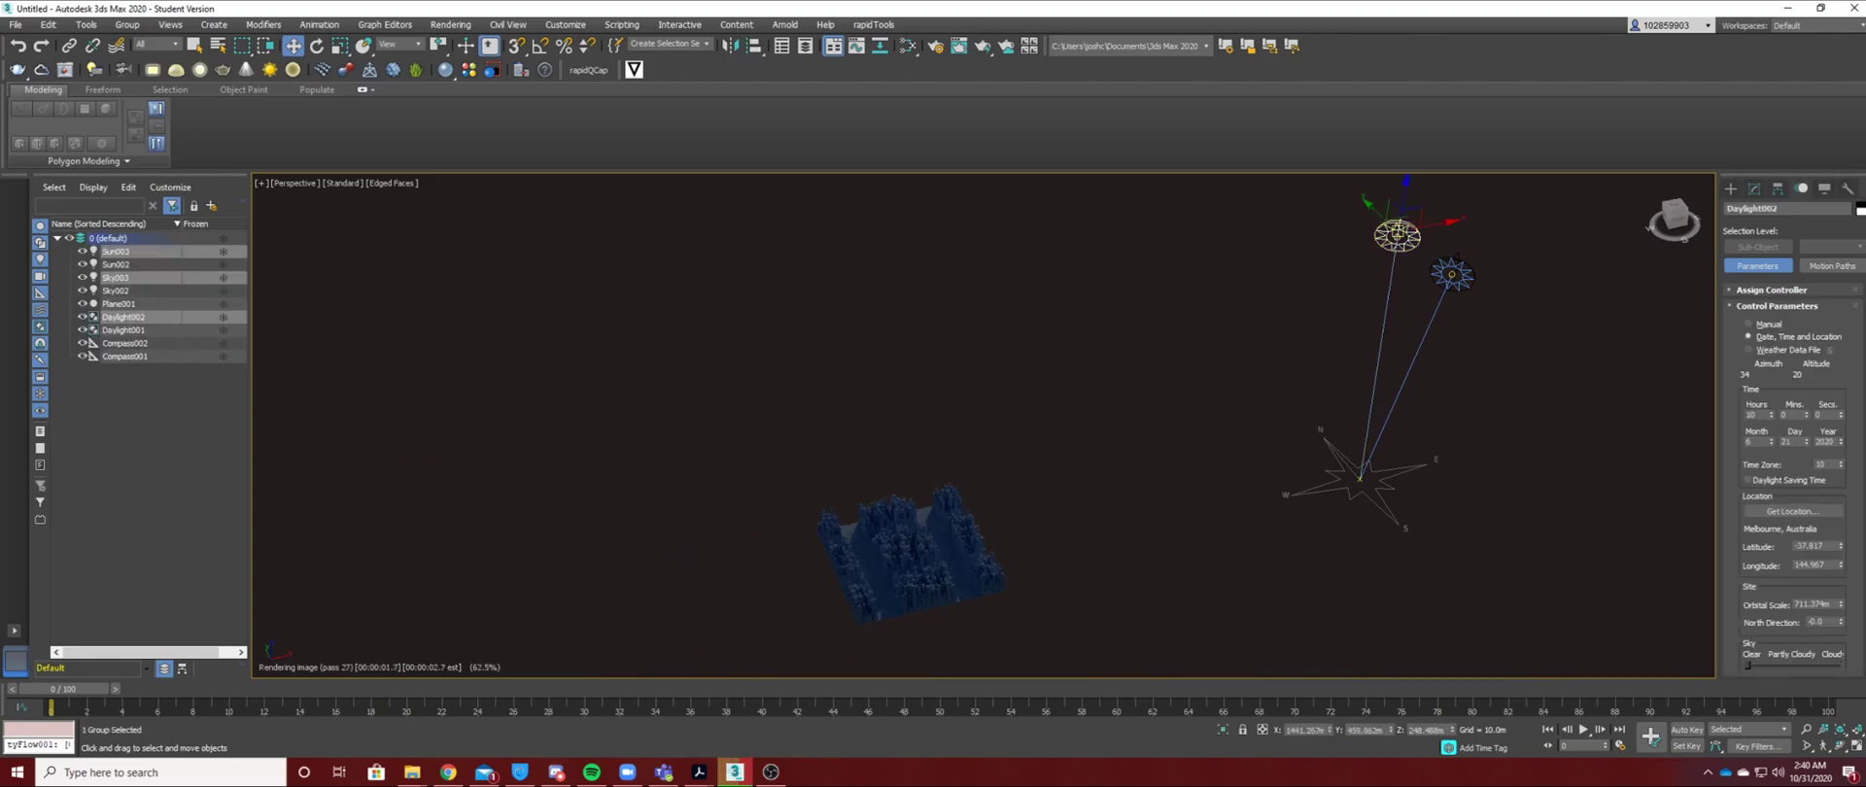
{"action": "key", "text": "ctrl+v"}
{"action": "key", "text": "Return"}
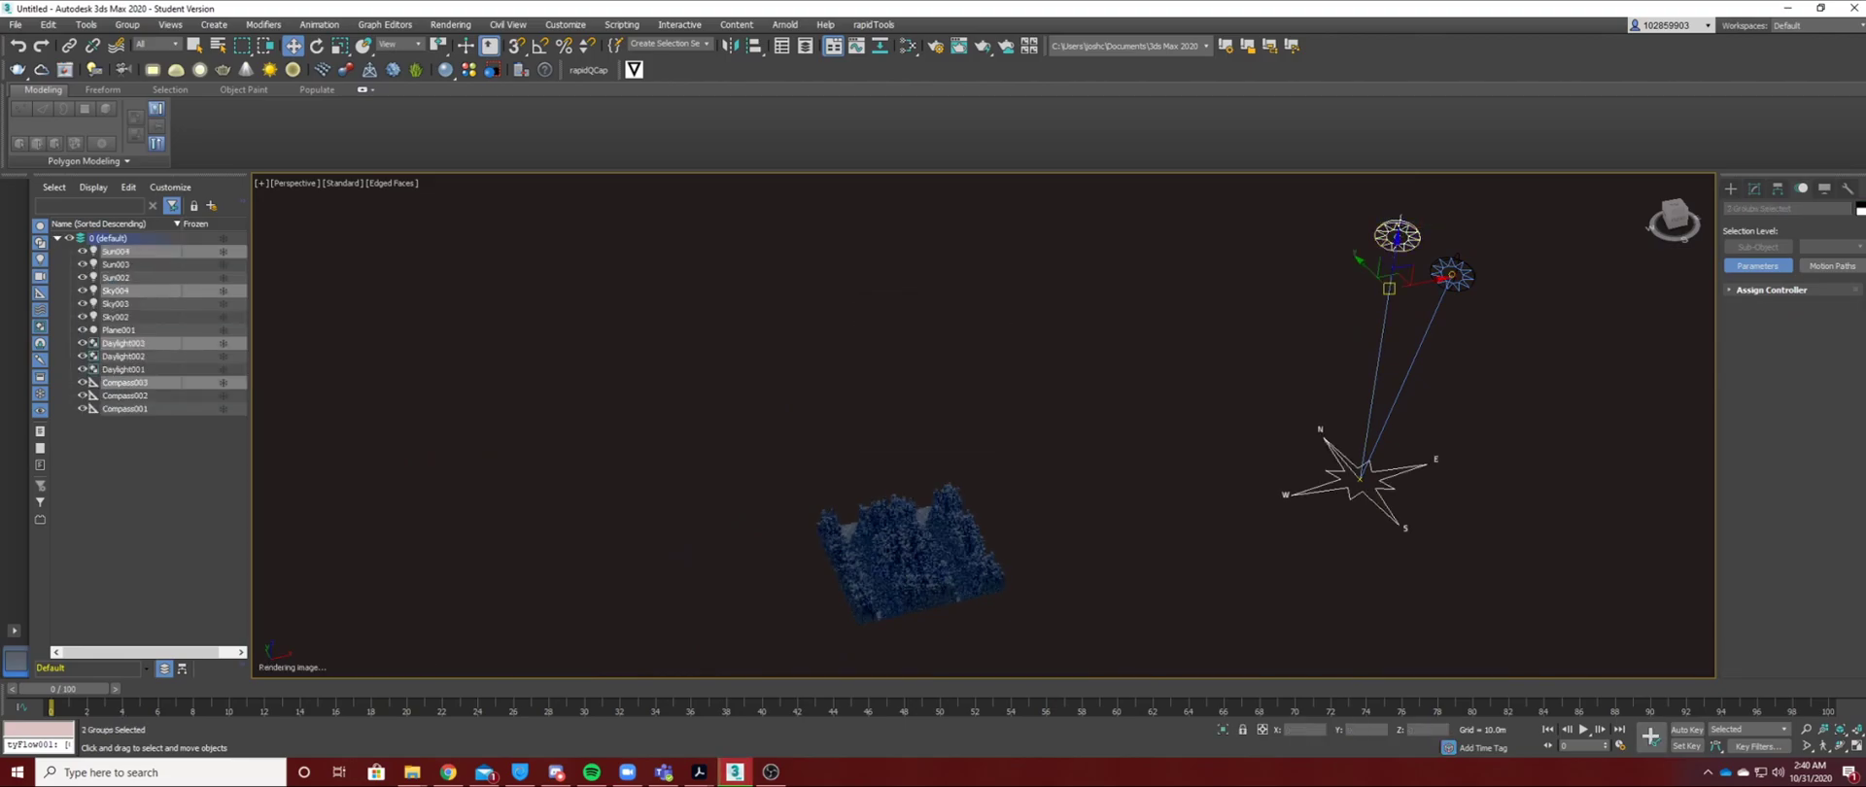
{"action": "left_click", "coordinate": [1308, 341]}
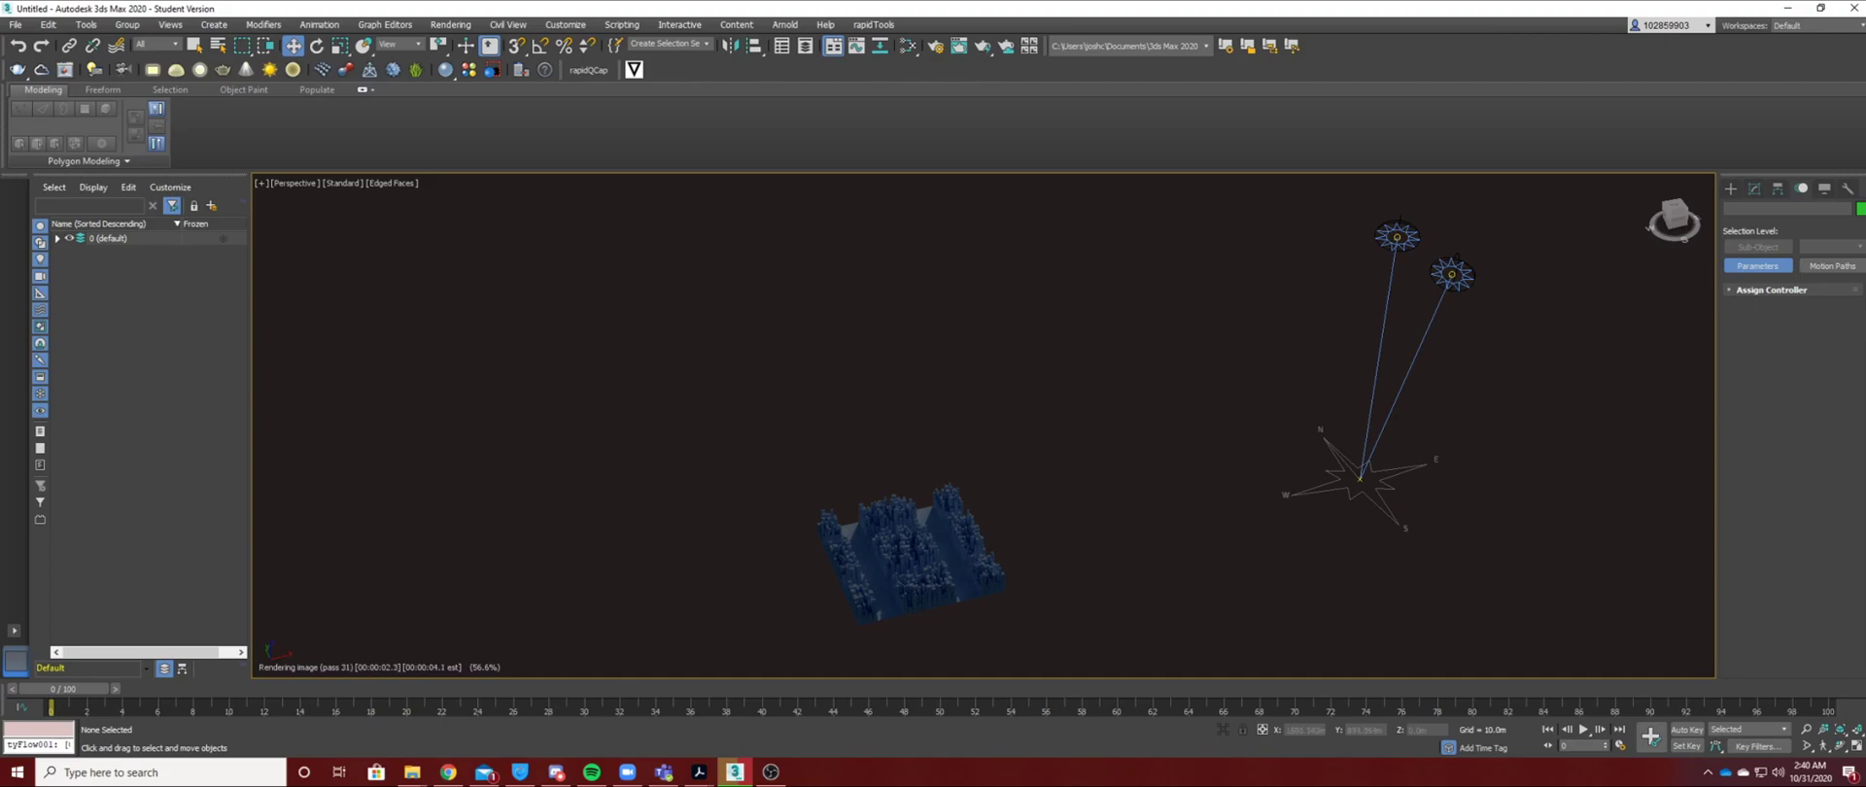
{"action": "left_click", "coordinate": [1397, 237]}
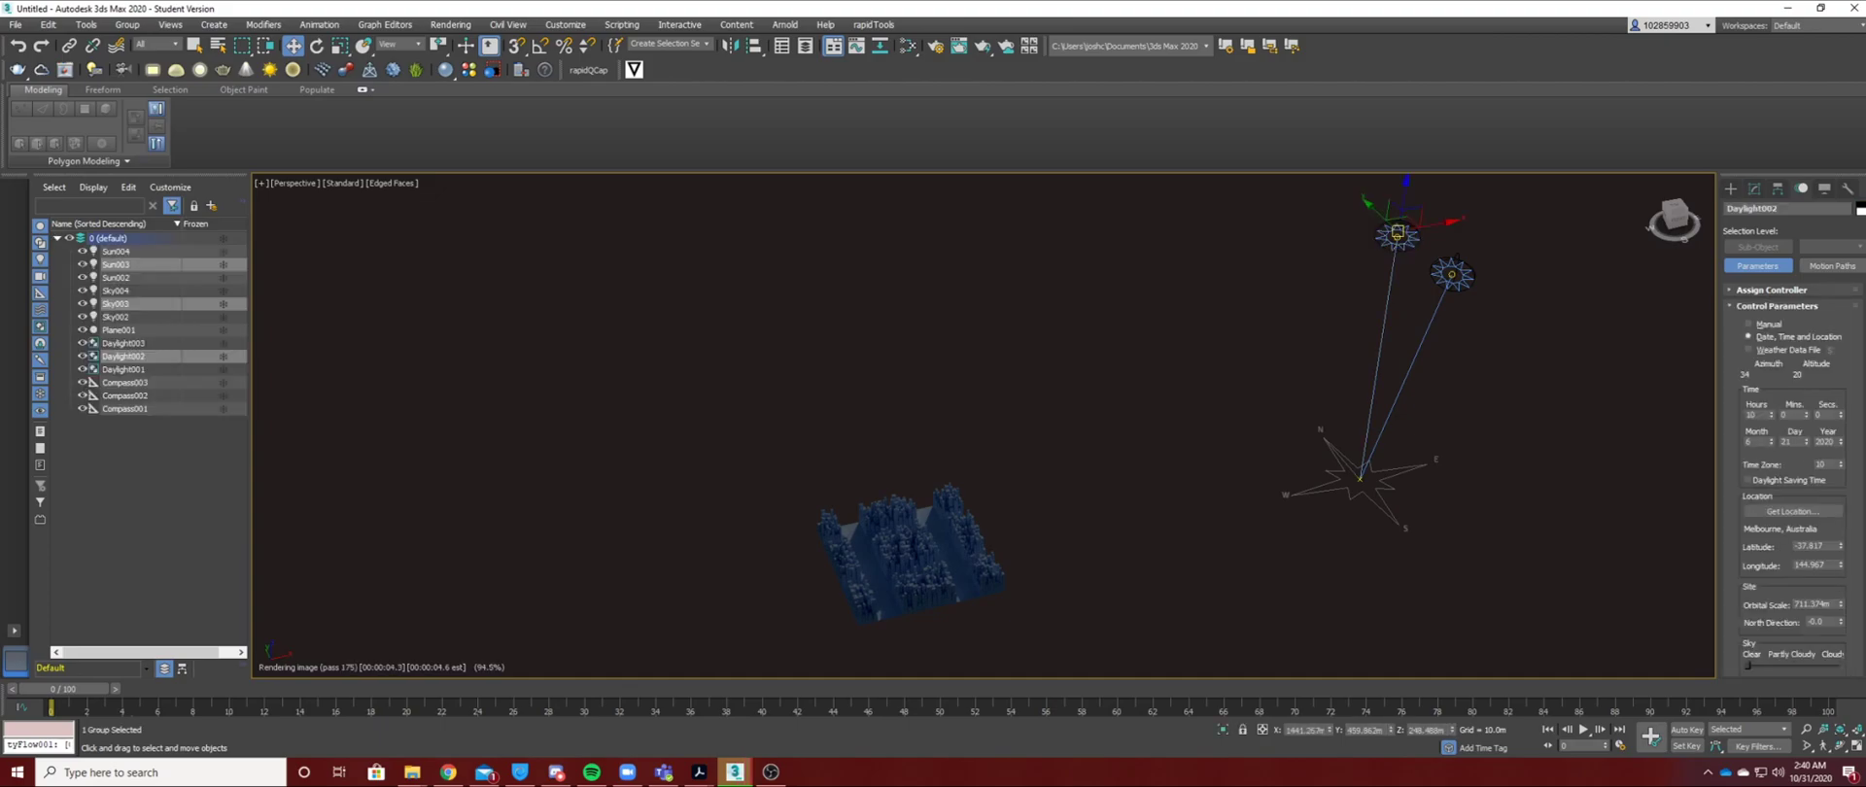
{"action": "left_click", "coordinate": [1772, 412]}
{"action": "left_click", "coordinate": [1544, 418]}
Clone Daylight002 again at 11 o'clock and set the hour of Daylight002 to 12.
{"action": "left_click", "coordinate": [1335, 214]}
{"action": "key", "text": "ctrl+v"}
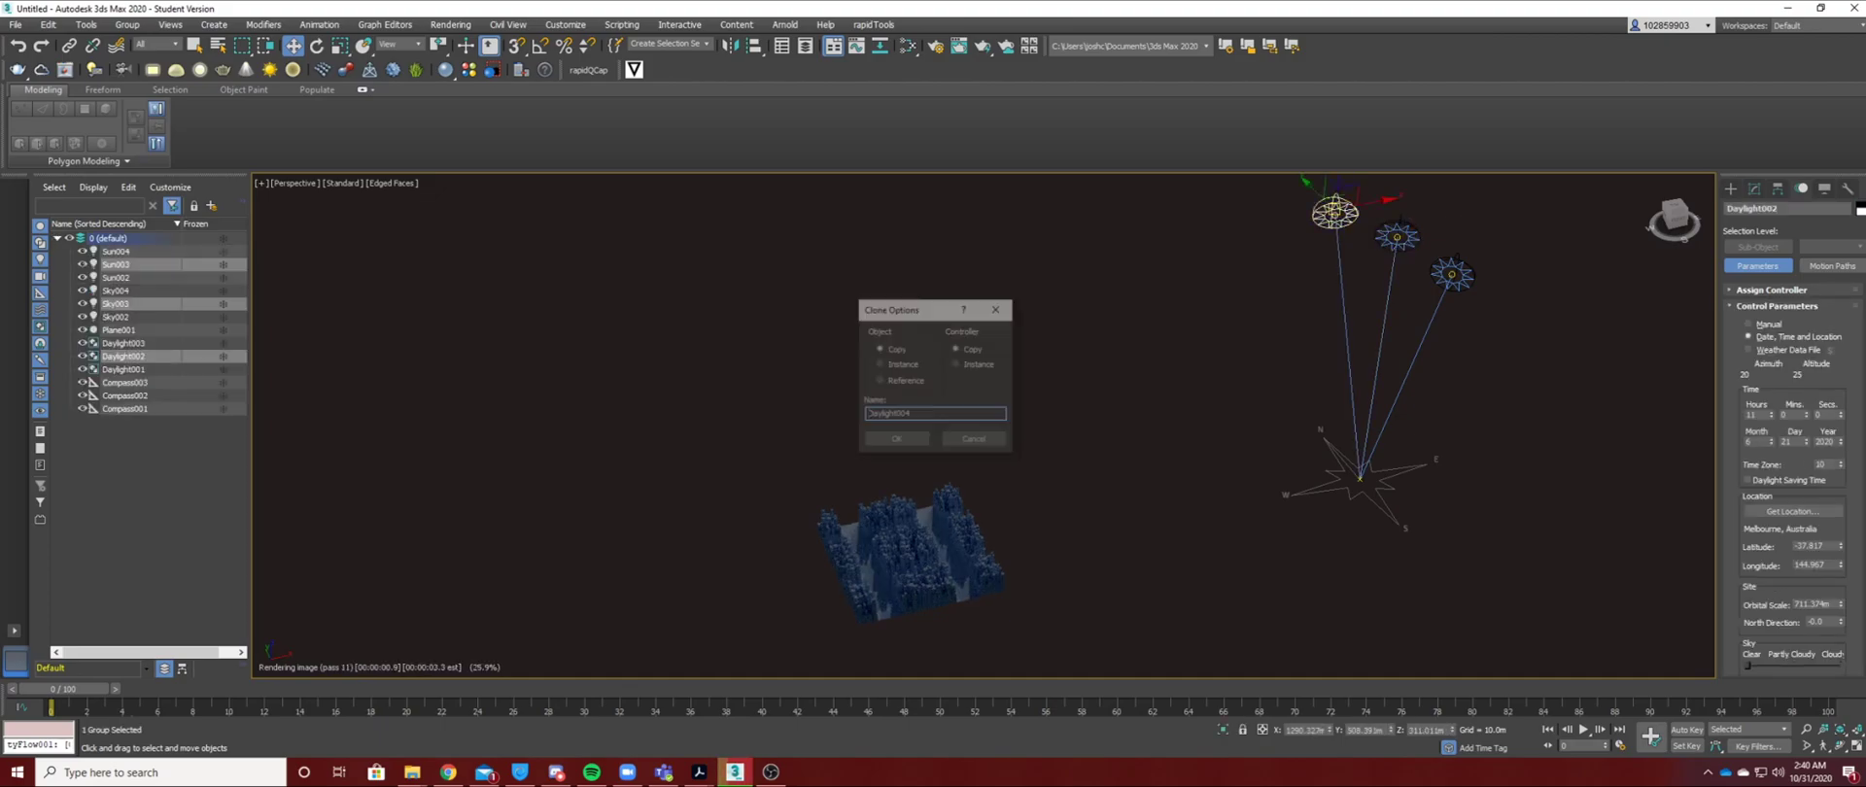
{"action": "key", "text": "Return"}
{"action": "left_click", "coordinate": [1544, 388]}
{"action": "left_click", "coordinate": [1335, 212]}
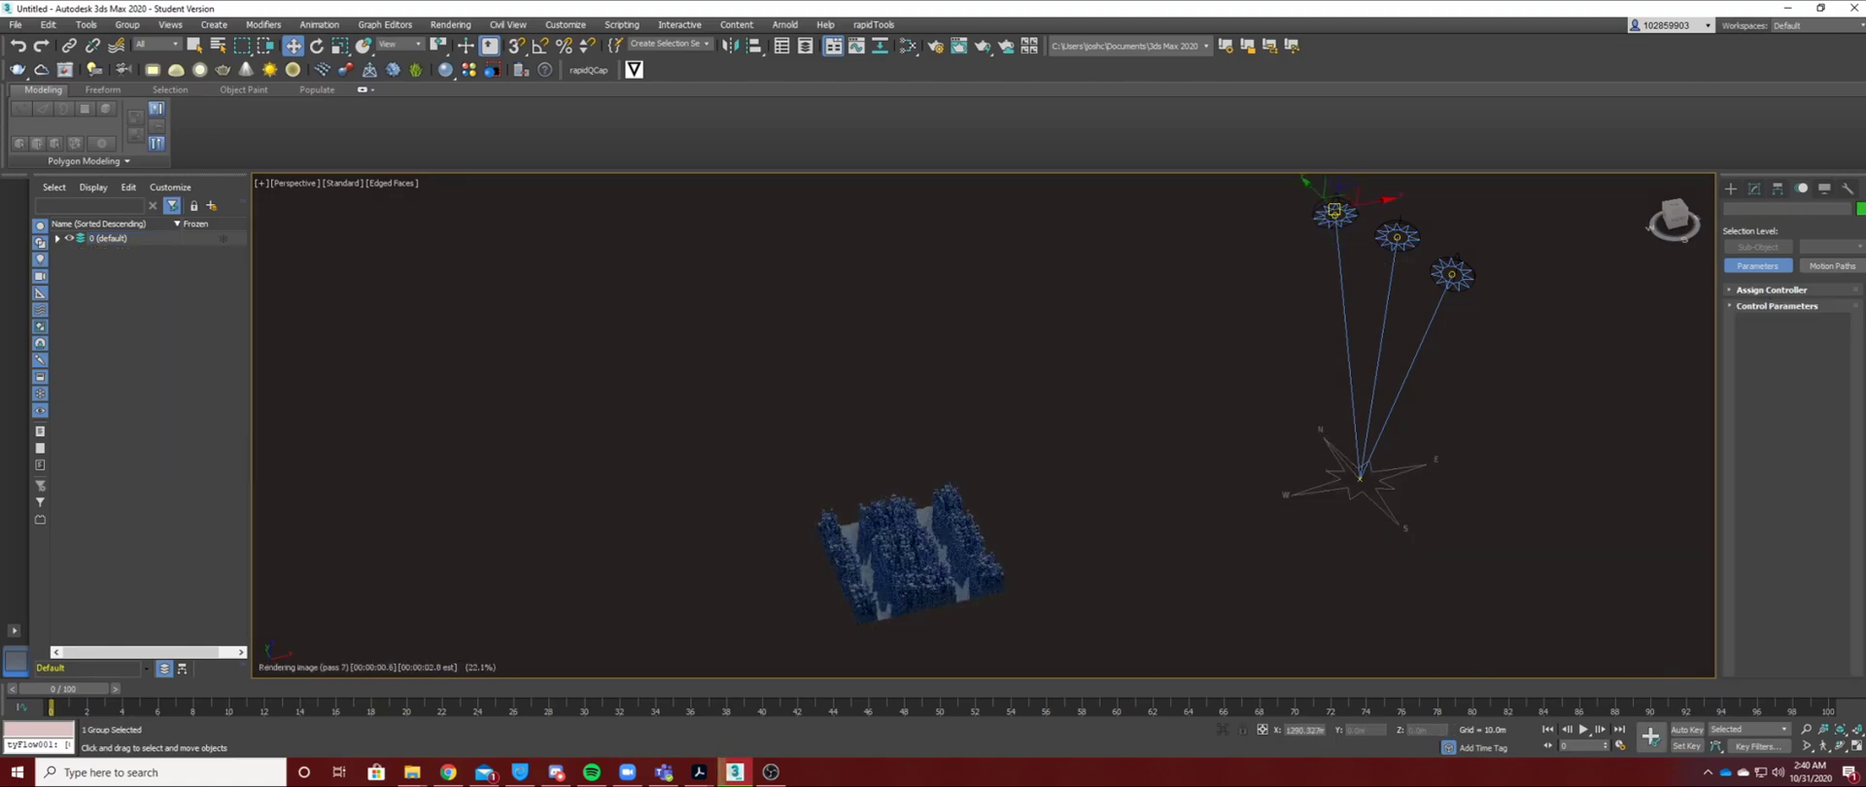
{"action": "left_click", "coordinate": [1771, 413]}
{"action": "left_click", "coordinate": [1543, 389]}
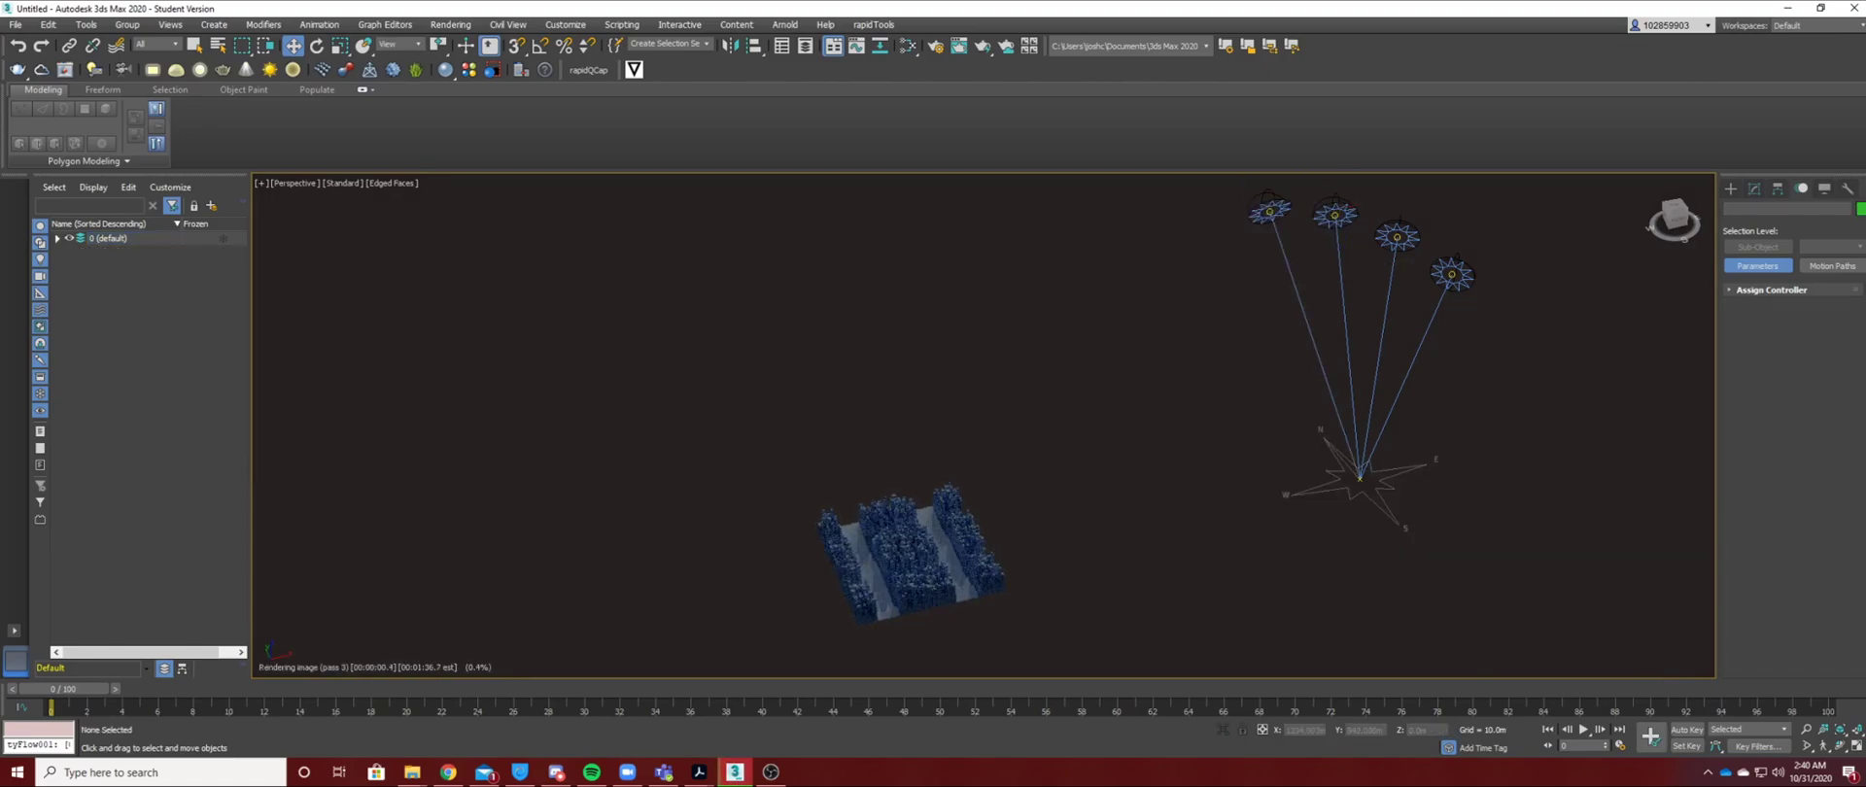
Clone Daylight002 as an independent copy, and clone the daylight system once more with its sun placed beside the noon sun, extending the arc.
{"action": "left_click", "coordinate": [1270, 209]}
{"action": "key", "text": "ctrl+v"}
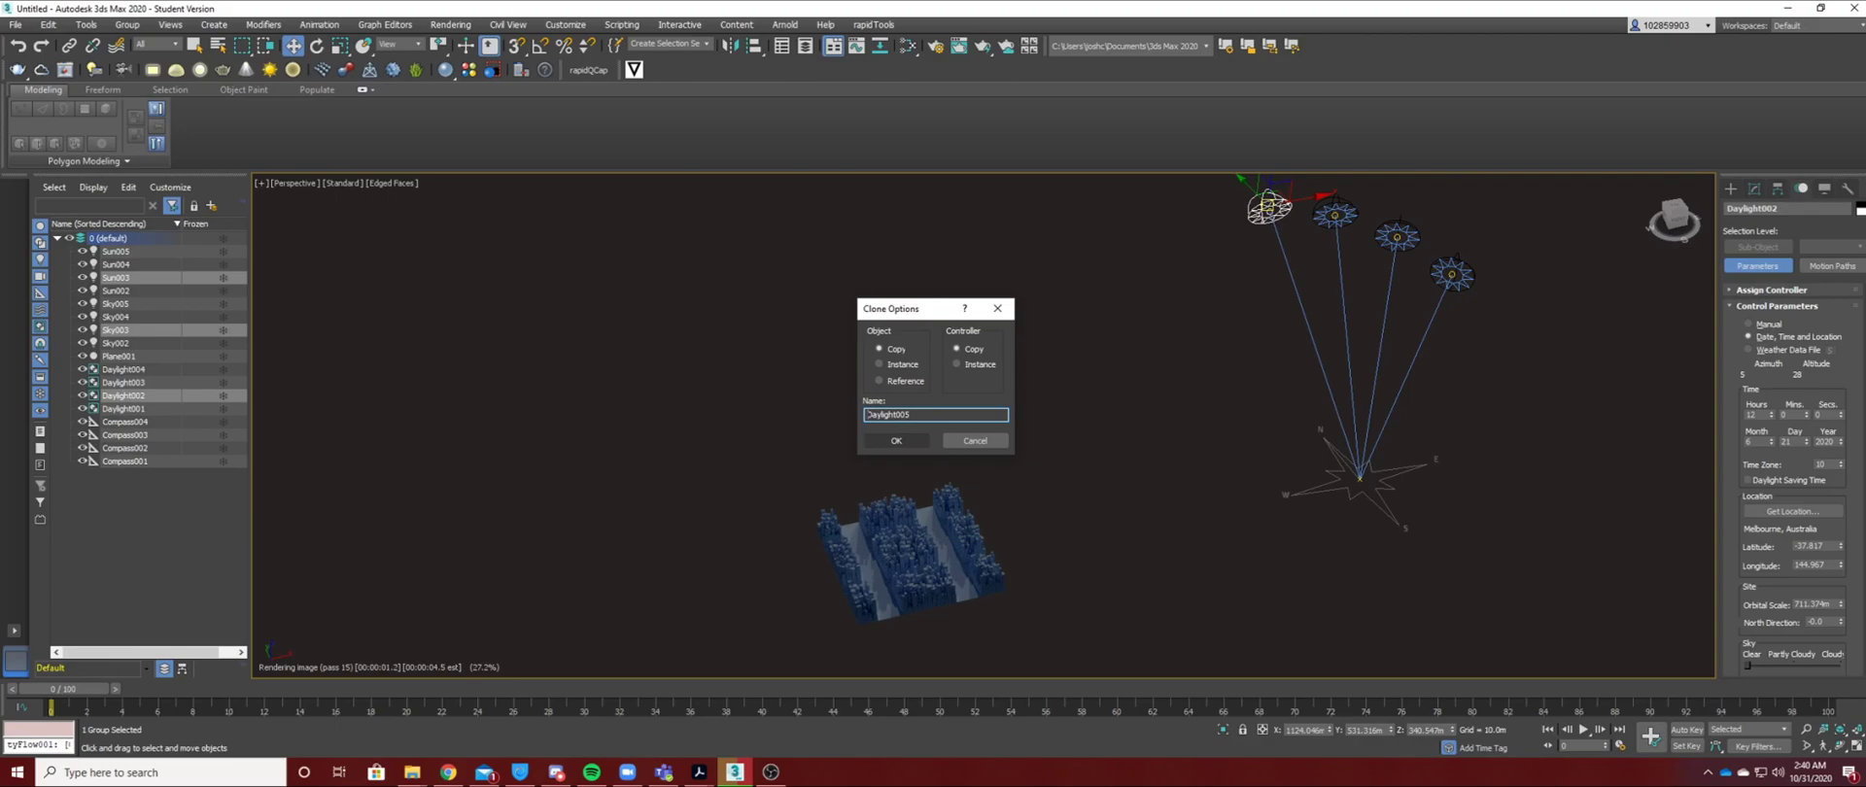
{"action": "left_click", "coordinate": [896, 440]}
{"action": "left_click", "coordinate": [1268, 208]}
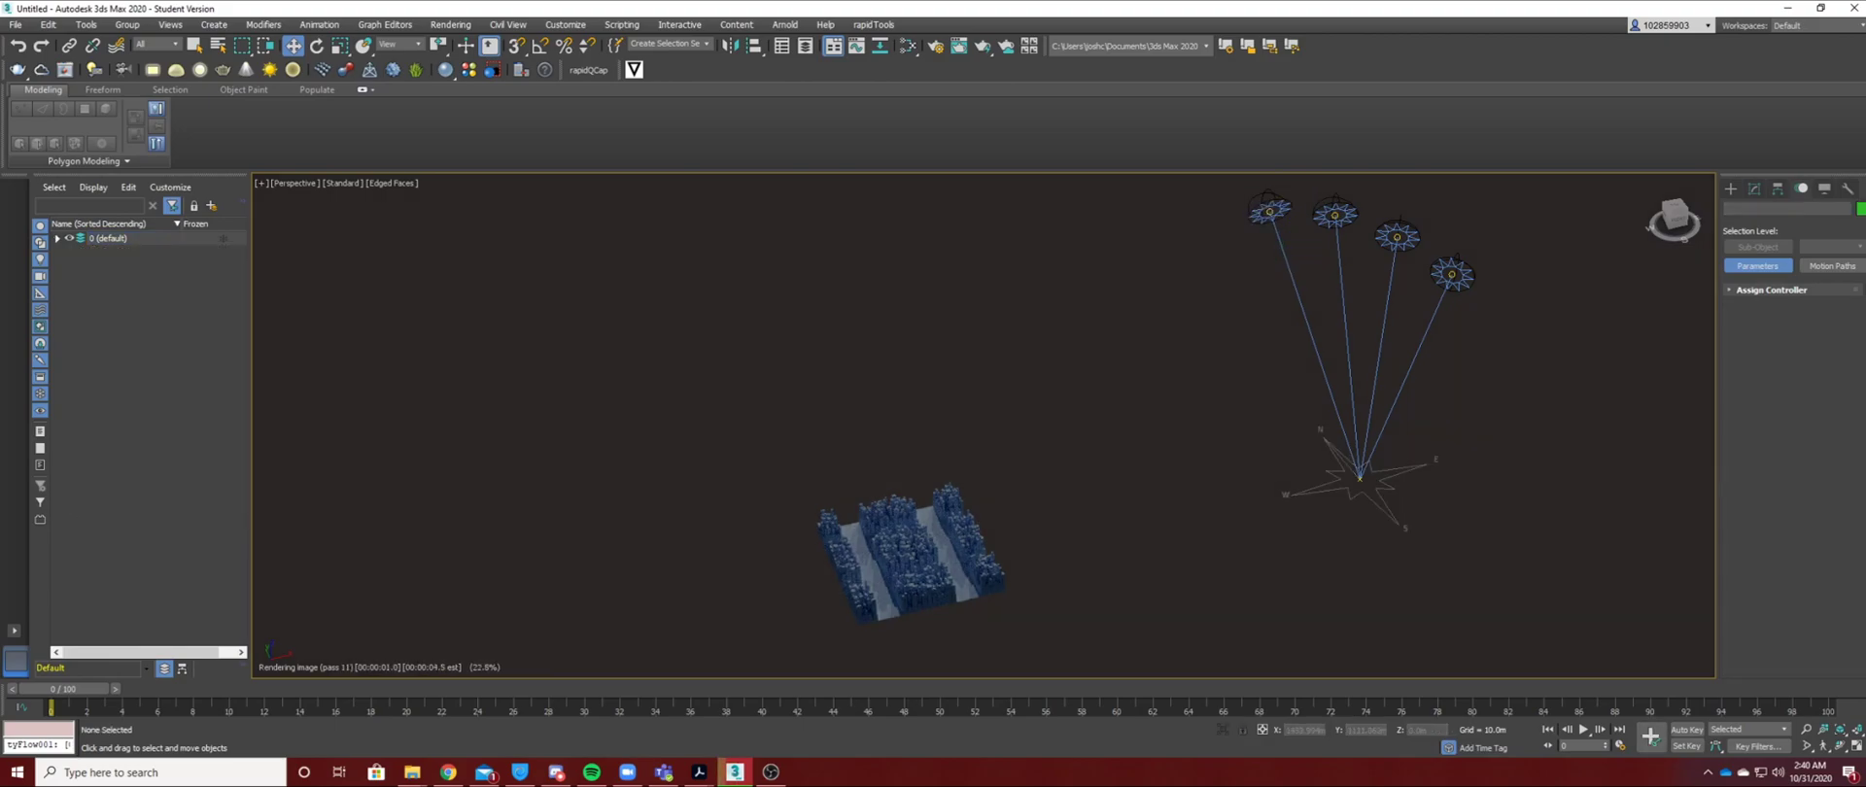
{"action": "left_click_drag", "start_coordinate": [1269, 206], "coordinate": [1204, 222], "text": "shift"}
{"action": "key", "text": "Return"}
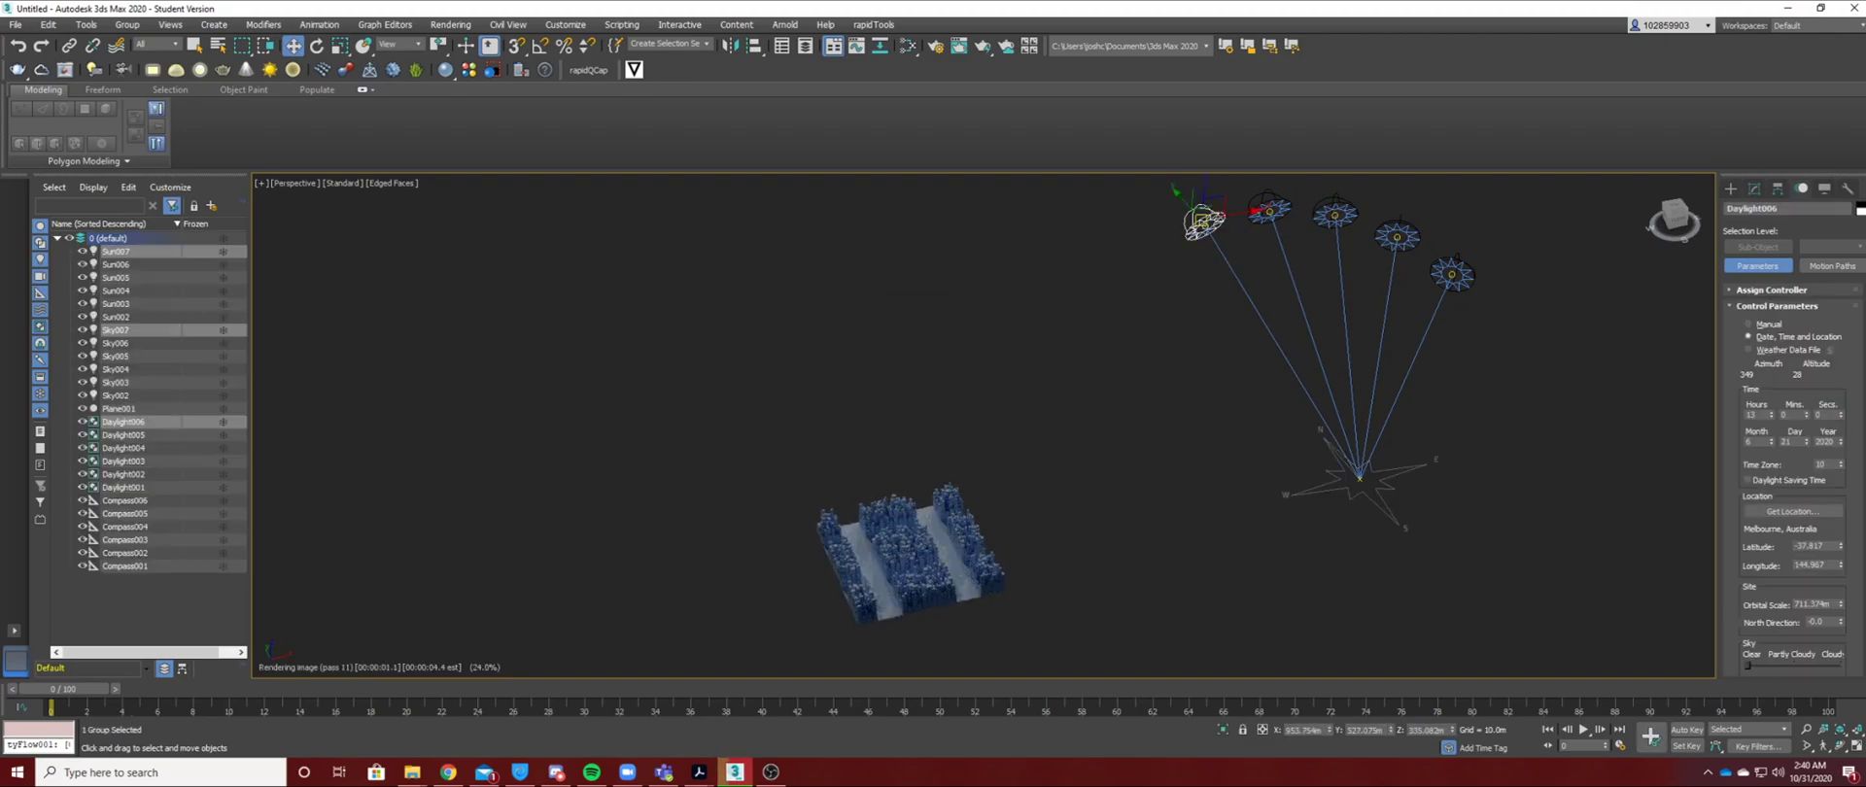
Select the city model Plane001 and examine its lighting and shadows in the live render from several angles and distances.
{"action": "left_click", "coordinate": [1031, 408]}
{"action": "scroll", "coordinate": [941, 533], "scroll_direction": "up", "scroll_amount": 7}
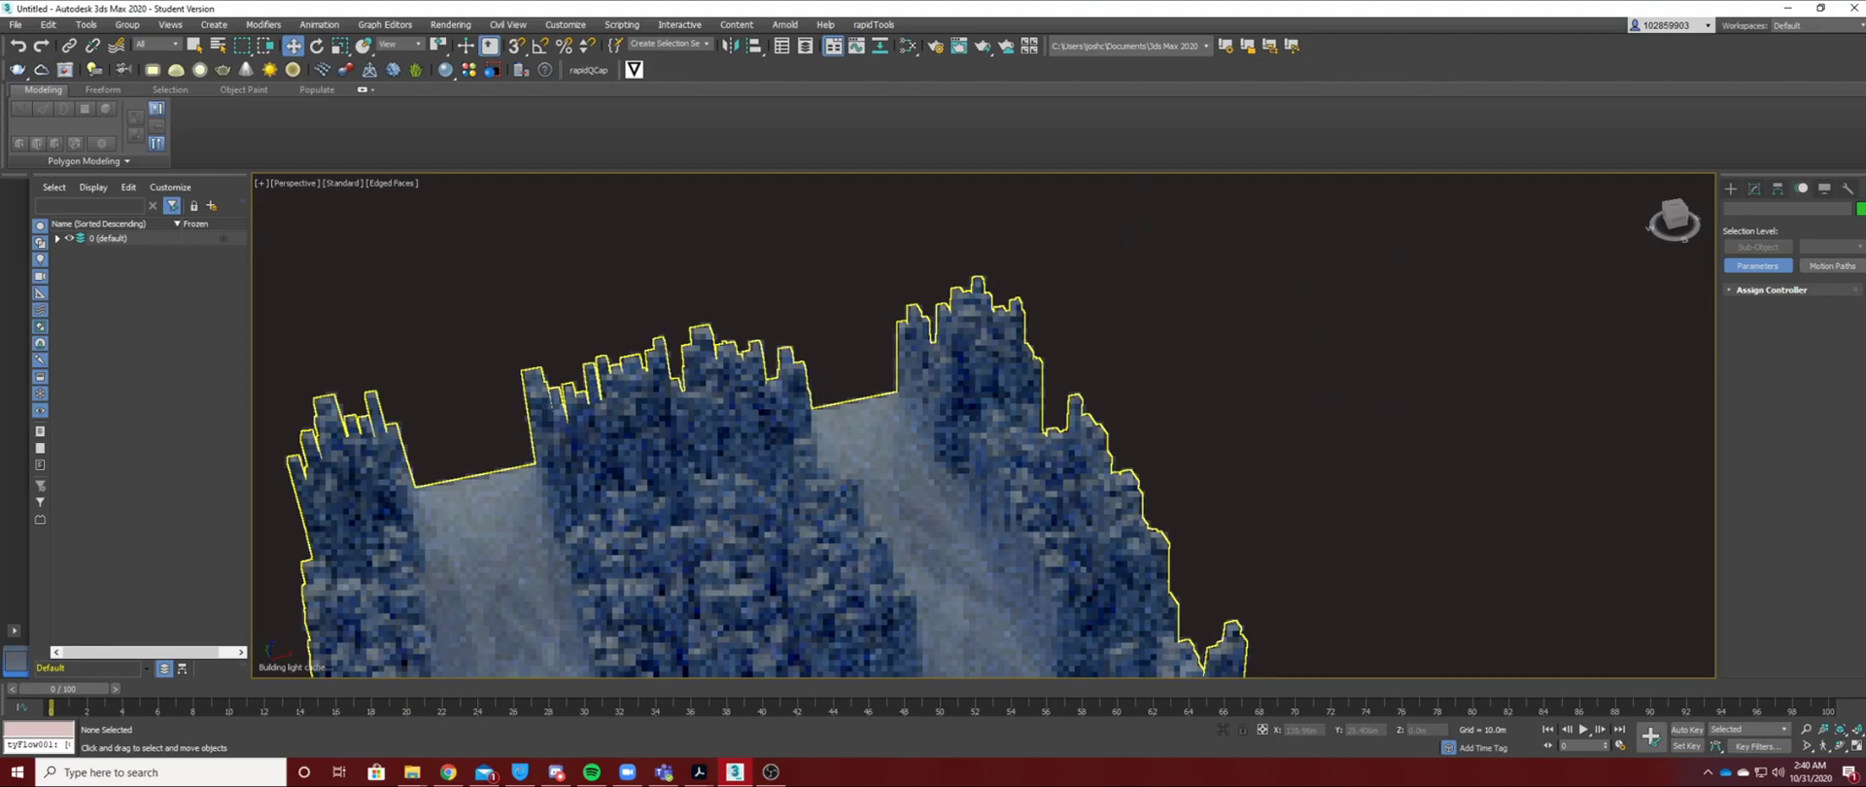
{"action": "scroll", "coordinate": [946, 532], "scroll_direction": "down", "scroll_amount": 5}
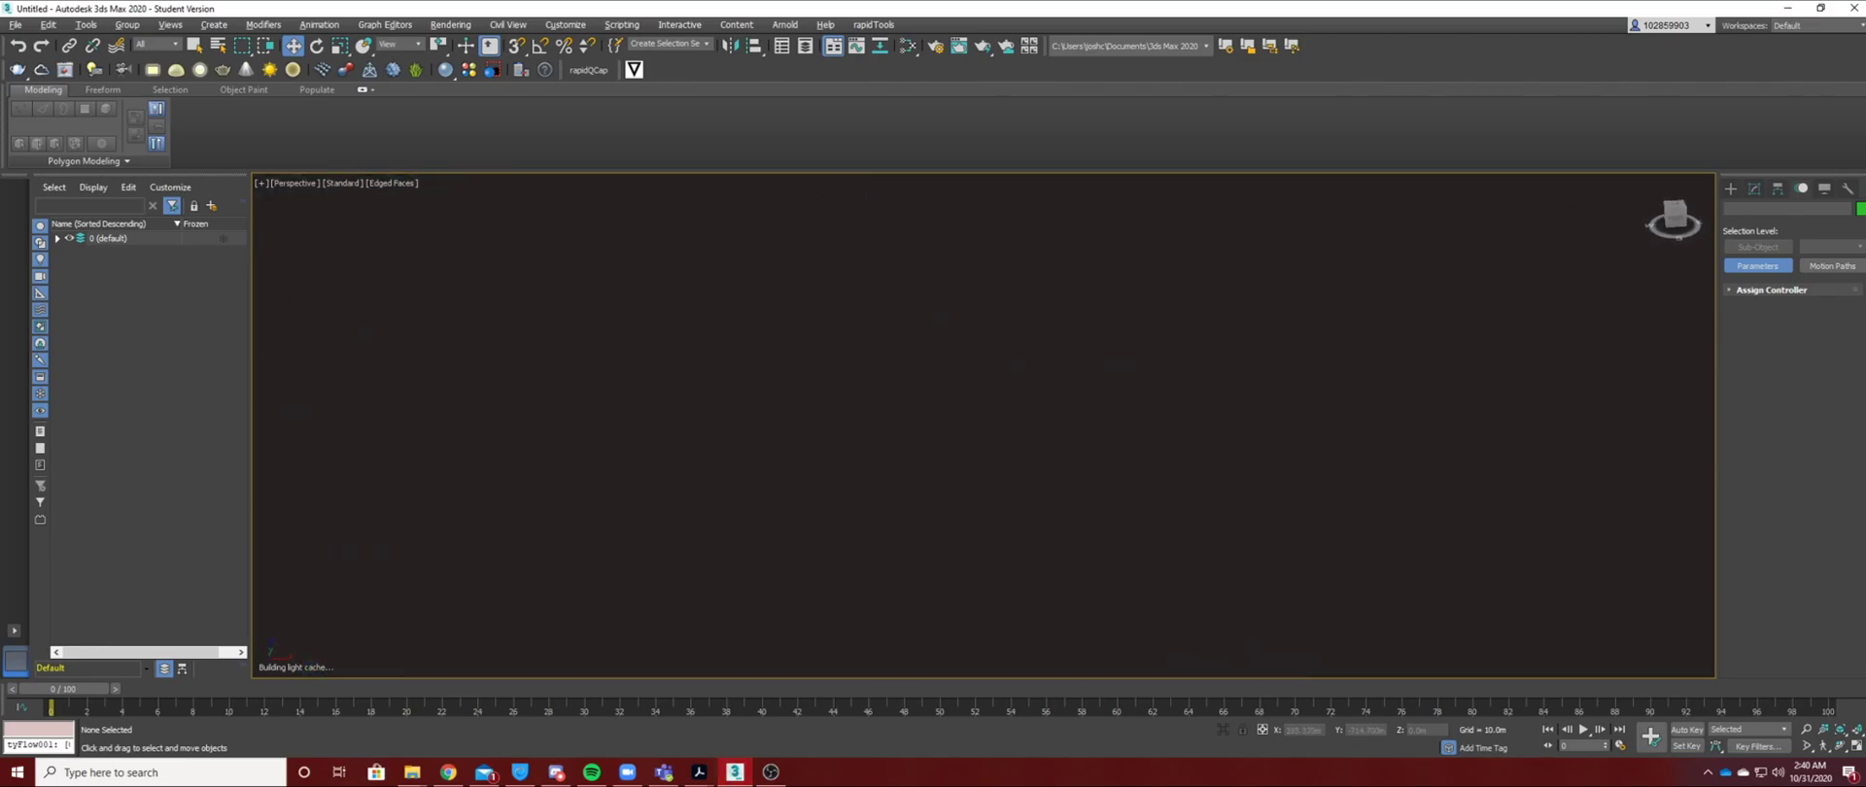
{"action": "middle_click_drag", "start_coordinate": [681, 209], "coordinate": [840, 424], "text": "alt"}
{"action": "left_click", "coordinate": [991, 467]}
{"action": "scroll", "coordinate": [766, 418], "scroll_direction": "down", "scroll_amount": 3}
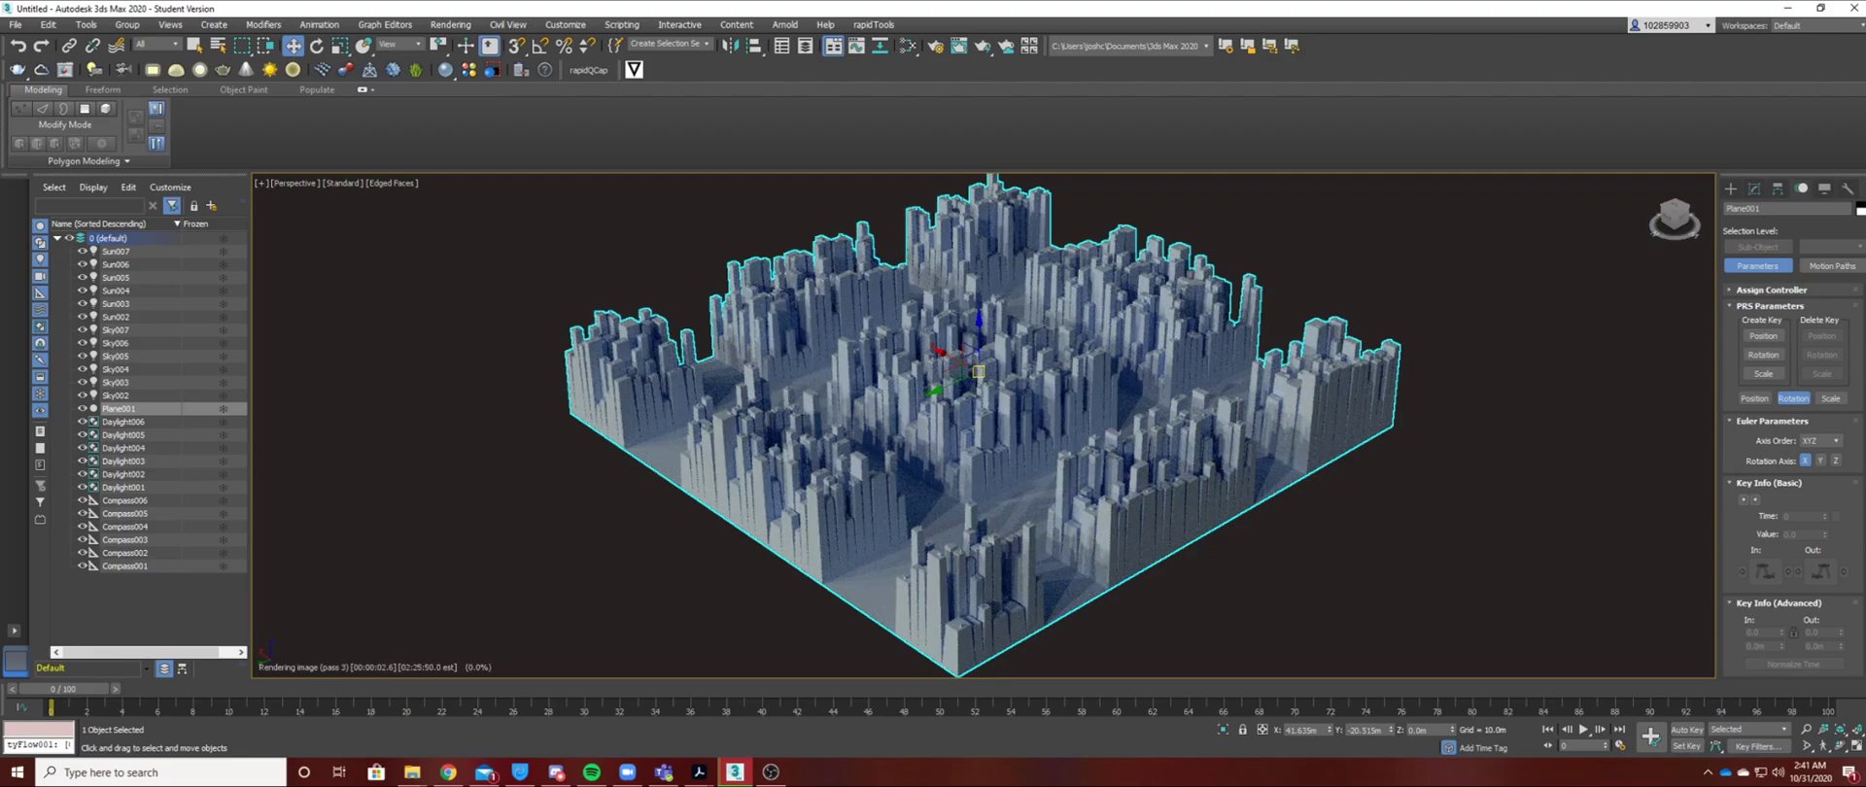
{"action": "middle_click_drag", "start_coordinate": [840, 424], "coordinate": [916, 426], "text": "alt"}
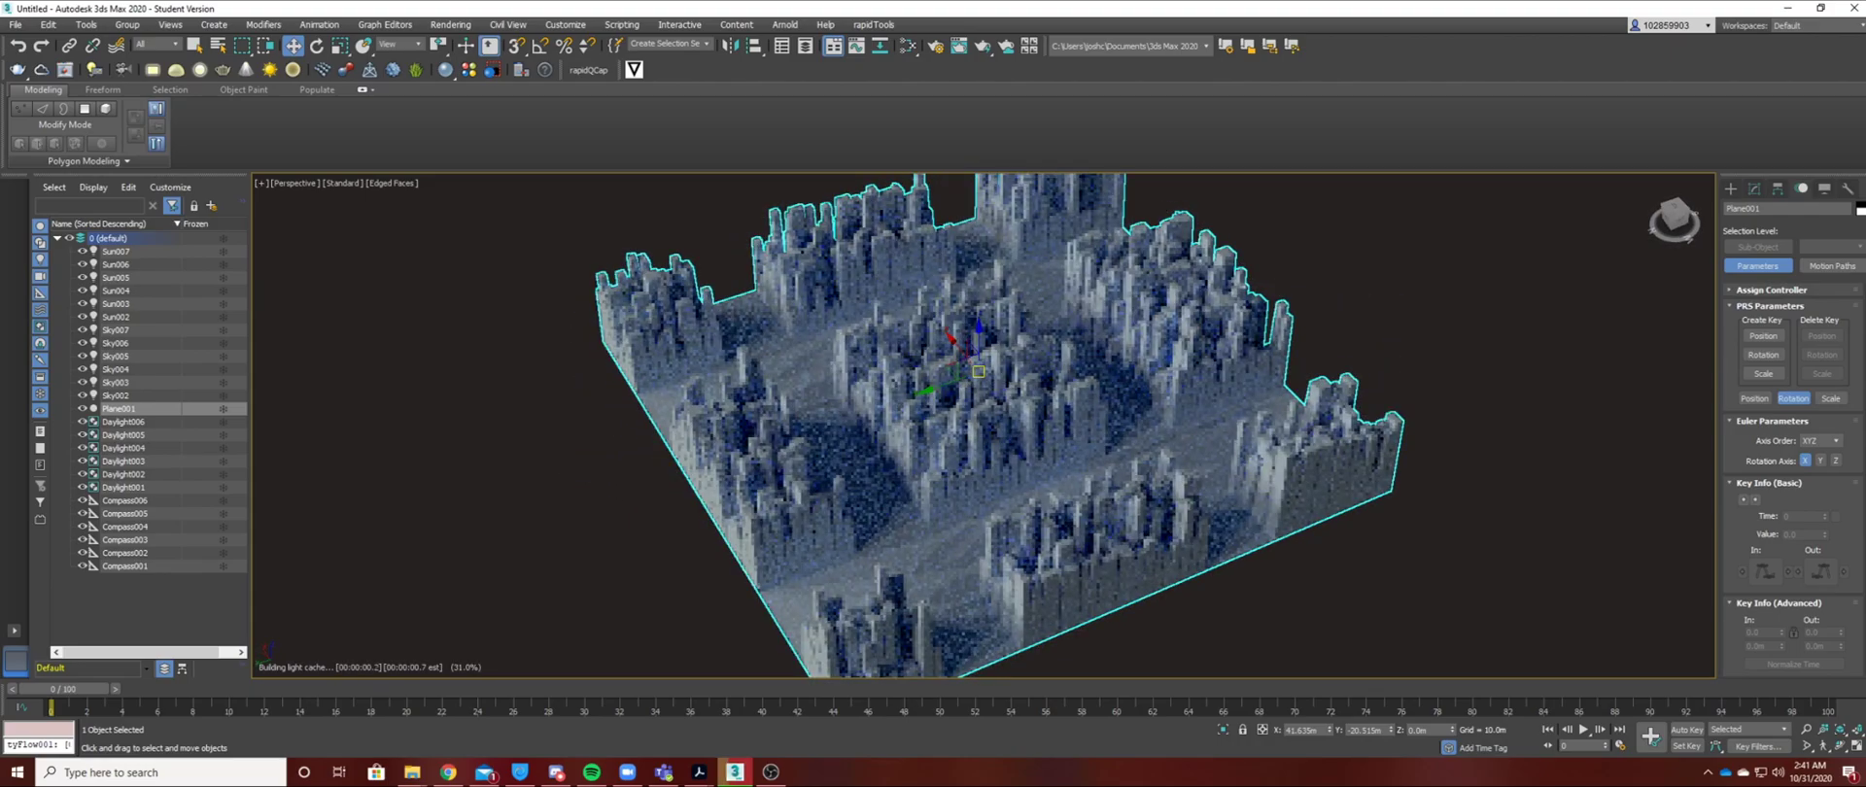
{"action": "scroll", "coordinate": [930, 411], "scroll_direction": "up", "scroll_amount": 5}
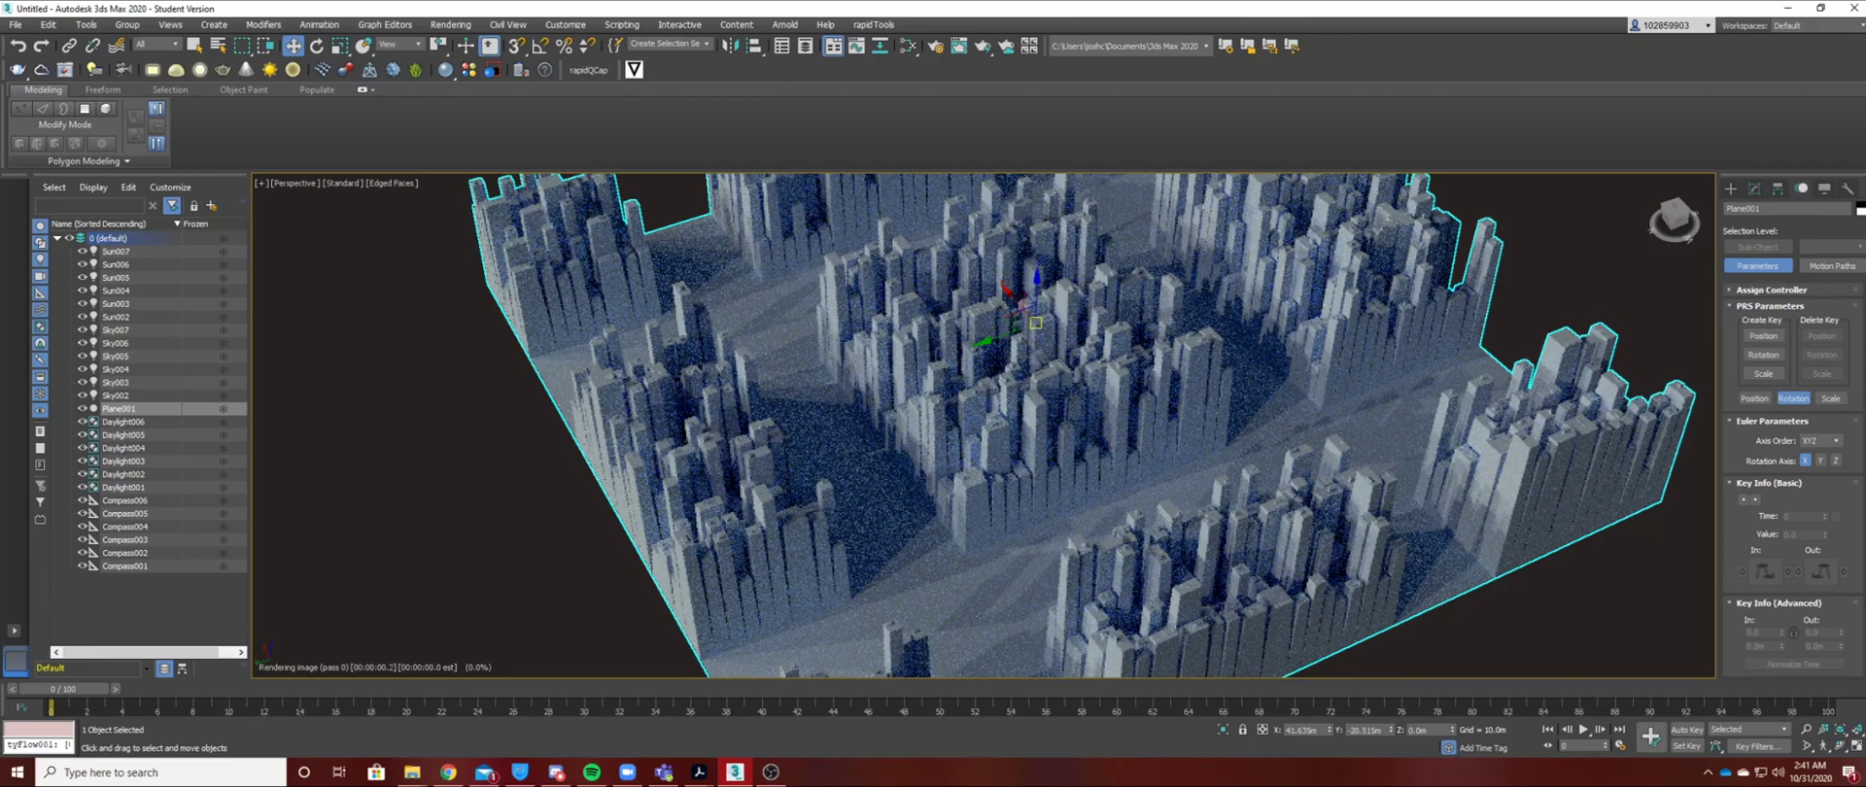